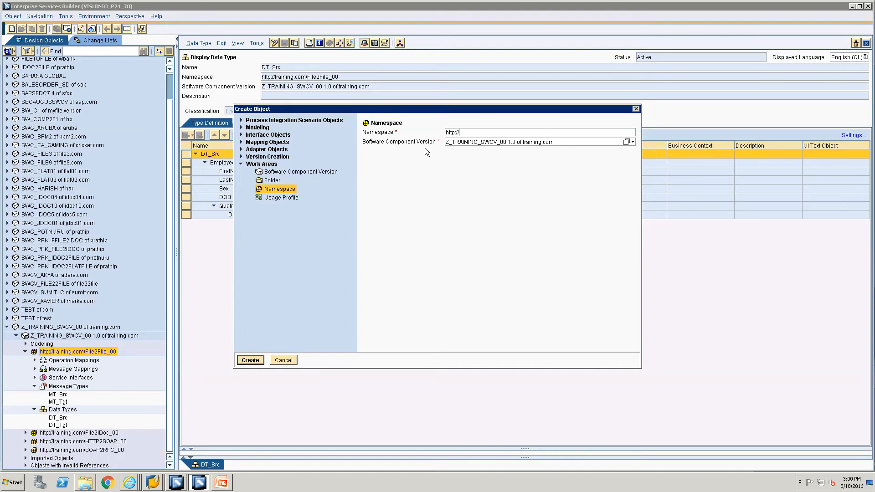
type("ng.com")
type("/File2File")
type("Integr")
key("BackSpace")
key("BackSpace")
key("BackSpace")
key("BackSpace")
key("BackSpace")
type("/IntegratedCongi")
key("BackSpace")
key("BackSpace")
key("BackSpace")
key("BackSpace")
key("BackSpace")
key("BackSpace")
key("BackSpace")
key("BackSpace")
key("BackSpace")
key("BackSpace")
key("BackSpace")
key("BackSpace")
key("BackSpace")
key("BackSpace")
key("BackSpace")
type("ICO/")
key("BackSpace")
type("_00")
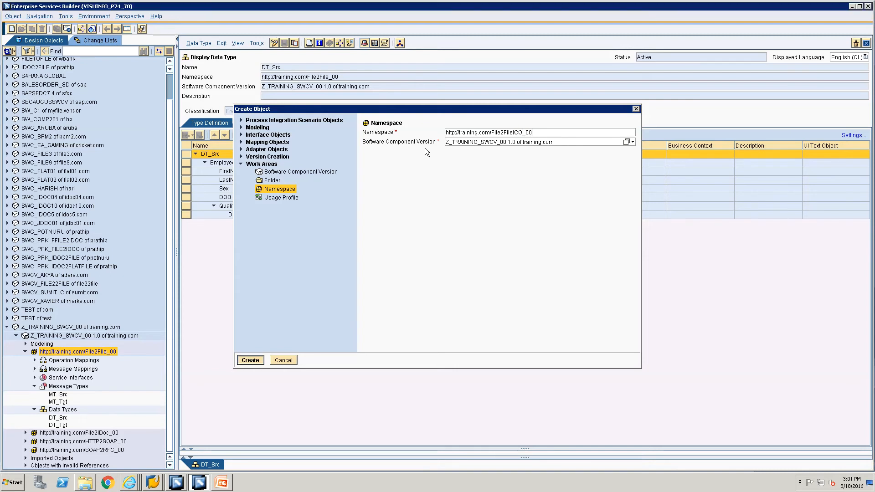
key("Return")
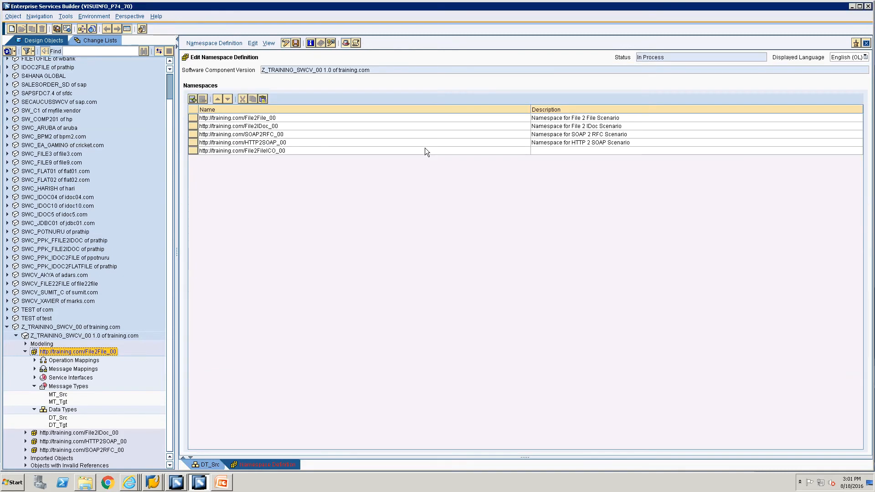
left_click(266, 152)
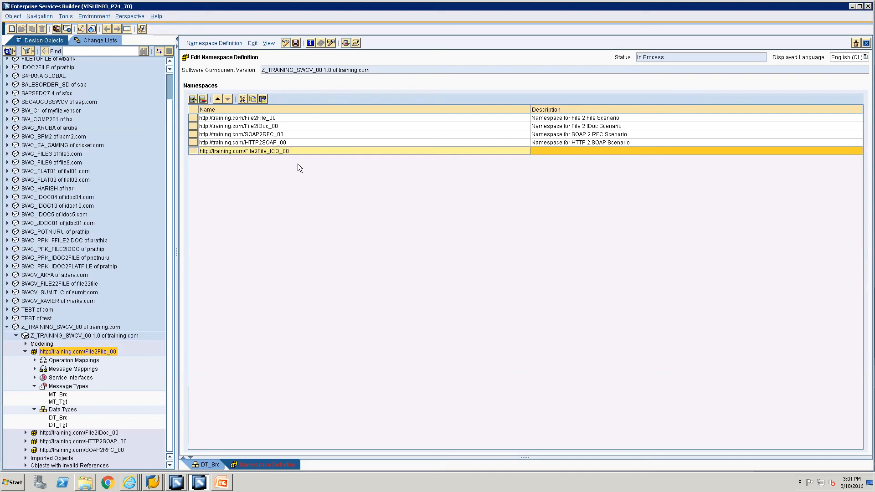
left_click(595, 150)
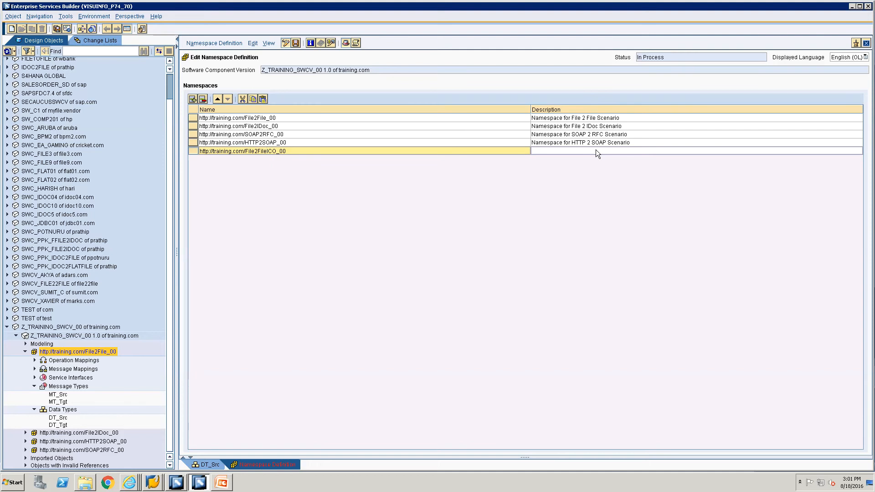
left_click(595, 151)
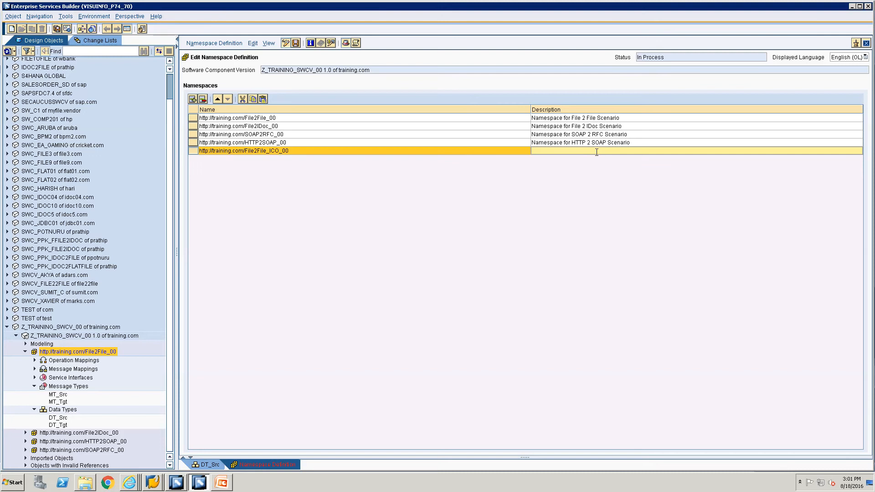
type("Namespace for File 2 File Scenario using Integrated Configuration")
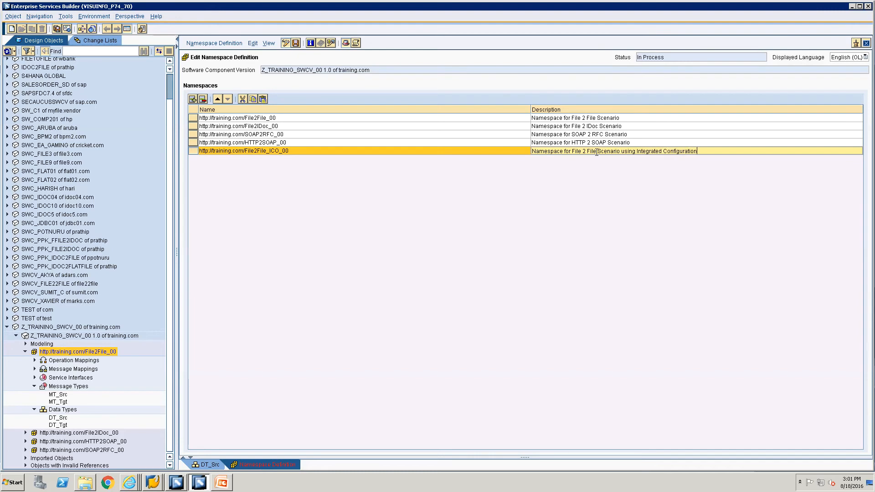
left_click(594, 198)
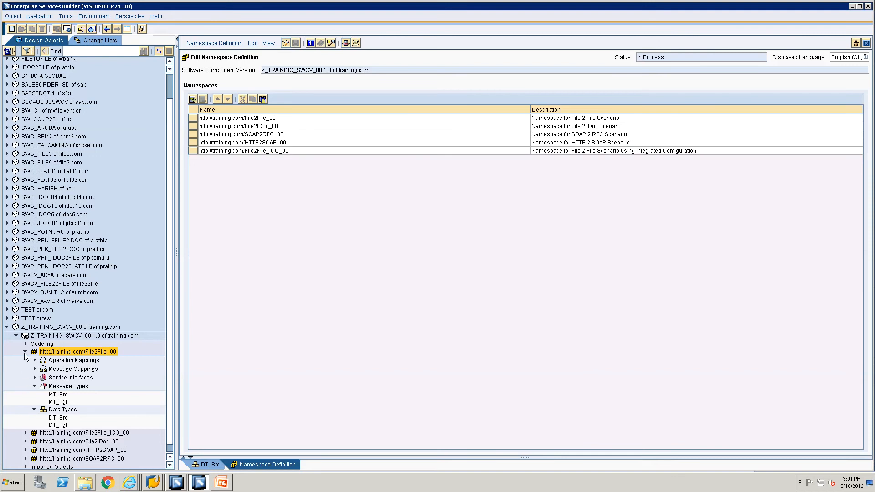
Examine the DT_Src and DT_Tgt data type definitions in the File2File_00 namespace
scroll(33, 383, "down", 1)
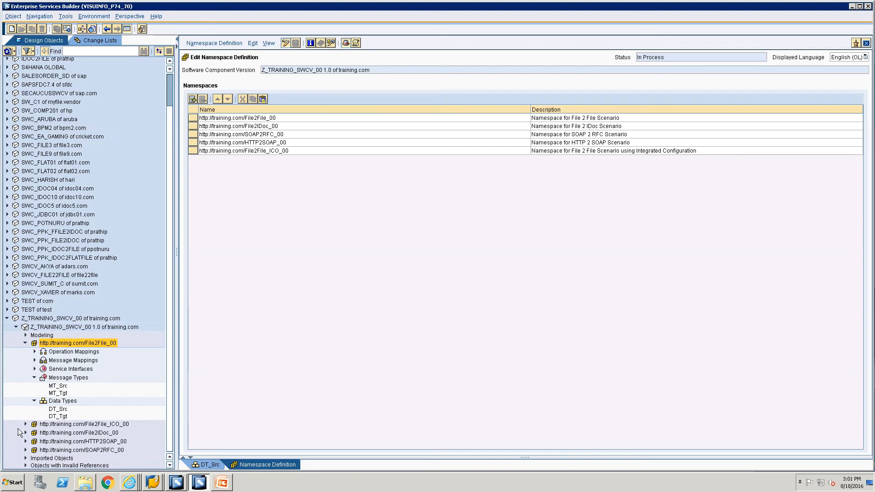
left_click(25, 423)
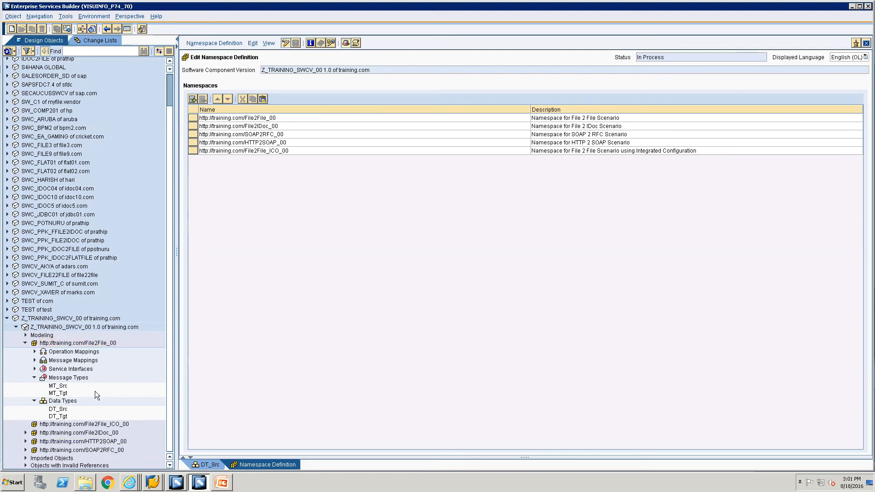
left_click(210, 462)
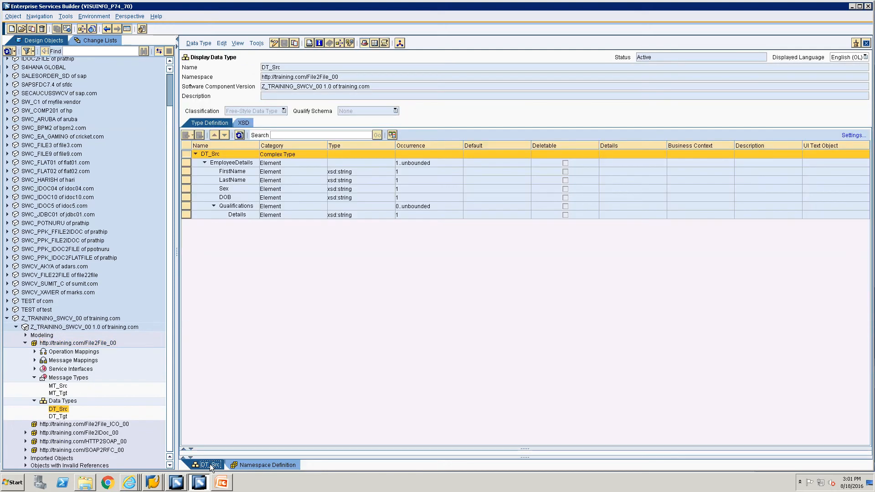
double_click(59, 416)
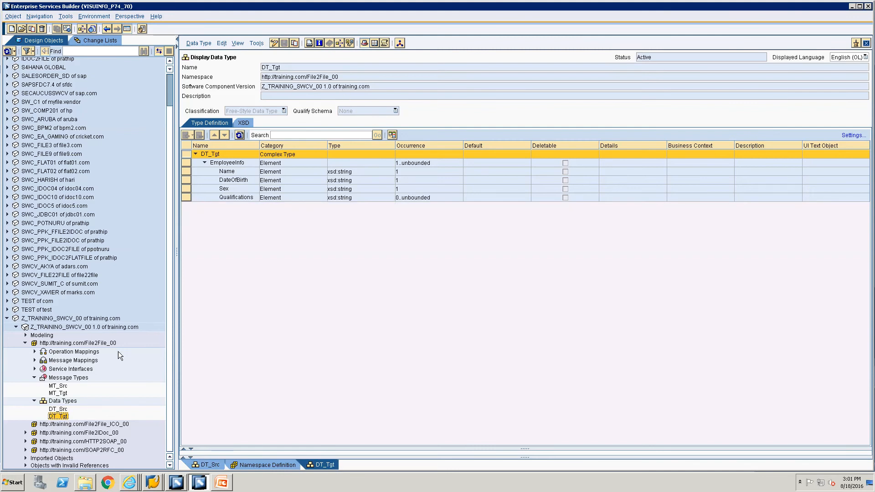
left_click(57, 411)
right_click(52, 411)
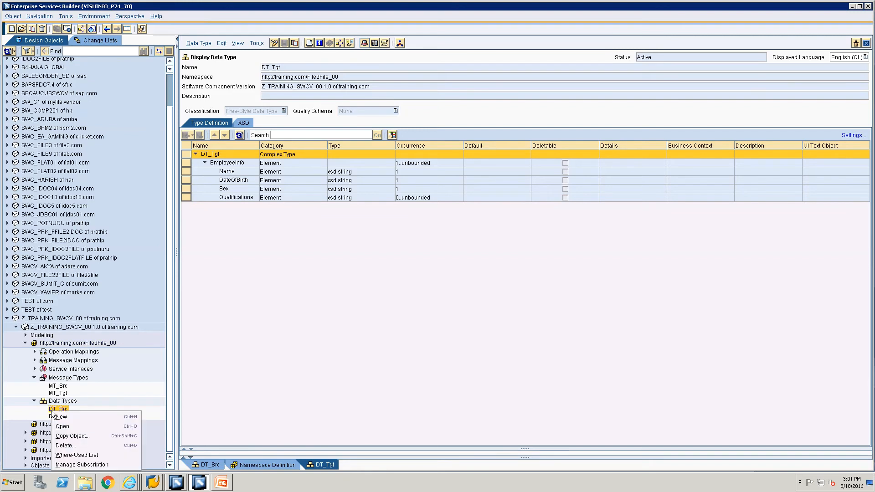
left_click(82, 438)
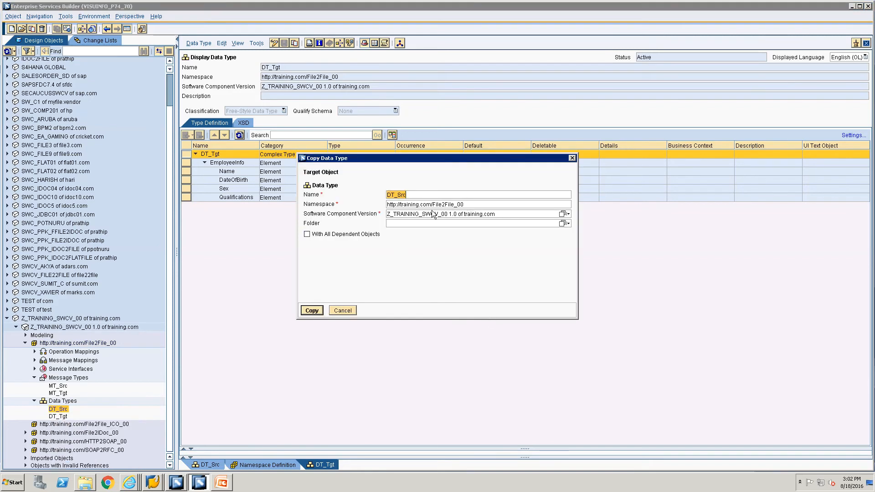
key("Tab")
key("ctrl+a")
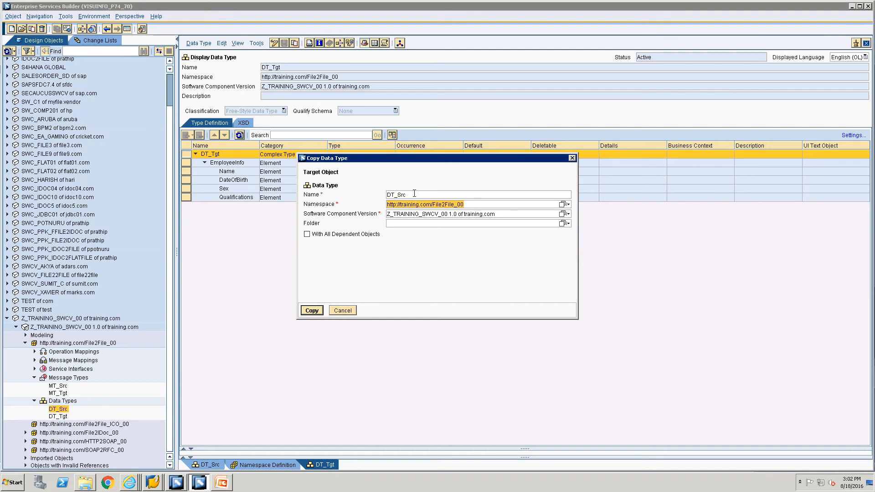
key("BackSpace")
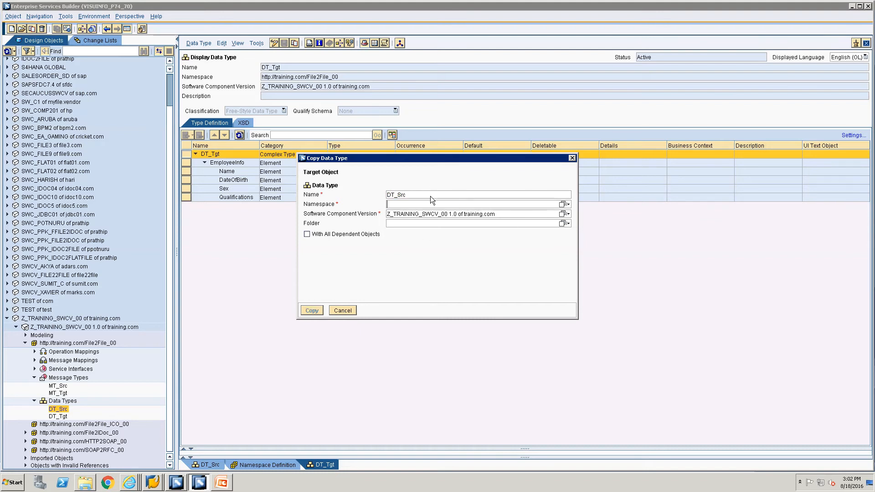
left_click(562, 205)
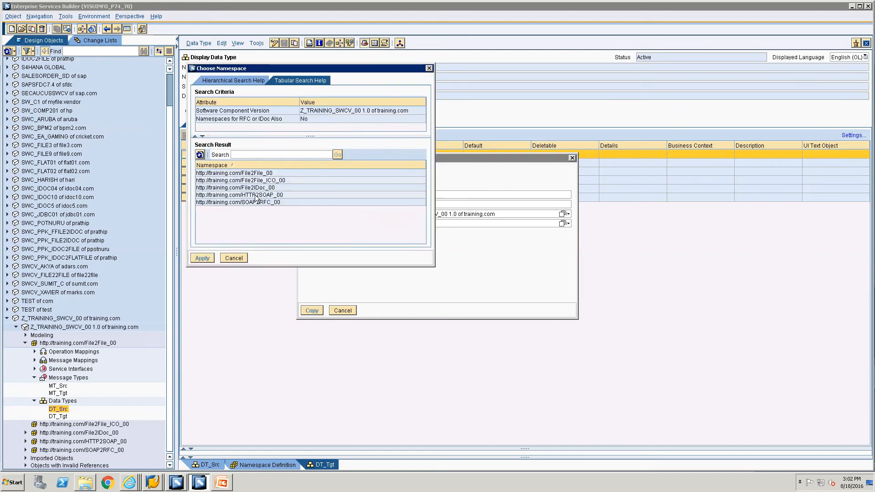
left_click(259, 181)
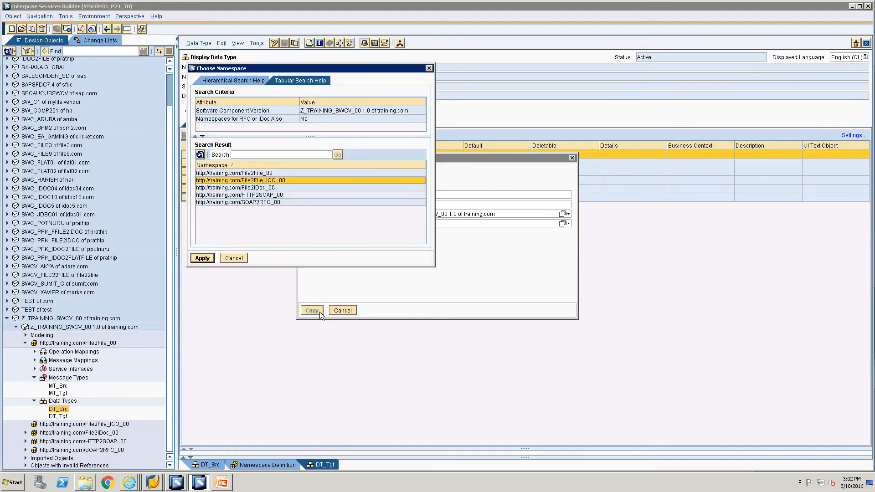
left_click(206, 259)
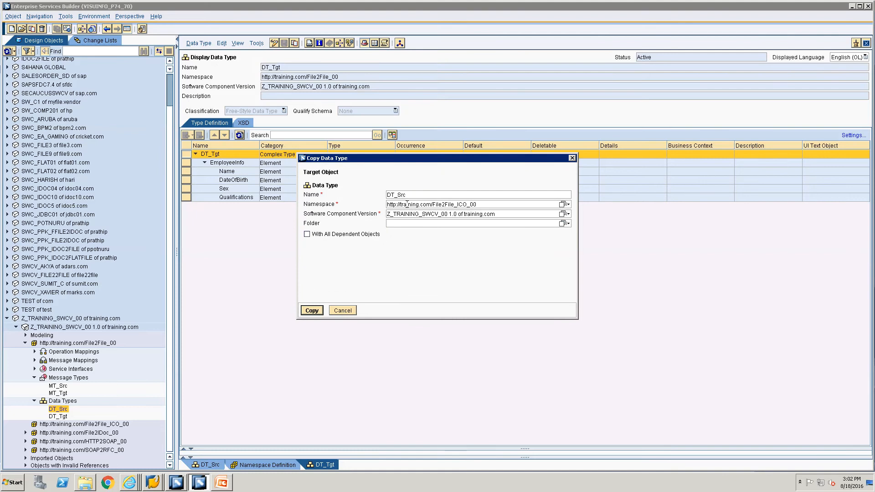
left_click_drag(406, 195, 316, 189)
left_click_drag(477, 206, 404, 192)
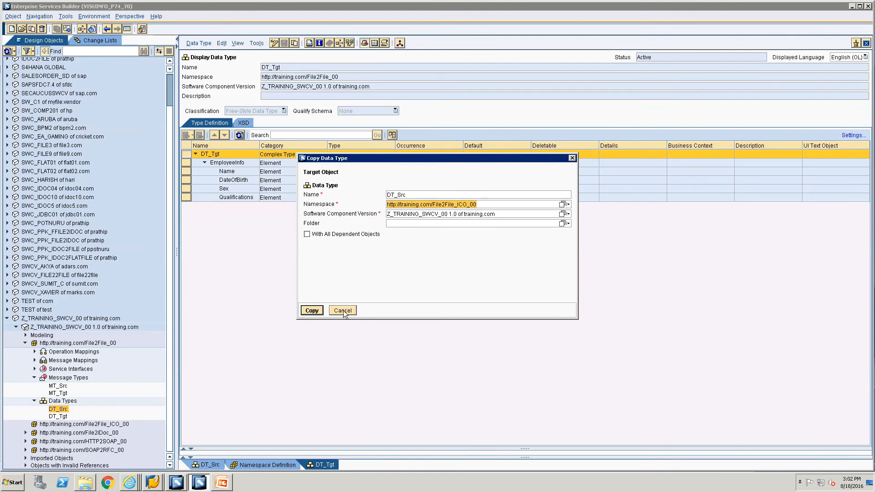
left_click(314, 310)
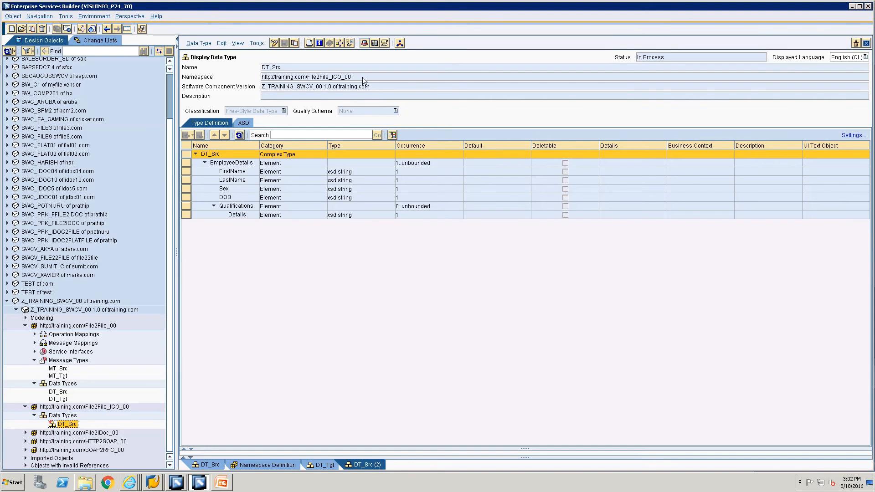
left_click_drag(362, 78, 242, 64)
double_click(295, 66)
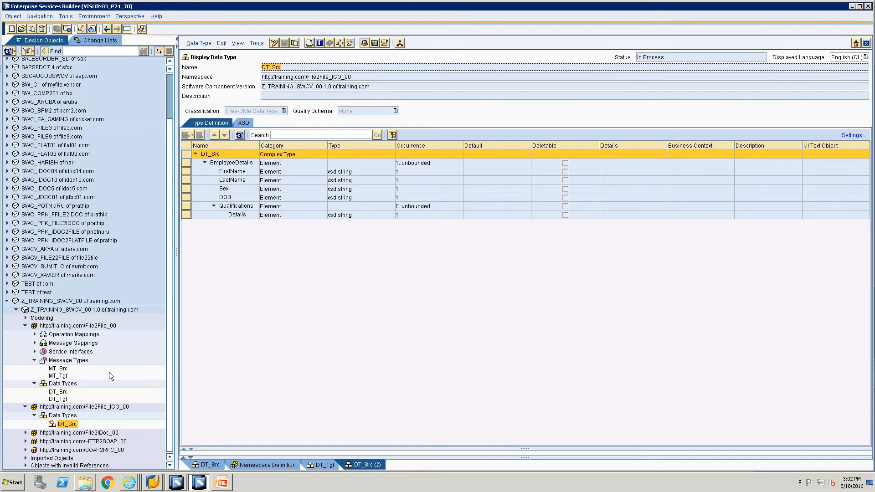
left_click(58, 399)
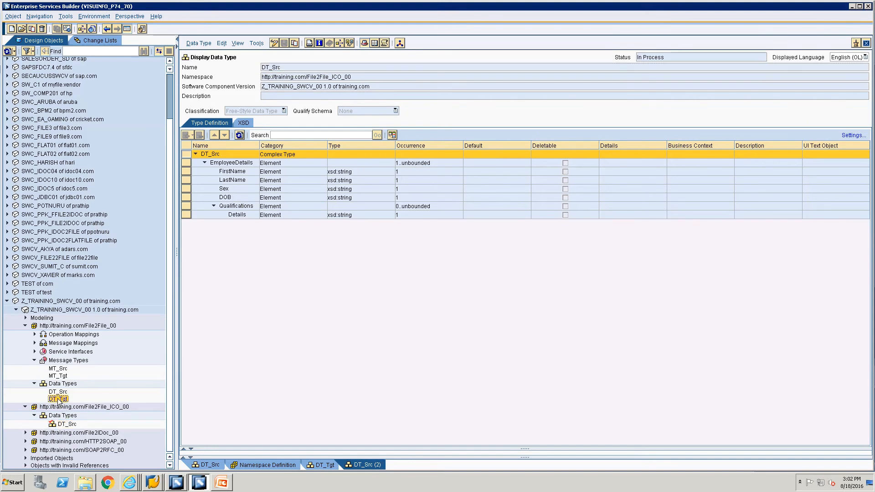
right_click(59, 402)
left_click(78, 425)
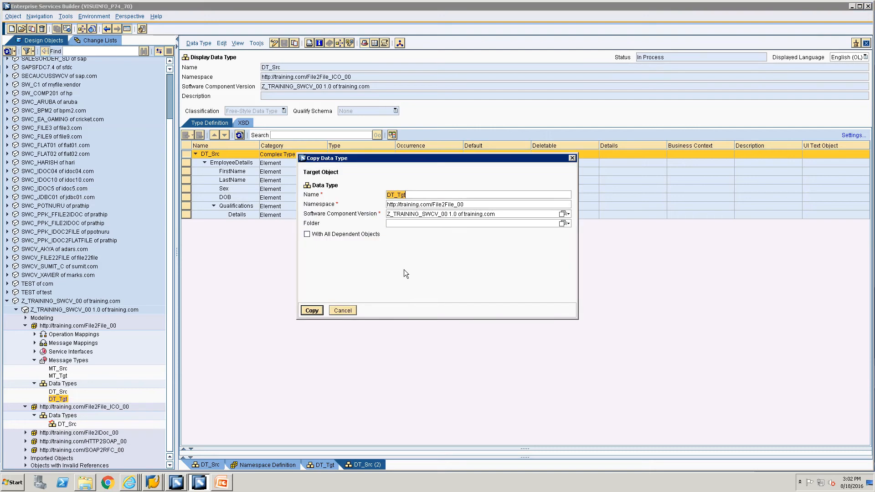
left_click(434, 204)
left_click_drag(471, 206, 387, 206)
key("BackSpace")
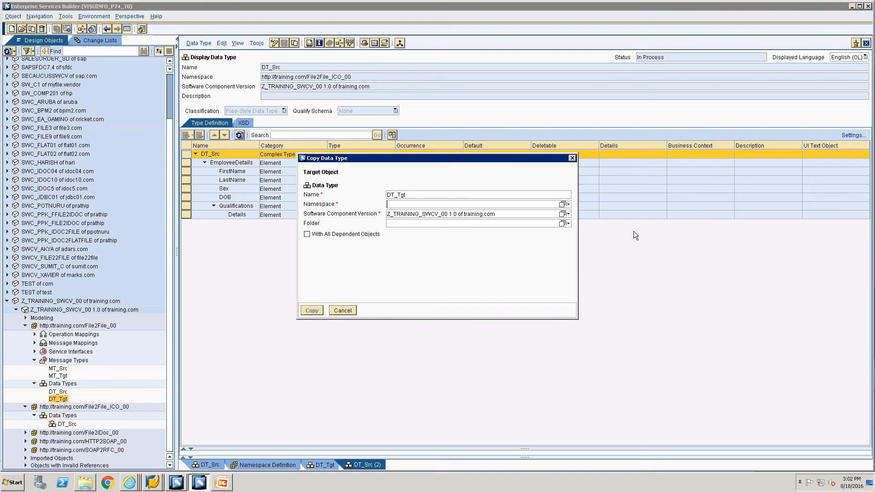
left_click(563, 204)
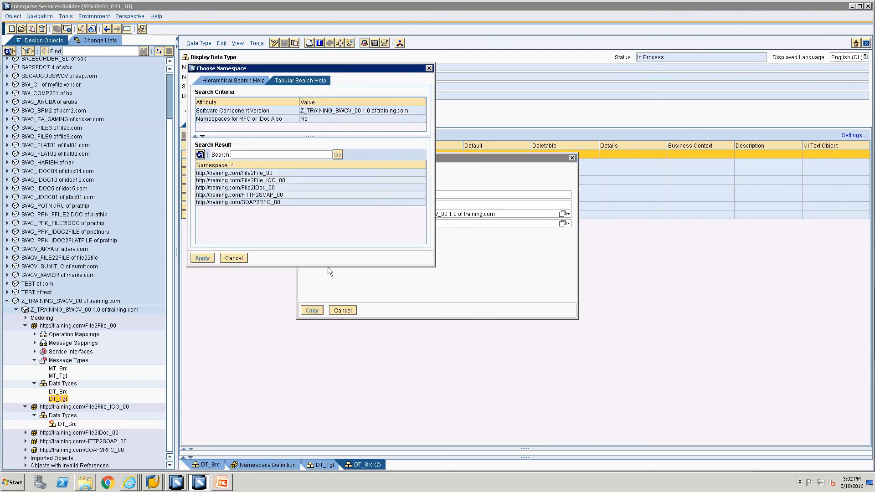
left_click(258, 180)
left_click(210, 258)
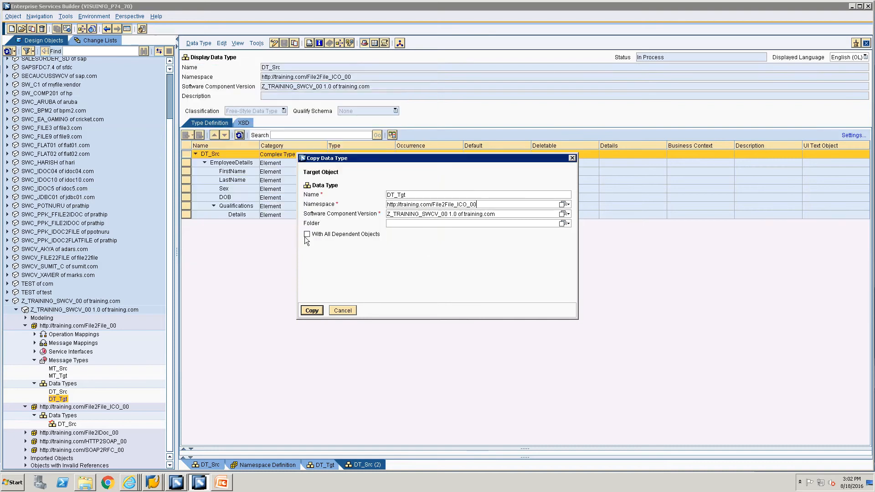
left_click(318, 310)
Close all open objects, and open the copied DT_Src and DT_Tgt data types in File2File_ICO_00
right_click(371, 465)
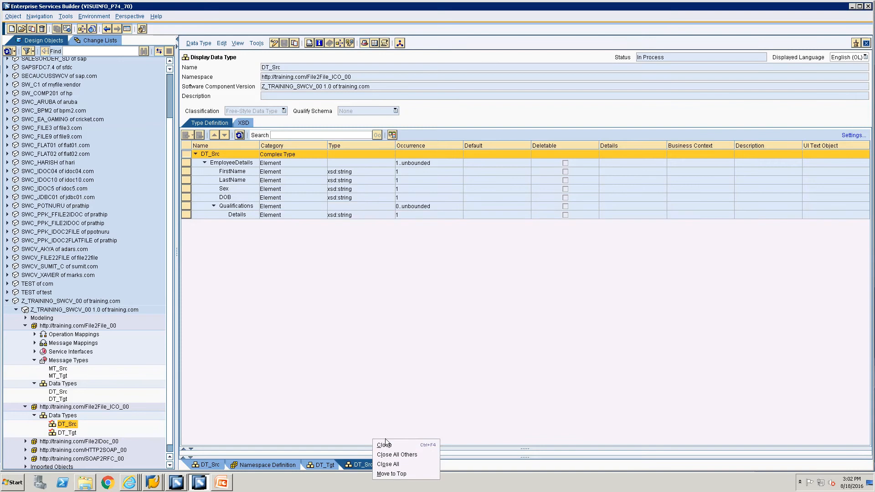
left_click(382, 464)
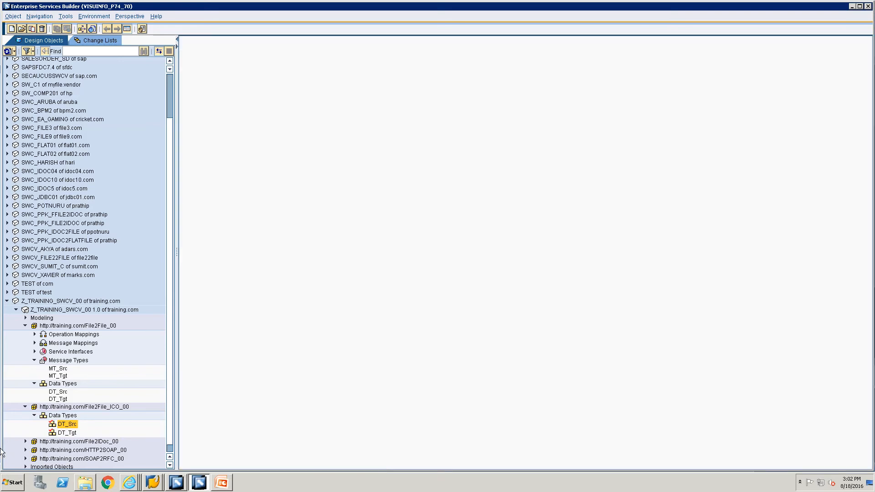
double_click(63, 424)
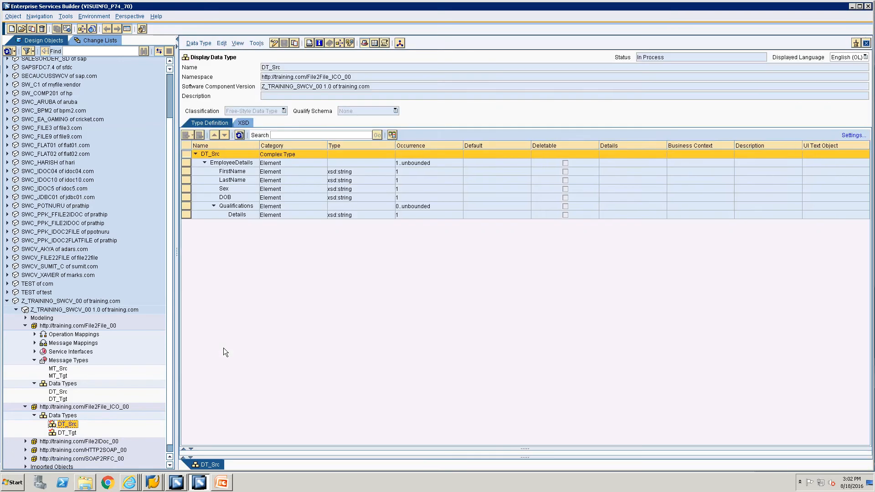
double_click(67, 433)
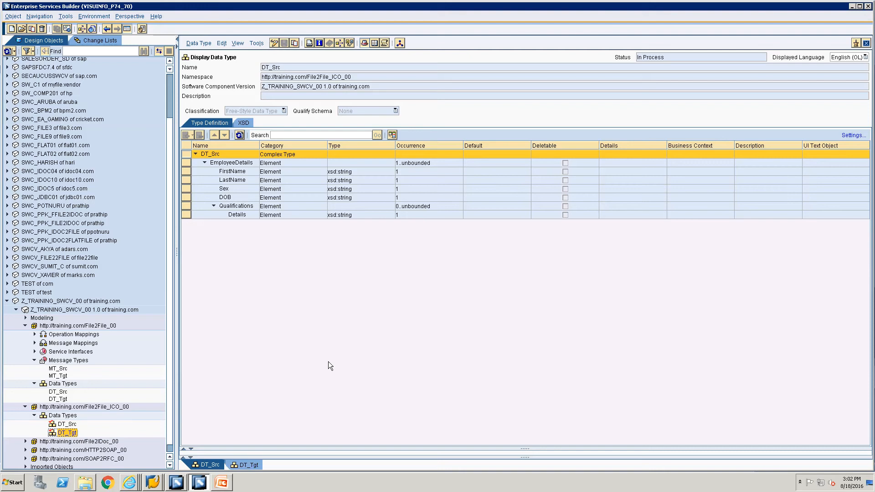
Create and save the message type MT_Src in the File2File_ICO_00 namespace, using that namespace's DT_Src data type
left_click(59, 415)
right_click(59, 416)
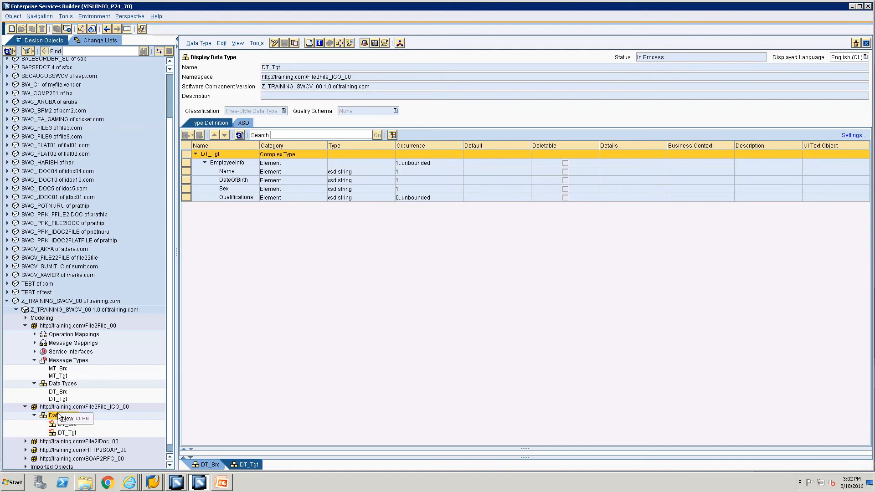
left_click(74, 418)
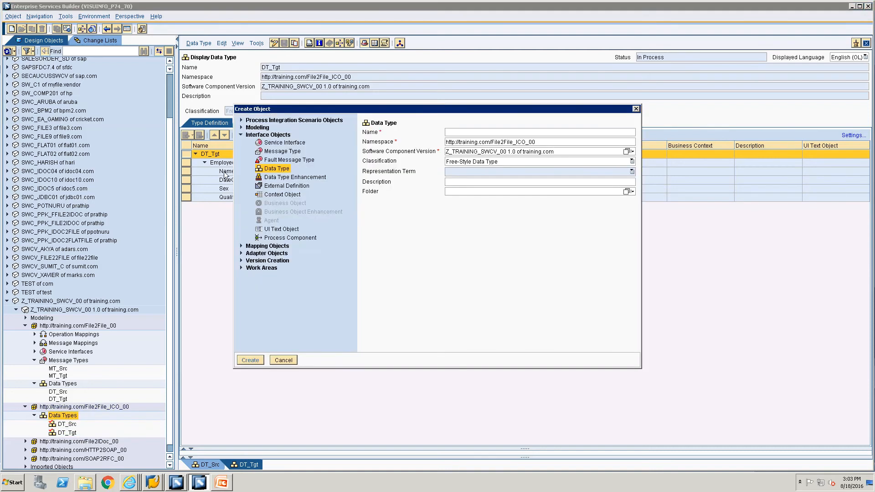
left_click(282, 151)
type("MT")
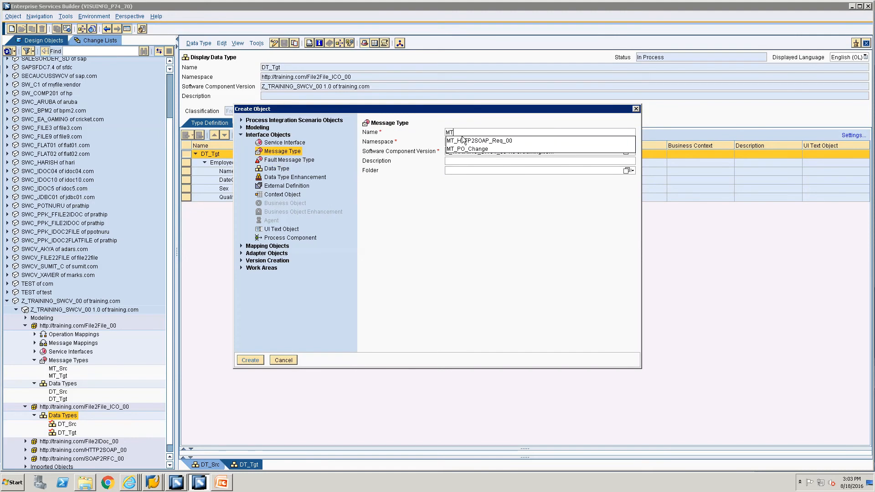
type("_File2")
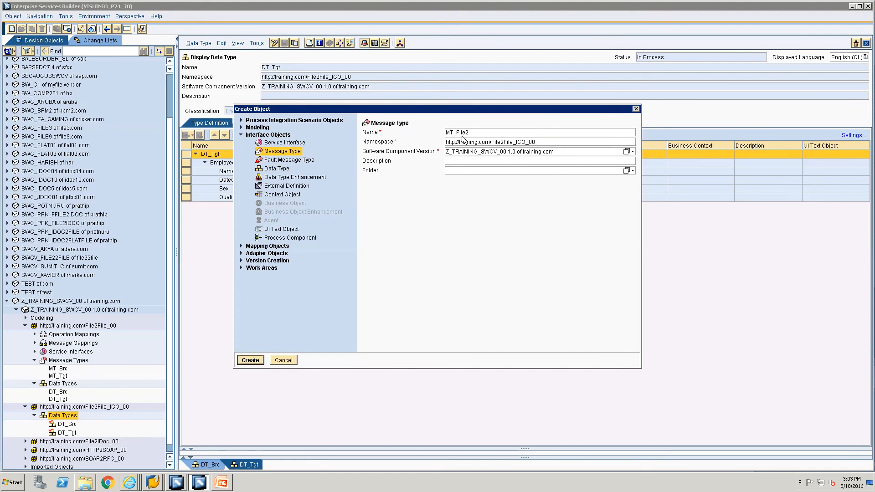
key("BackSpace")
key("BackSpace")
key("BackSpace")
key("BackSpace")
key("BackSpace")
type("S")
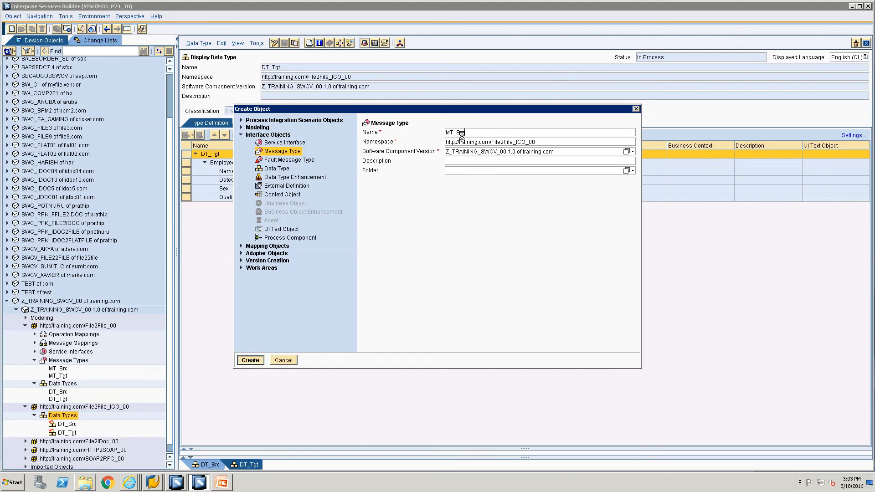
type("rc")
key("Return")
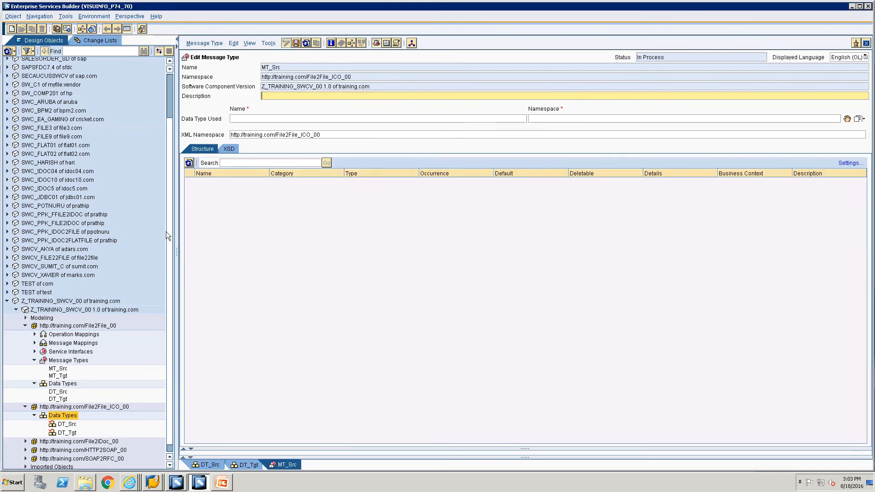
left_click(68, 425)
left_click_drag(66, 426, 847, 120)
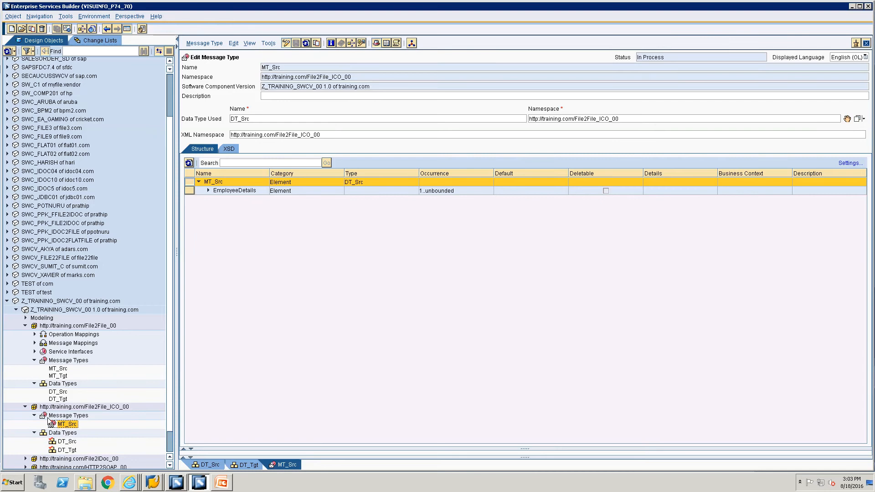
Create and save the message type MT_Tgt in the File2File_ICO_00 namespace, using that namespace's DT_Tgt data type
left_click(63, 418)
right_click(62, 419)
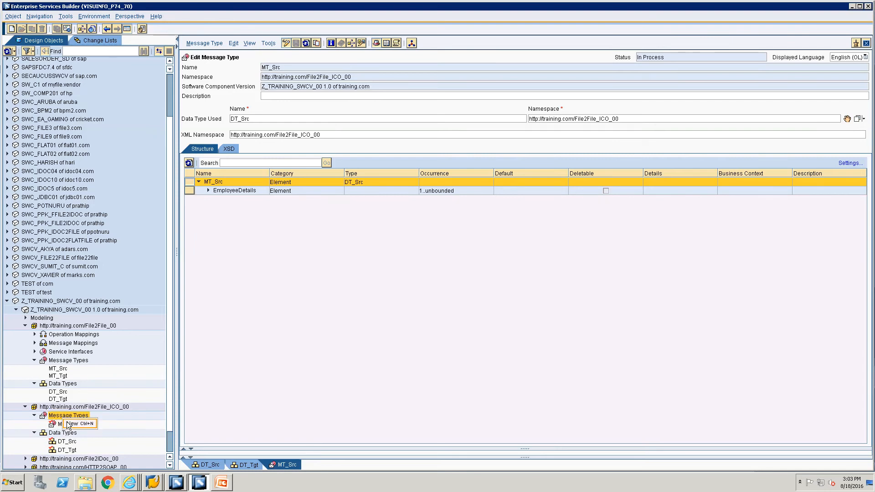
left_click(70, 424)
left_click(273, 153)
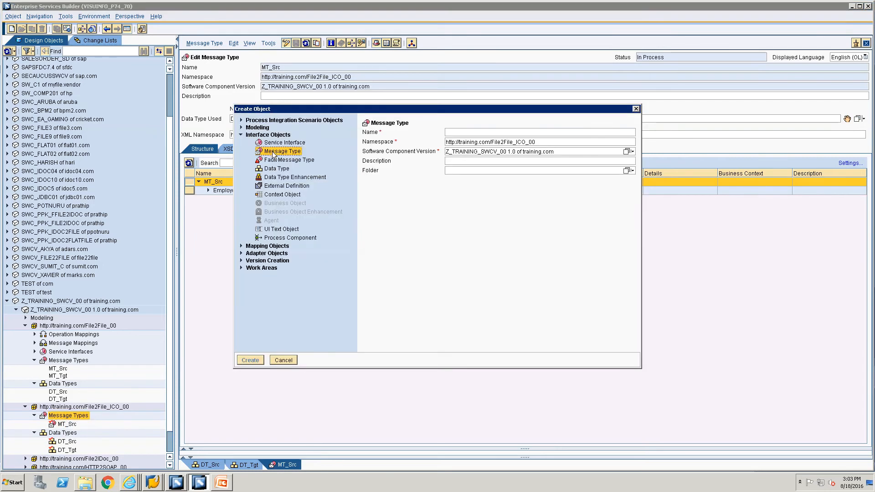
left_click(493, 133)
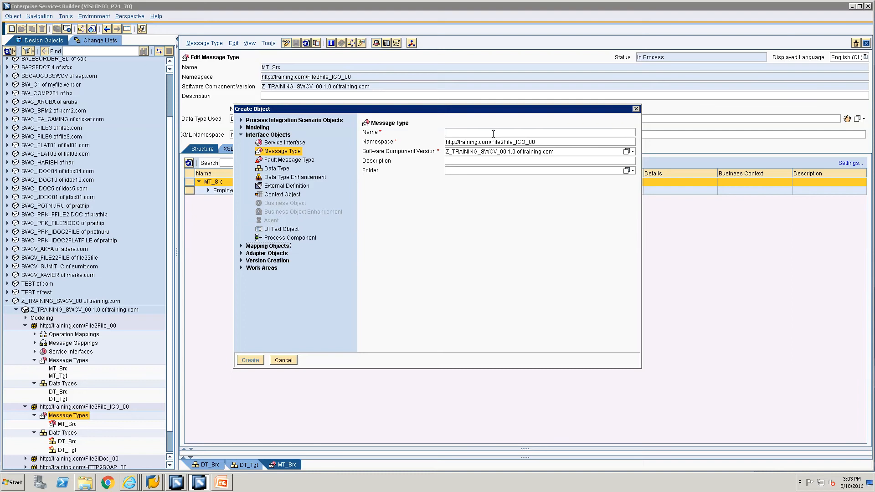
type("MT_T")
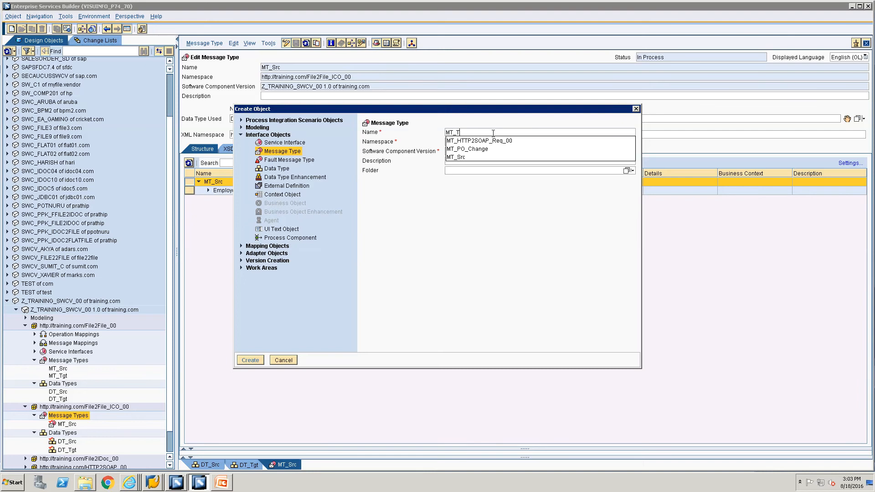
type("gt")
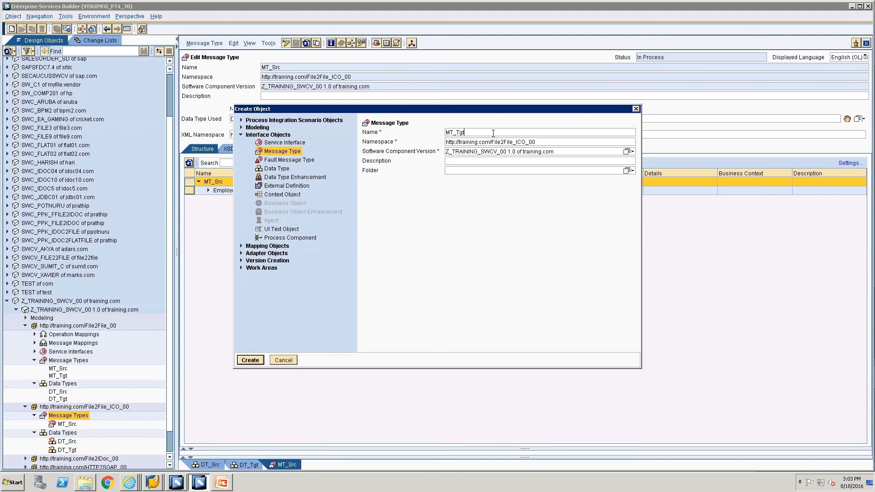
left_click(251, 360)
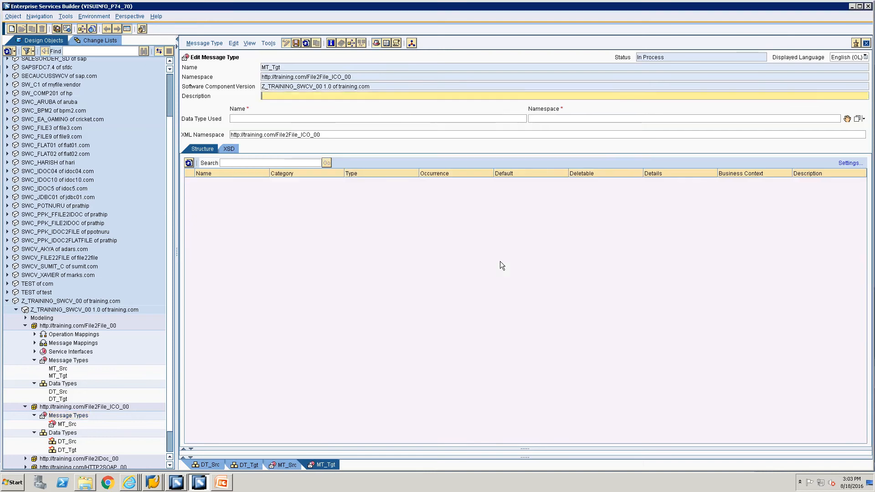
left_click(64, 450)
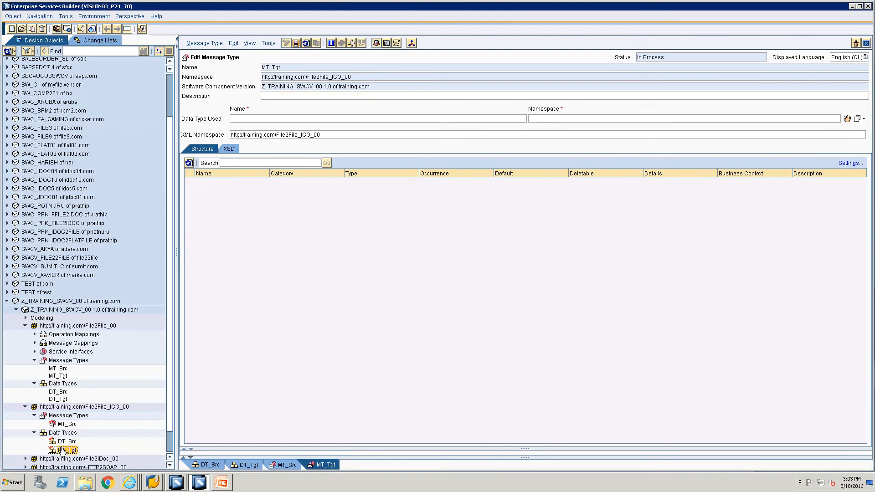
left_click_drag(62, 452, 847, 119)
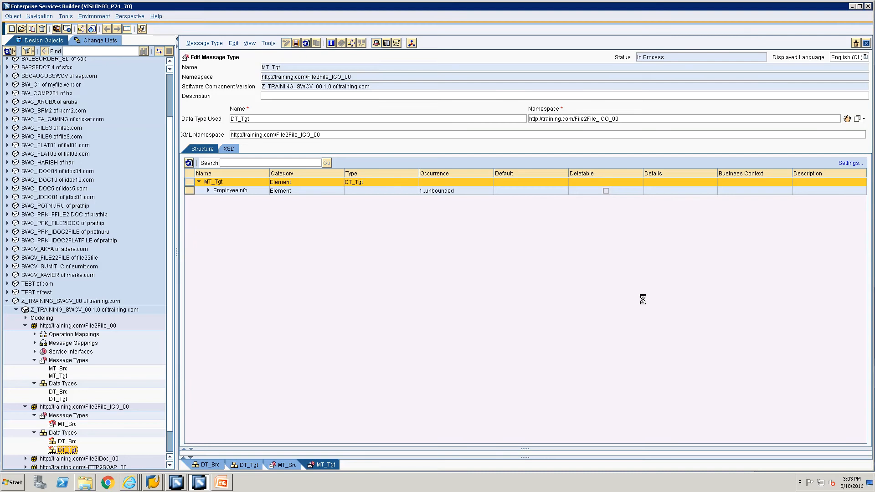
key("ctrl+s")
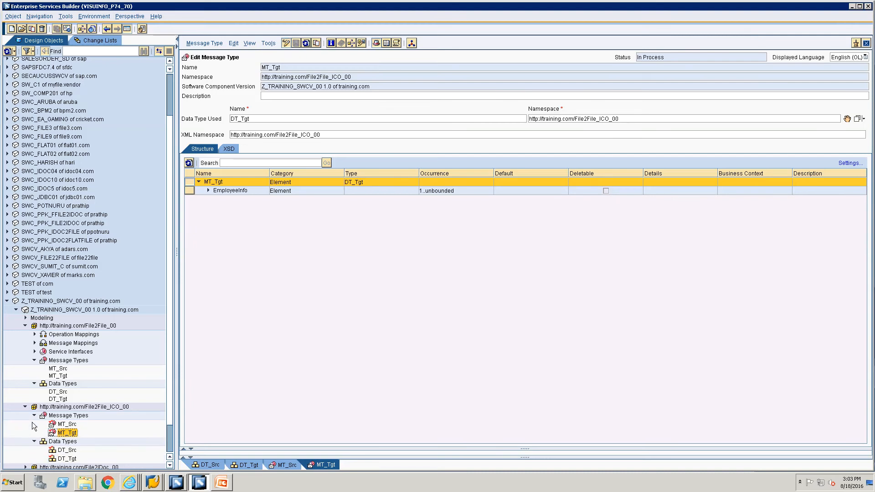
Create and save the outbound asynchronous service interface SIOA_File2File in File2File_ICO_00, with MT_Src as its request message
left_click(35, 442)
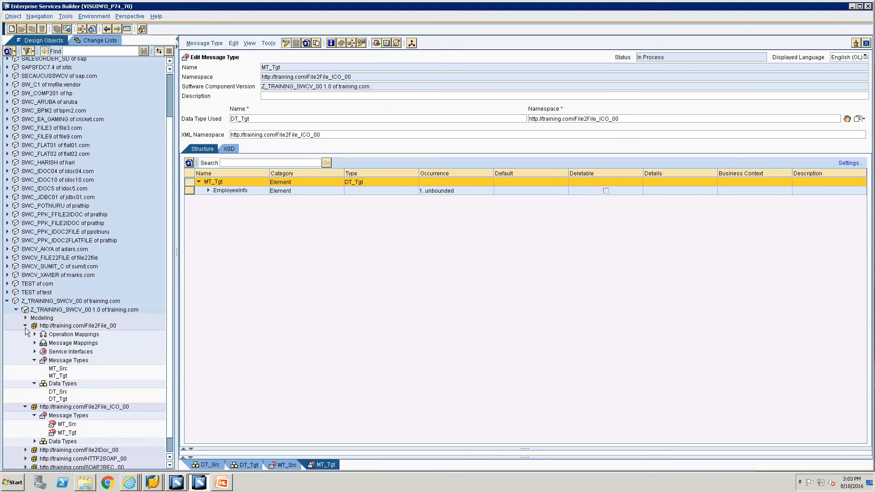
left_click(25, 326)
left_click(34, 423)
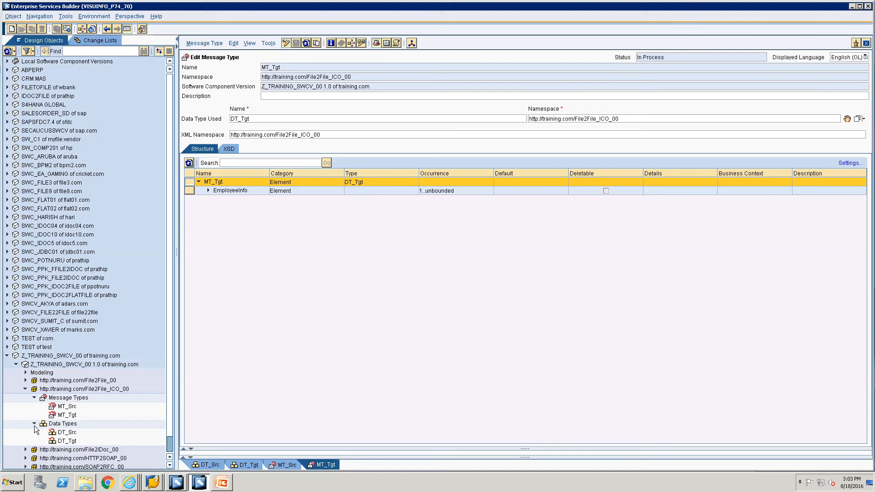
scroll(41, 421, "down", 1)
left_click(69, 382)
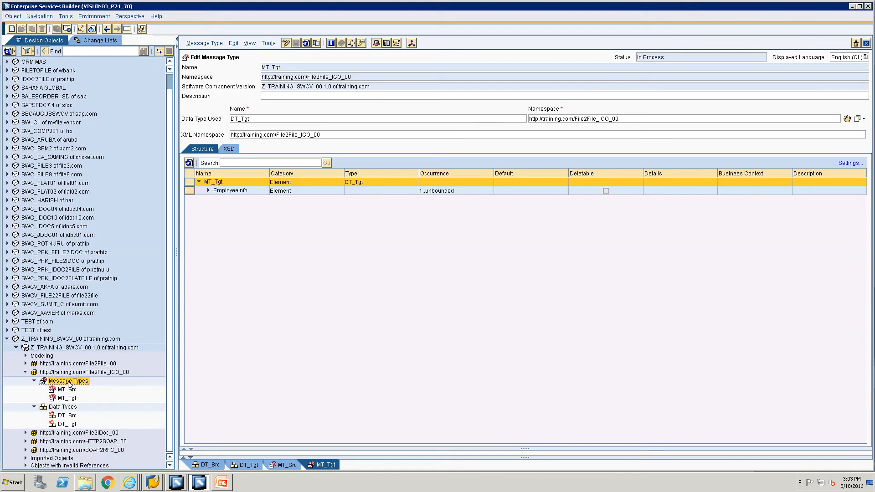
right_click(68, 382)
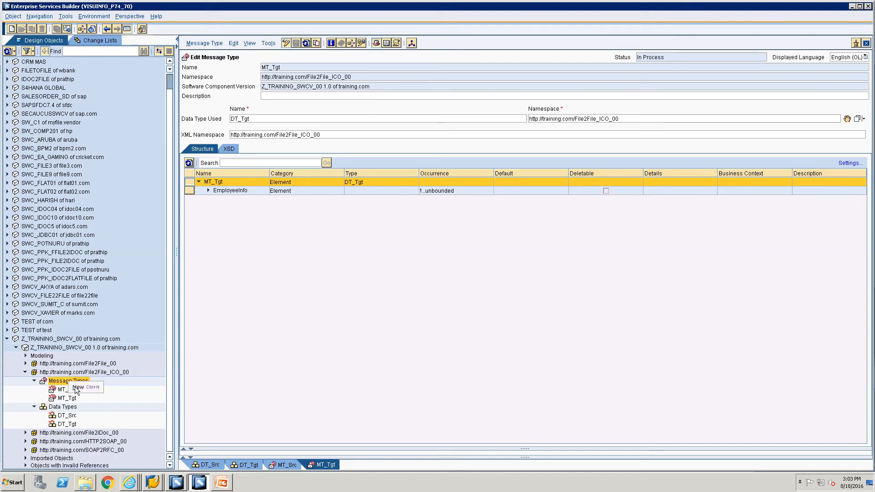
left_click(77, 387)
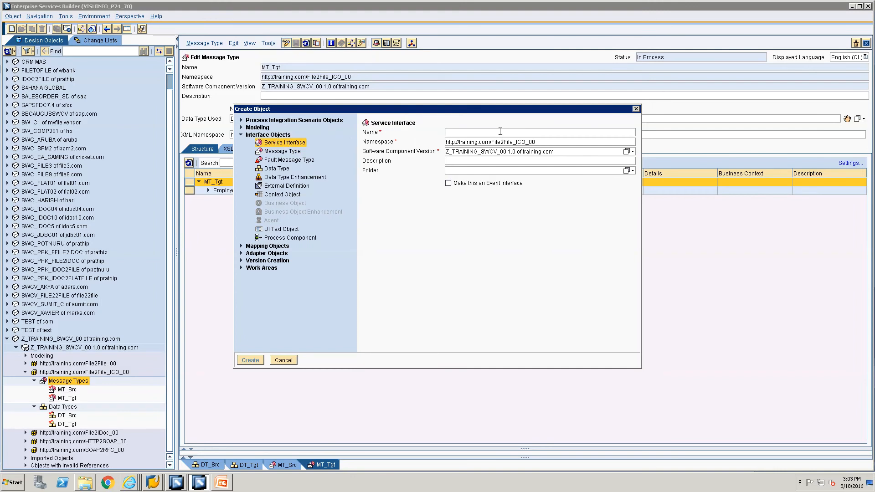
type("SIOA_File2File")
key("Return")
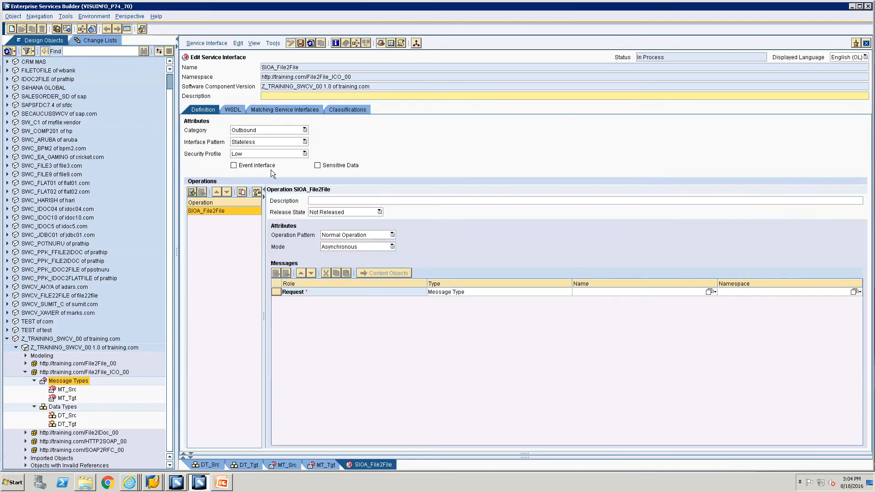
left_click(62, 391)
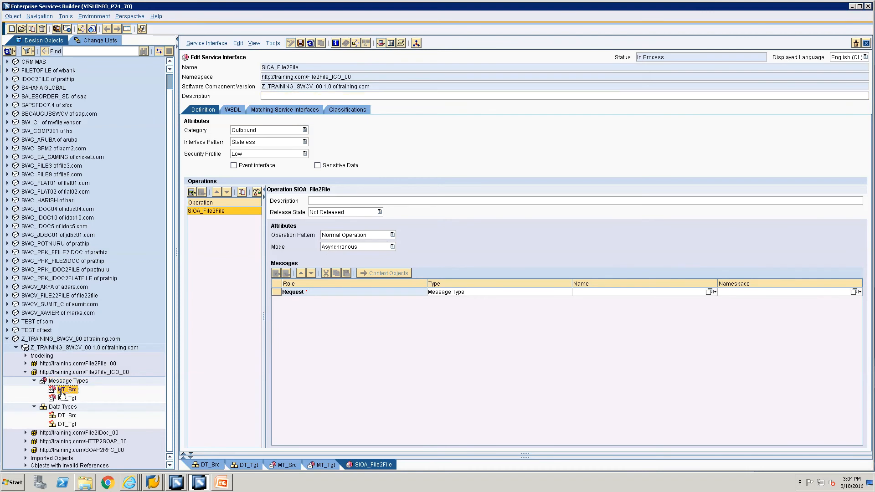
left_click_drag(90, 399, 682, 291)
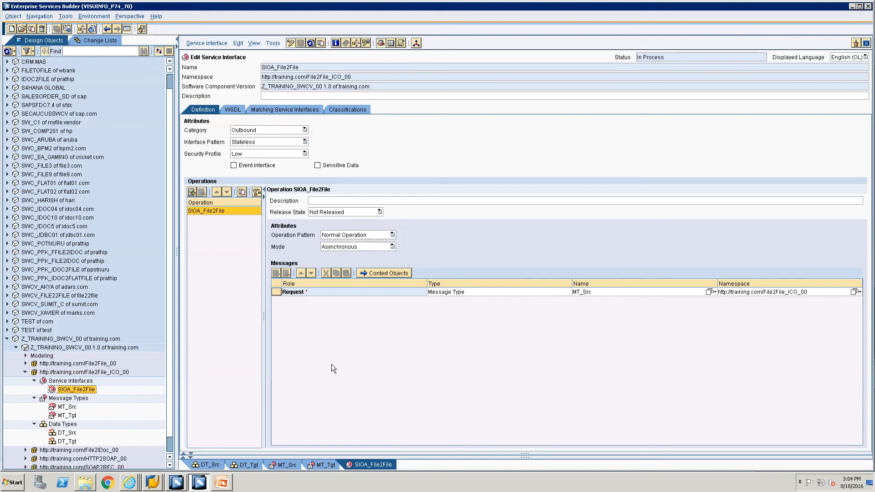
Create a second service interface named SIIA_File2File in the File2File_ICO_00 namespace
right_click(84, 381)
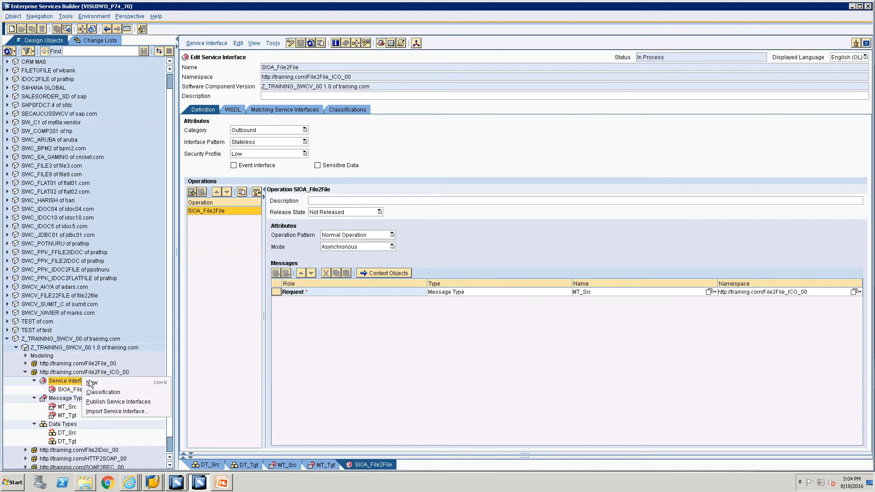
left_click(93, 384)
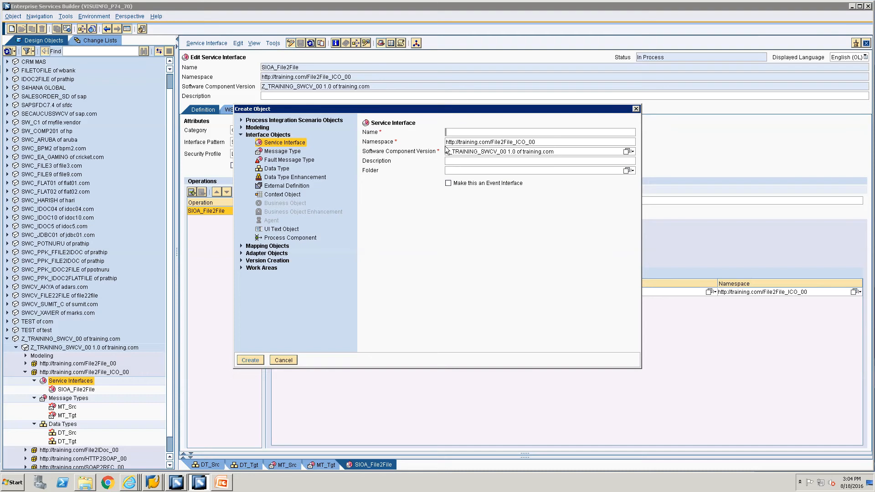
type("SIIA_File2")
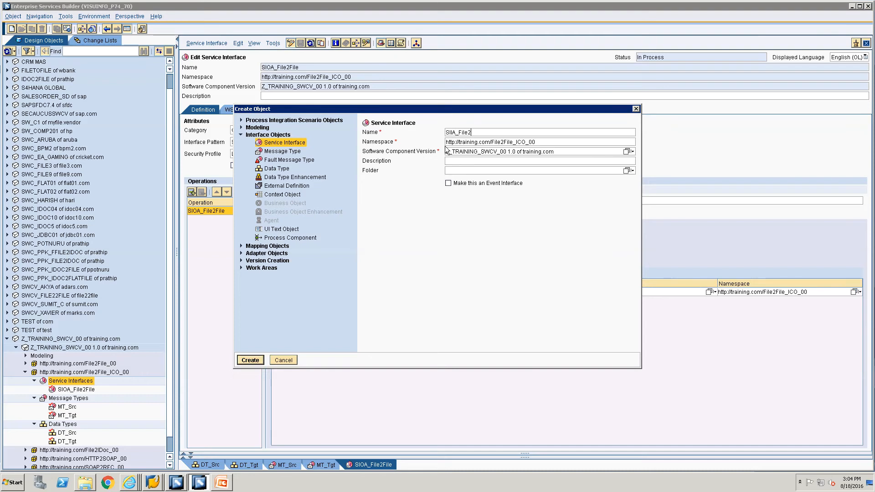
type("File")
key("Return")
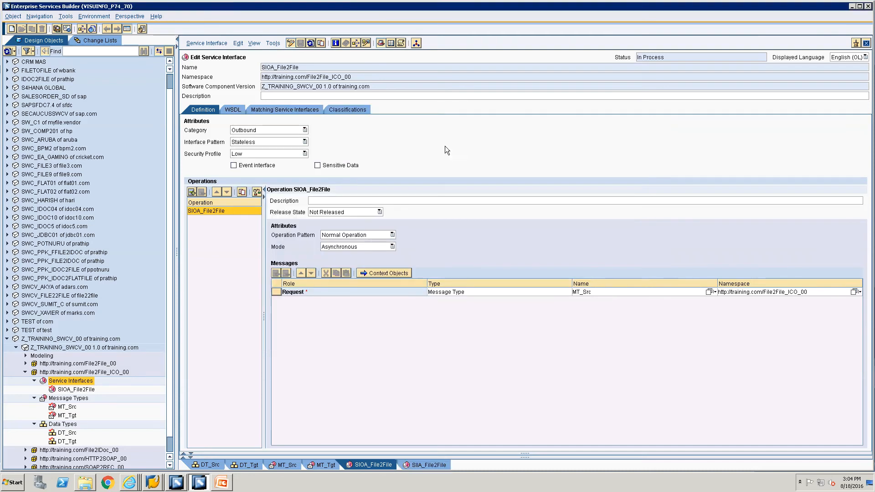
Set the category of SIIA_File2File to Inbound, assign MT_Tgt as its request message, and save it
left_click(245, 130)
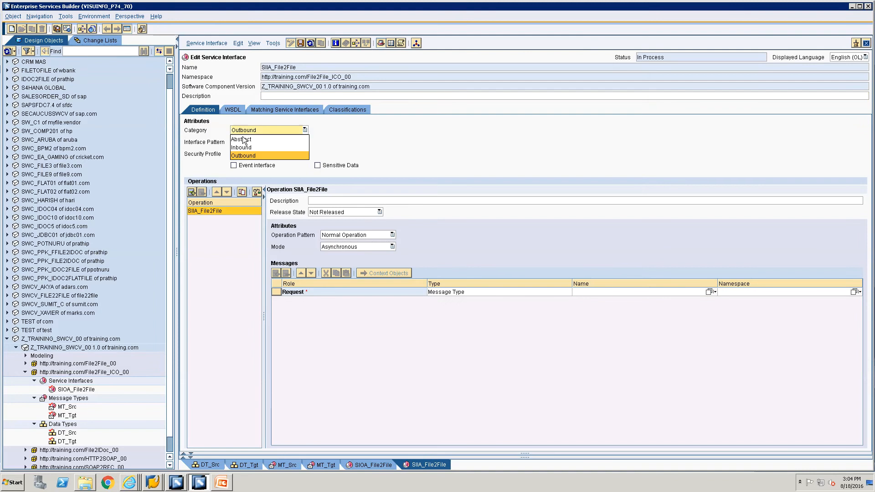
left_click(241, 148)
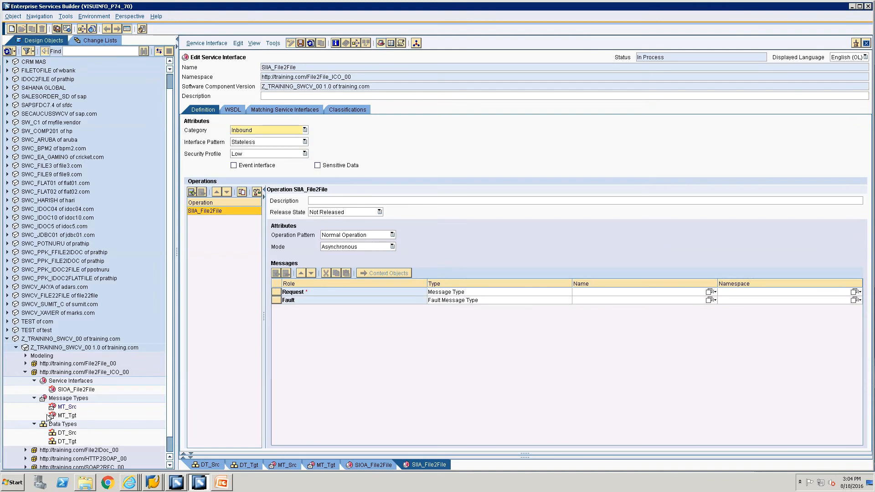
left_click(64, 416)
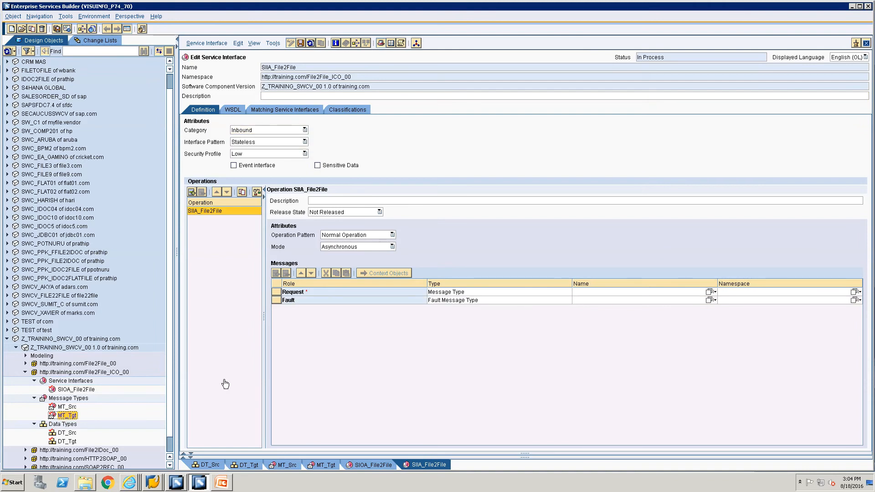
left_click_drag(226, 384, 651, 289)
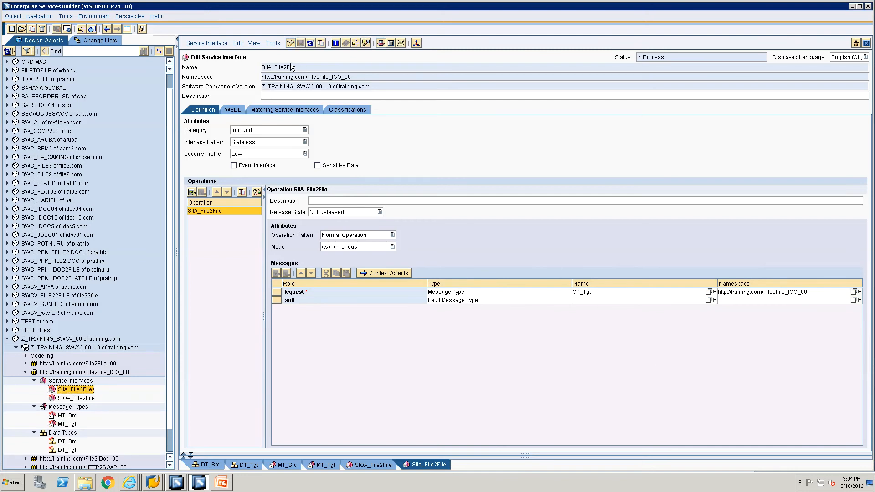
Close all the open data types, message types and service interfaces
left_click(866, 43)
left_click(866, 44)
left_click(866, 44)
left_click(866, 44)
left_click(865, 44)
left_click(866, 44)
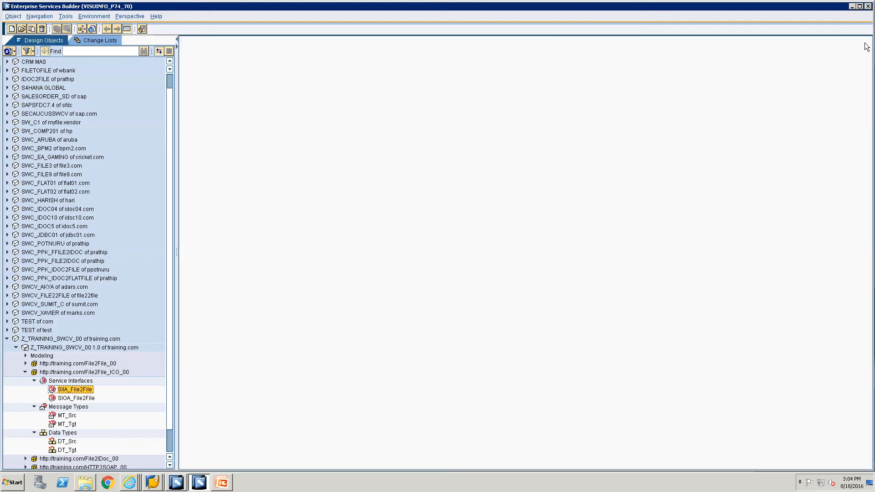
Switch to PowerPoint and review the ESR and Integration Directory steps on the File 2 File Using Integrated Configuration slide
scroll(71, 352, "down", 1)
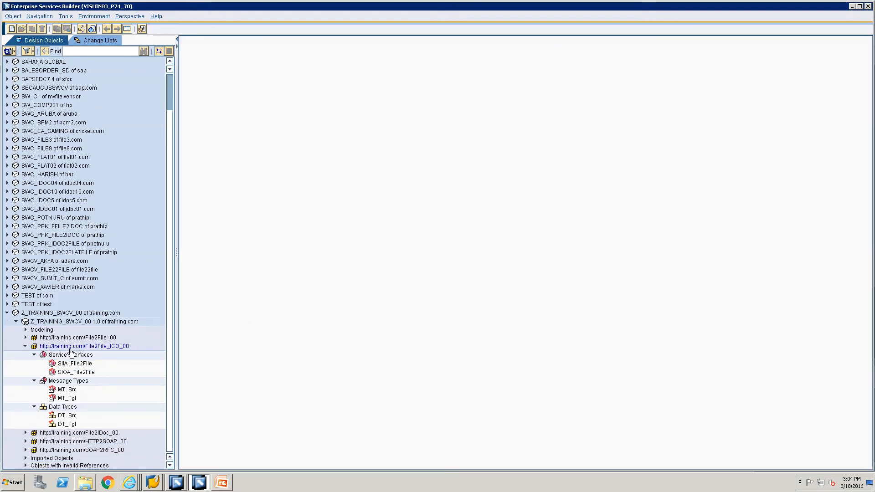
left_click(71, 352)
key("alt+Tab")
key("alt+Tab")
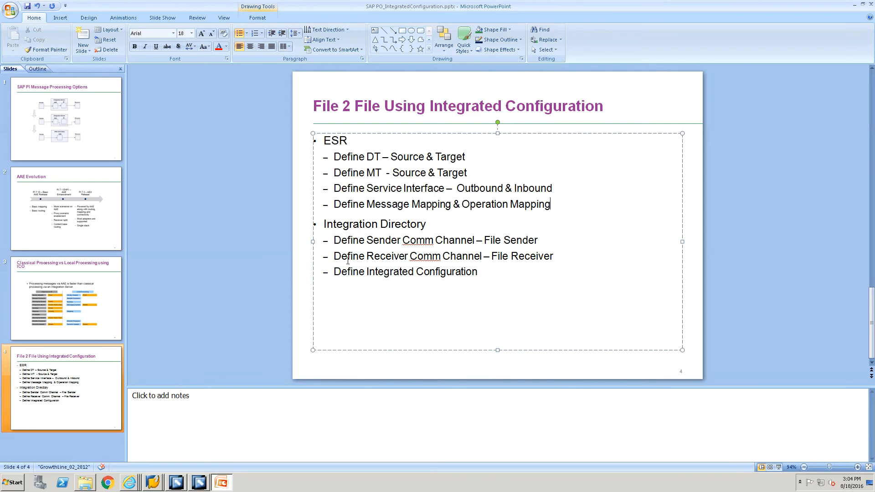
Switch to Enterprise Services Builder and create a message mapping named MM_File2File in the File2File_ICO_00 namespace
key("alt+Tab")
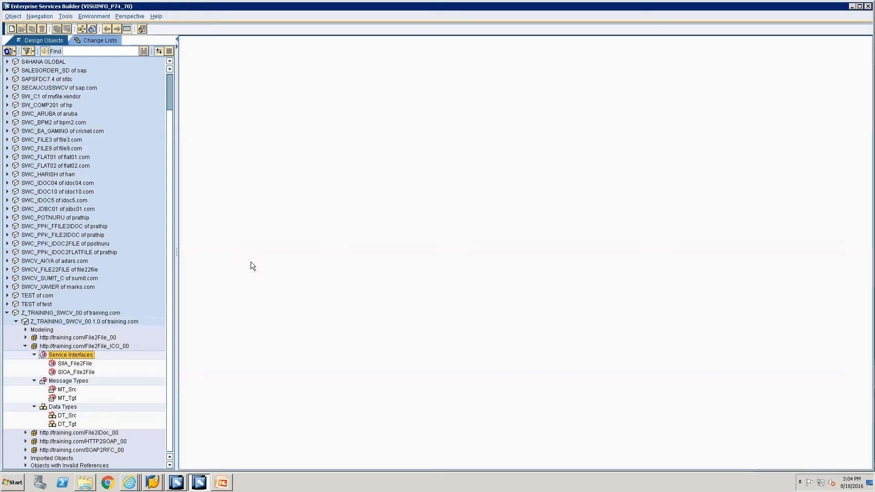
right_click(58, 356)
left_click(64, 360)
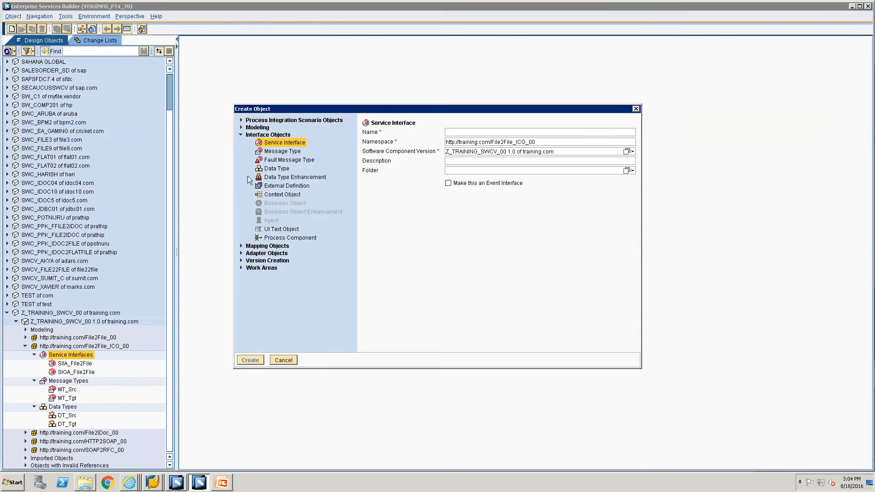
left_click(241, 246)
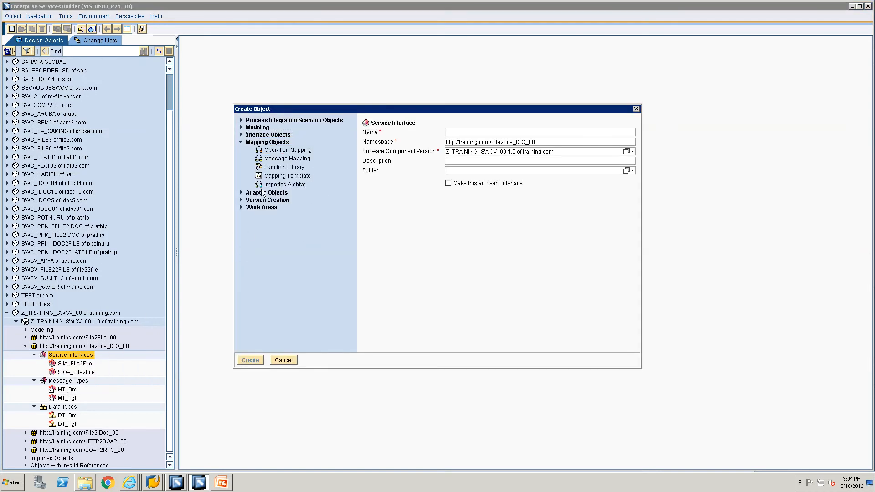
left_click(276, 159)
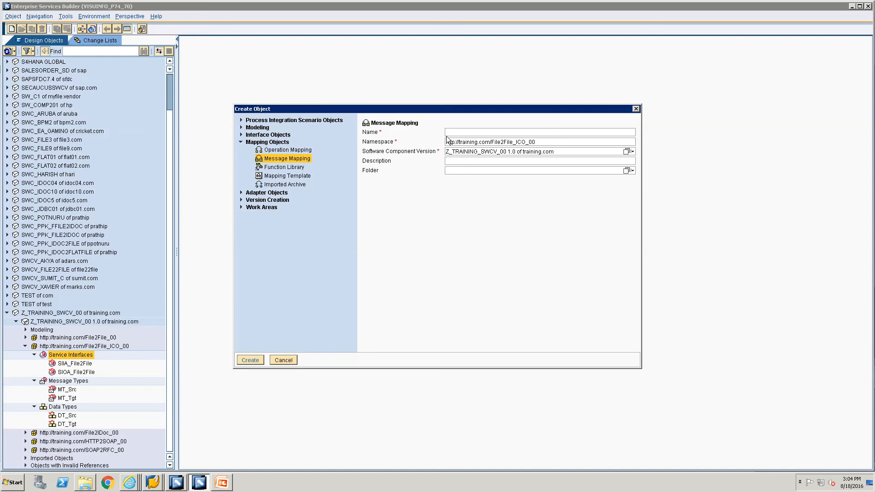
type("MM_File2File")
key("Return")
Assign MT_Src as the source message and MT_Tgt as the target message of MM_File2File
left_click(64, 390)
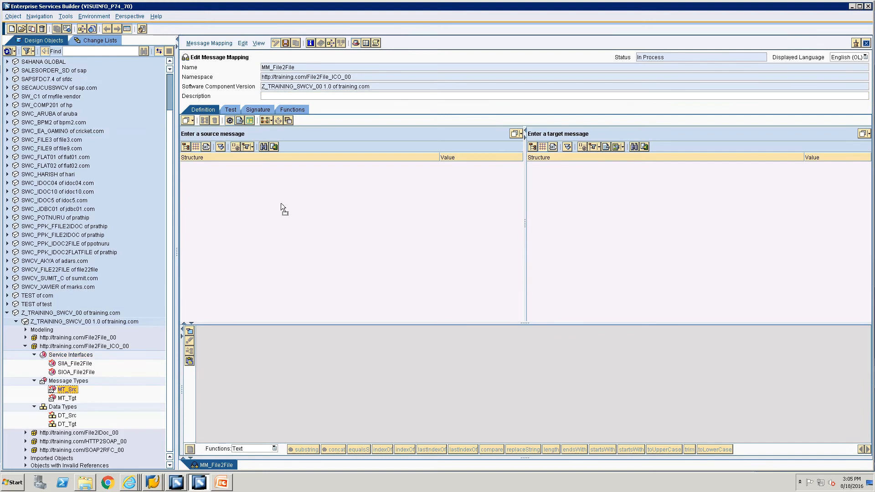
left_click_drag(313, 142, 313, 132)
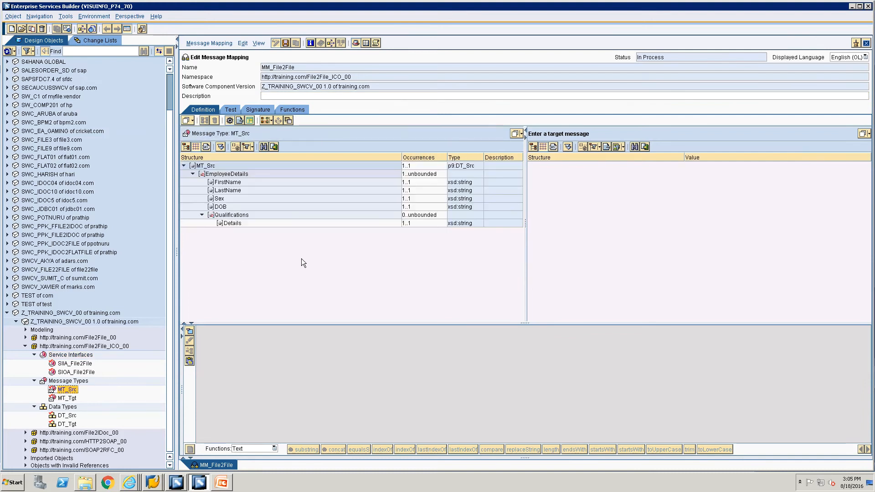
left_click_drag(64, 399, 575, 131)
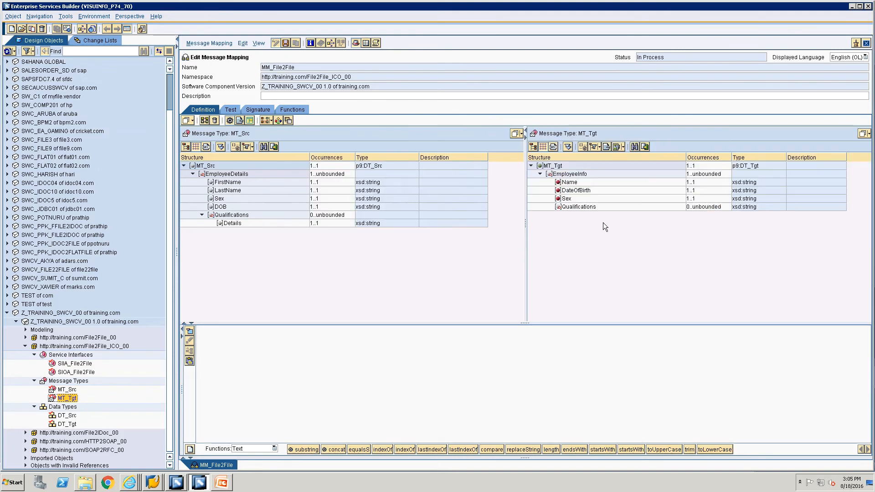
left_click_drag(242, 184, 564, 183)
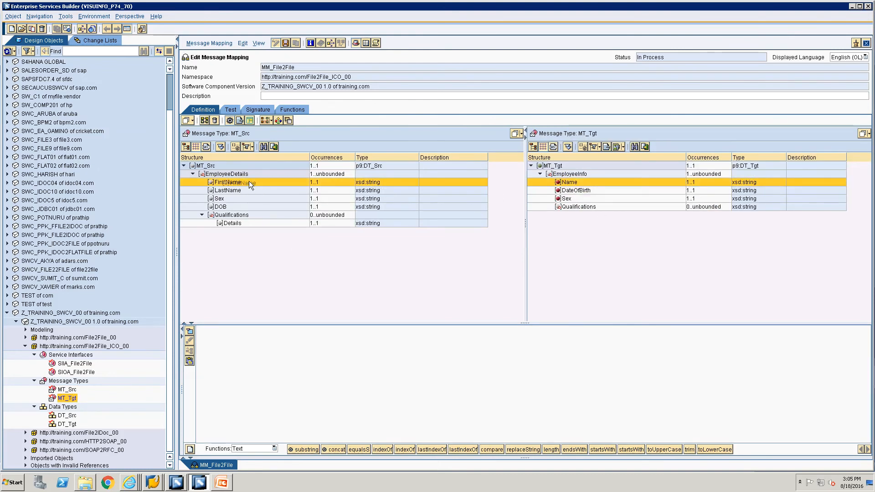
left_click_drag(338, 449, 389, 383)
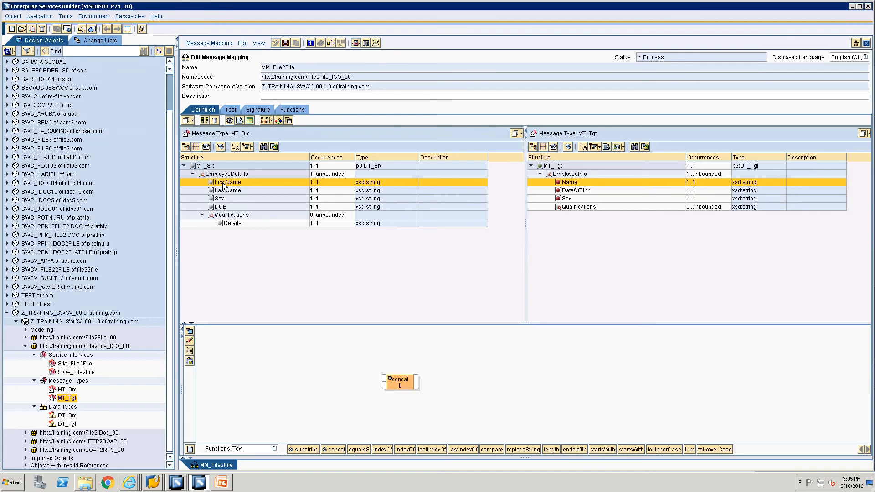
double_click(224, 184)
double_click(224, 190)
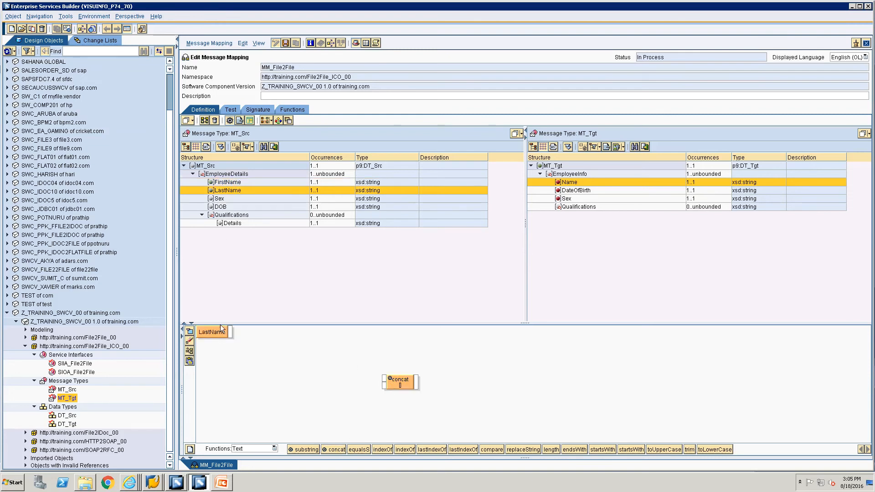
left_click_drag(211, 336, 216, 412)
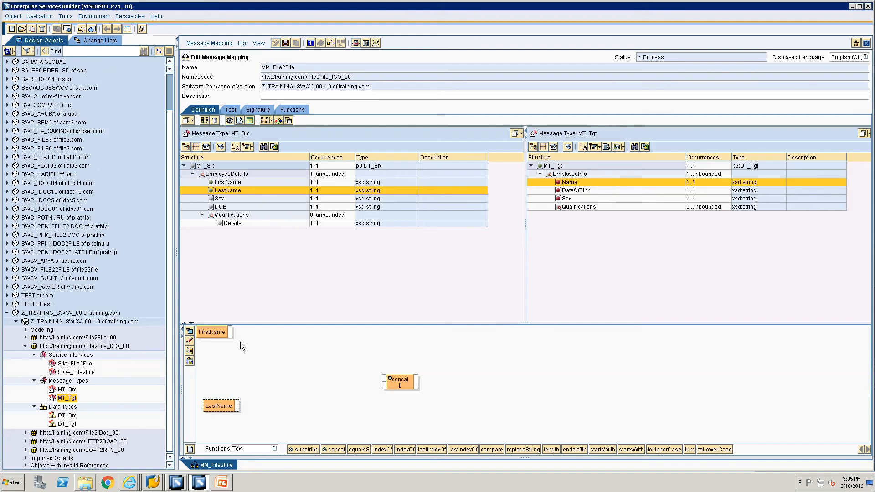
Map the source fields FirstName and LastName through a concat function to the target field Name, and arrange the mapping graph
left_click_drag(567, 182, 578, 345)
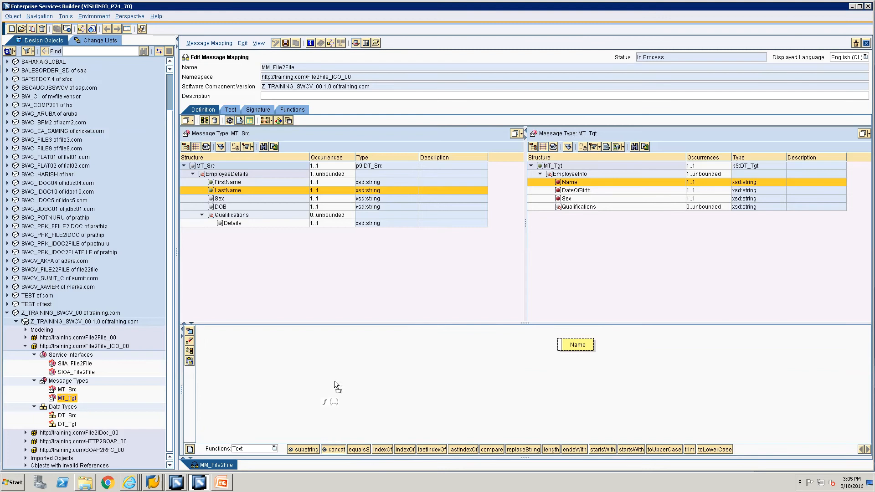
left_click_drag(335, 382, 558, 347)
double_click(226, 190)
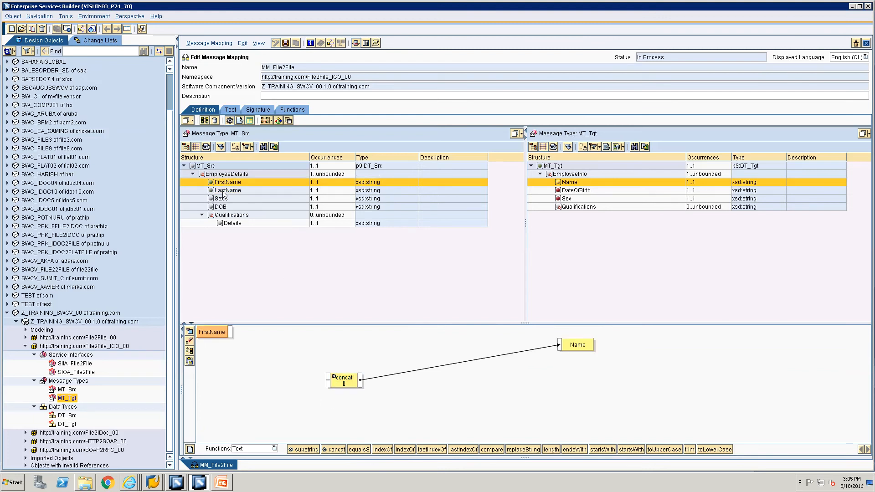
left_click_drag(209, 333, 328, 380)
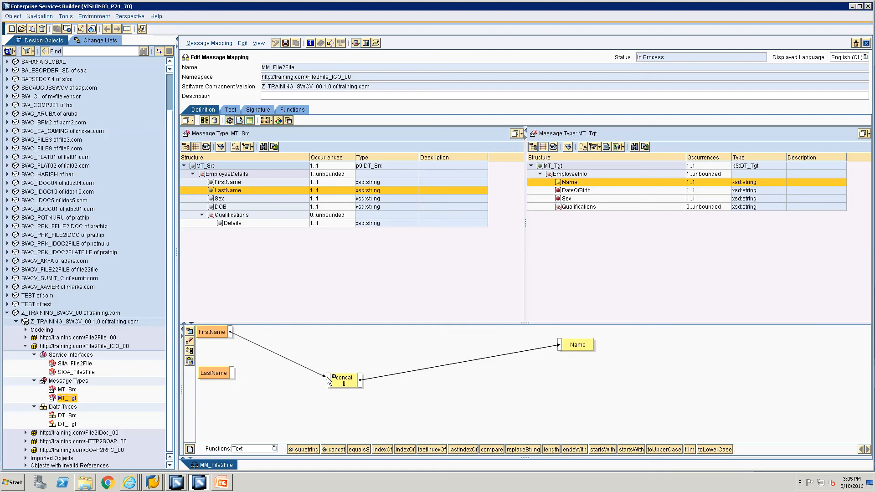
left_click_drag(232, 373, 328, 384)
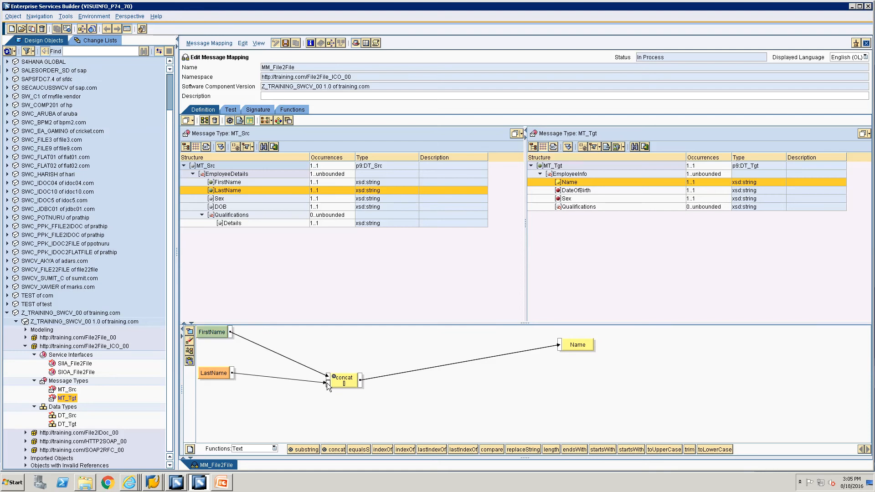
left_click(189, 351)
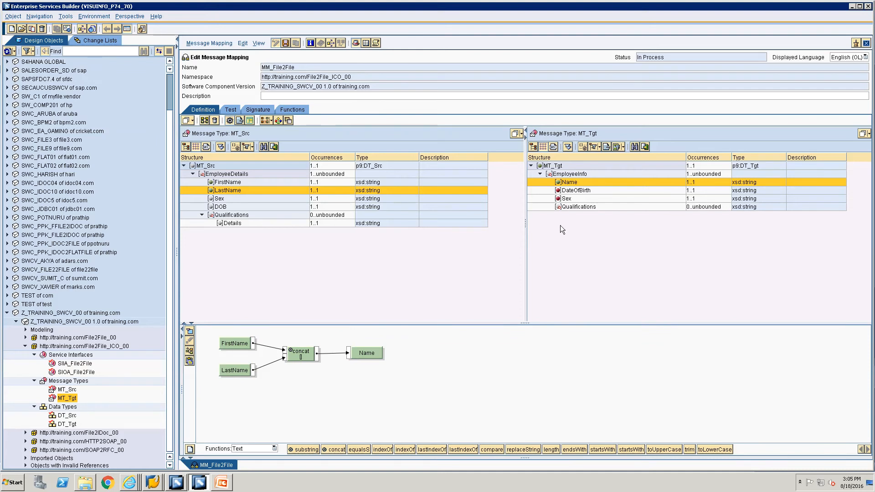
Map DOB to DateOfBirth and the source Sex field to the target Sex field
left_click(223, 205)
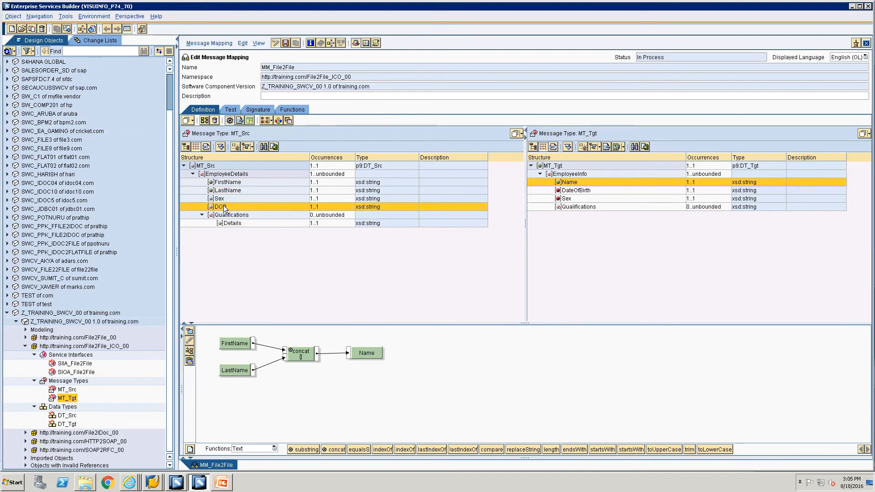
left_click_drag(223, 205, 567, 192)
left_click(215, 200)
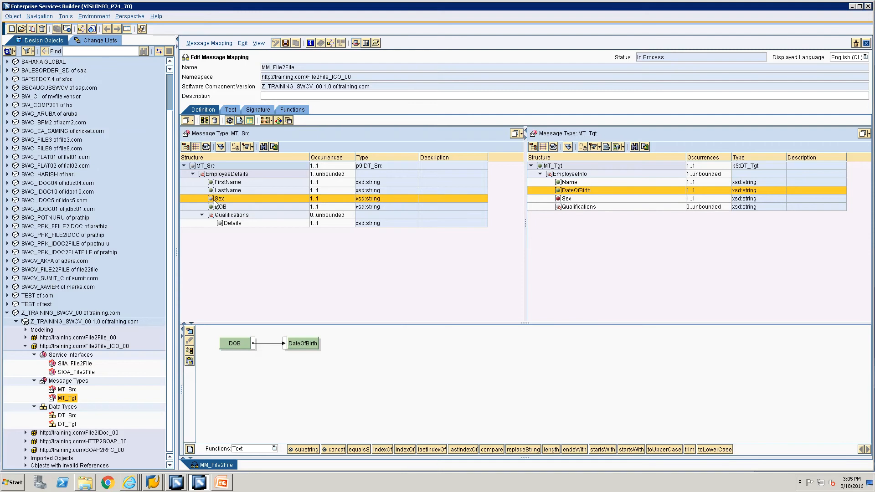
left_click_drag(474, 194, 562, 201)
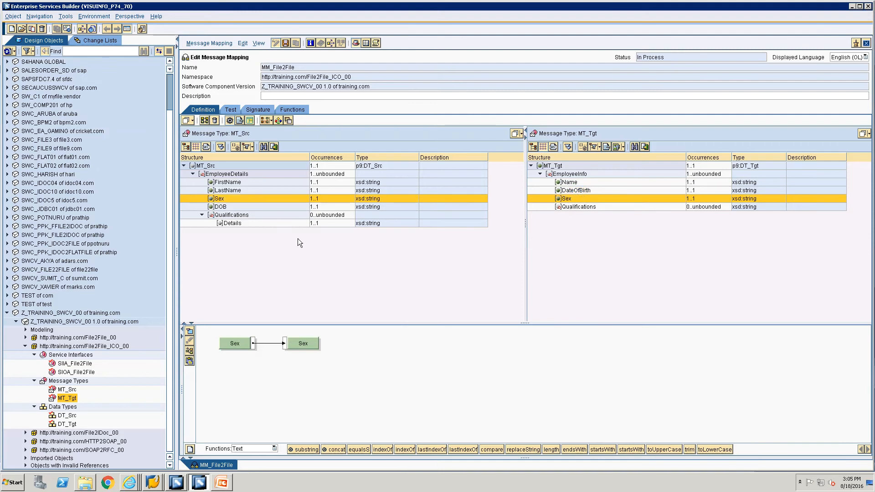
Map the source Details field under Qualifications to the target Qualifications field, and arrange the mapping graph
left_click(236, 223)
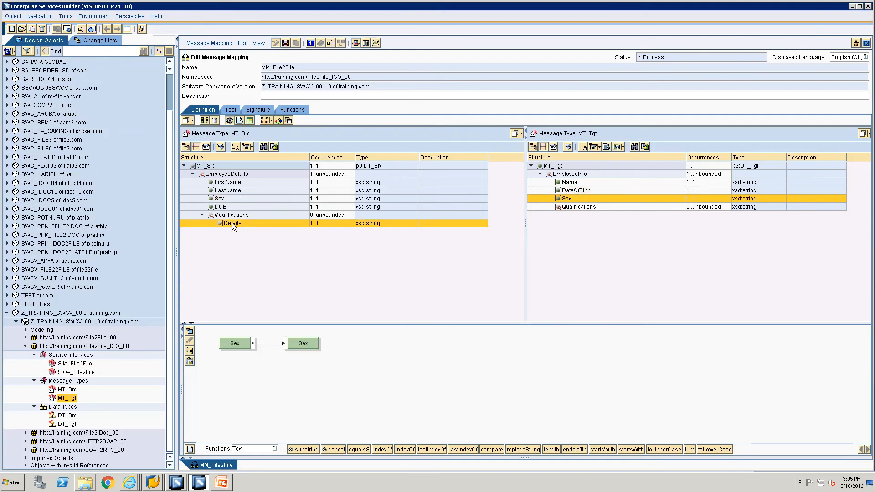
left_click(578, 207)
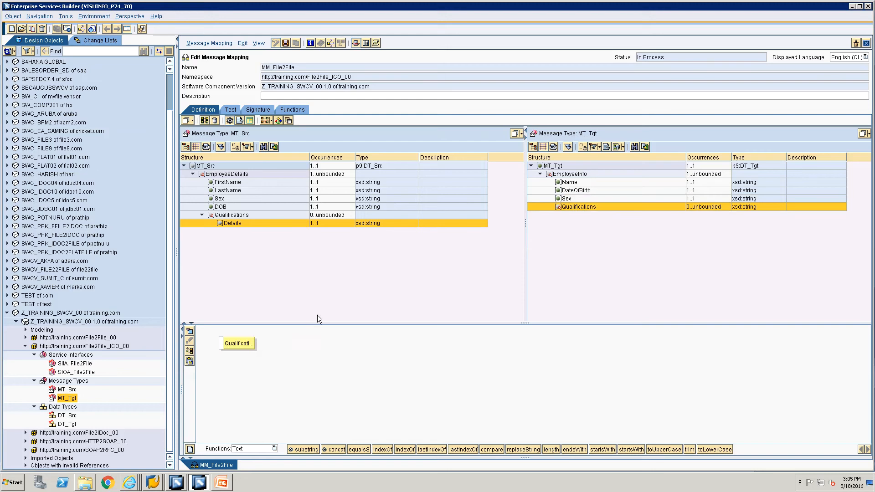
left_click_drag(234, 346, 478, 352)
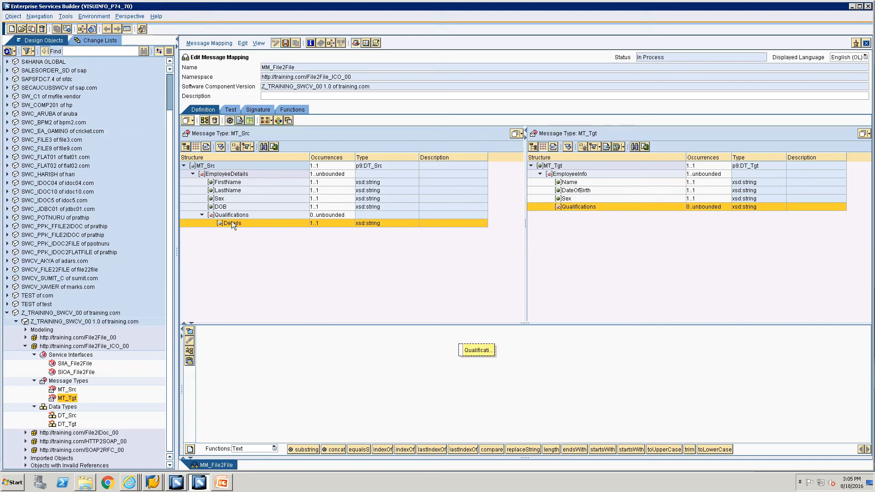
left_click_drag(232, 220, 461, 352)
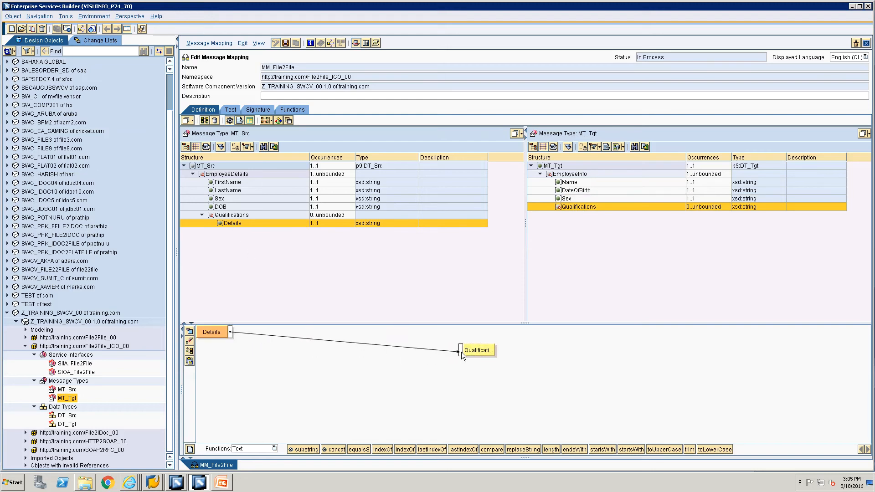
left_click(189, 351)
Set the context of the mapped Details field to EmployeeDetails and save the message mapping
right_click(228, 345)
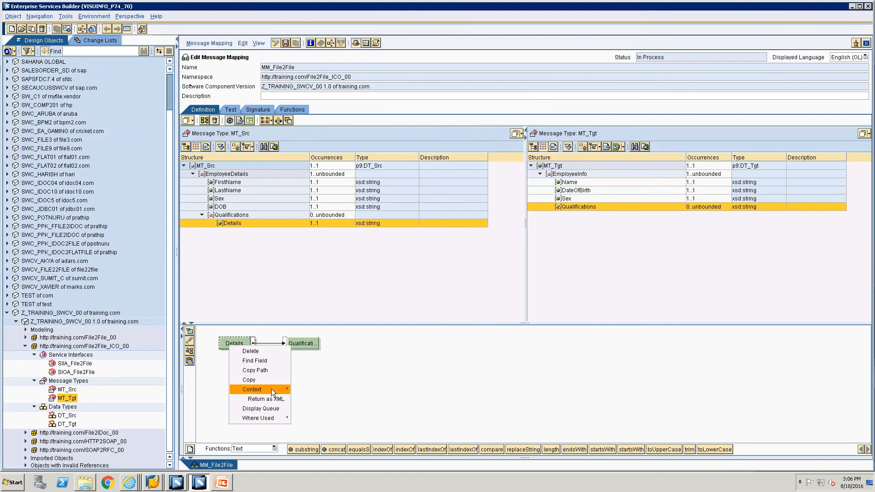
mouse_move(271, 389)
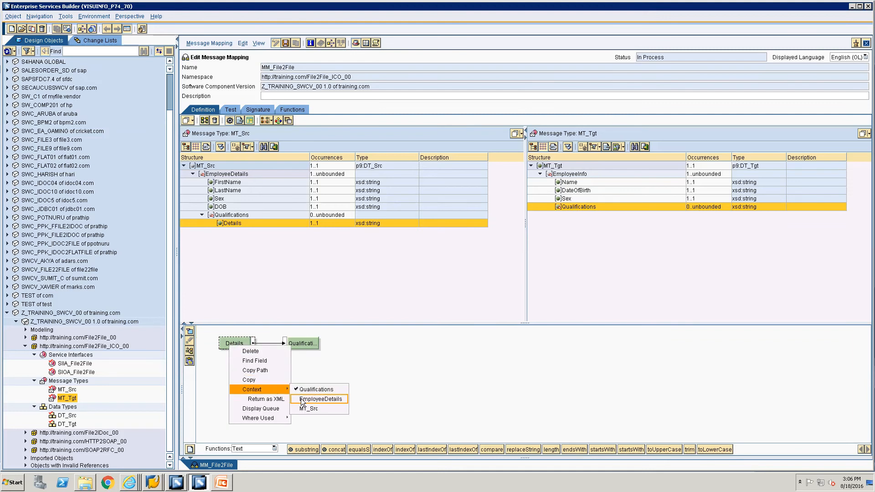
left_click(301, 399)
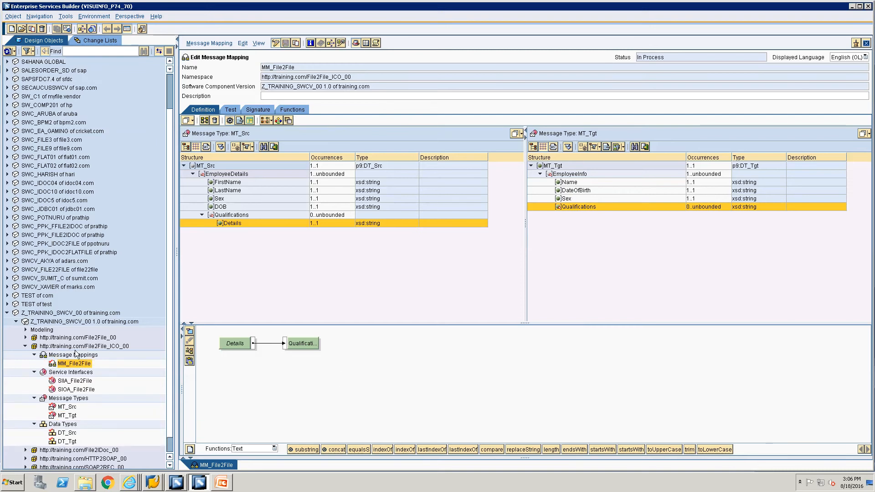
Open the mapping's test instance, duplicate the EmployeeDetails subtree under MT_Src, and expand both records
left_click(230, 110)
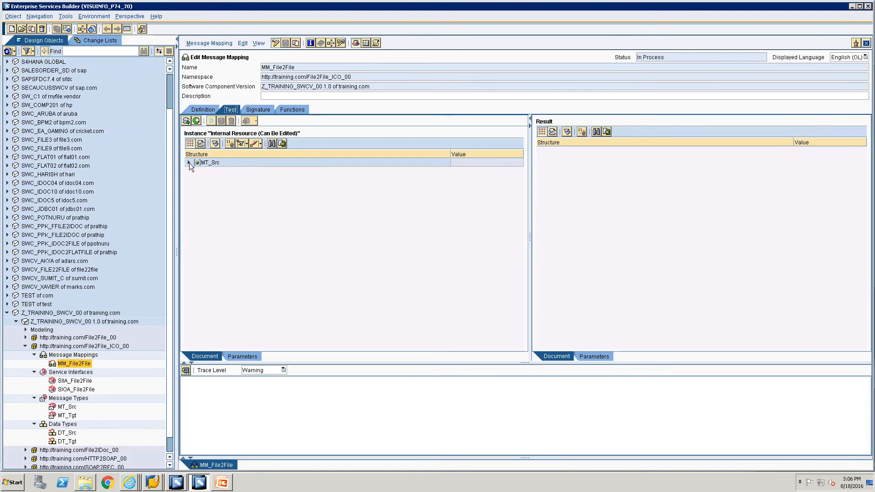
left_click(189, 163)
left_click(198, 170)
right_click(213, 173)
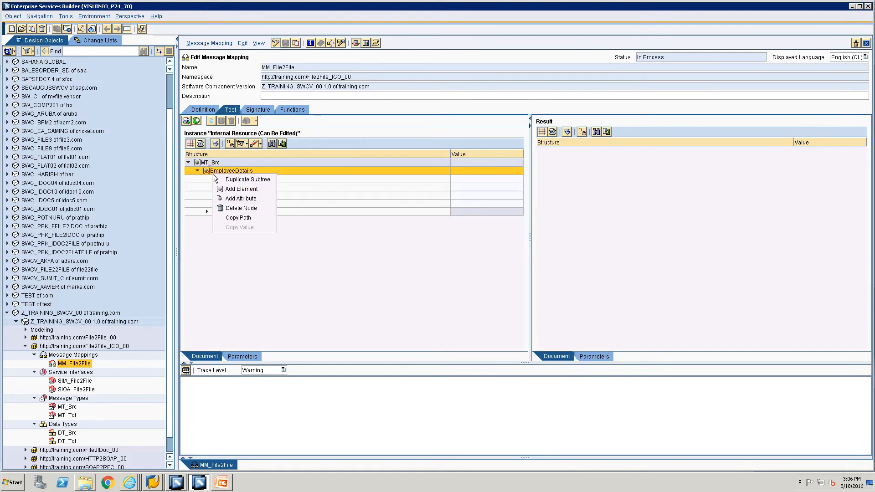
left_click(217, 179)
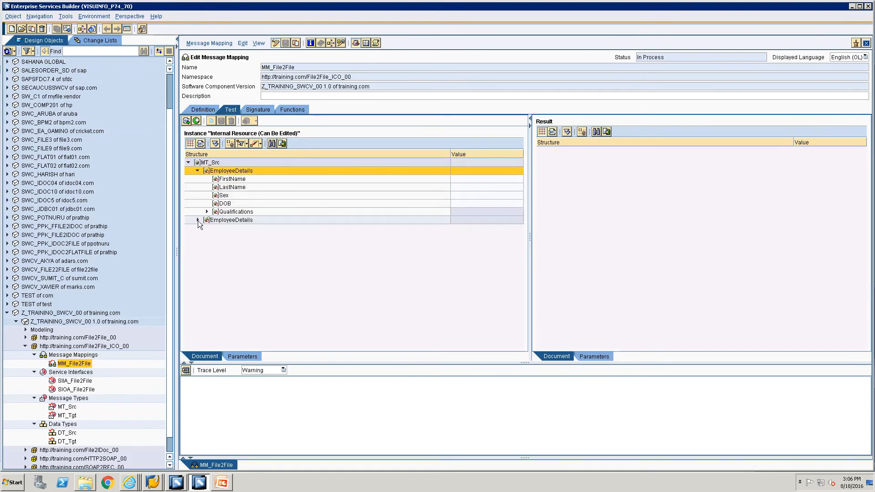
left_click(198, 221)
Fill in the first EmployeeDetails test record with the employee's first name, last name, sex M and date of birth
left_click(487, 179)
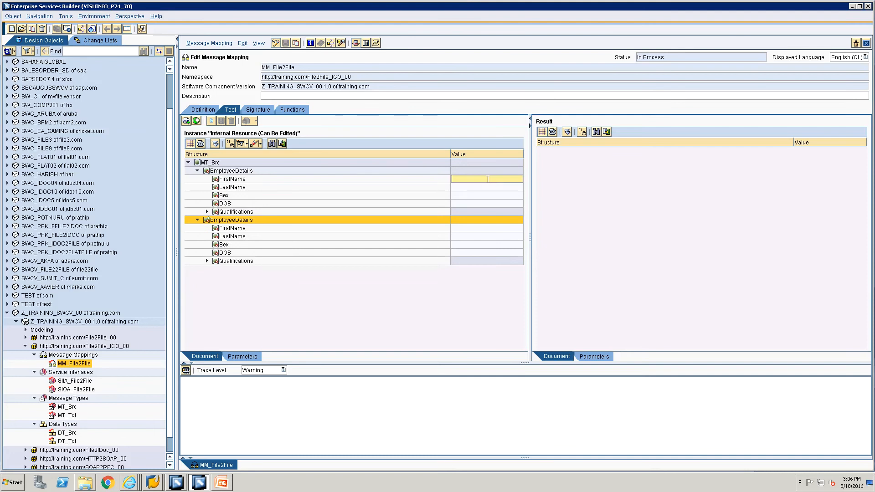
type("Joh")
left_click(483, 193)
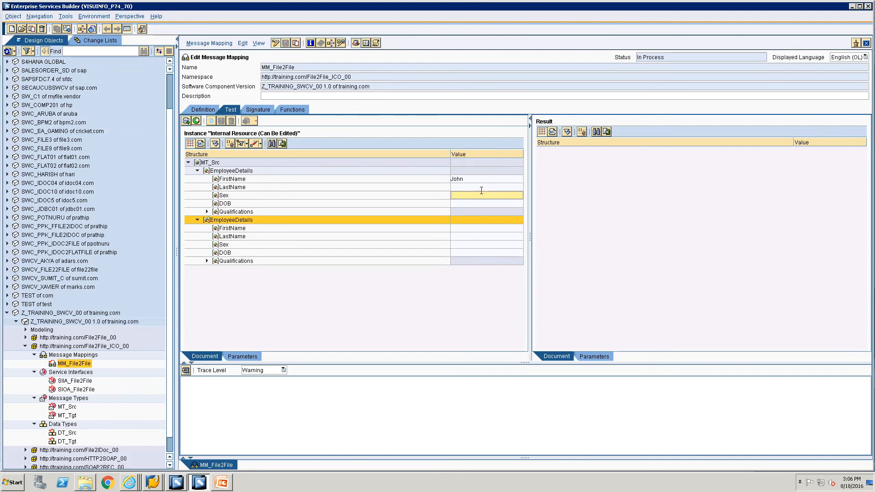
left_click(481, 188)
type("Doe")
left_click(480, 195)
type("M")
left_click(480, 204)
type("01-")
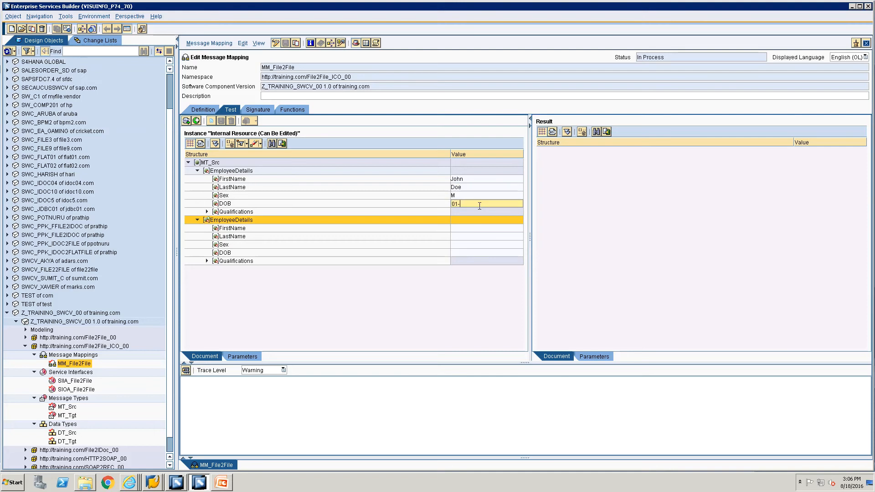
type("Jan-1952")
In the first EmployeeDetails record, set the qualification Details to BE, duplicate the Qualifications subtree and set the copy's Details to MS
double_click(227, 212)
left_click(453, 220)
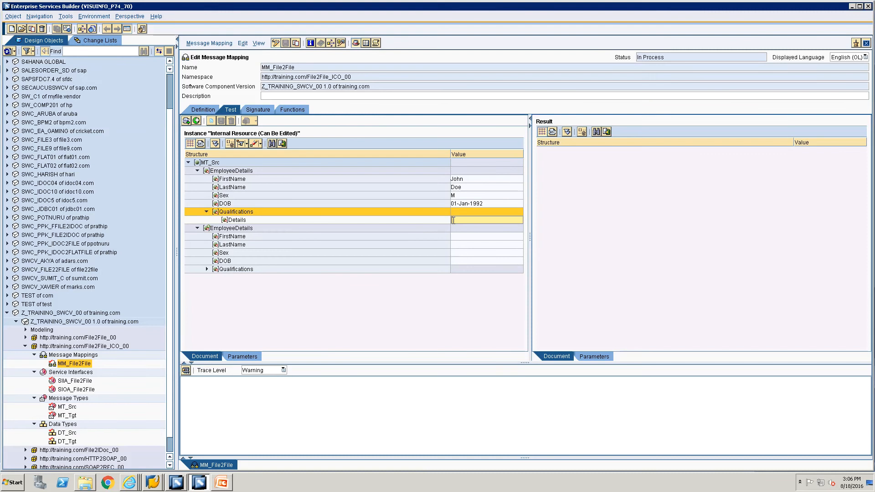
type("BE")
right_click(229, 211)
left_click(233, 214)
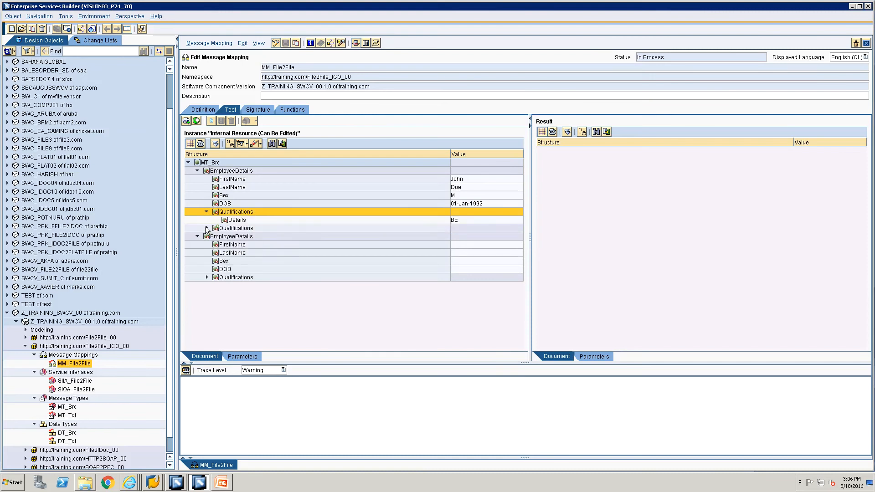
left_click(206, 228)
left_click(467, 236)
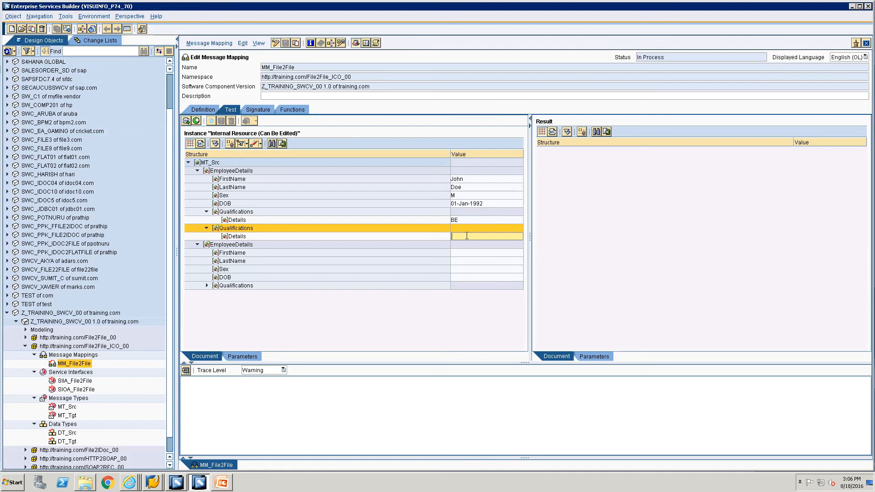
type("MS")
Fill in the second EmployeeDetails test record with the employee's first name, last name, sex F and date of birth
left_click(474, 252)
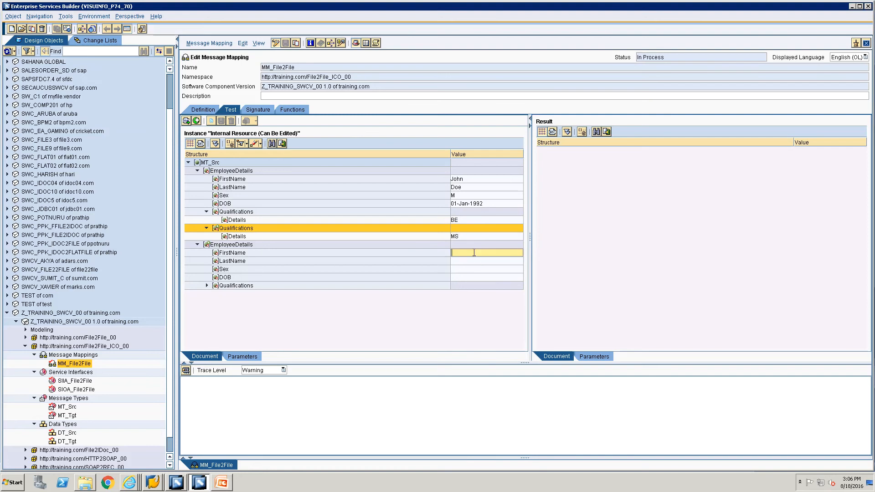
type("Jane")
left_click(474, 261)
type("D")
key("BackSpace")
key("BackSpace")
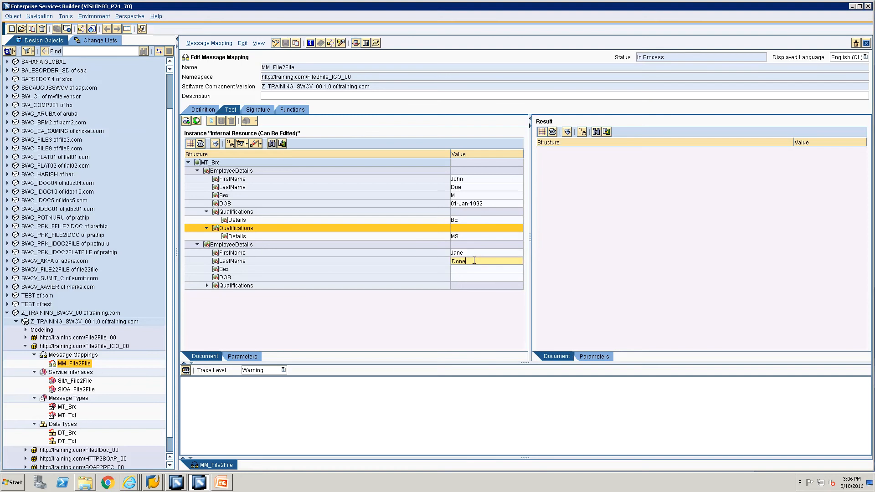
key("BackSpace")
key("BackSpace")
left_click(471, 269)
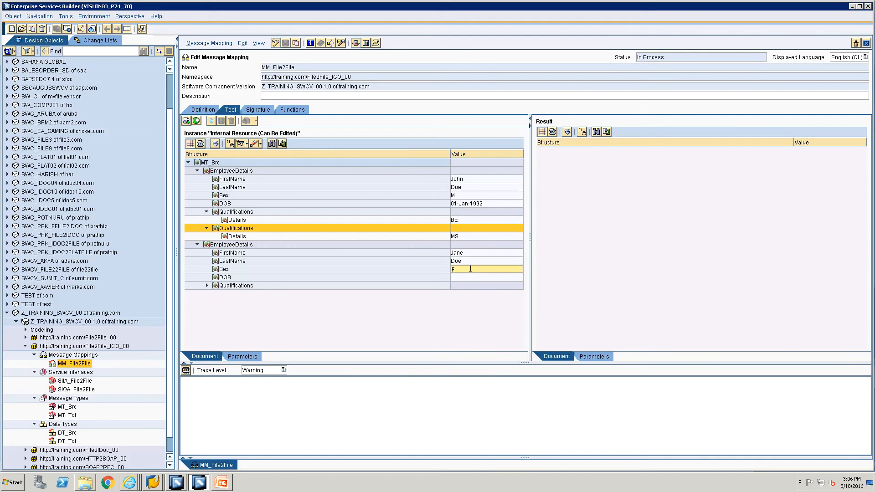
key("Return")
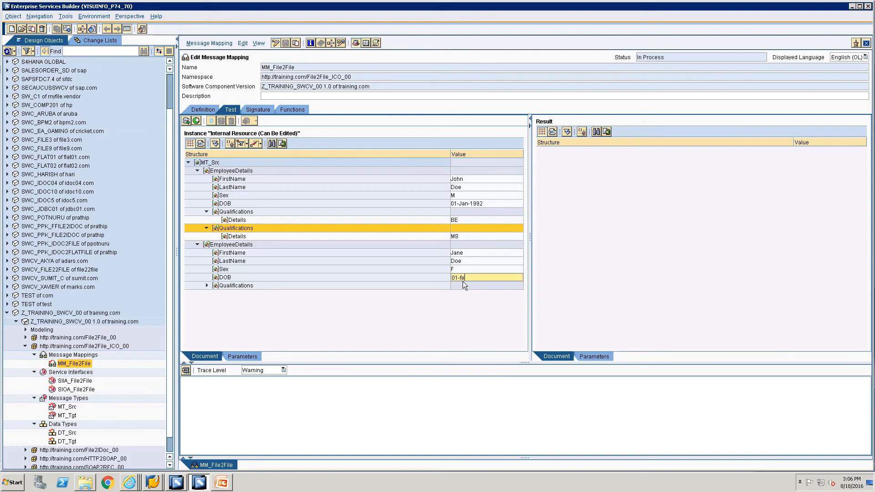
type("01-Feb-1992")
Set the second record's qualification Details to Sports, run the mapping test and dismiss its processing log
left_click(208, 285)
left_click(473, 294)
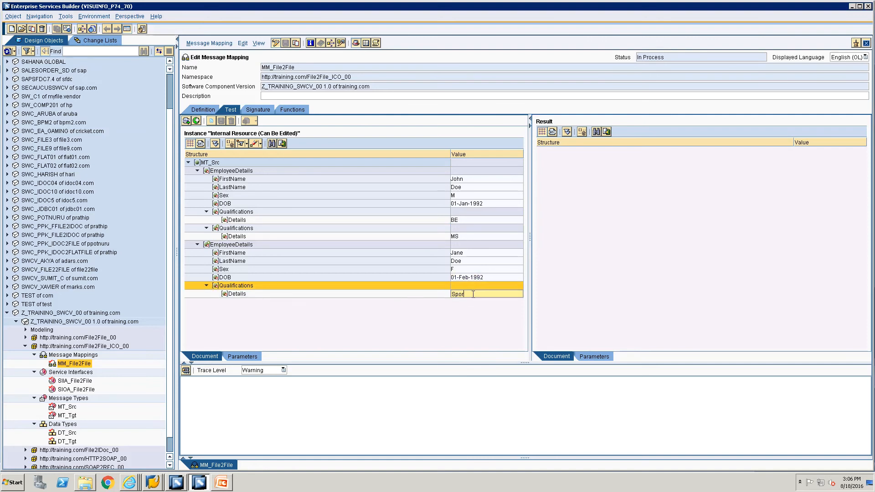
type("Sports")
left_click(185, 371)
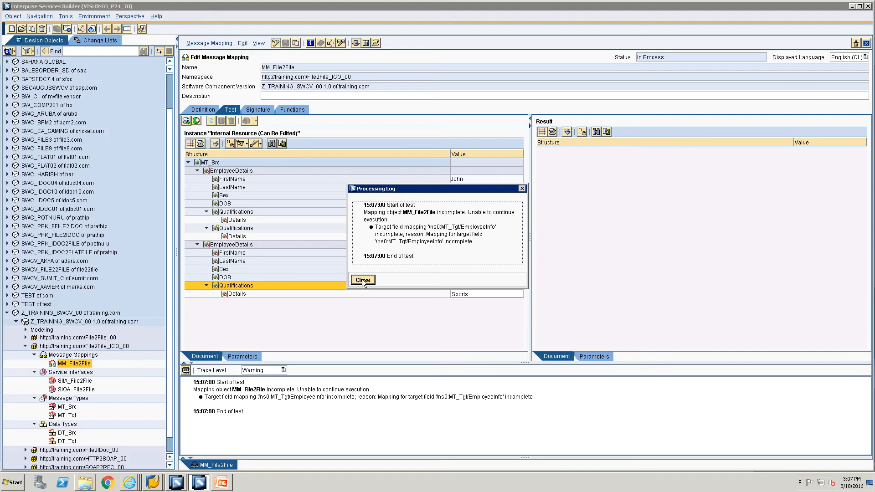
left_click(363, 279)
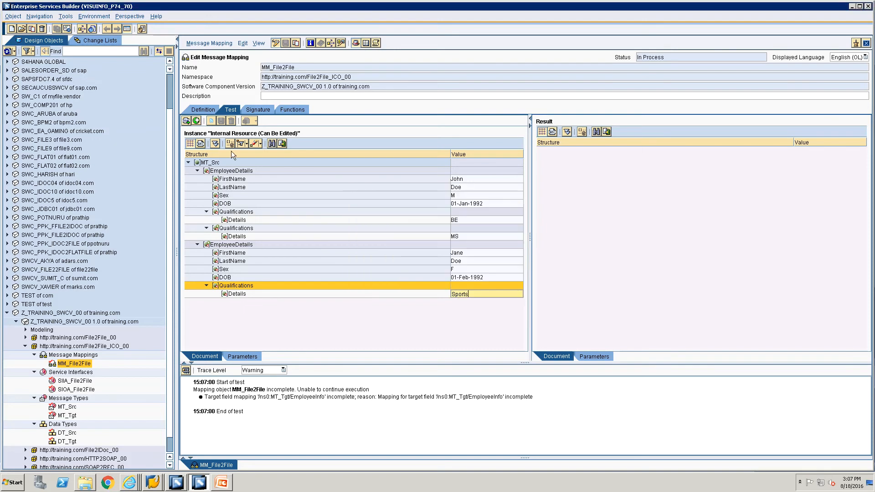
In the mapping definition, map the source EmployeeDetails node to the target EmployeeInfo node
left_click(206, 111)
left_click(589, 175)
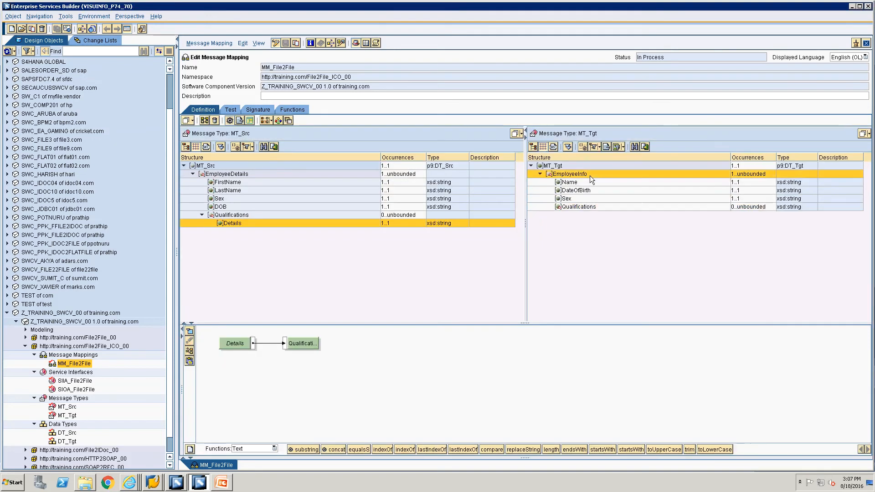
left_click(237, 176)
left_click(317, 166)
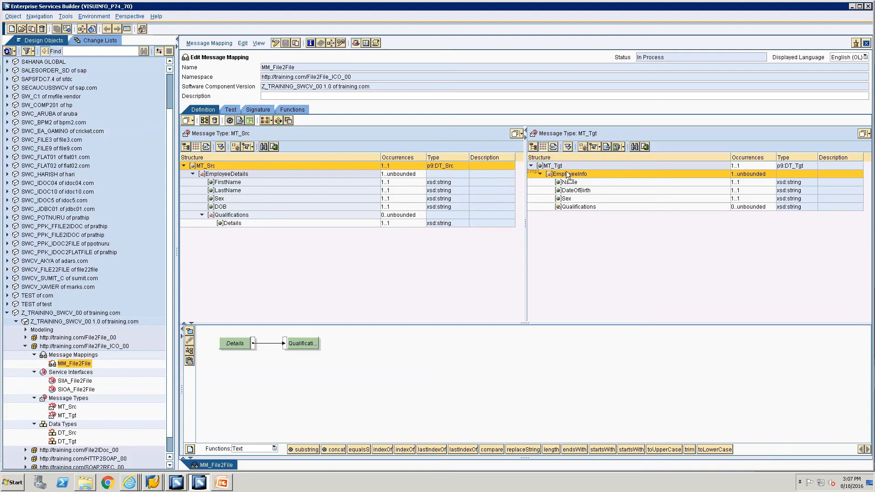
left_click_drag(575, 174, 575, 174)
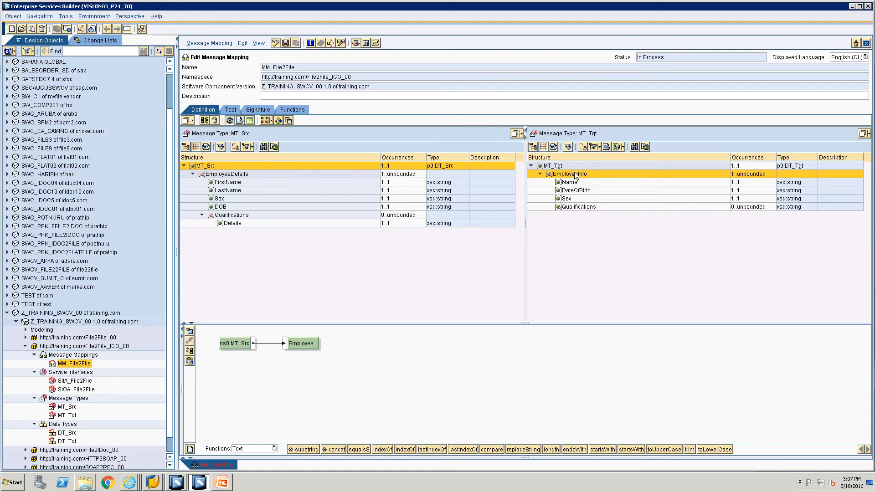
left_click(212, 176)
left_click_drag(212, 177, 558, 176)
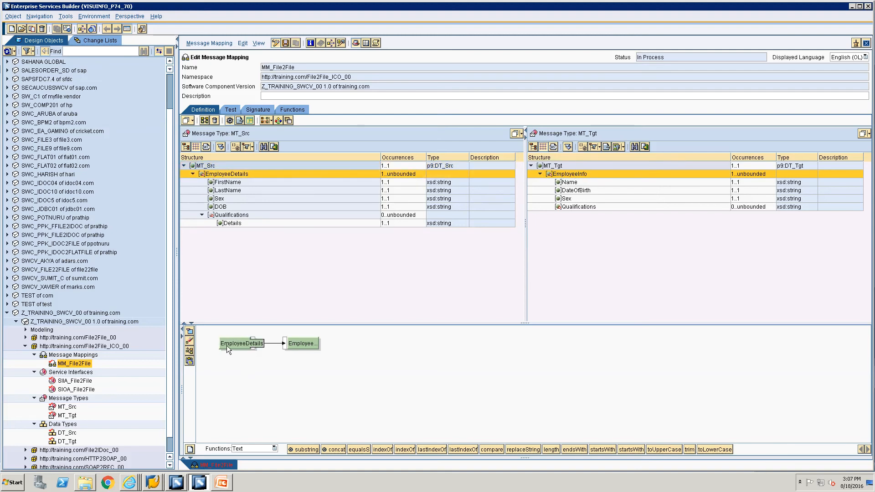
Run the mapping test again and expand both EmployeeInfo records under MT_Tgt in the result
left_click(230, 110)
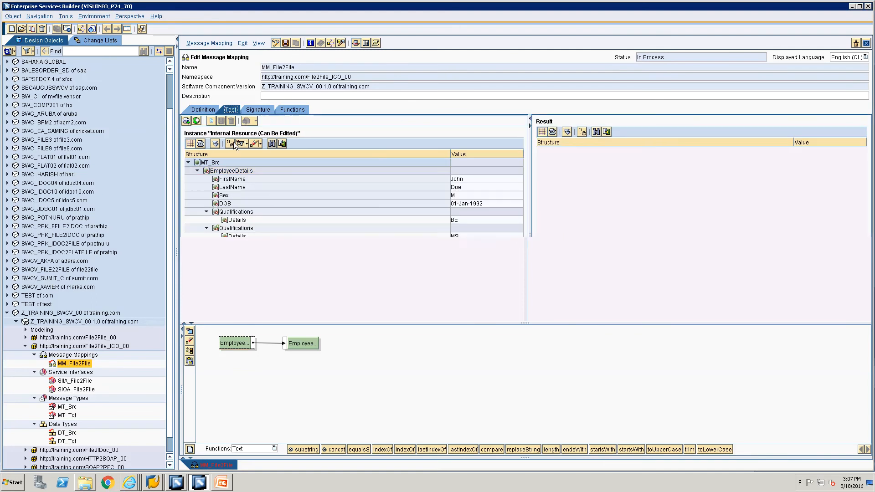
left_click(185, 370)
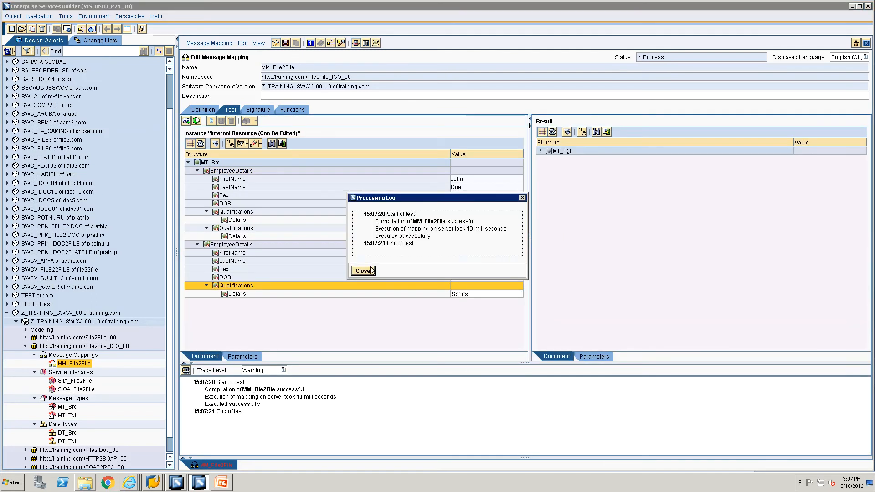
left_click(371, 270)
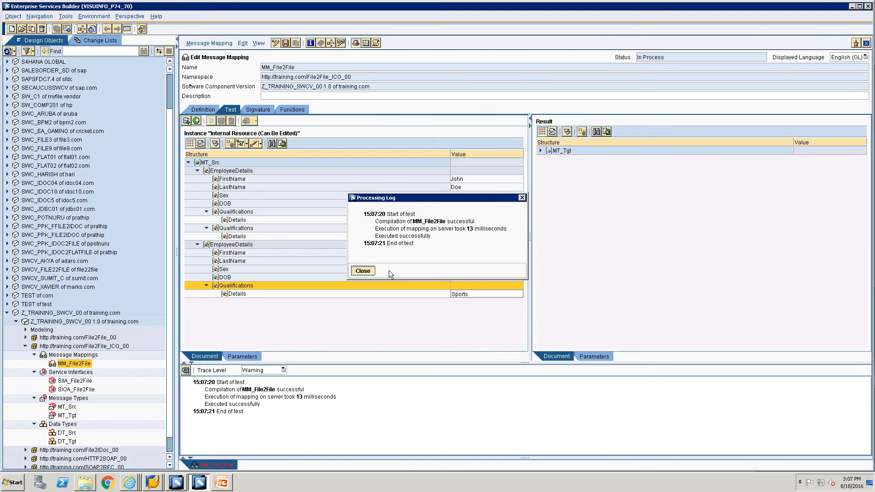
left_click(540, 150)
left_click(549, 166)
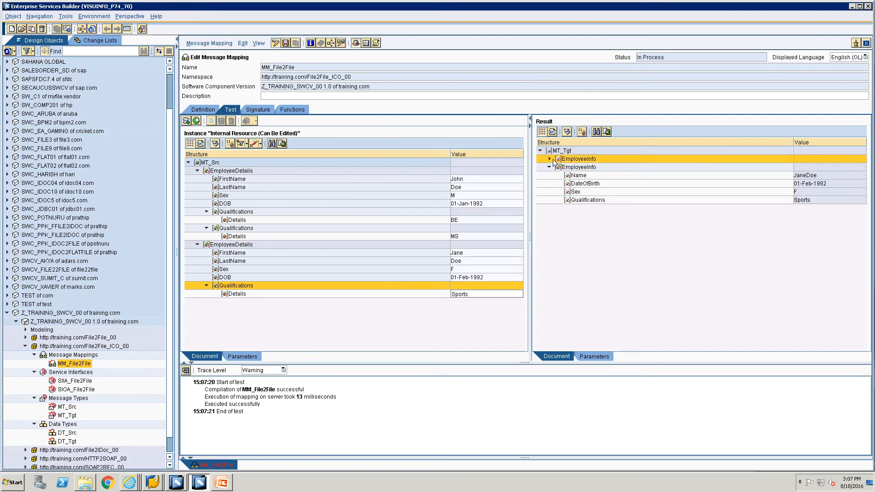
left_click(550, 159)
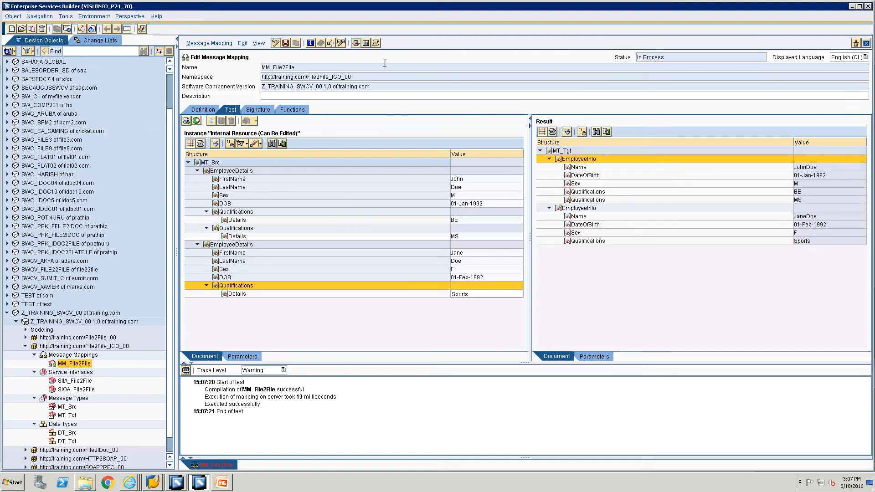
Show the test instance as XML source and copy the whole payload into a new Notepad document
left_click(201, 143)
key("ctrl+a")
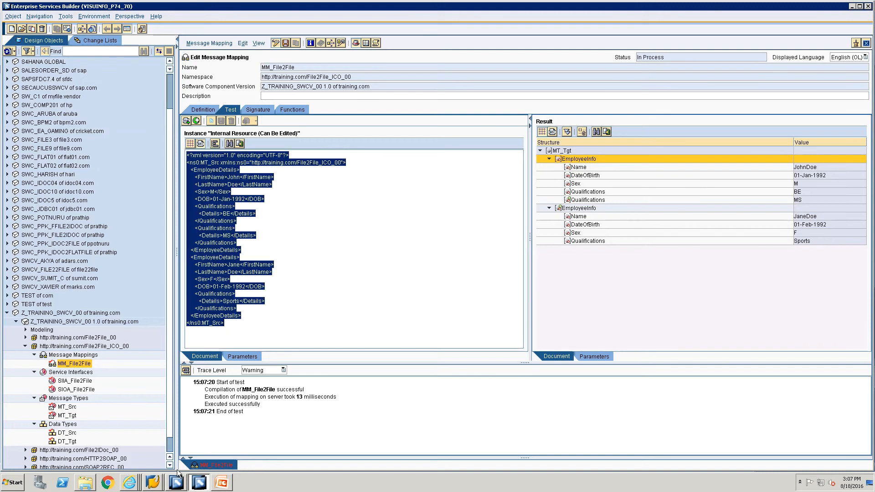
key("super+r")
key("Return")
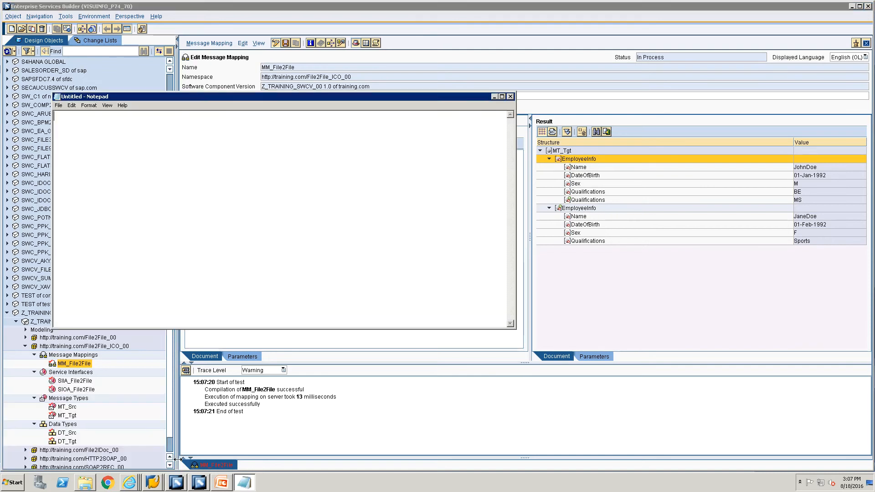
key("ctrl+v")
Save the Notepad payload as File2FileICO.xml in the Training folder and close Notepad
key("ctrl+s")
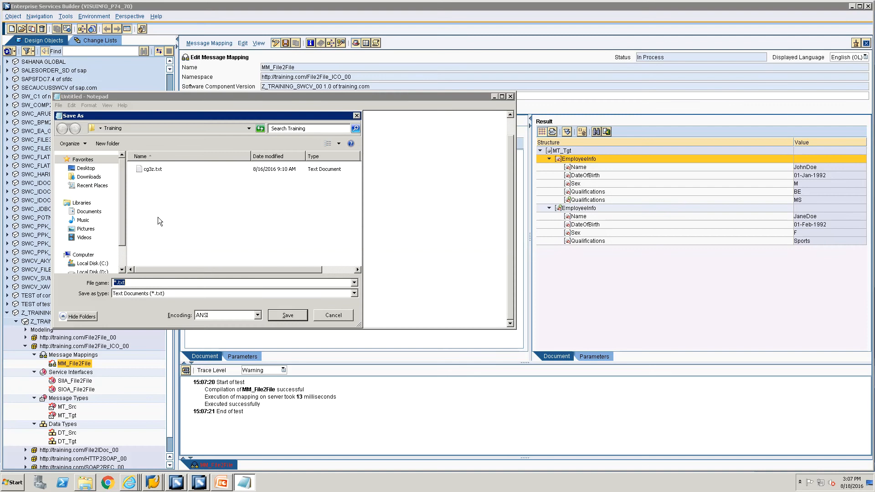
type("File2Fi")
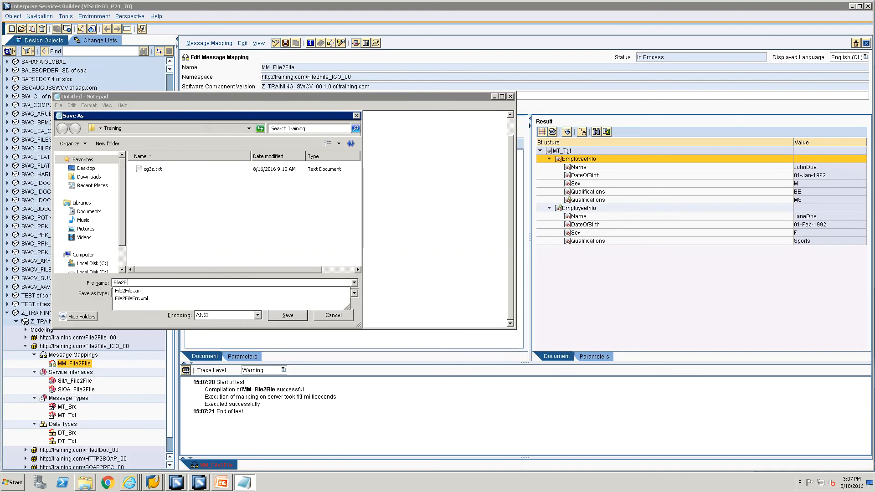
type("leICO.xml")
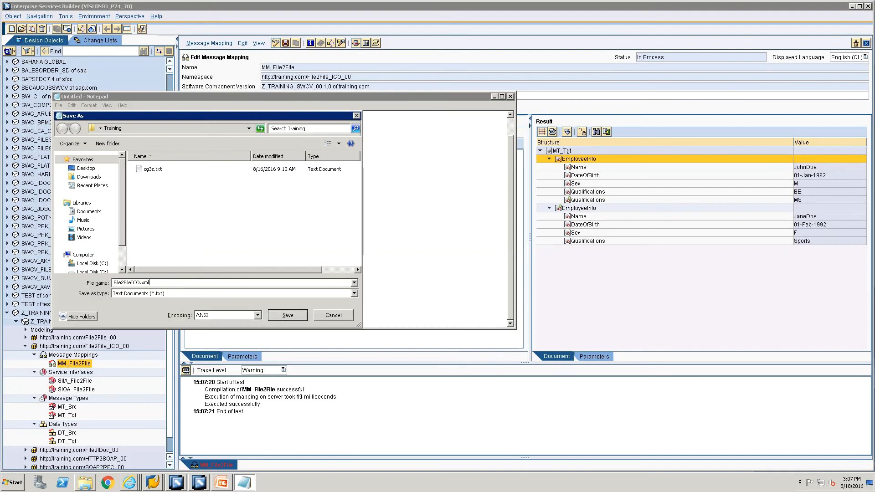
type("\"")
key("Return")
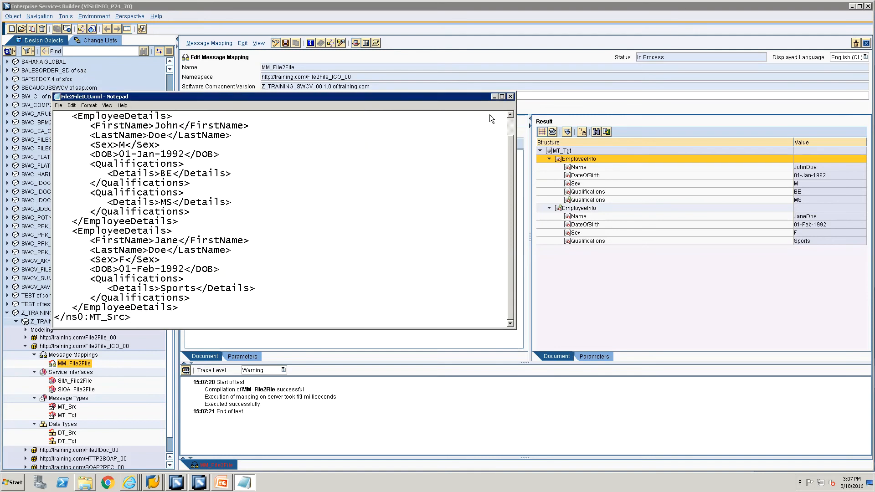
left_click(510, 97)
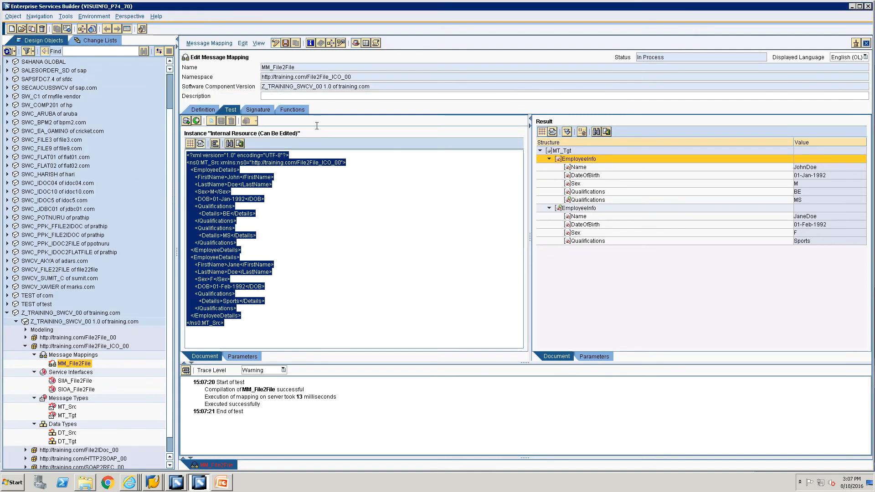
left_click(285, 43)
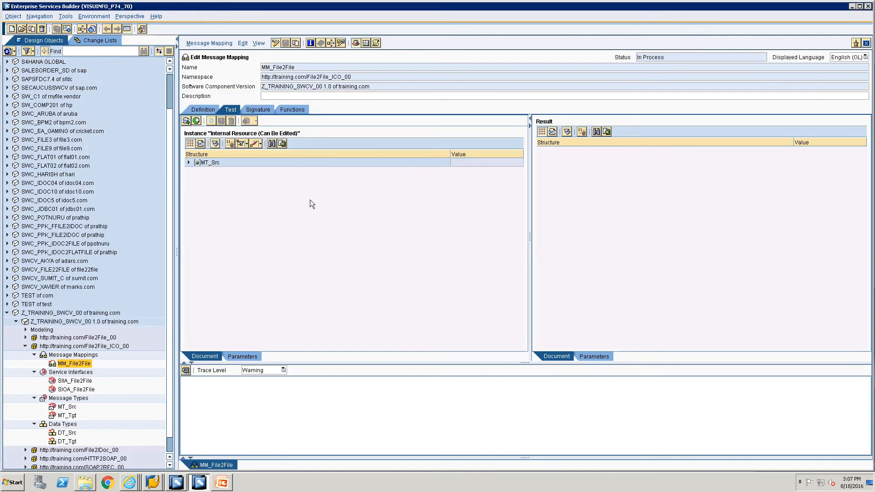
left_click(56, 354)
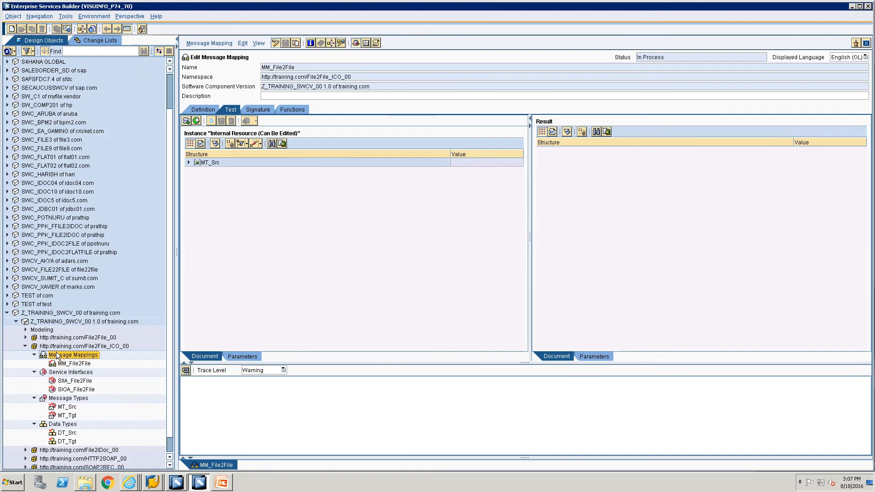
right_click(57, 355)
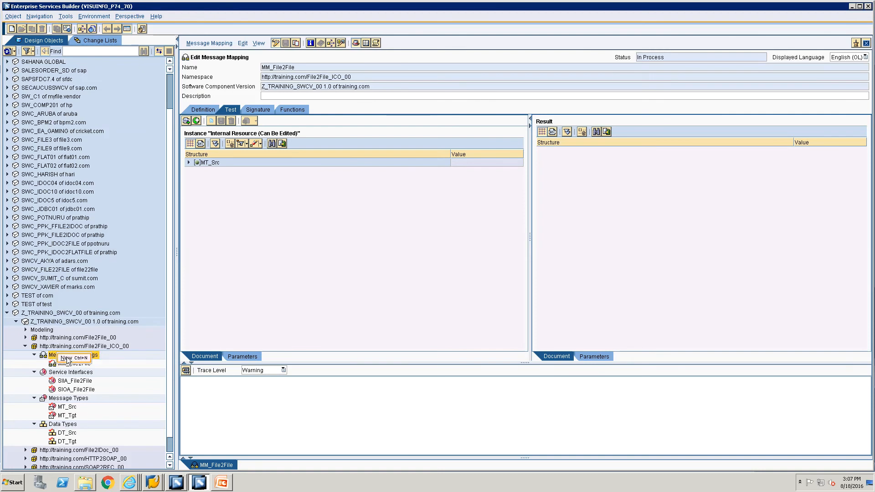
left_click(67, 358)
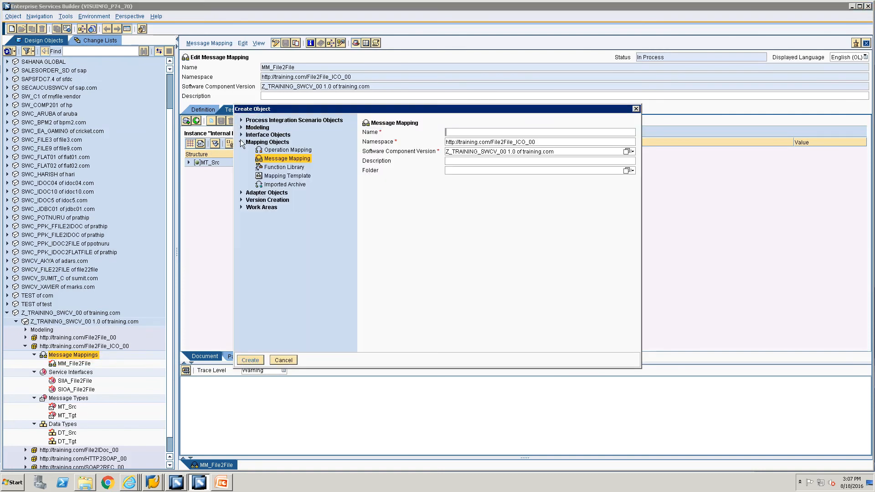
left_click(279, 150)
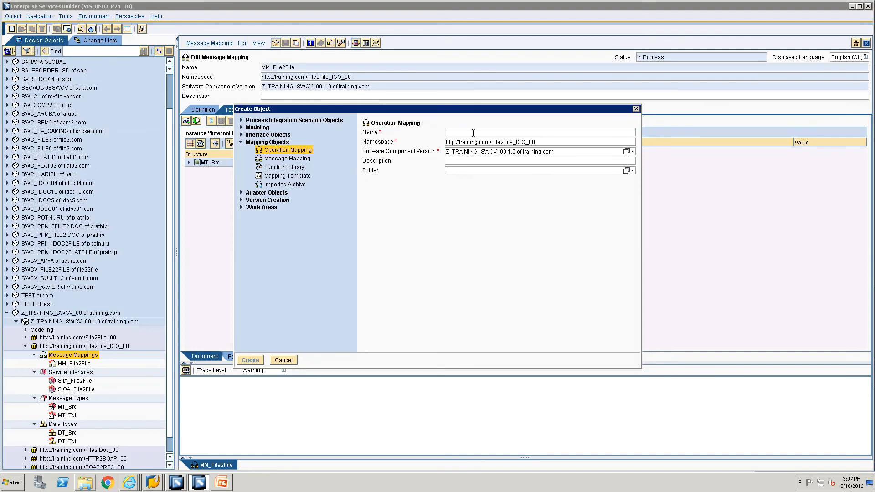
left_click(473, 132)
type("OM_File2File_00")
key("Return")
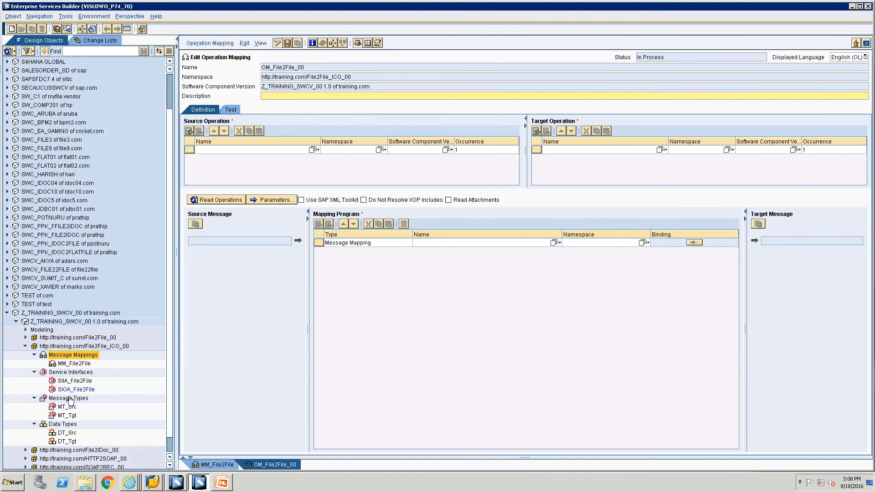
Assign SIOA_File2File as the source operation and SIIA_File2File as the target operation of the operation mapping
left_click_drag(69, 390, 258, 153)
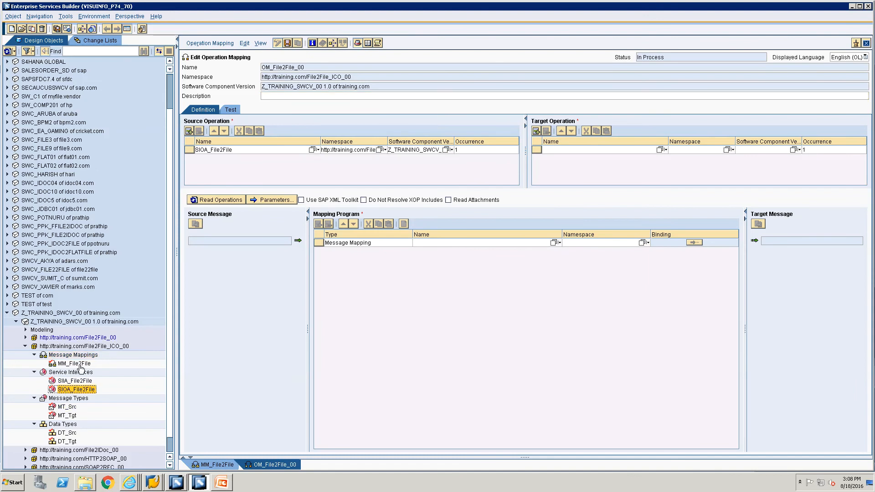
left_click(70, 382)
left_click_drag(70, 385, 577, 187)
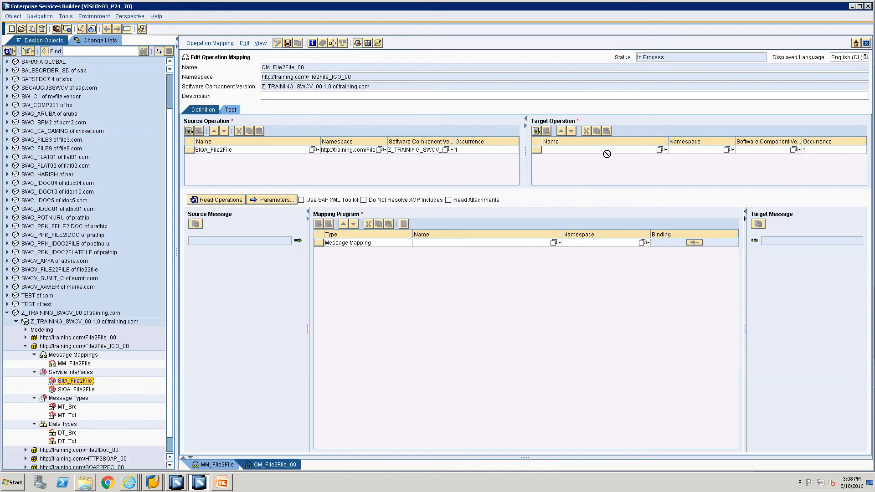
left_click_drag(607, 154, 609, 150)
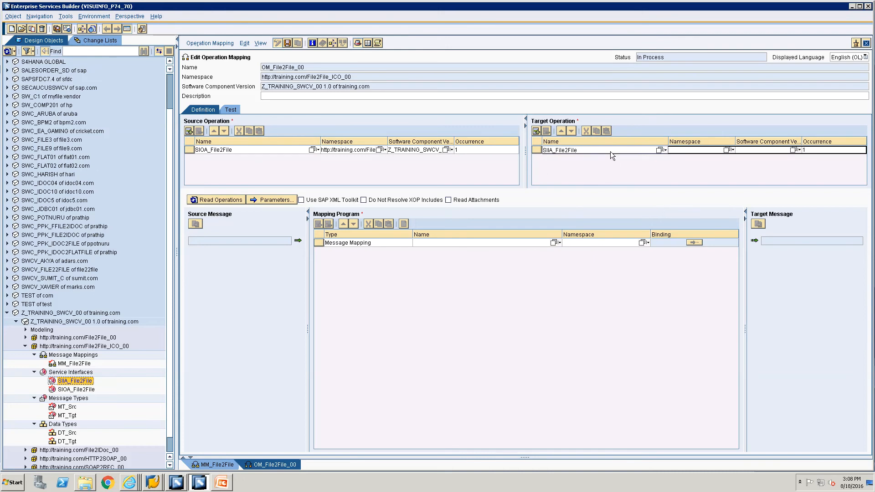
Read the operations' source and target messages and assign message mapping MM_File2File as the mapping program of OM_File2File_00
left_click(220, 199)
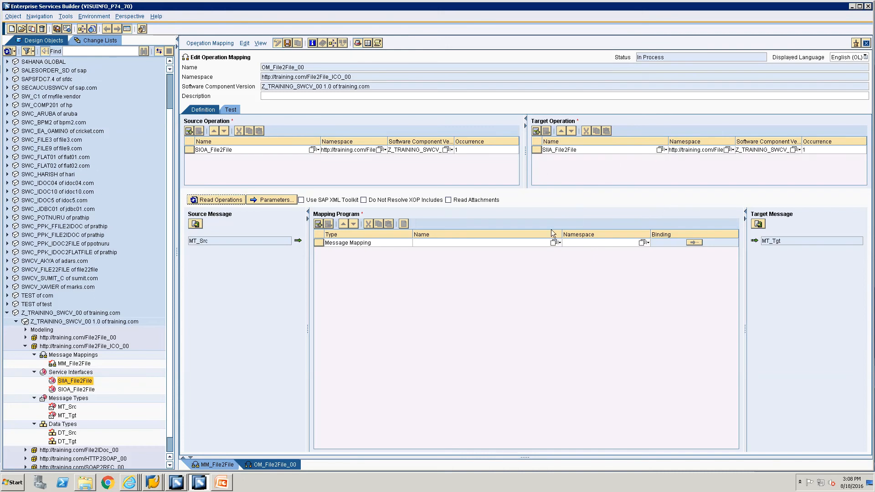
left_click(553, 243)
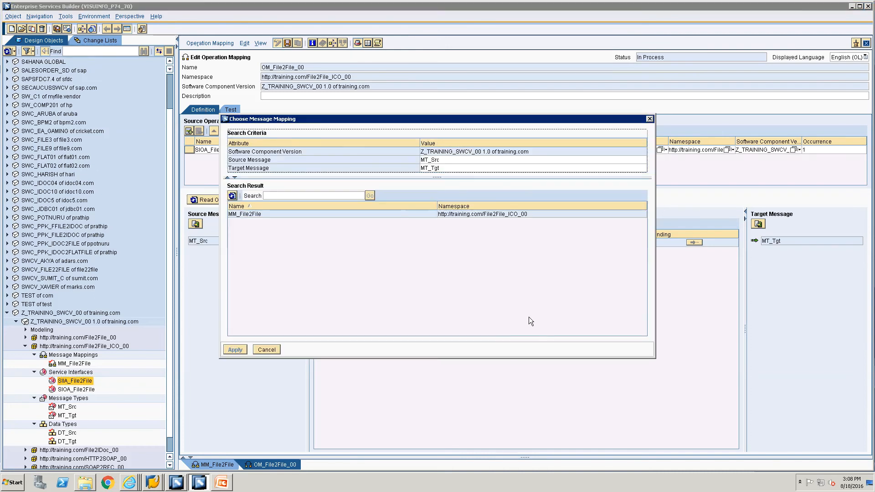
left_click(338, 216)
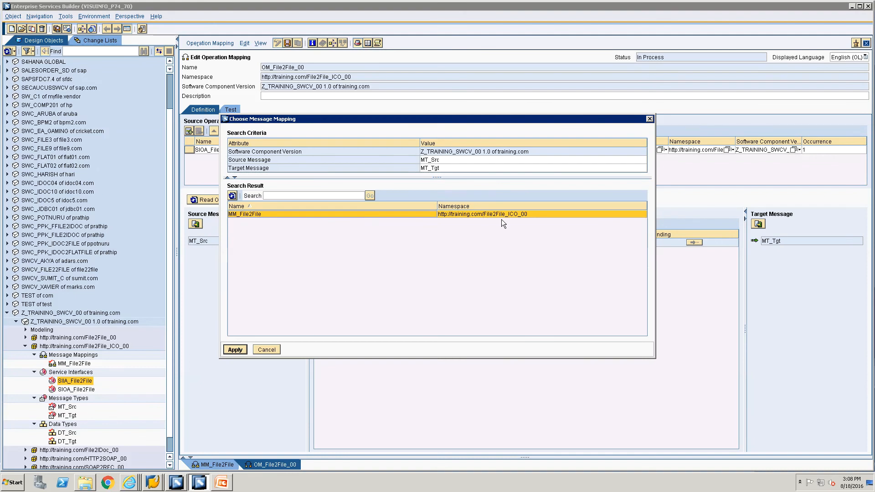
left_click(237, 351)
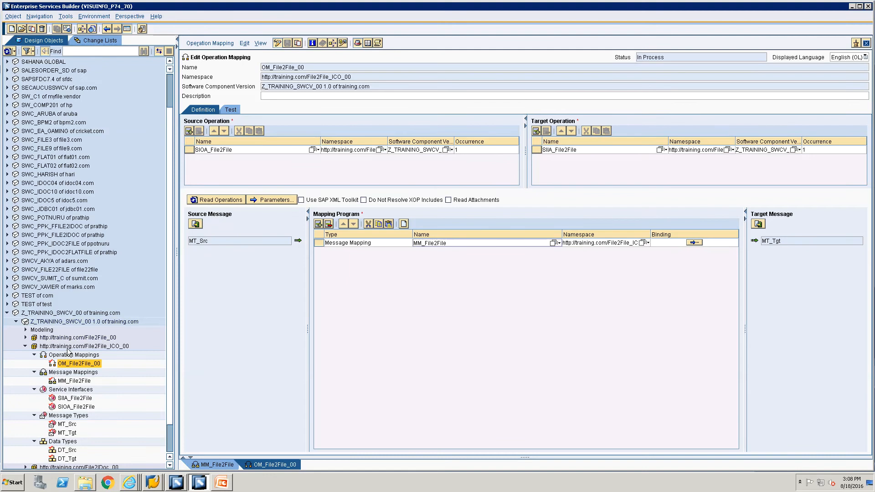
Activate the standard change list of software component version Z_TRAINING_SWCV_00 1.0
left_click(91, 40)
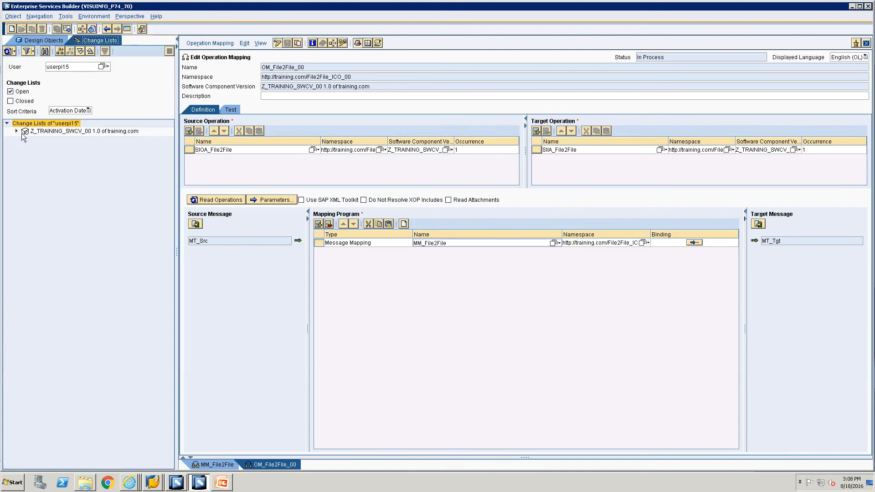
left_click(16, 131)
right_click(50, 139)
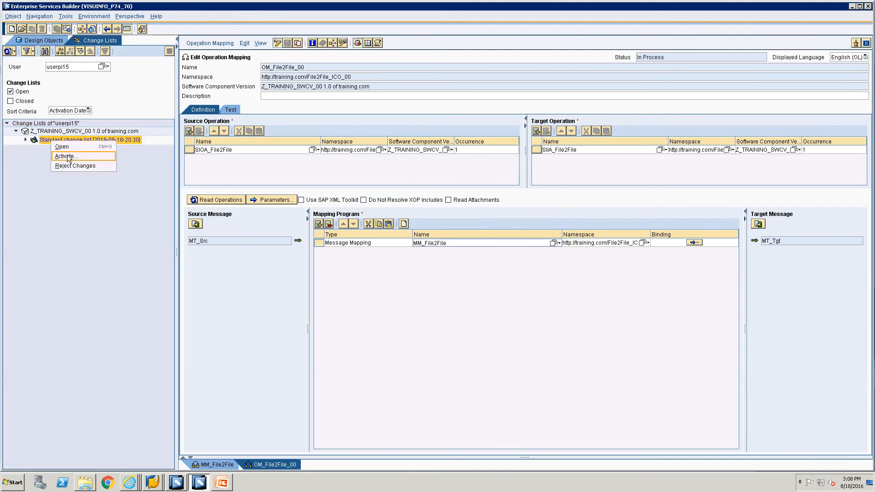
left_click(67, 157)
left_click(343, 329)
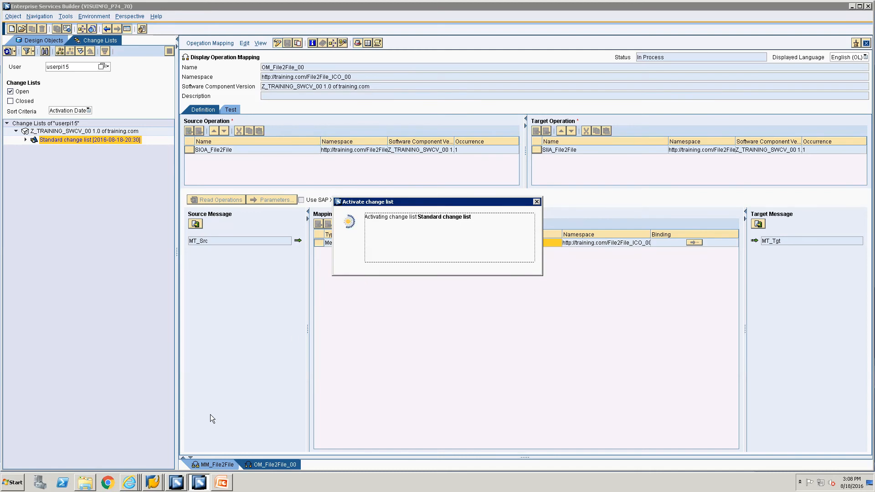
left_click(181, 481)
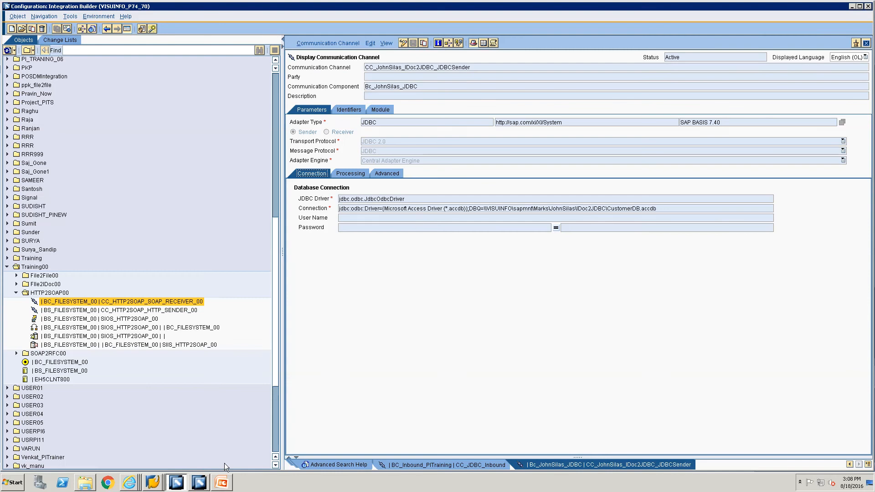
left_click(189, 483)
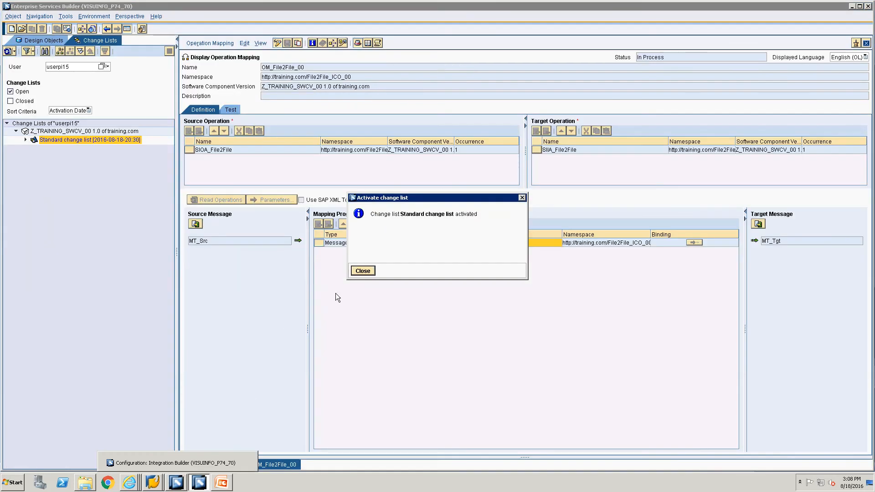
left_click(361, 270)
Switch to the Integration Builder configuration, close all open objects and collapse the HTTP2SOAP00 folder
left_click(176, 482)
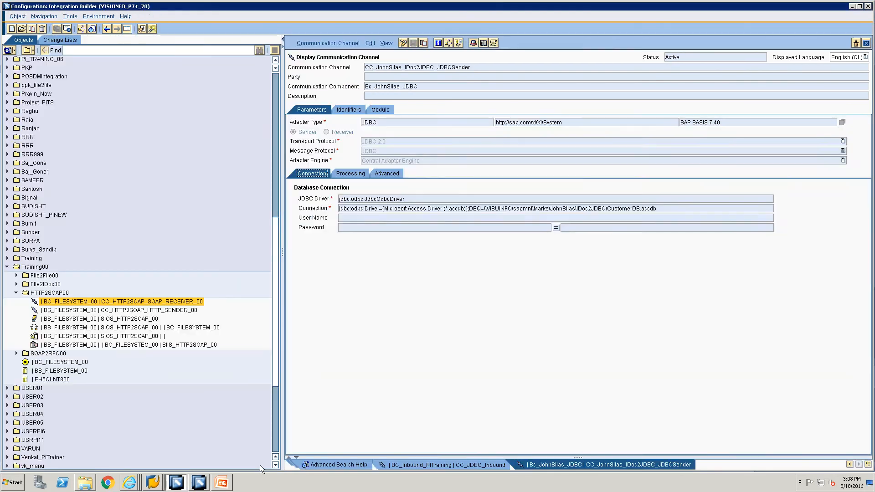
right_click(313, 465)
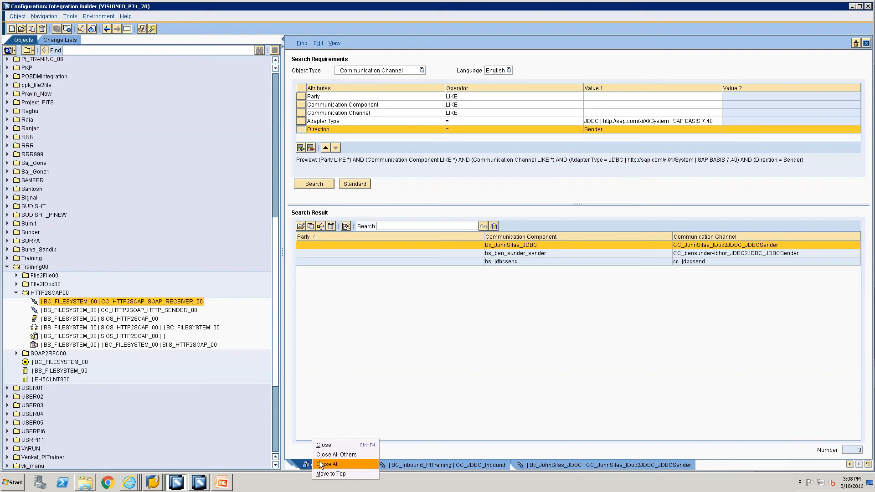
left_click(327, 464)
left_click(17, 292)
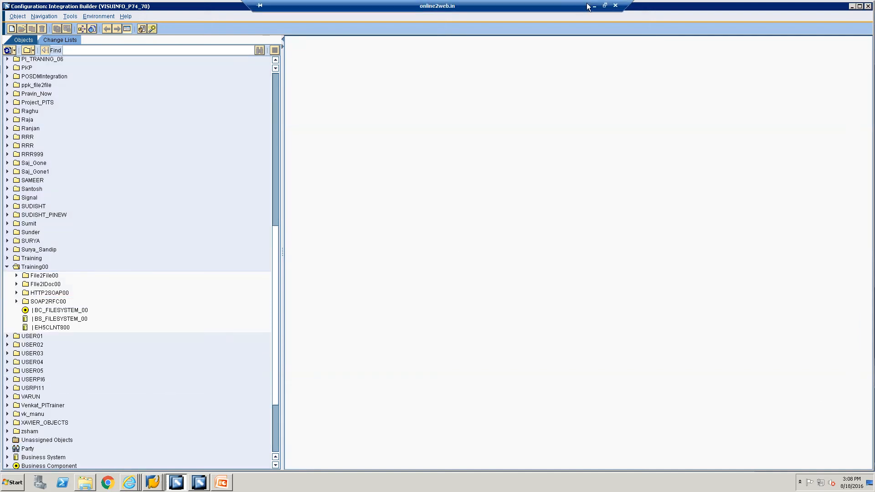
left_click(613, 4)
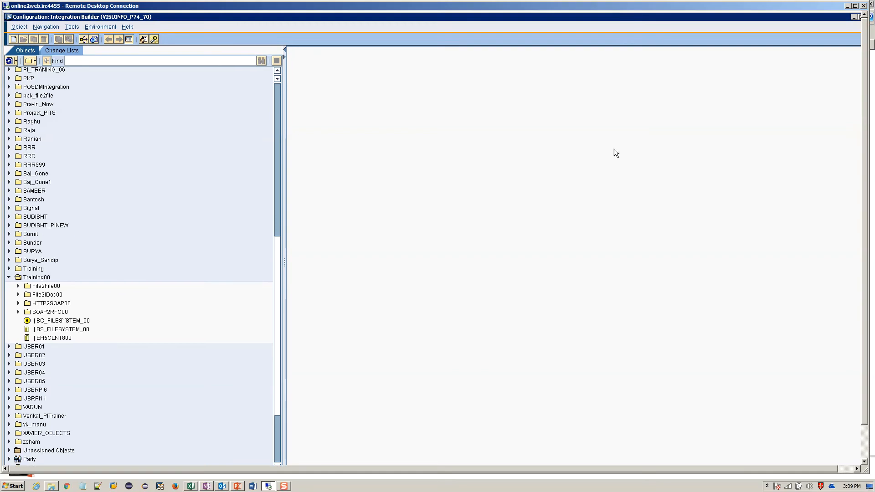
left_click(767, 486)
left_click(767, 452)
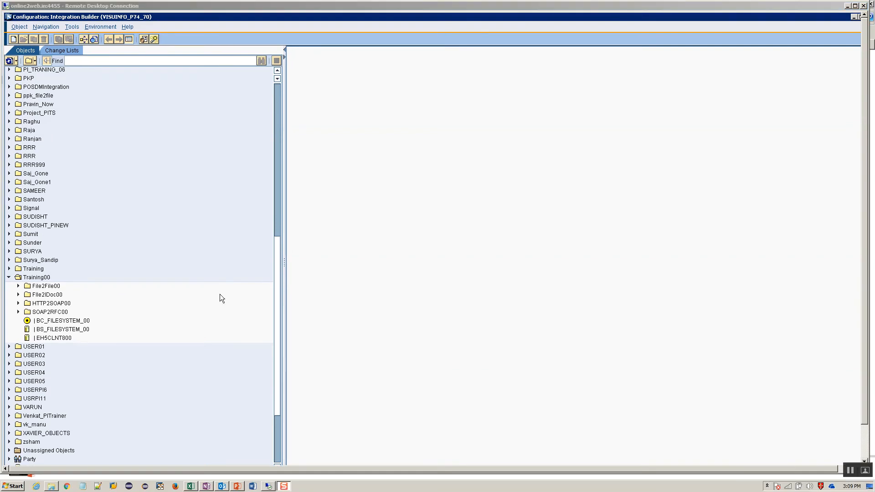
left_click(855, 6)
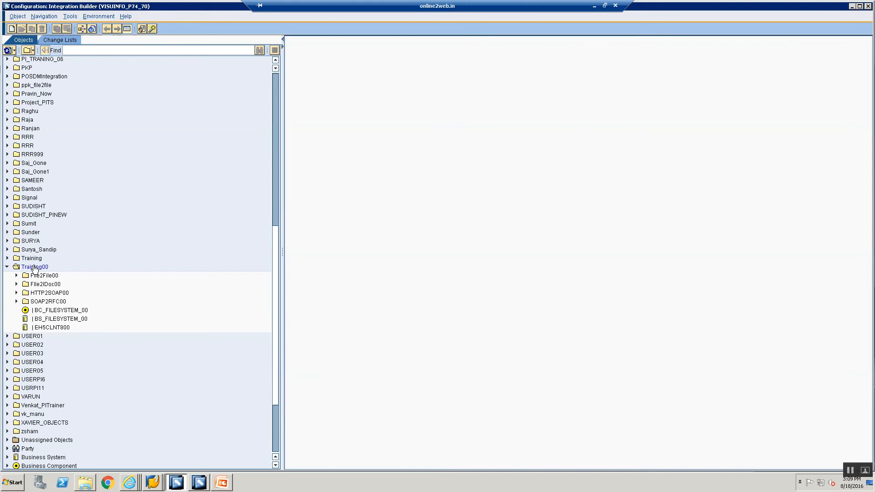
Create a subfolder named File2FileICO00 in the Training00 folder
left_click(33, 268)
right_click(34, 267)
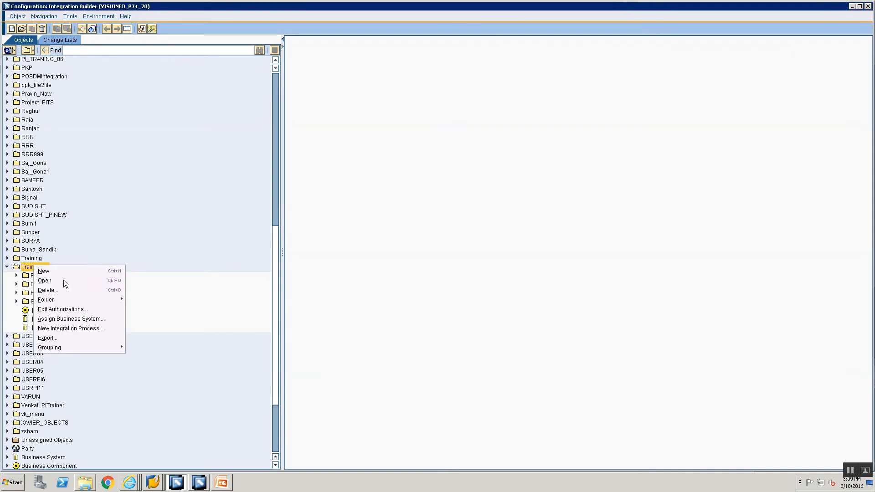
mouse_move(95, 299)
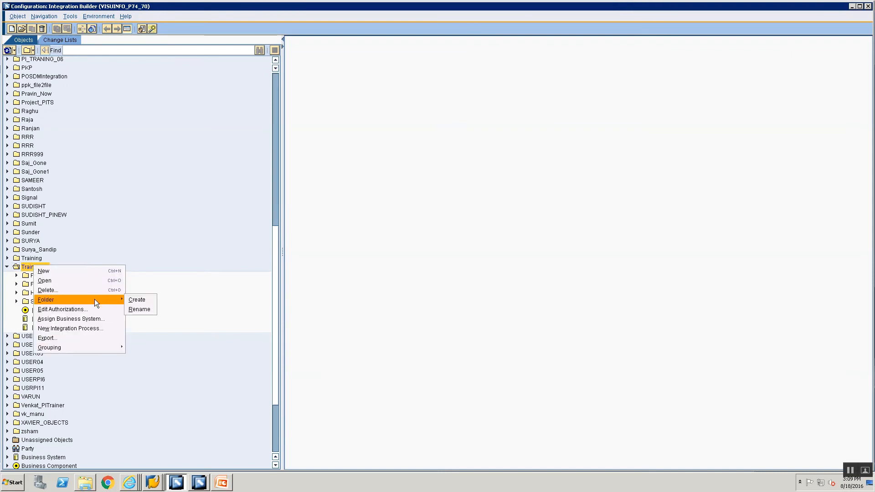
left_click(133, 301)
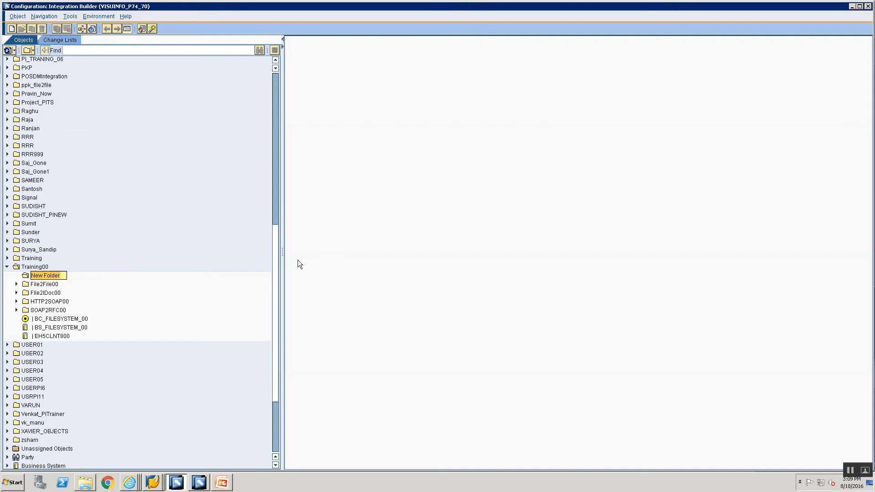
type("F")
type("ile2FileICO00")
left_click(211, 293)
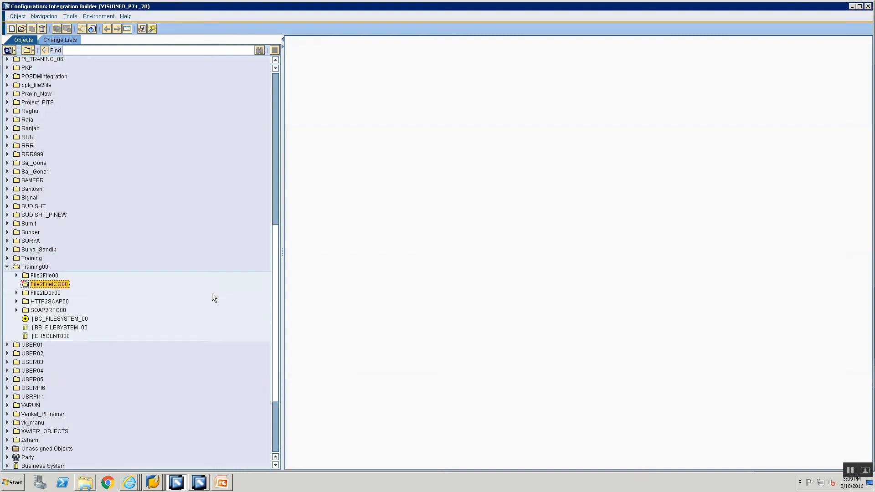
right_click(32, 286)
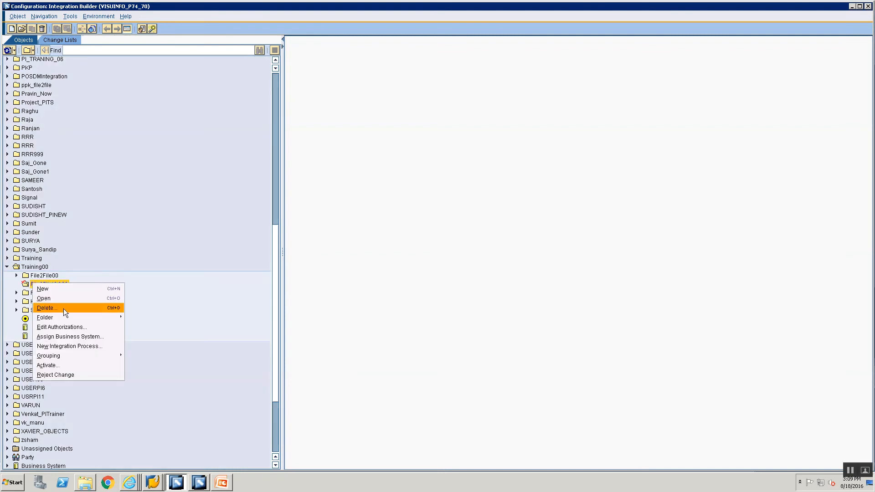
mouse_move(64, 318)
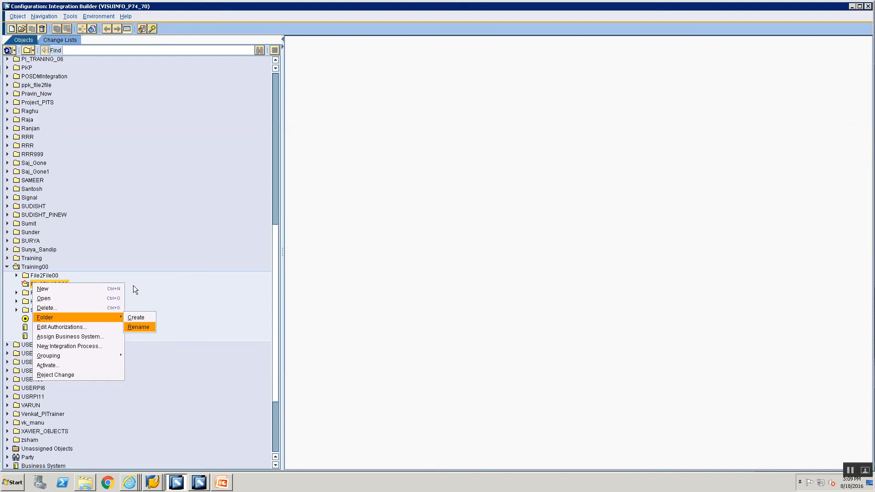
left_click(138, 276)
Rename the File2FileICO00 folder to File2File_ICO_00
right_click(37, 285)
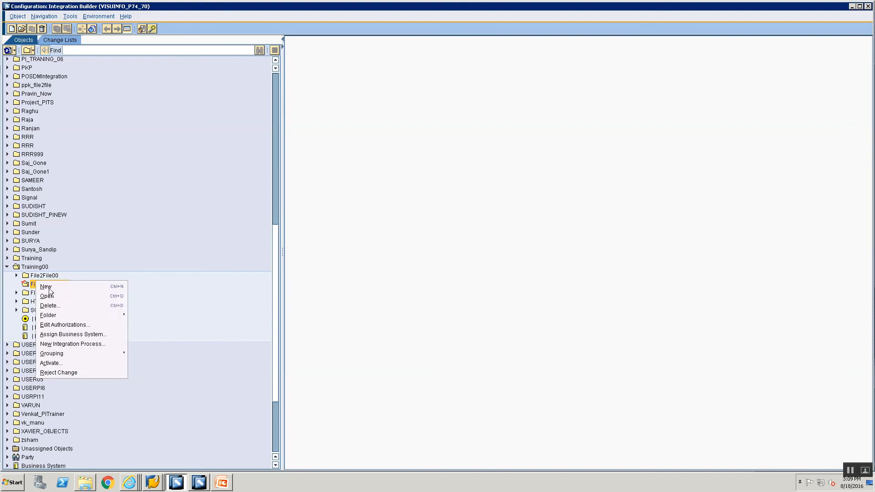
mouse_move(108, 314)
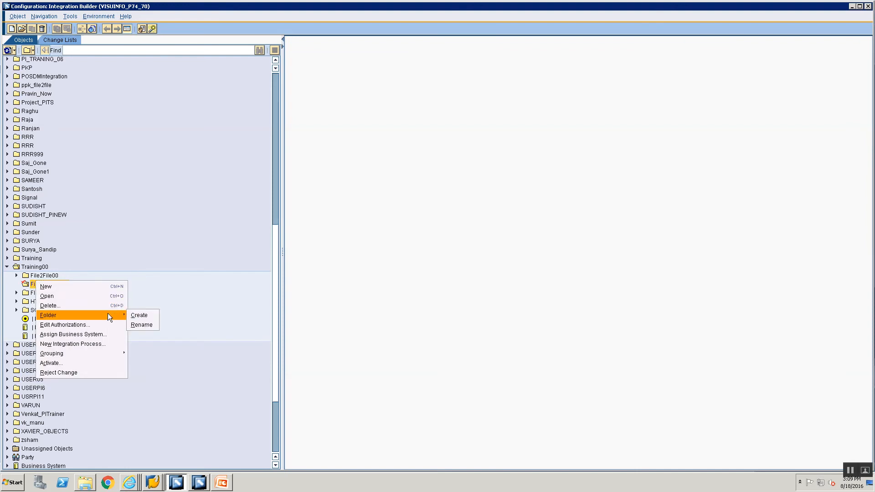
left_click(139, 328)
key("Left")
key("Left")
key("Left")
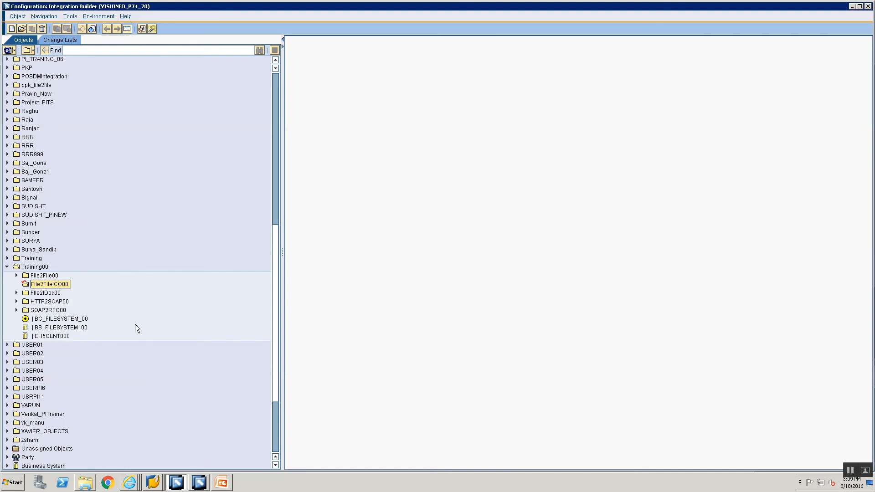
type("_")
key("BackSpace")
key("Left")
type("_ICO_")
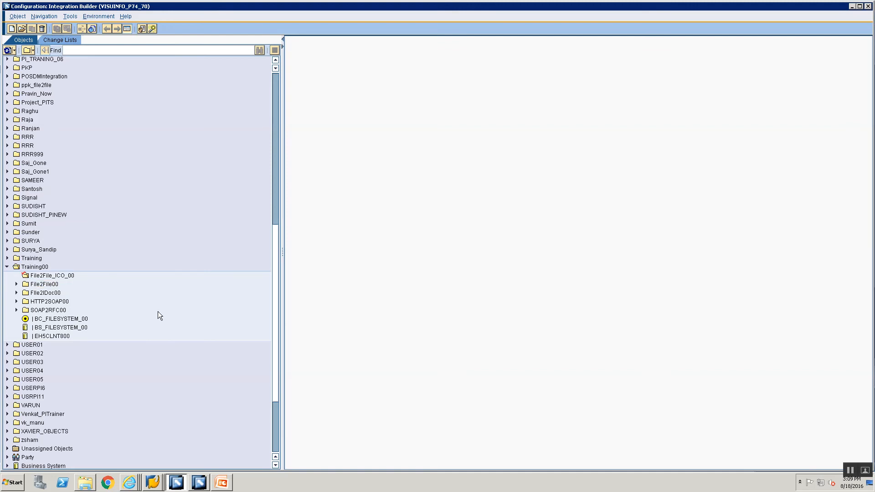
Start creating a new object in the File2File_ICO_00 folder and check the Integration Directory steps on the PowerPoint slide
left_click(65, 277)
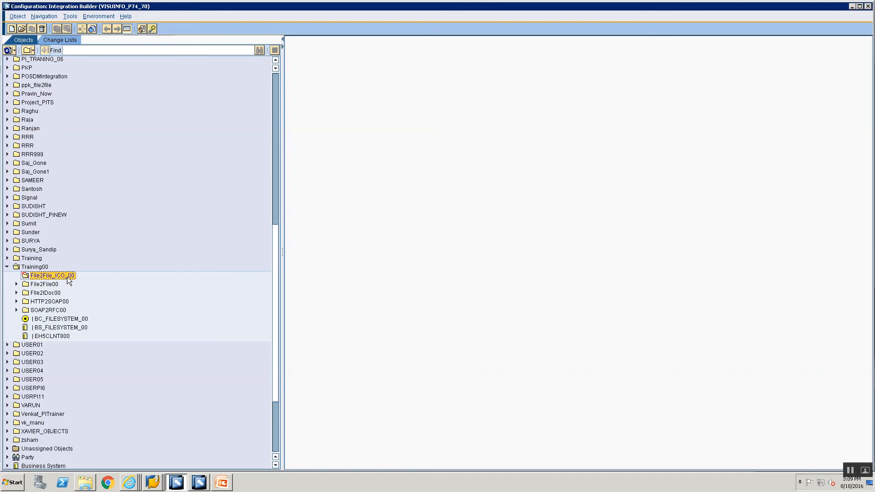
right_click(68, 277)
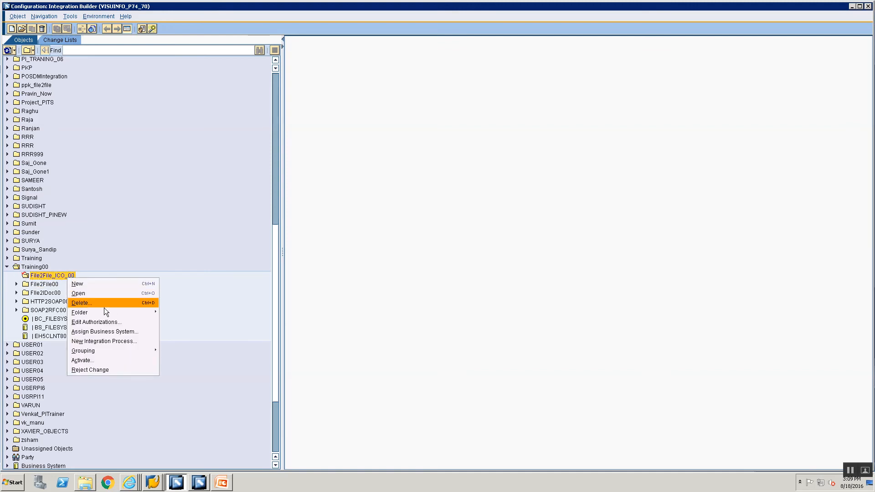
left_click(102, 284)
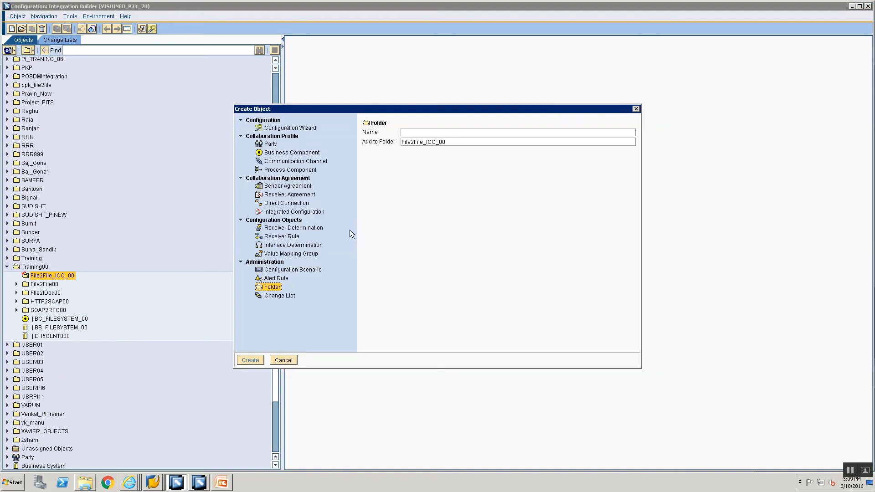
left_click(226, 481)
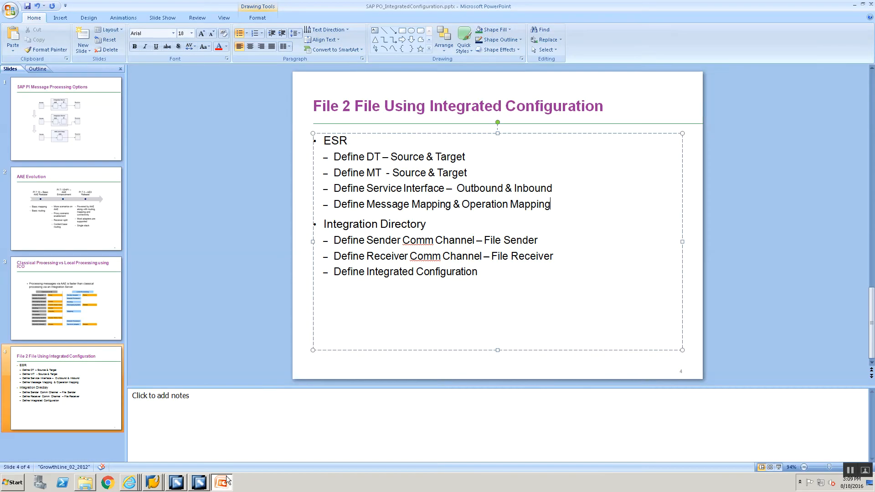
left_click(176, 482)
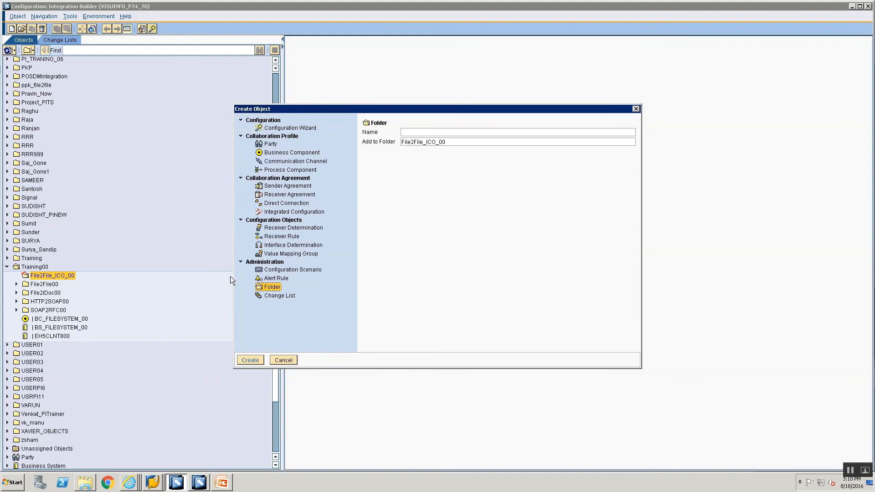
Create the communication channel CC_File2File_ICO_FILE_SENDER_00 for communication component BS_FILESYSTEM_00 in the File2File_ICO_00 folder
left_click(283, 162)
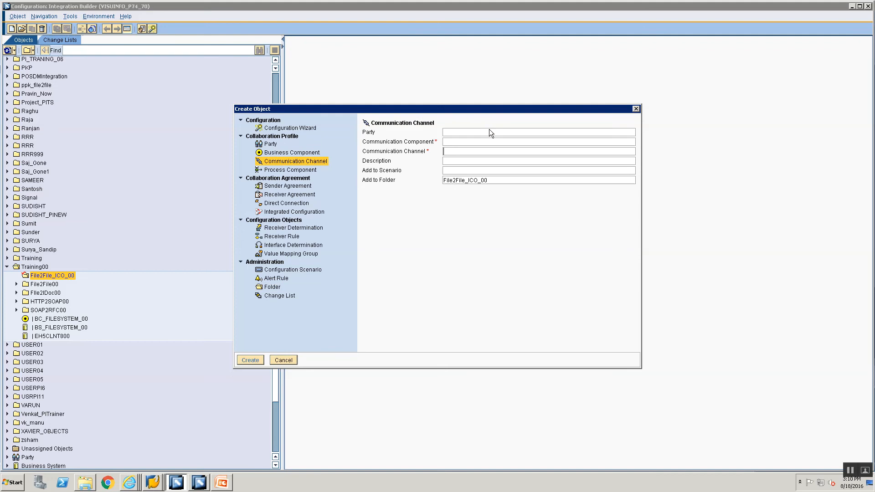
left_click(454, 142)
type("BS_F")
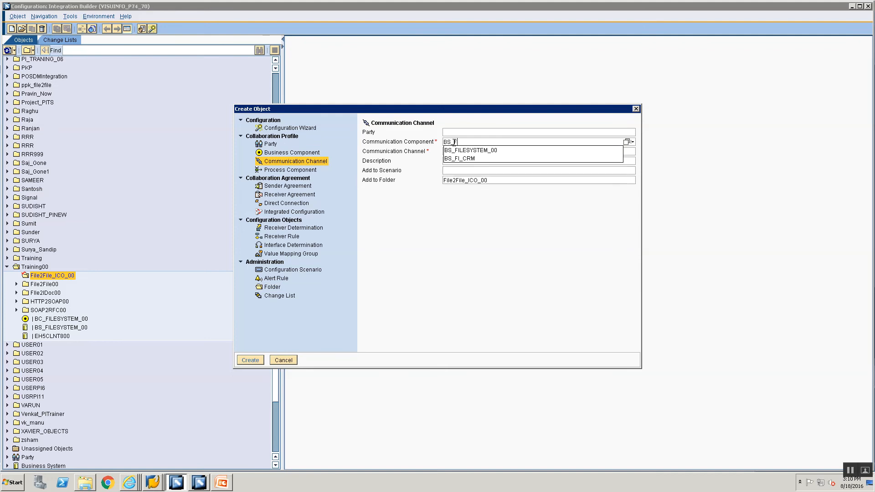
key("Down")
key("Return")
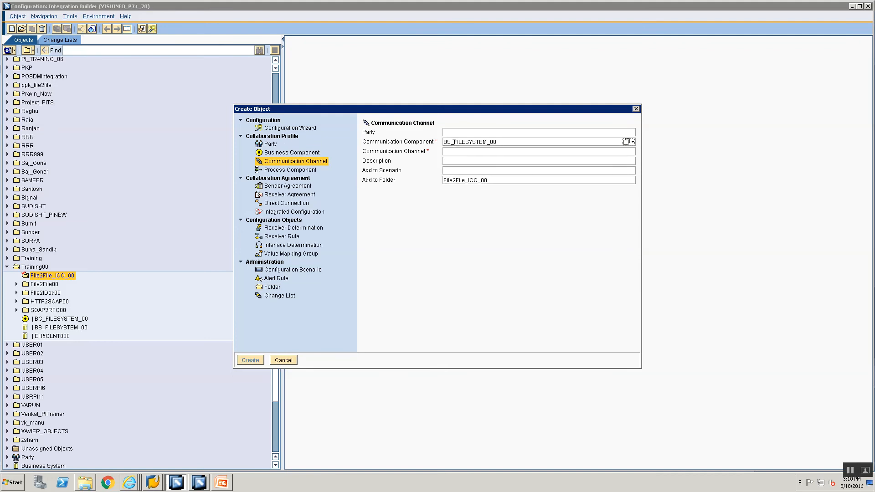
left_click(452, 152)
type("CC")
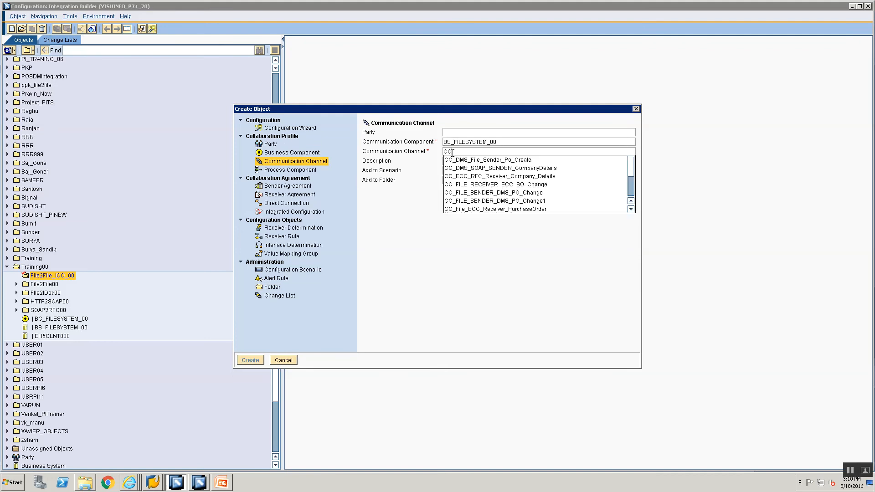
type("_File2File_ICO_FILE")
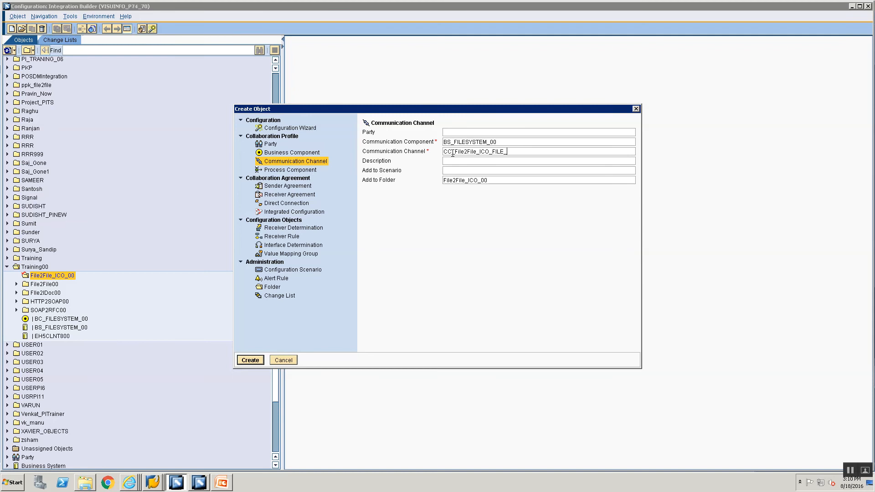
type("_00")
key("Return")
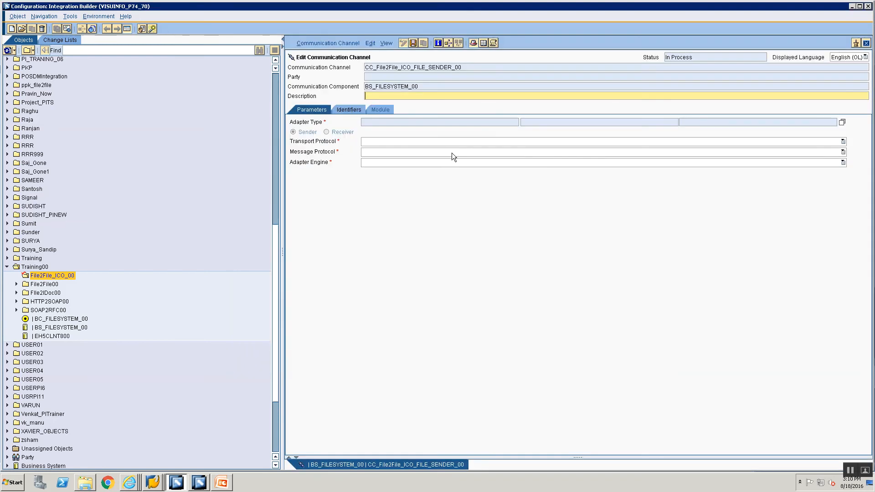
Set the sender channel's adapter type to File from SAP BASIS 7.40
left_click(842, 122)
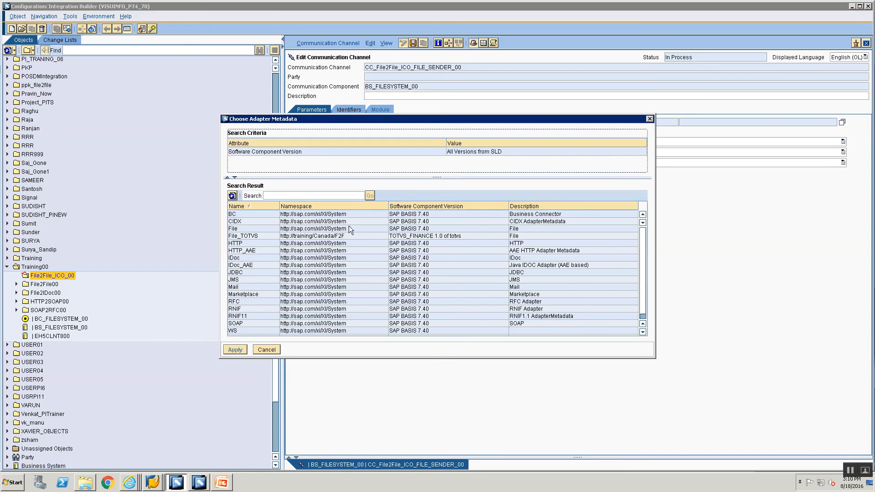
left_click(237, 229)
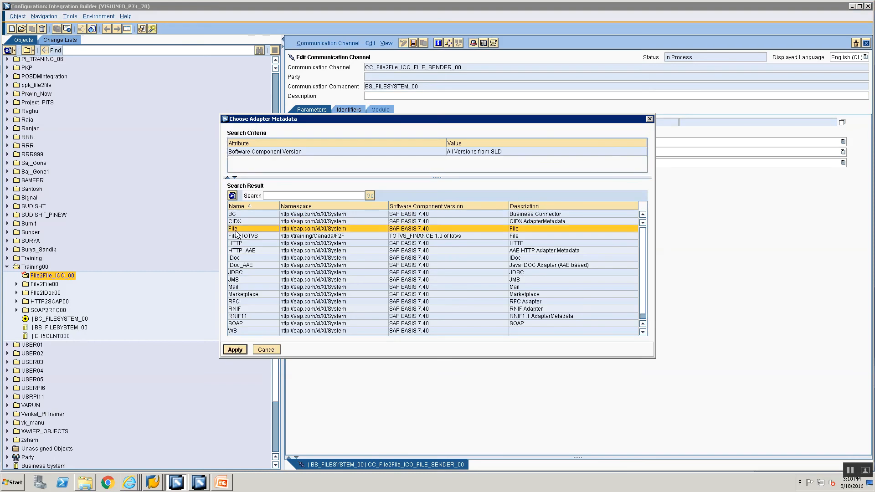
left_click(235, 349)
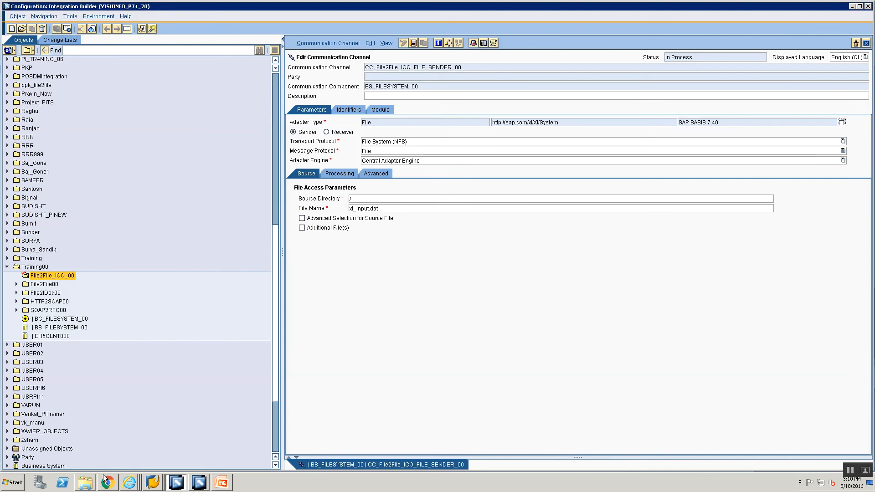
Open cg3z.txt from the Training folder and copy the directory path \\VISUINFO\sapmnt\trans\training\
left_click(153, 482)
left_click(149, 464)
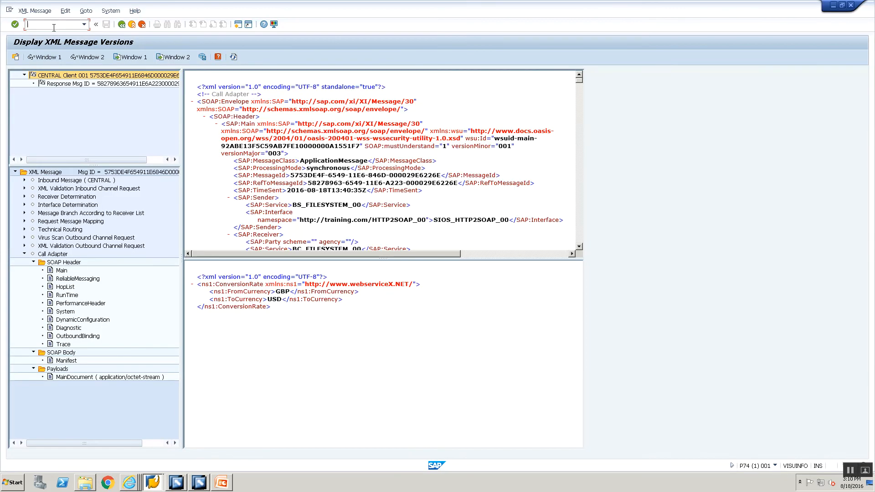
left_click(92, 481)
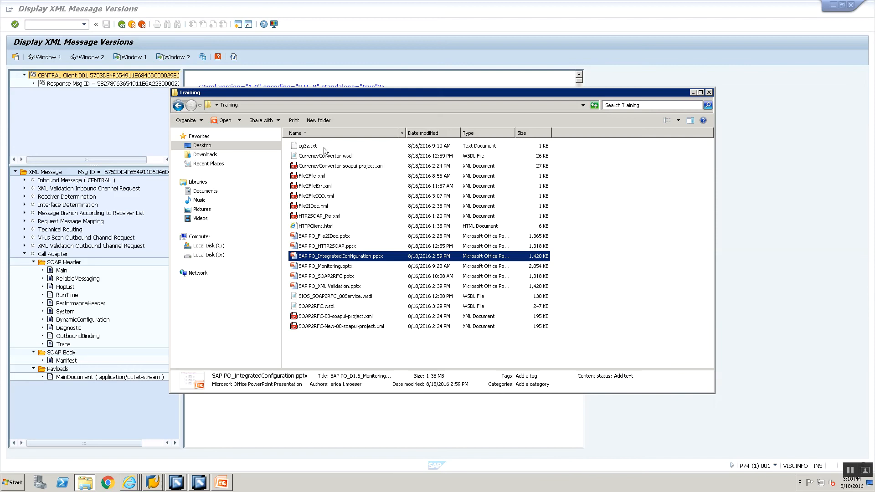
double_click(307, 146)
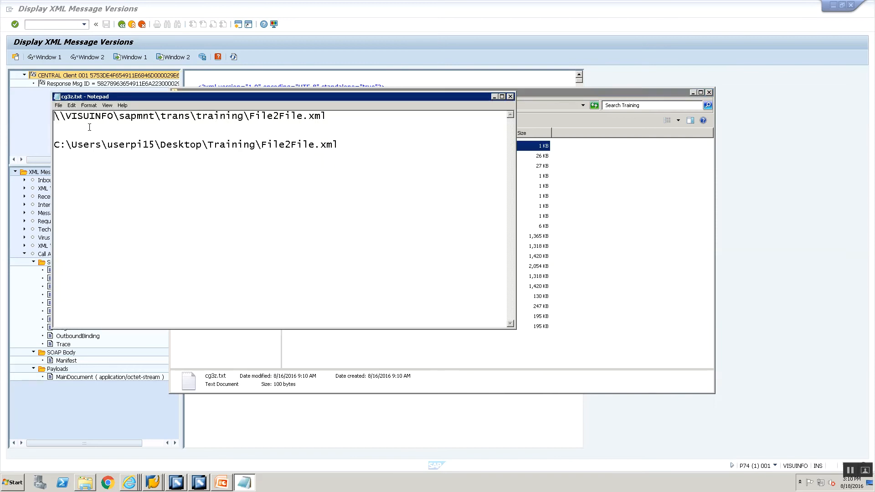
left_click_drag(251, 114, 1, 35)
key("ctrl+c")
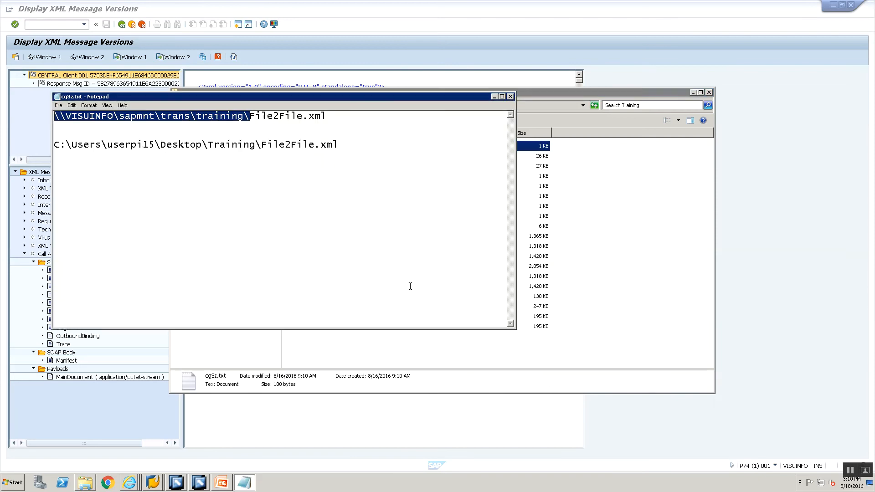
Set the sender channel's source directory to \\VISUINFO\sapmnt\trans\training\ and file name to File2FileICO.xml, check the name in the Training folder, and save
key("alt+Tab")
key("alt+Tab")
key("alt+Tab")
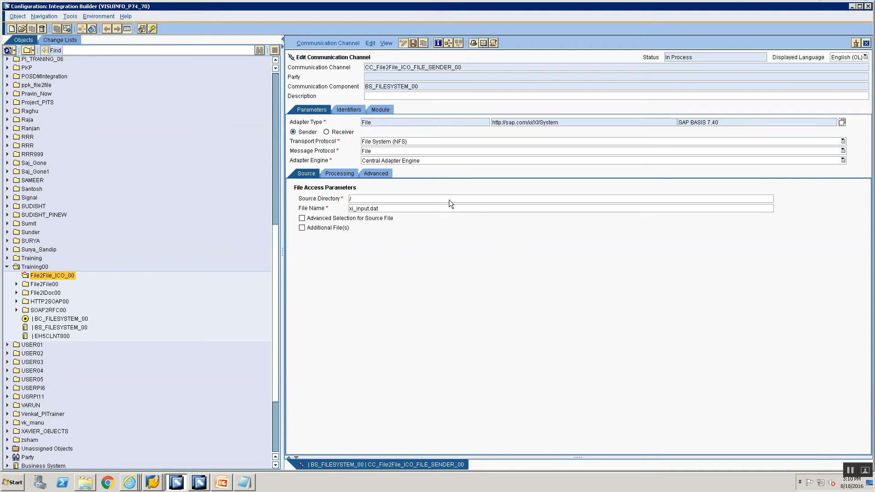
left_click(451, 198)
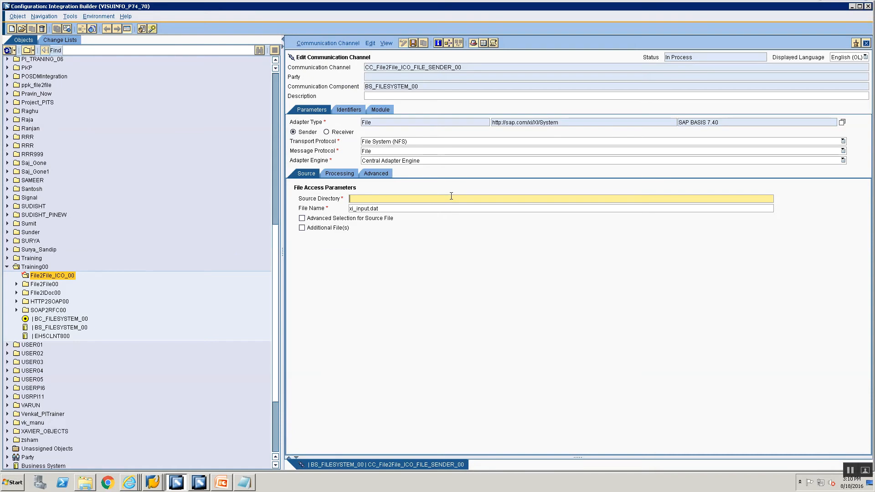
key("ctrl+v")
double_click(390, 208)
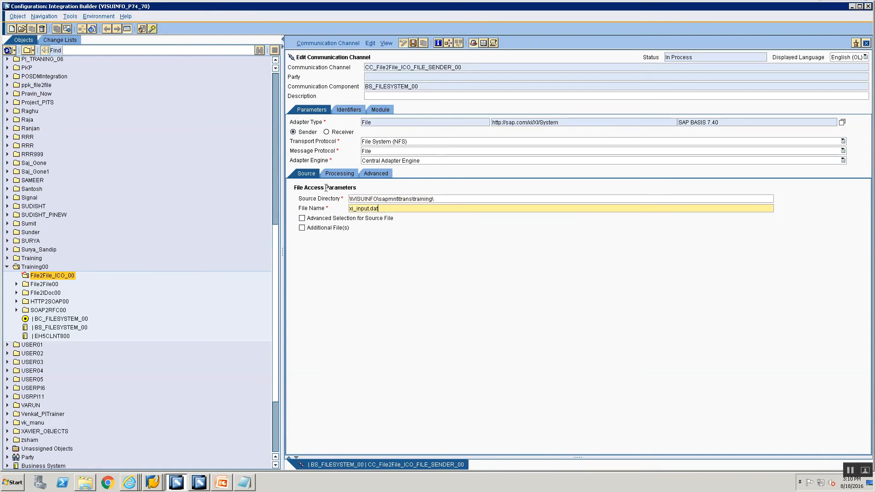
type("File2FileICO.xml")
key("alt+Tab")
key("alt+Tab")
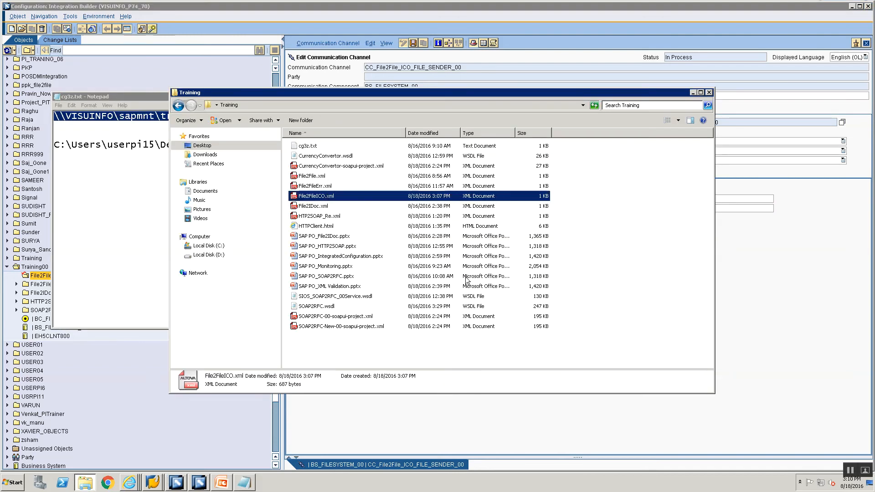
key("alt+Tab")
key("alt+Tab")
key("alt+Tab")
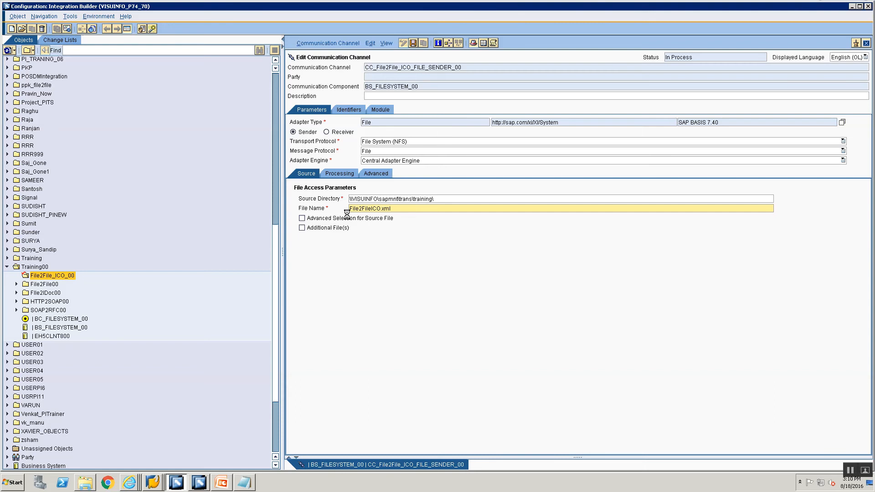
key("ctrl+s")
Set the processing mode of the sender channel to Delete
left_click(338, 173)
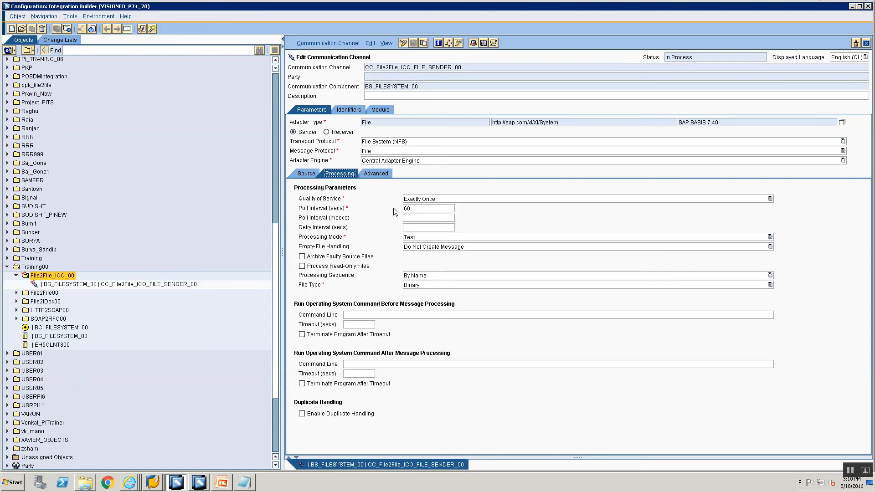
left_click(419, 237)
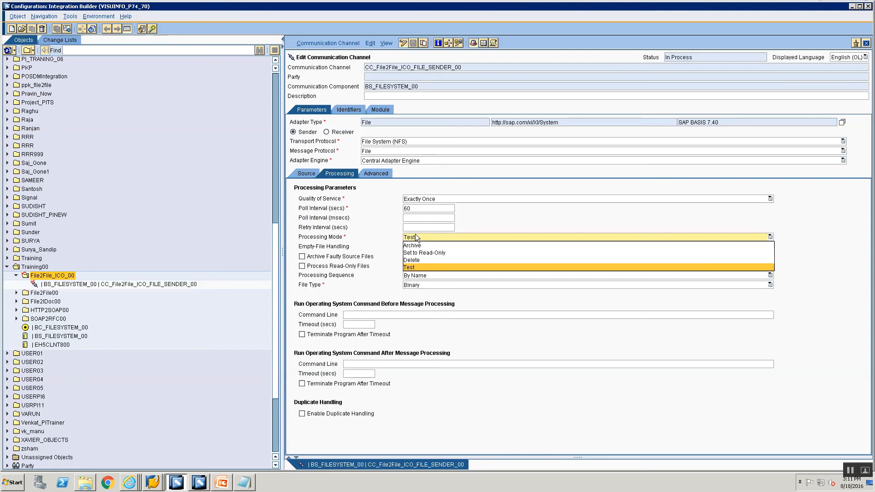
left_click(418, 259)
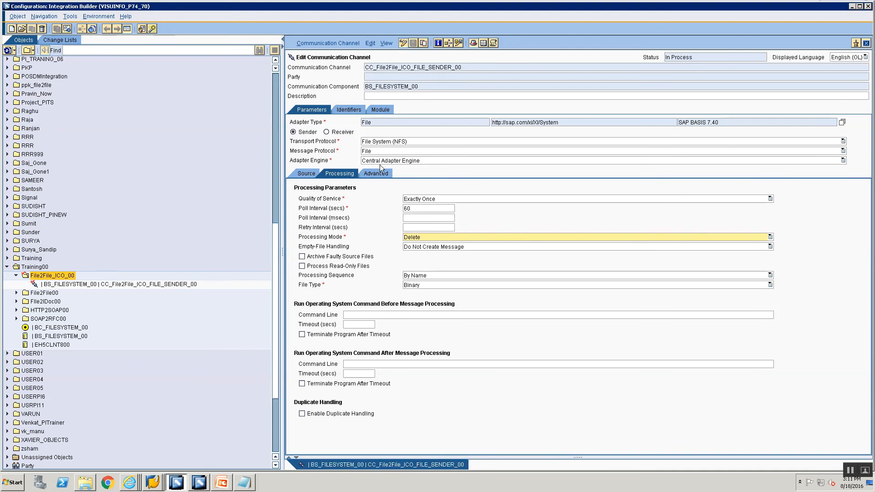
Create the communication channel CC_FILE2FILE_ICO_RECEIVER_00 for communication component BC_FILESYSTEM_00 in the File2File_ICO_00 folder
right_click(73, 286)
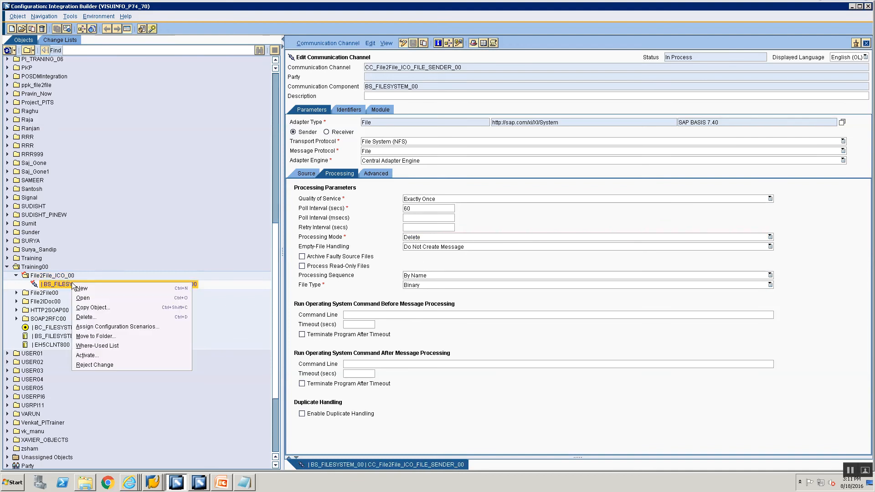
left_click(79, 288)
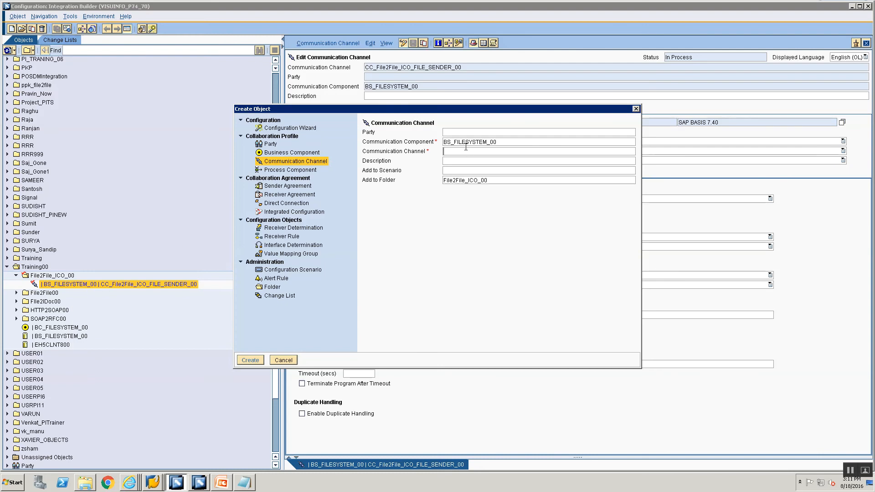
key("ctrl+a")
type("BC_")
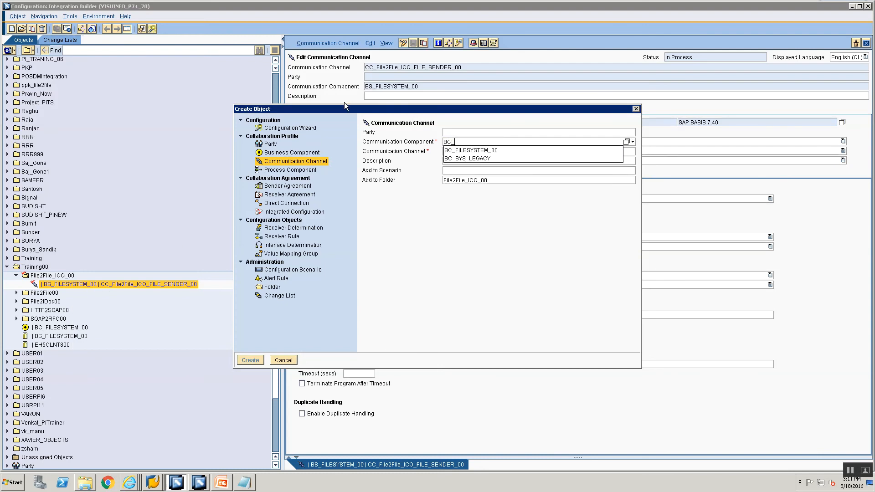
key("Down")
key("Return")
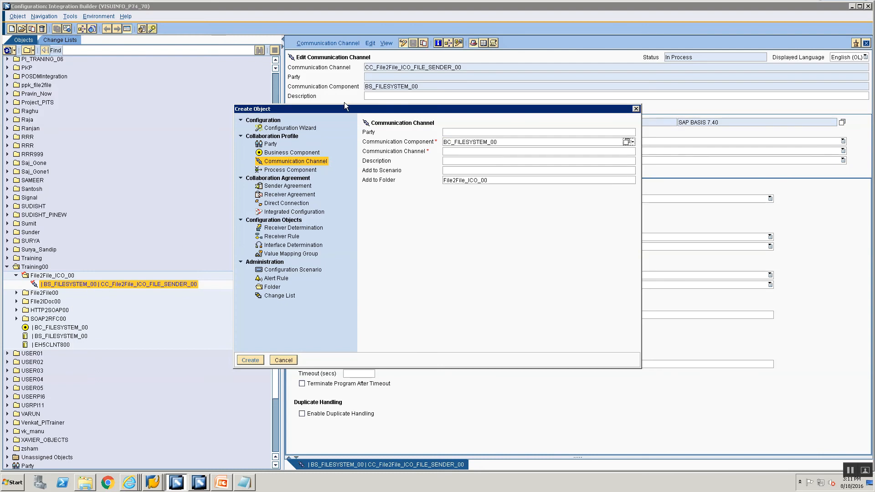
left_click(562, 154)
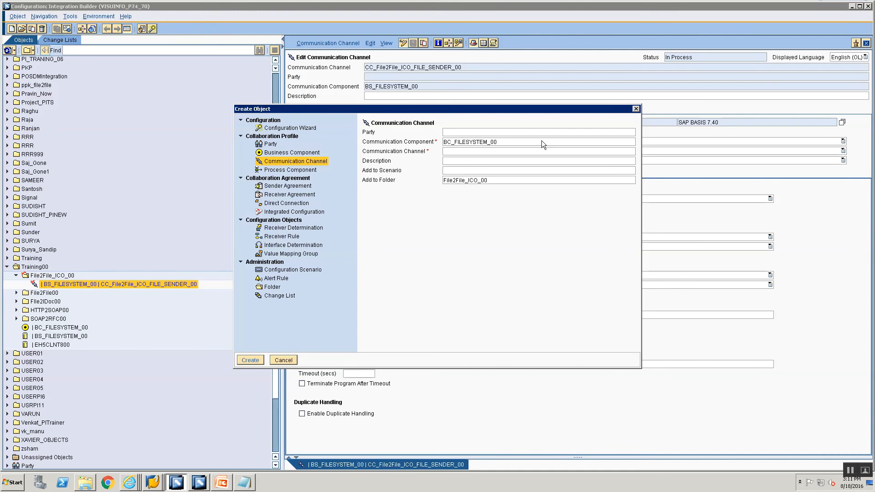
type("C")
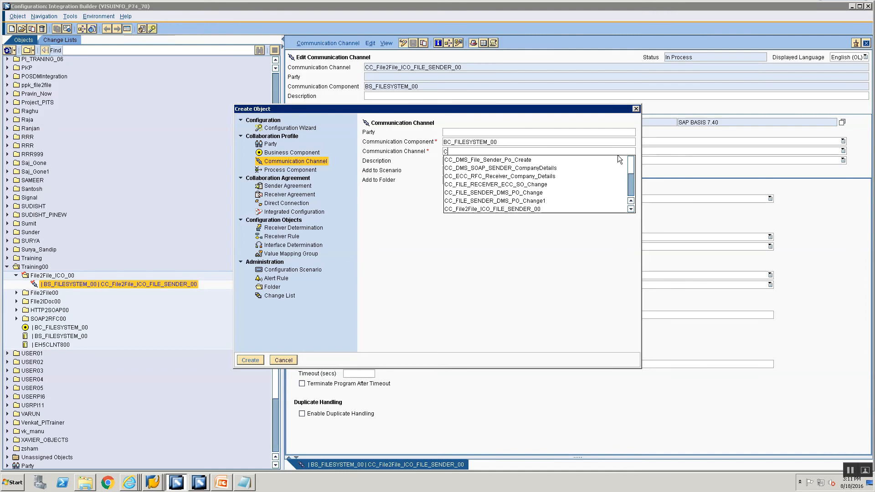
type("C_F")
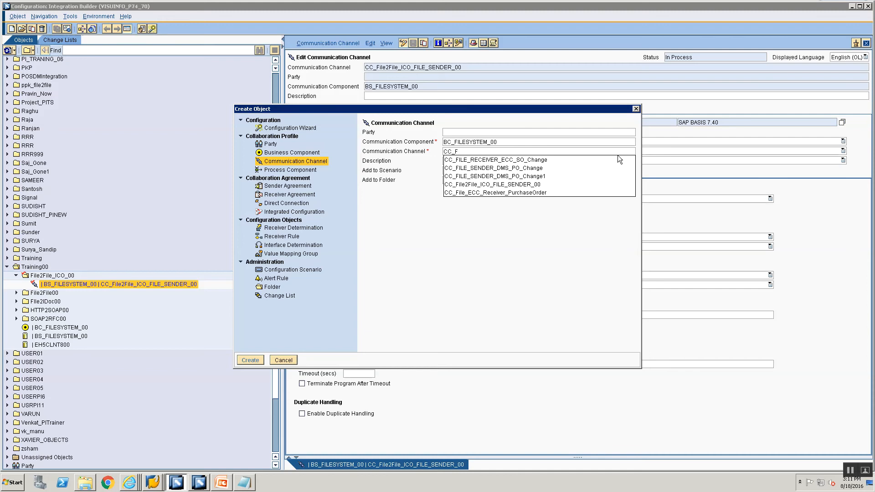
type("ILE2FILE")
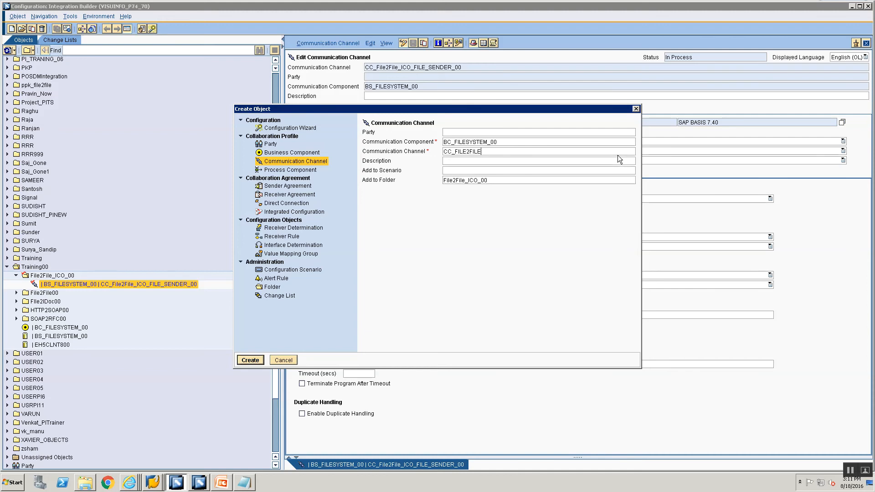
type("_ICO_RECEIVER_00")
key("Return")
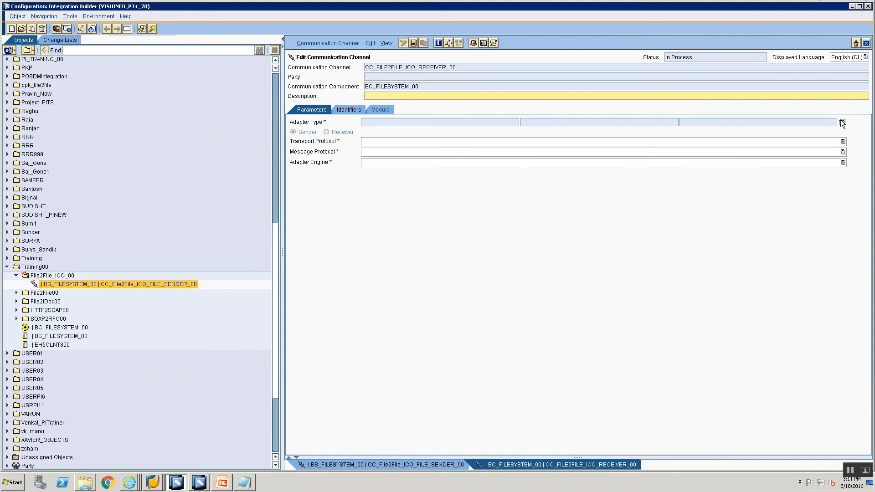
Set the new channel's adapter type to File from SAP BASIS 7.40 and its direction to Receiver
left_click(841, 122)
left_click(271, 227)
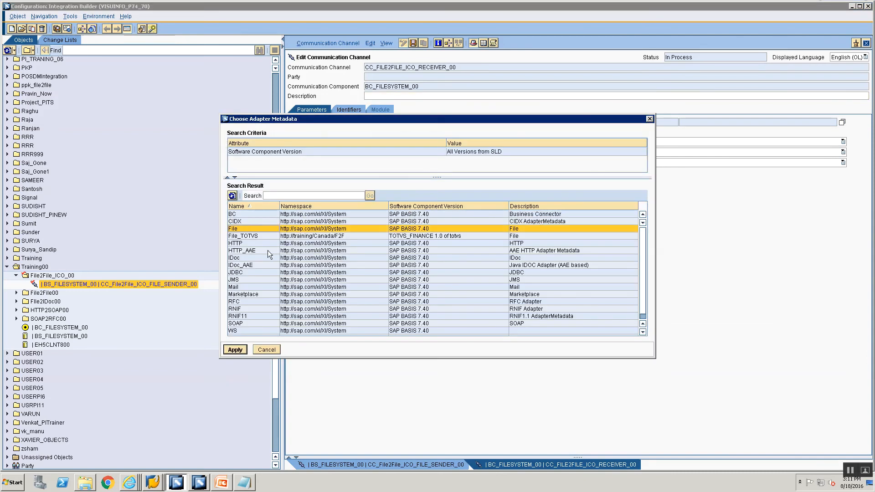
left_click(235, 349)
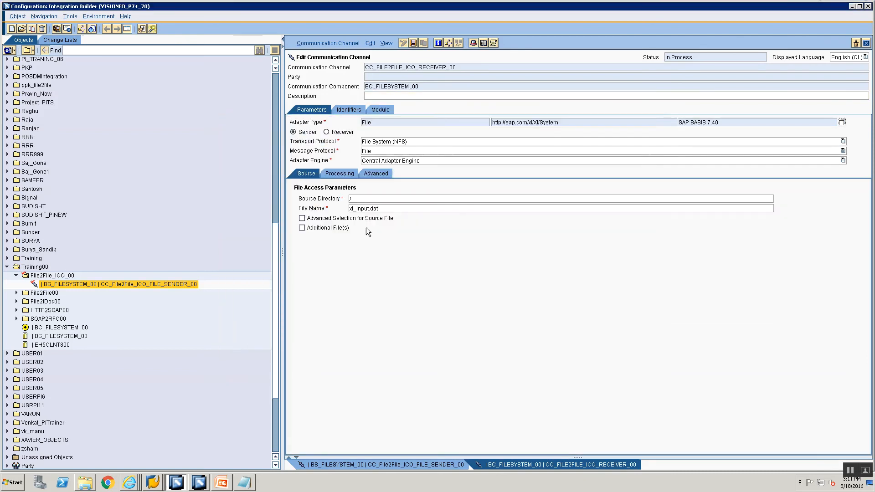
left_click(368, 199)
left_click(326, 131)
Set the receiver channel's target directory to \\VISUINFO\sapmnt\trans\training\tra
left_click(370, 199)
key("BackSpace")
type("\\\\VISUINFO\\sapmnt\\trans\\training\\")
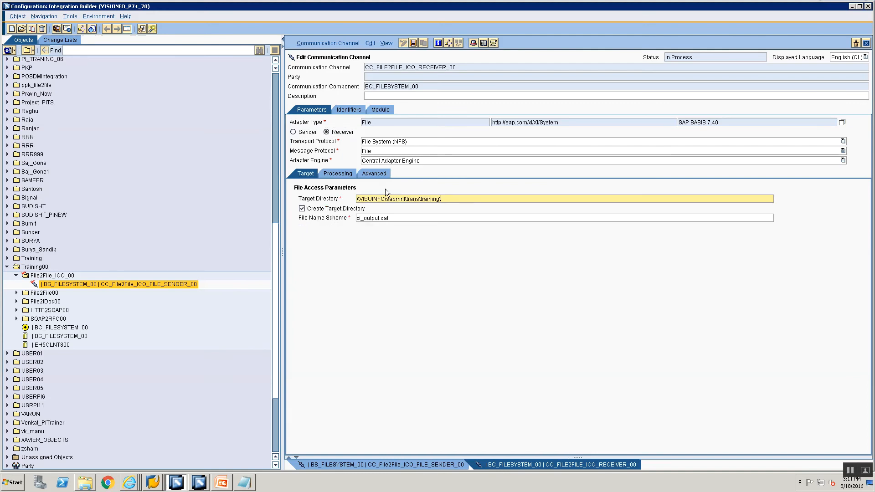
type("tra")
left_click(385, 189)
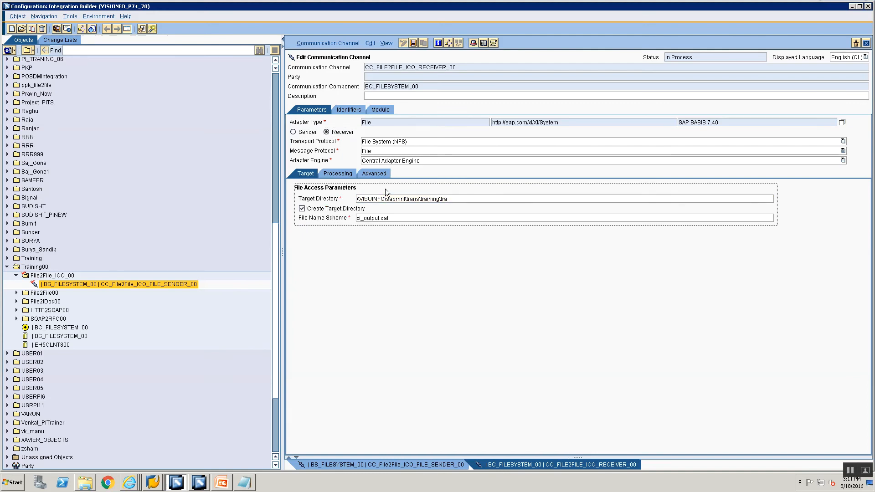
Switch to SAP GUI and open the training folder under DIR_TRANS in transaction AL11 to examine its subfolders
left_click(154, 482)
left_click(153, 462)
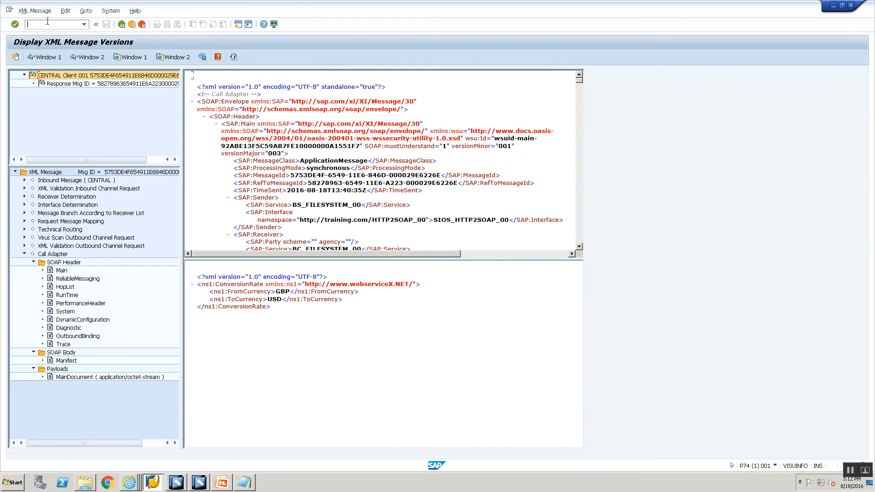
left_click(46, 22)
type("/oal11")
key("Return")
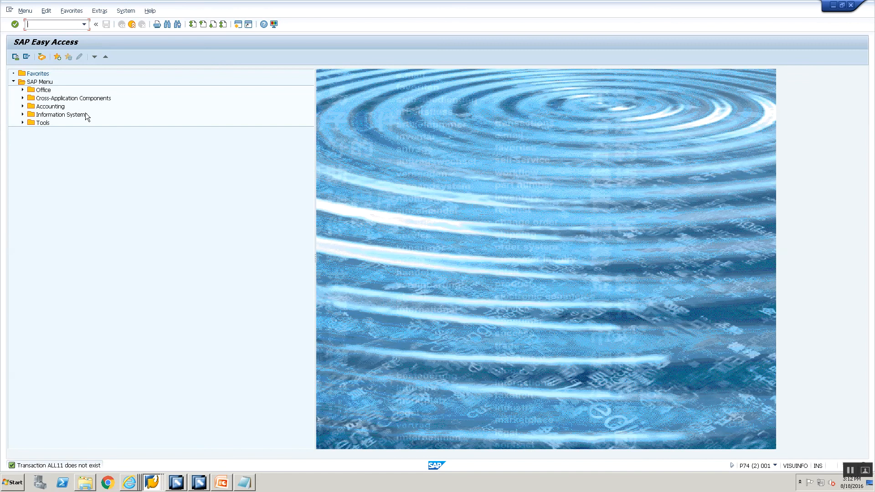
type("al11")
key("Return")
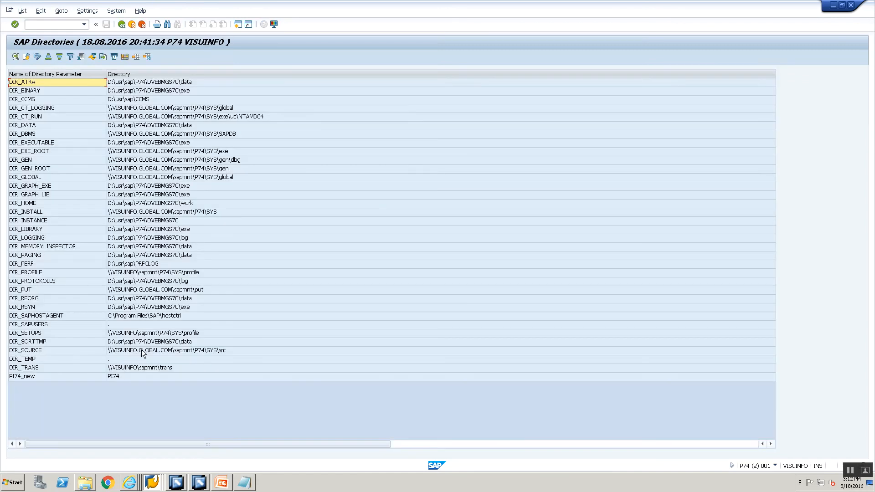
double_click(139, 370)
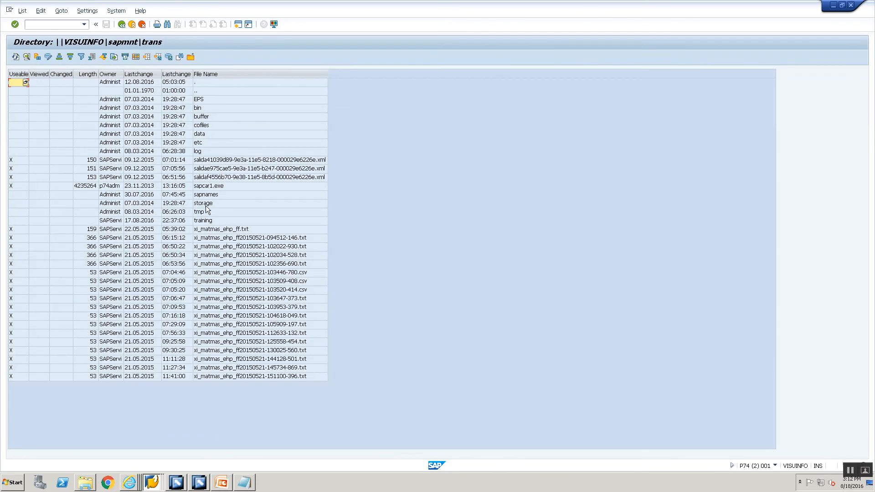
double_click(207, 220)
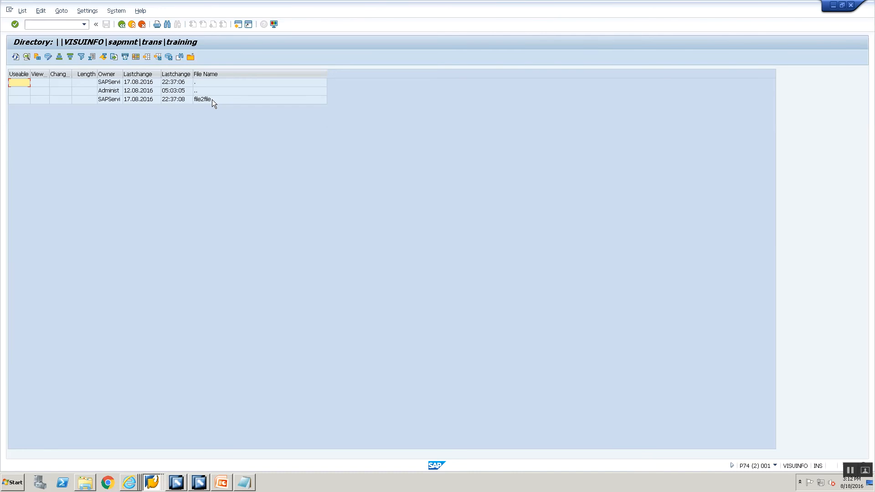
Switch to the Integration Builder and set the receiver channel's target directory to \\VISUINFO\sapmnt\trans\training\file2fileICO
key("alt+Tab")
key("alt+Tab")
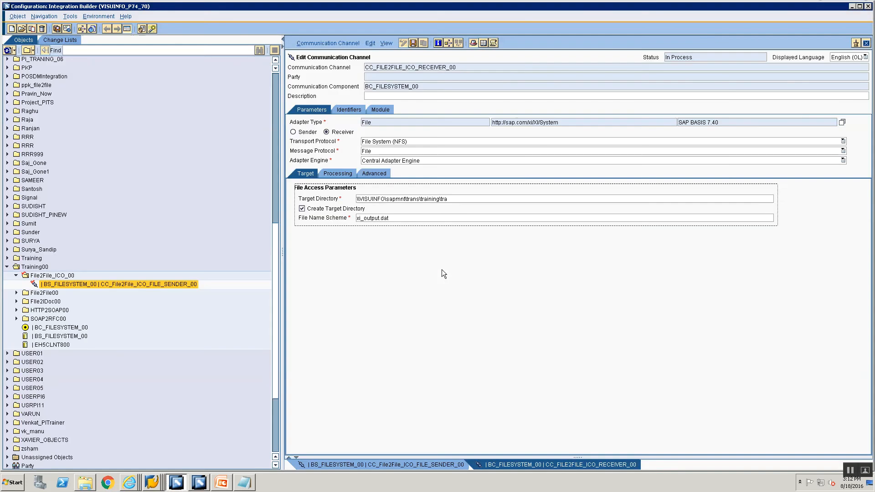
left_click(454, 199)
key("BackSpace")
key("BackSpace")
key("BackSpace")
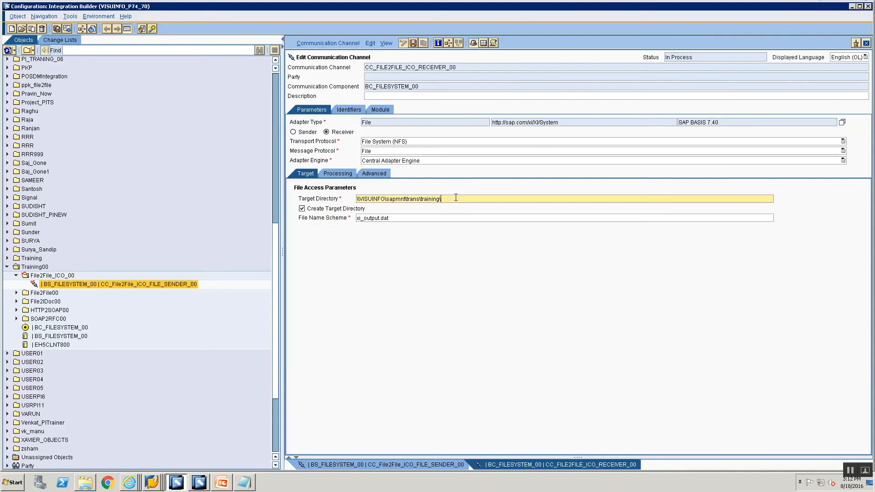
type("file2file_ICO")
key("alt+Tab")
key("alt+Tab")
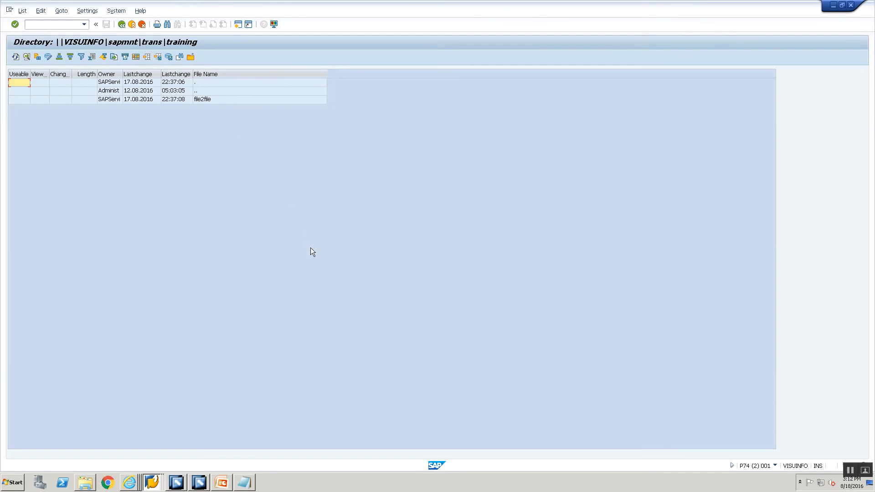
key("alt+Tab")
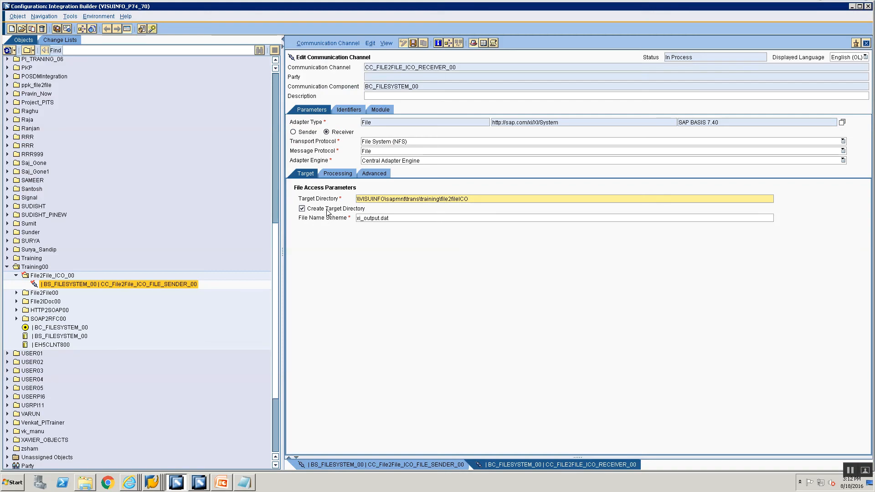
Replace the receiver channel's default file name scheme with a File2File ICO XML file name
left_click_drag(400, 219, 227, 163)
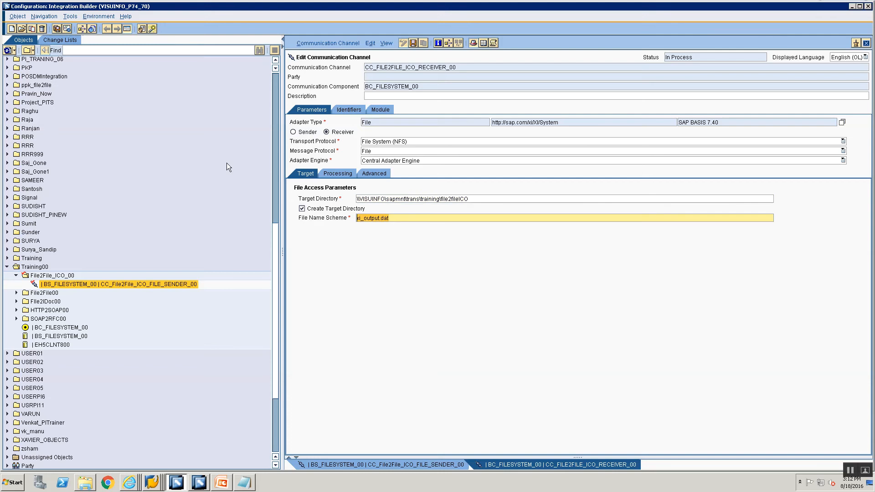
type("File2File_IC")
key("BackSpace")
key("BackSpace")
type("_ICO_xml")
Set the receiver channel's file construction mode to Add Counter and save the channel
left_click(337, 174)
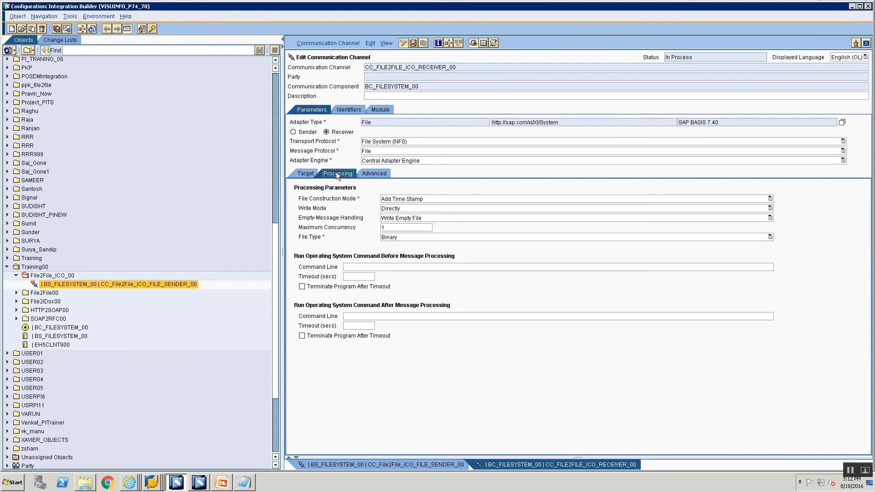
left_click(446, 199)
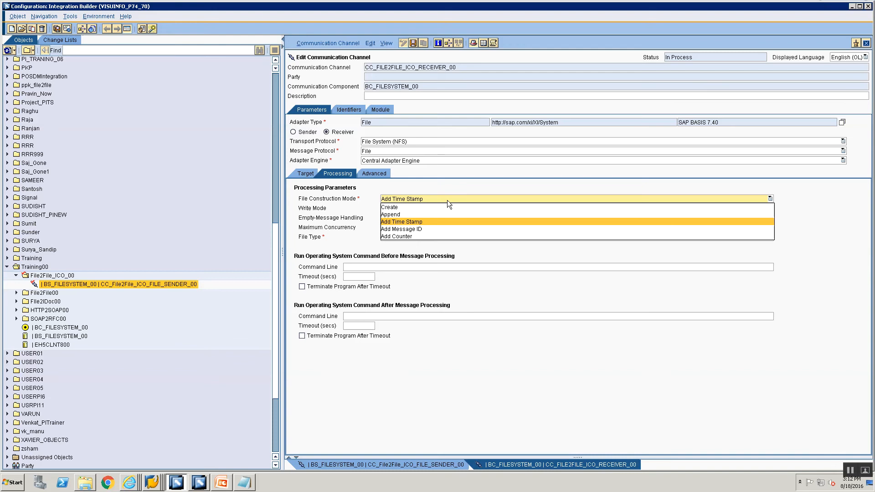
left_click(423, 236)
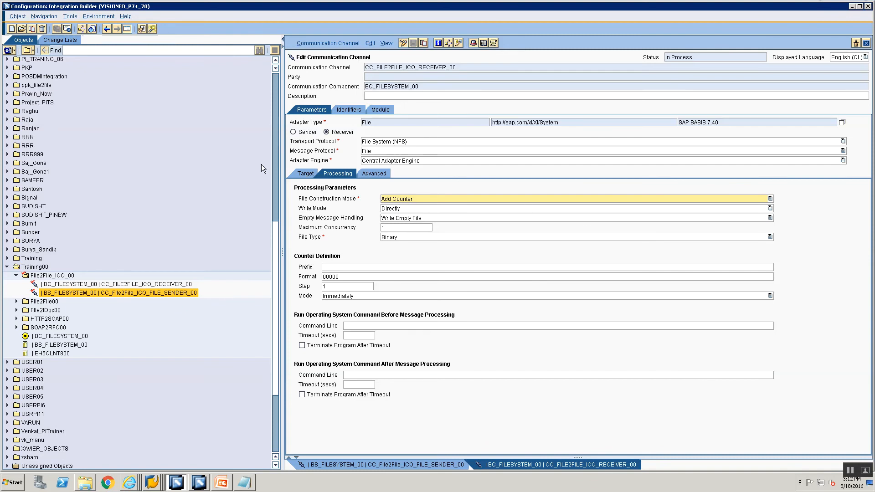
left_click(407, 196)
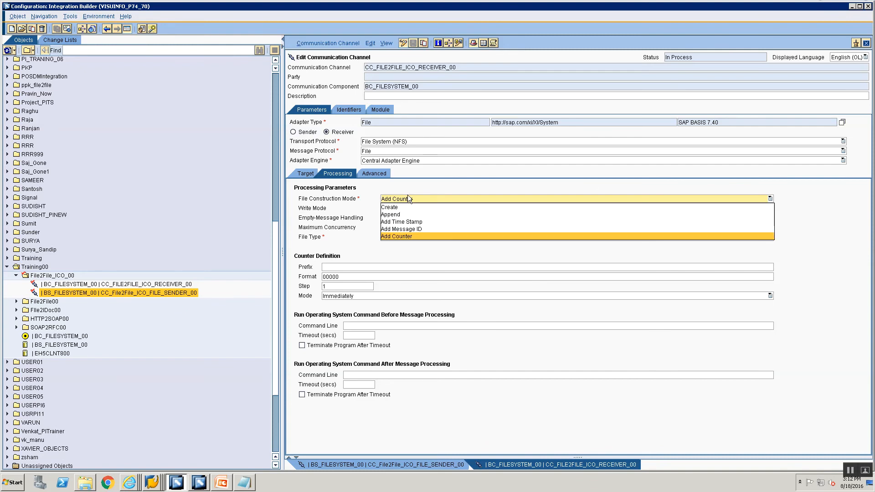
left_click(361, 224)
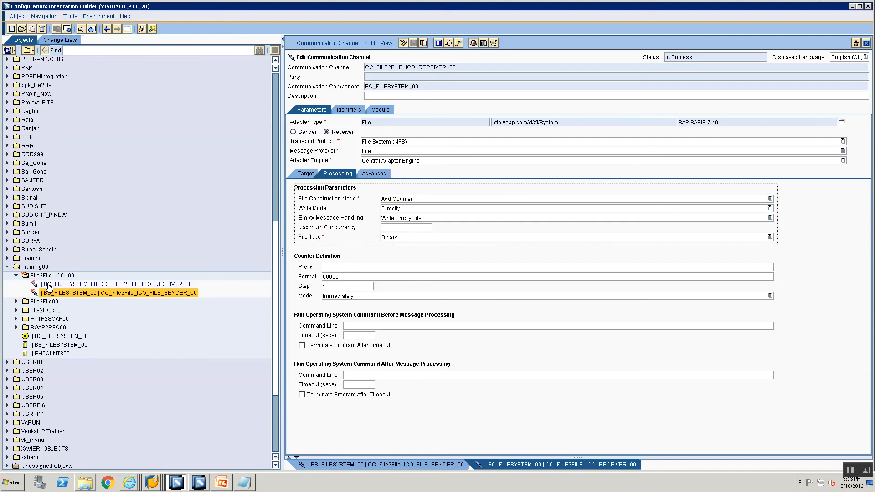
Review the Integration Directory tasks on the PowerPoint slide "File 2 File Using Integrated Configuration" and return to the Integration Builder
key("alt+Tab")
key("alt+Tab")
key("alt+Tab")
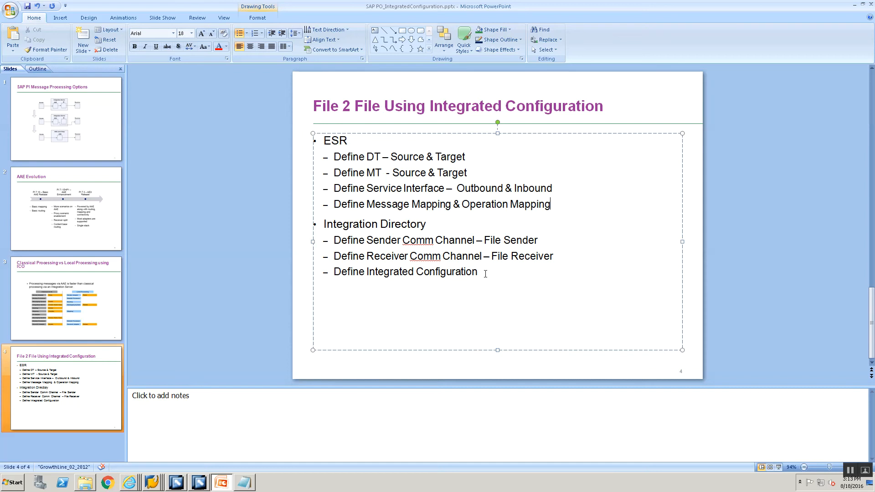
key("alt+Tab")
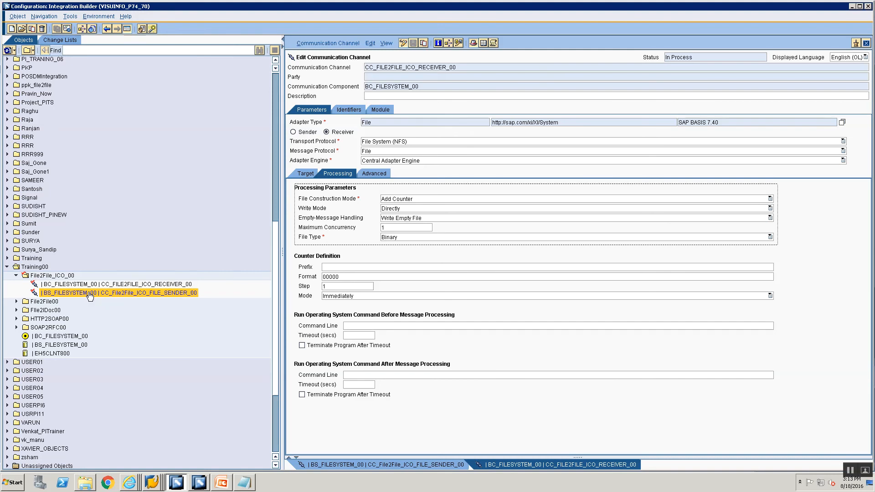
right_click(89, 294)
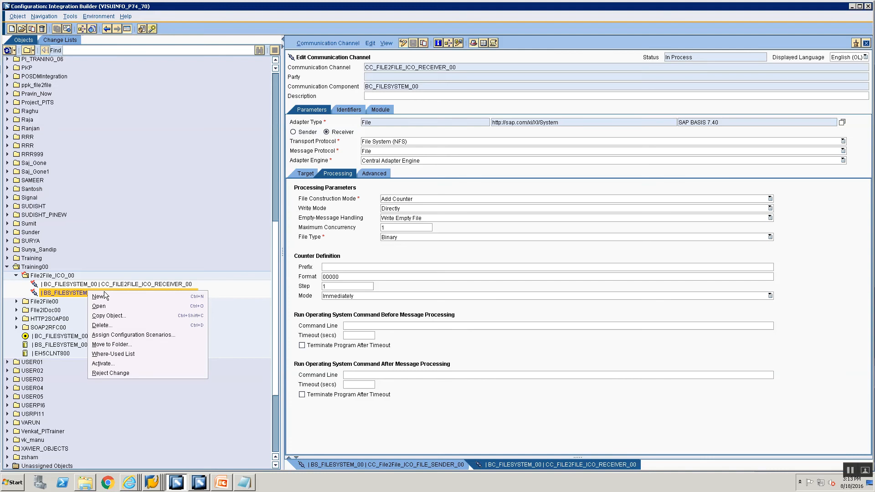
left_click(106, 296)
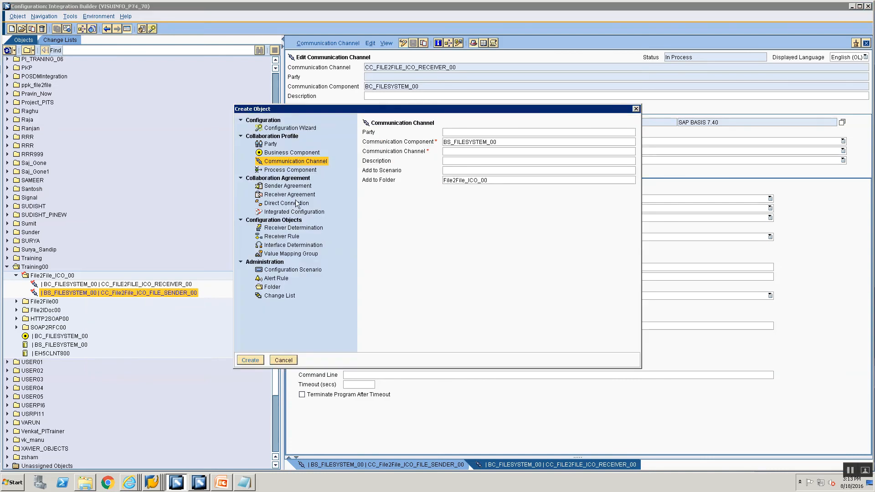
left_click(290, 213)
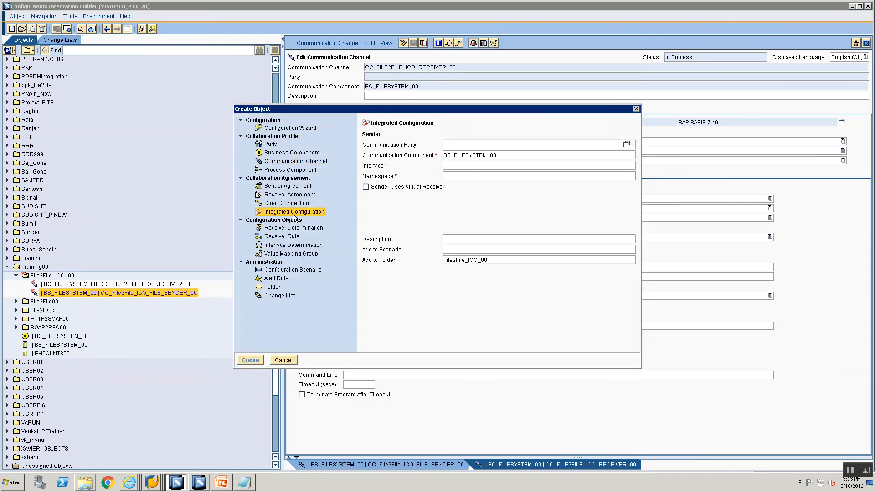
left_click(283, 360)
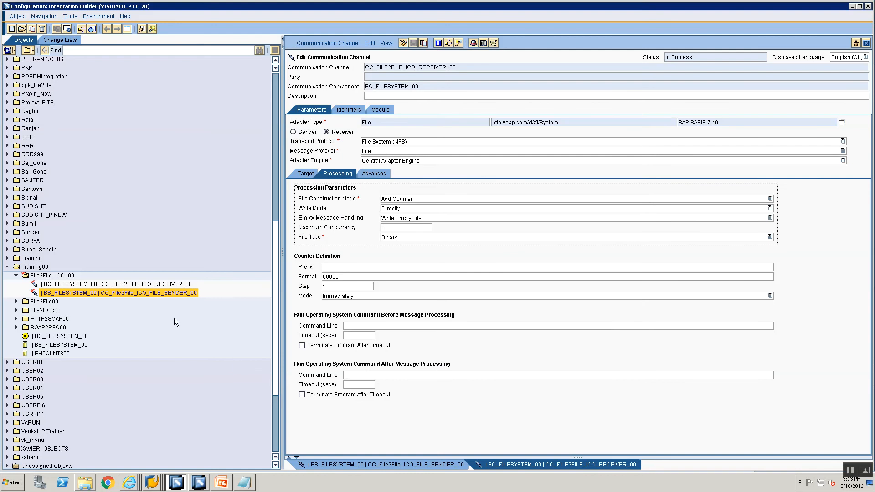
right_click(128, 295)
left_click(132, 294)
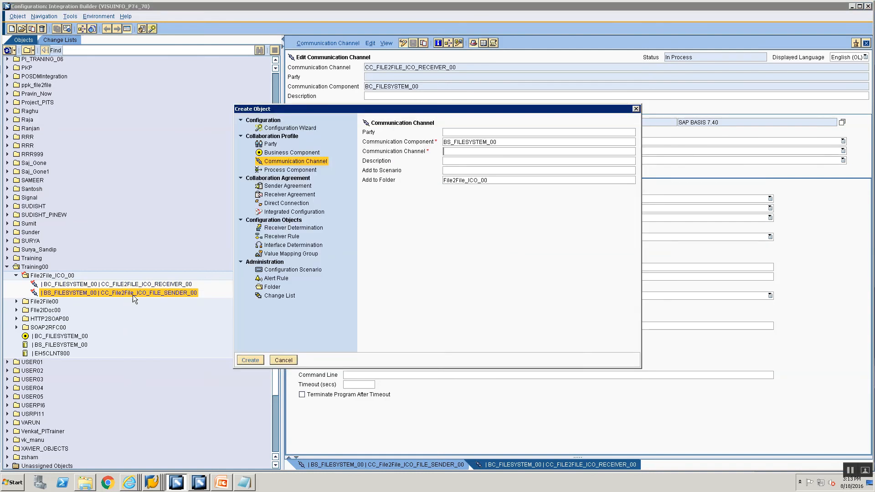
left_click(286, 212)
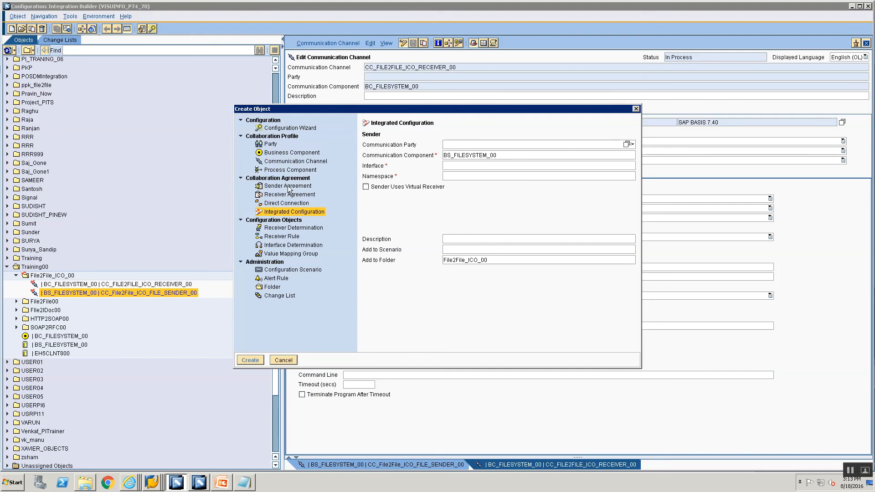
left_click(500, 154)
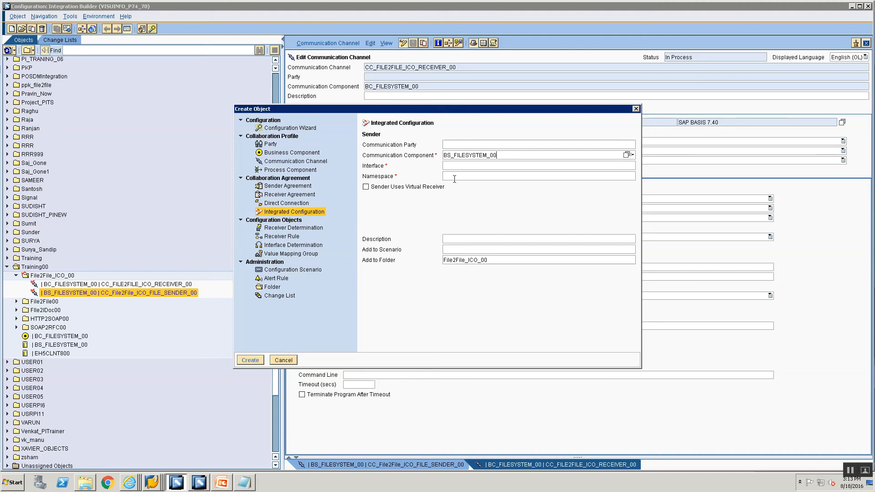
left_click(519, 165)
left_click(498, 155)
left_click(626, 165)
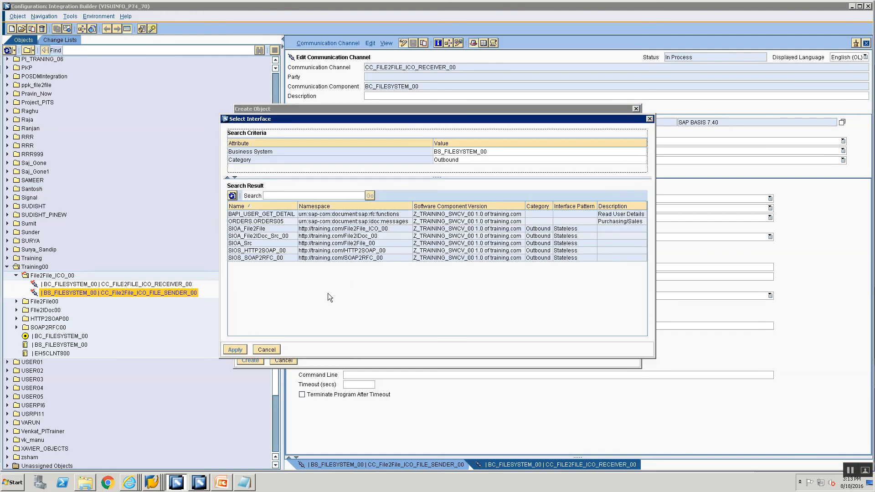
left_click(252, 229)
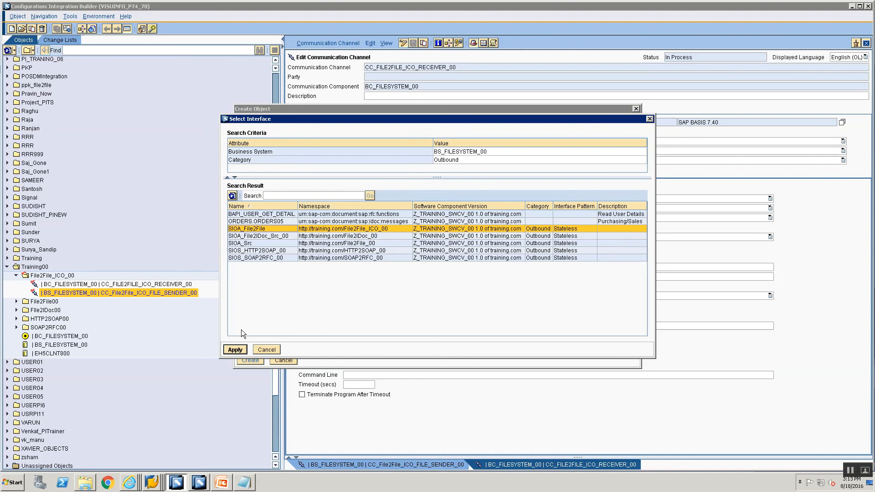
left_click(232, 350)
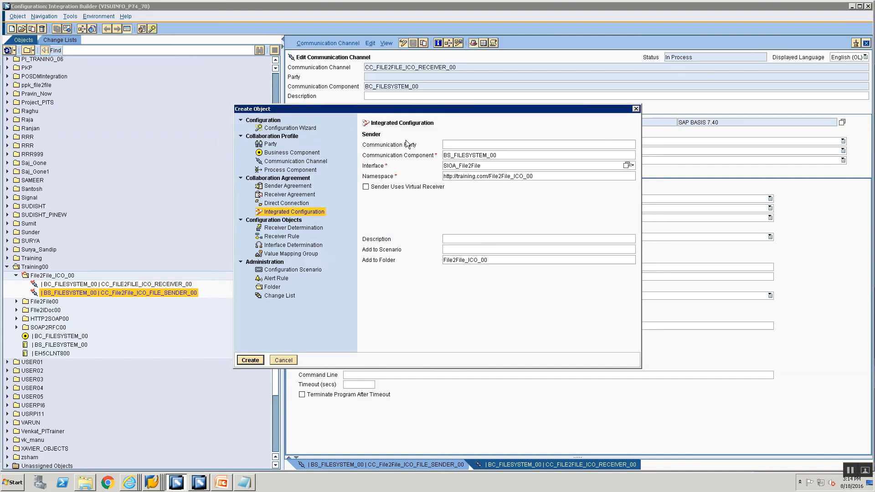
left_click(255, 361)
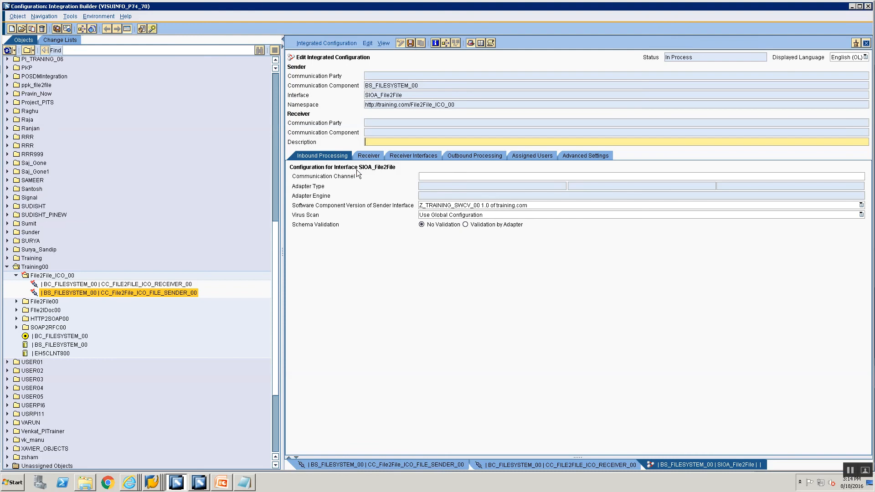
Assign the communication channel CC_File2File_ICO_FILE_SENDER_00 to the inbound processing of the integrated configuration
left_click(856, 177)
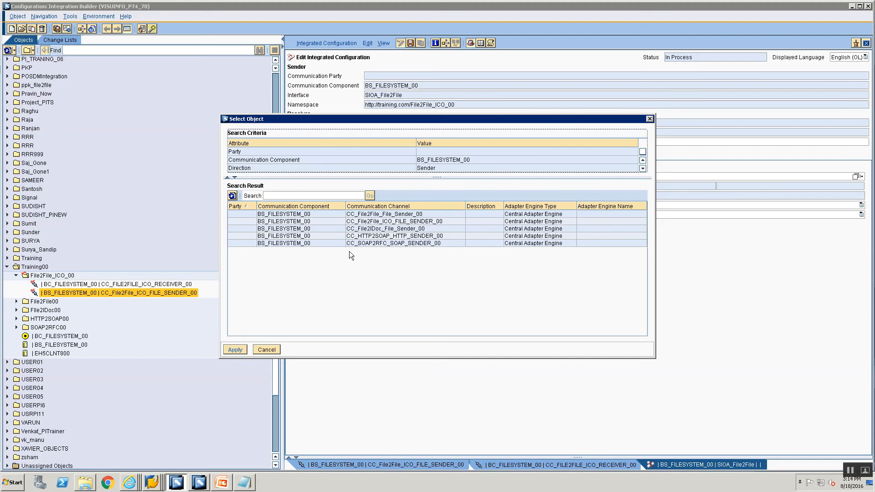
left_click(353, 222)
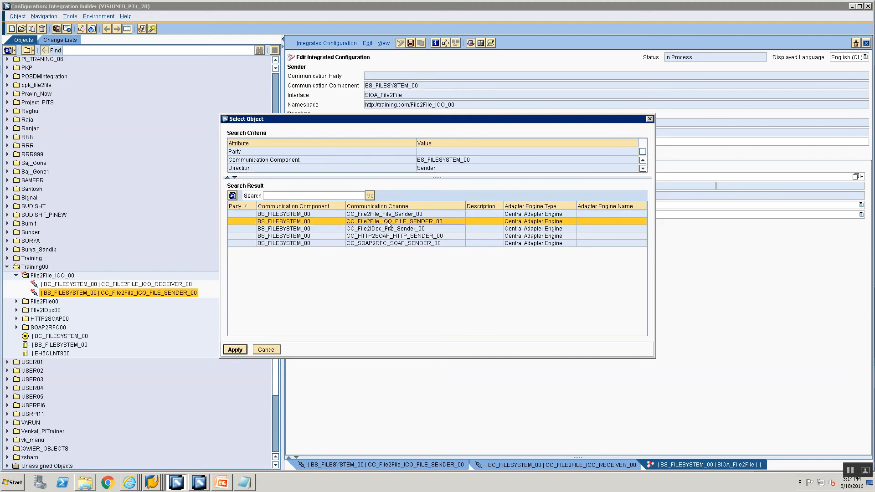
left_click(238, 351)
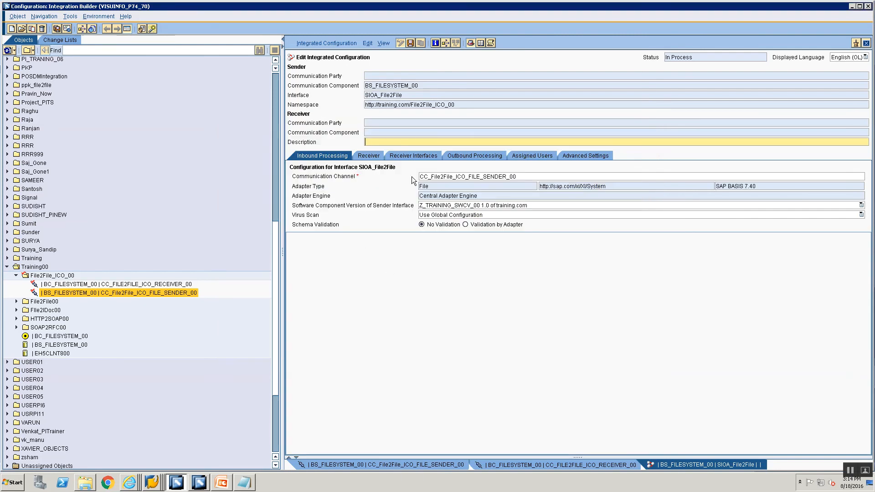
Set BC_FILESYSTEM_00 as the receiver communication component of the integrated configuration, save it and close the processing log
left_click(365, 156)
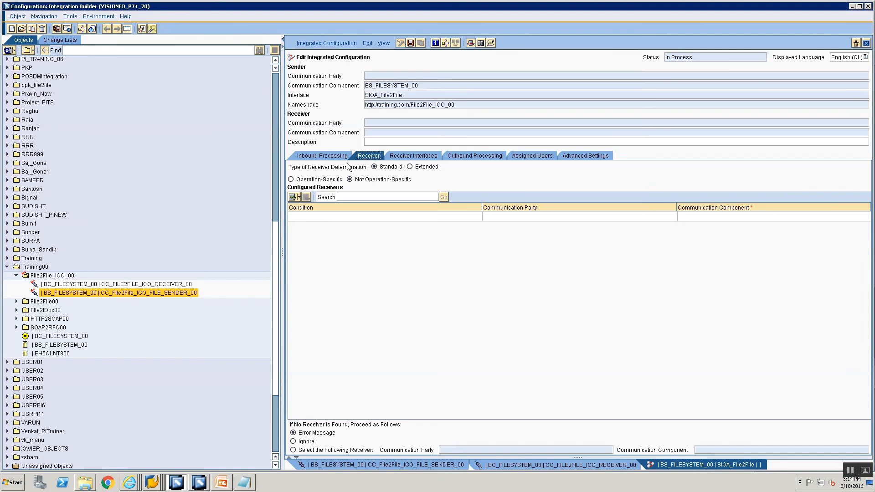
double_click(419, 85)
left_click(689, 216)
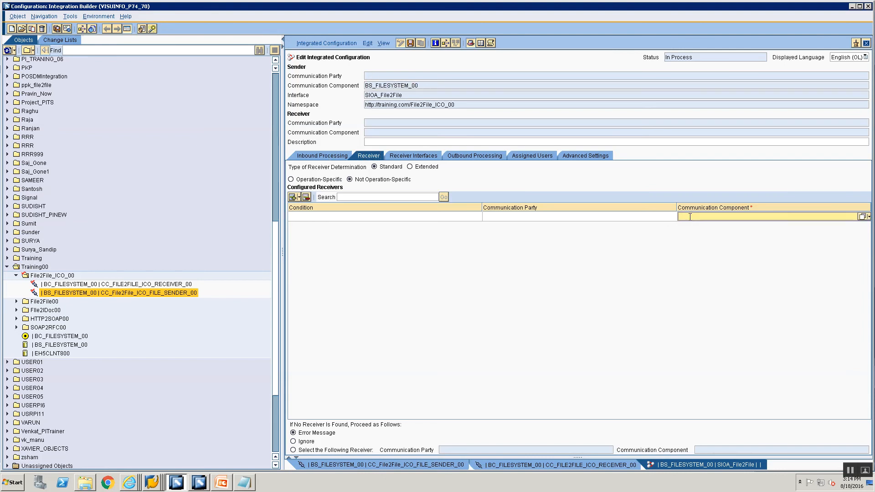
left_click(324, 155)
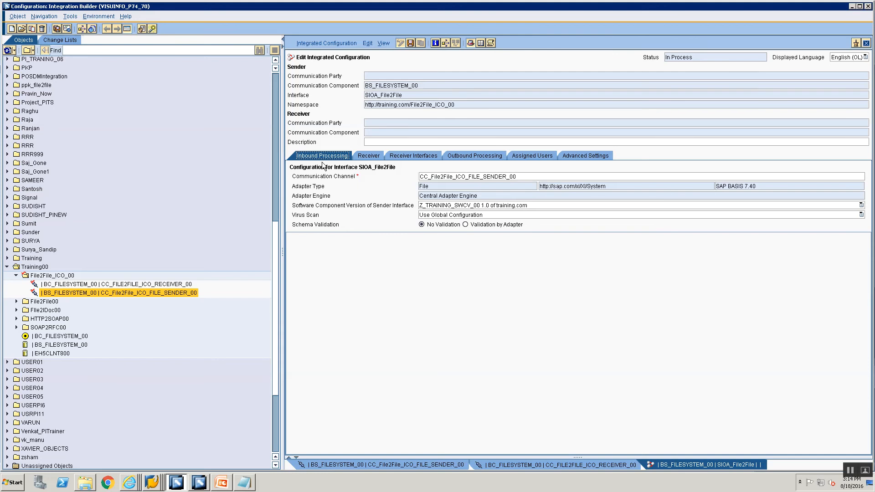
left_click(372, 158)
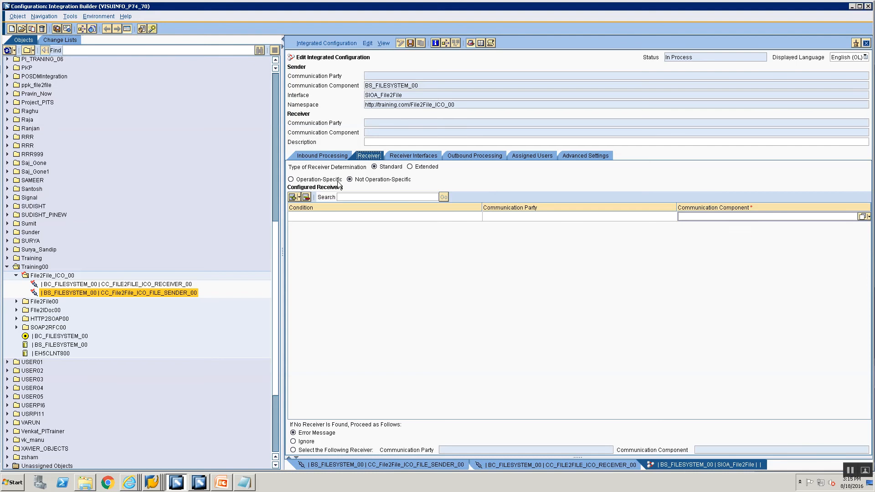
left_click(835, 218)
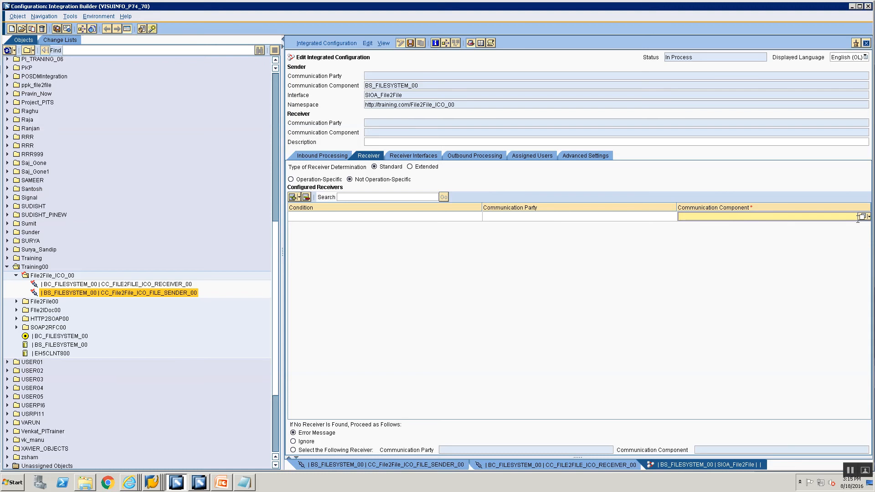
type("BC_FILESYSTEM_00")
left_click(627, 275)
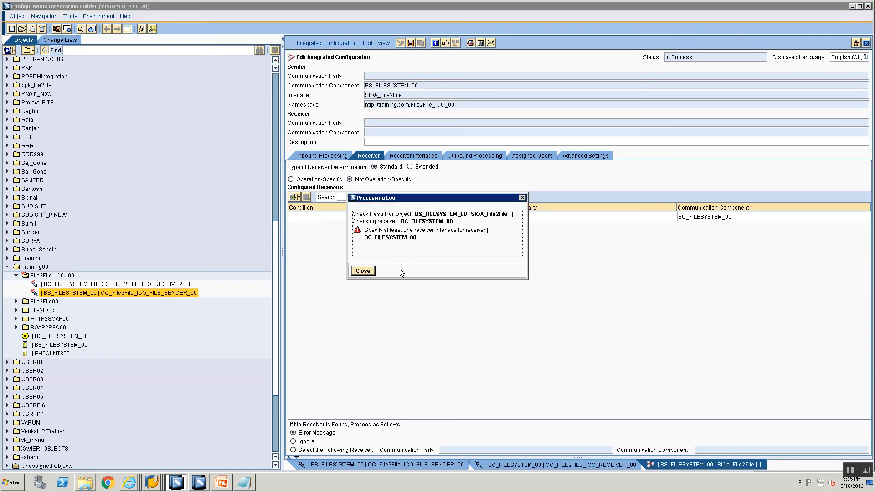
left_click(363, 271)
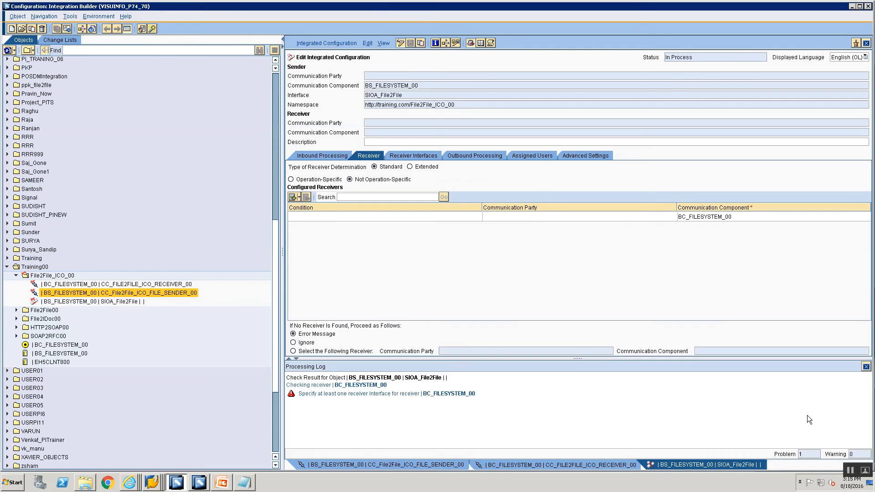
left_click(866, 367)
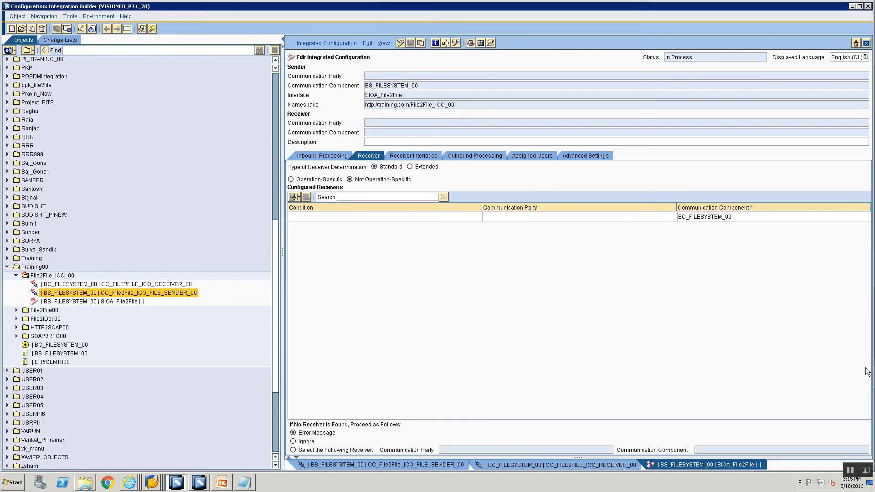
Open the business component BC_FILESYSTEM_00 for editing and insert a new row in its inbound interfaces
left_click(54, 346)
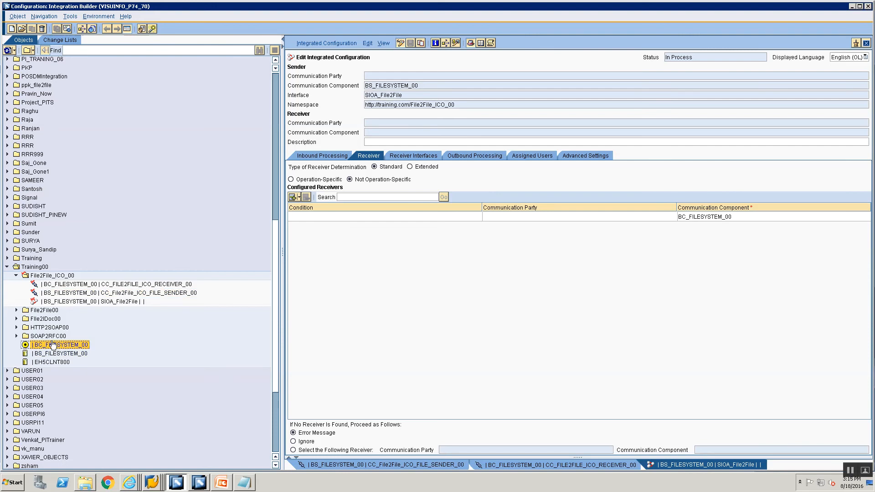
double_click(53, 345)
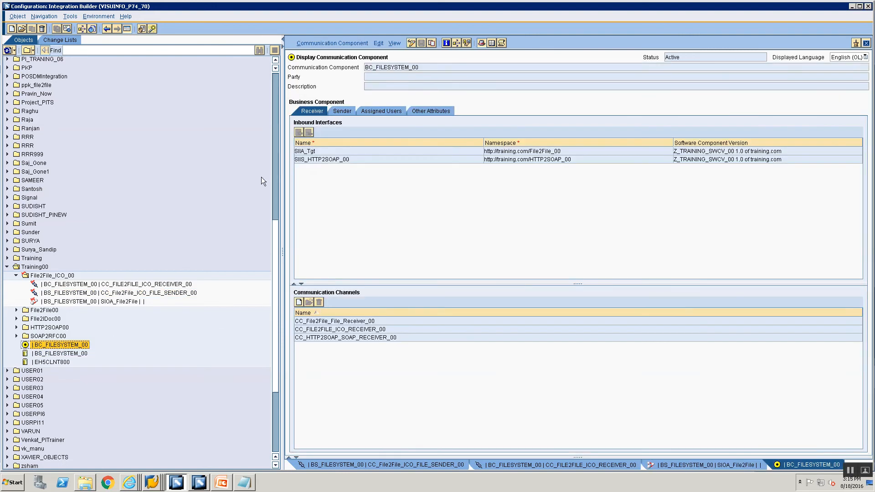
left_click(408, 44)
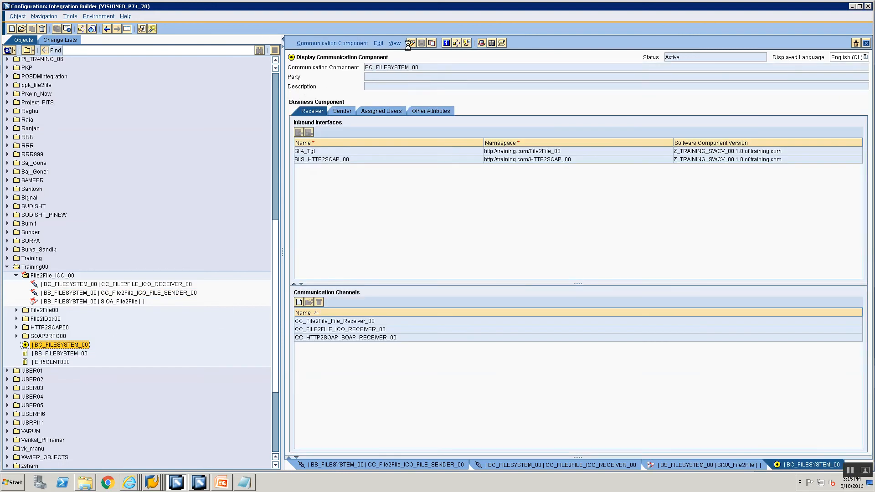
left_click(298, 134)
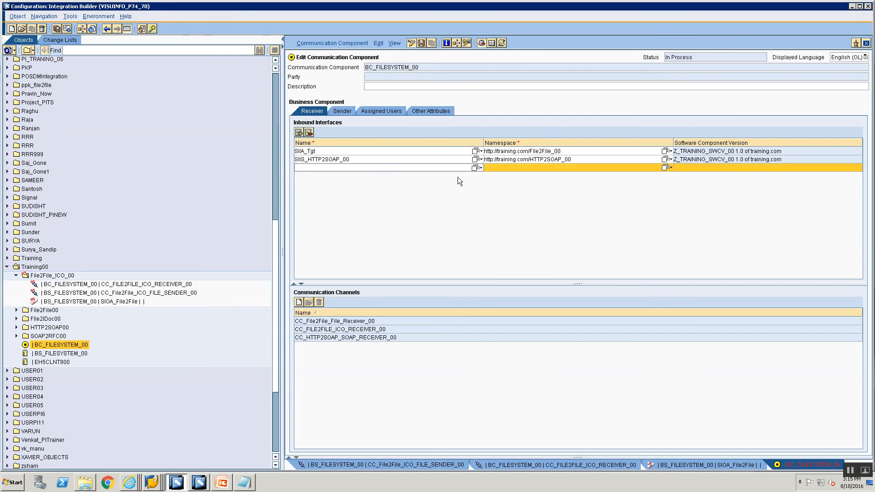
left_click(474, 168)
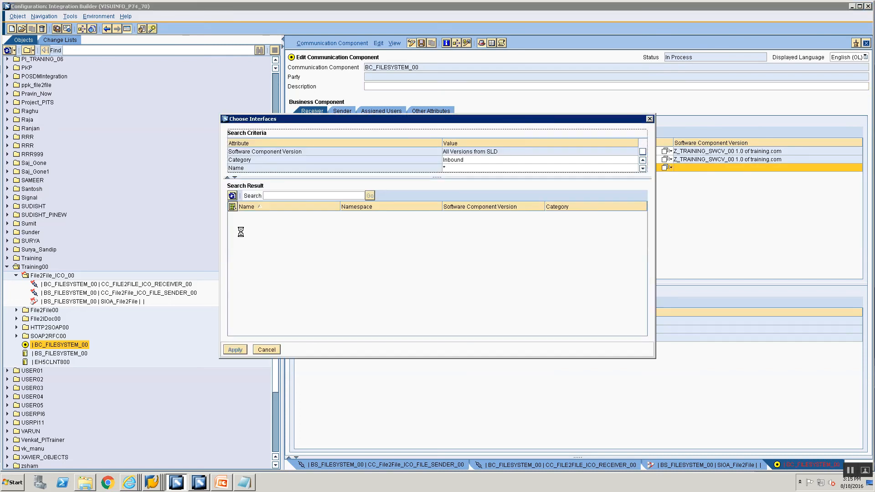
left_click(306, 199)
type("SI")
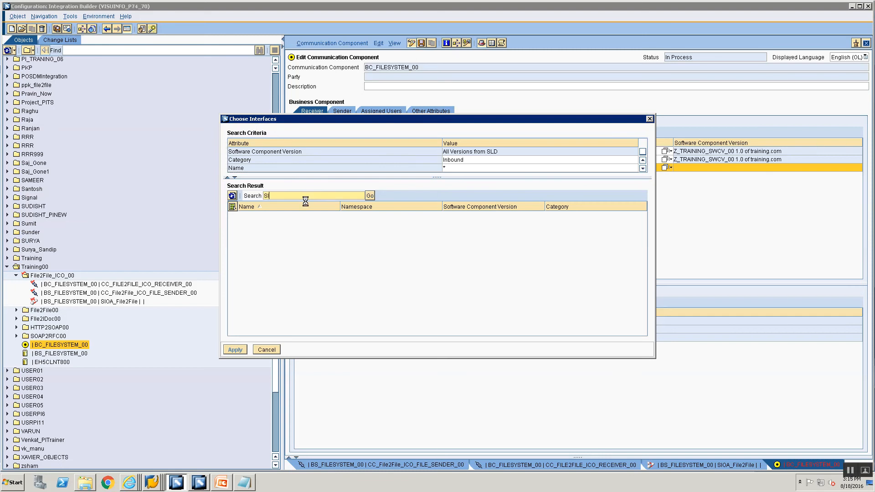
type("IA_Fi")
left_click(190, 483)
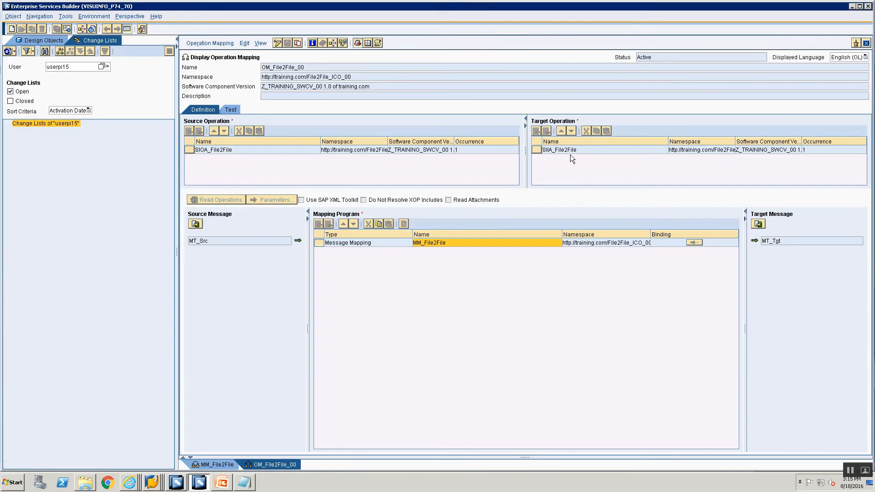
key("alt+Tab")
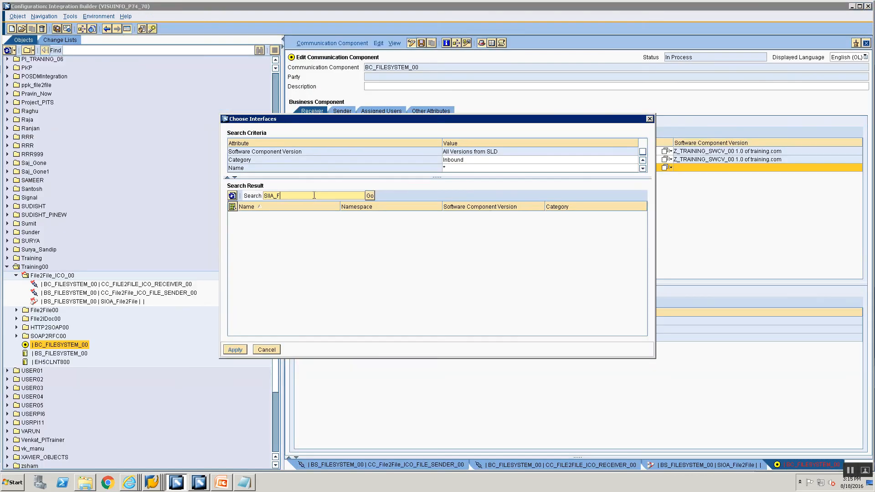
type("ile2File")
left_click(370, 196)
left_click(363, 271)
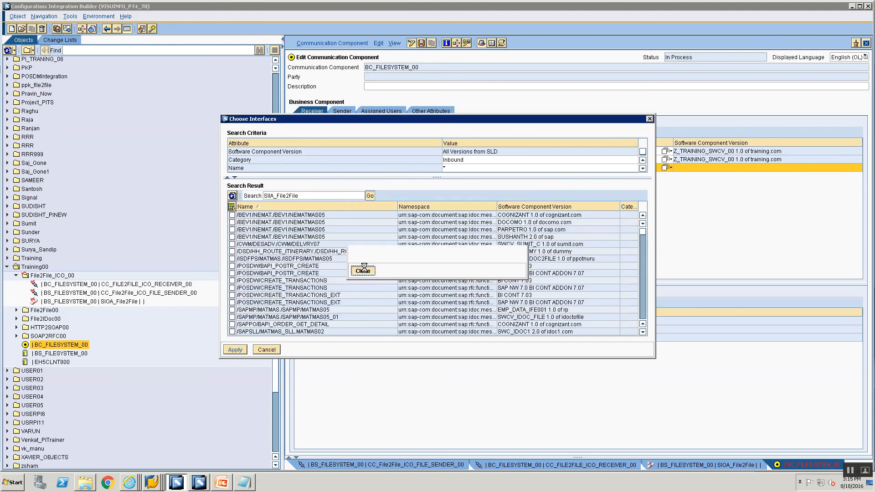
left_click(369, 196)
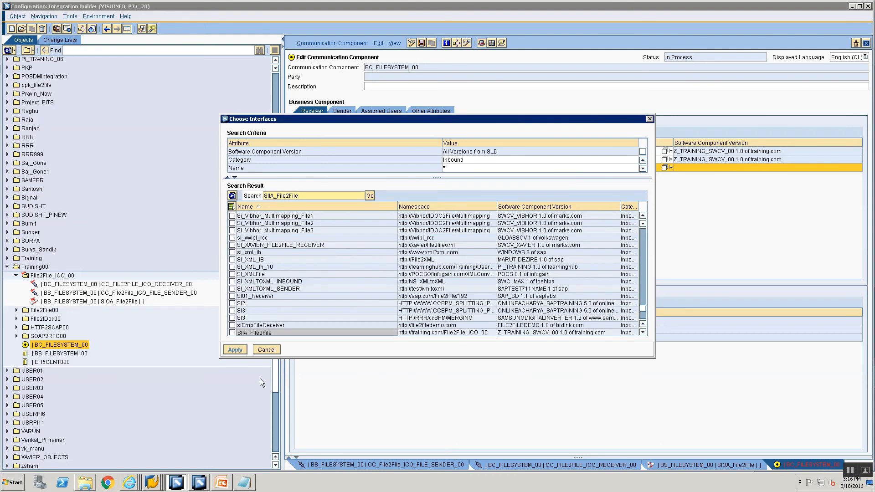
left_click(232, 333)
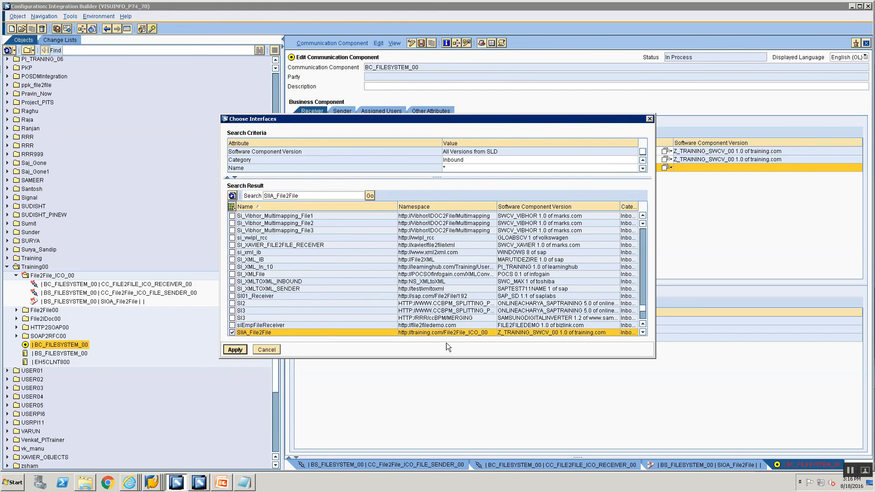
left_click(236, 353)
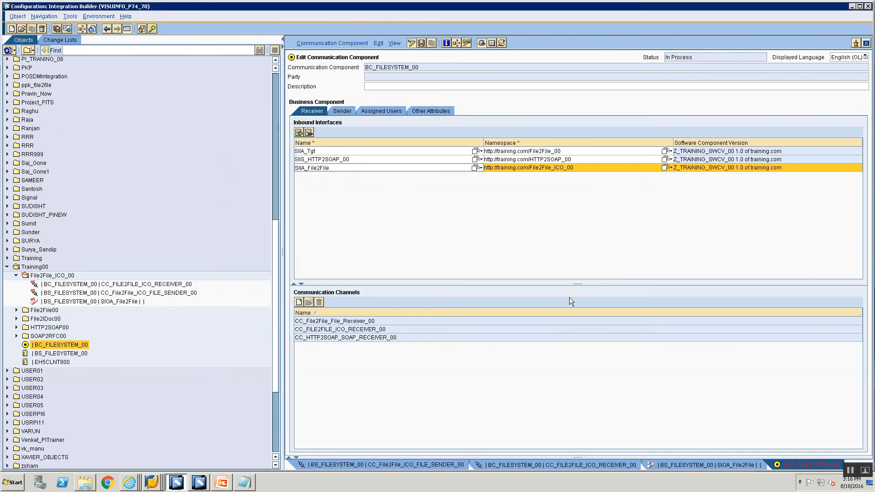
left_click(866, 43)
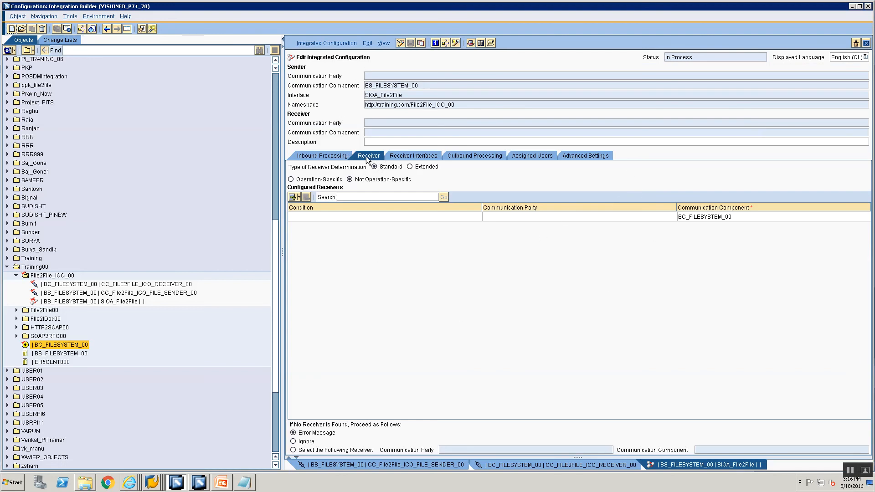
Assign operation mapping OM_File2File_00 to the receiver interfaces of the integrated configuration for receiver BC_FILESYSTEM_00
left_click(720, 216)
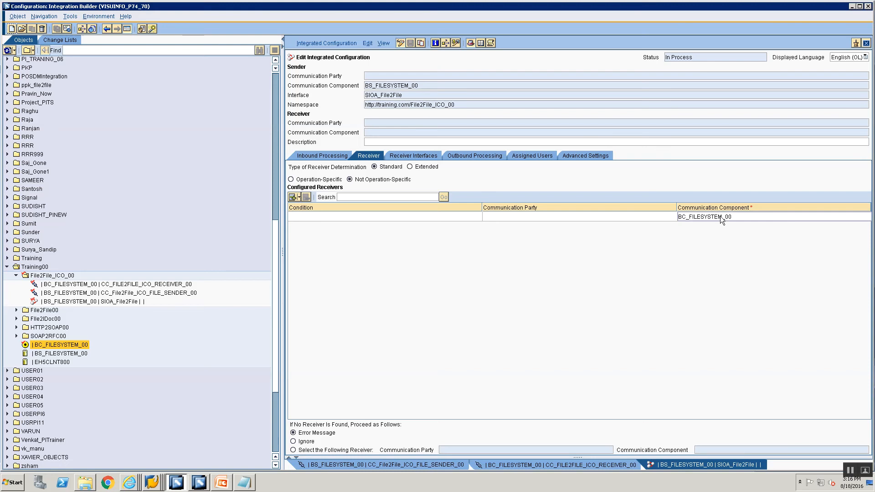
left_click(413, 156)
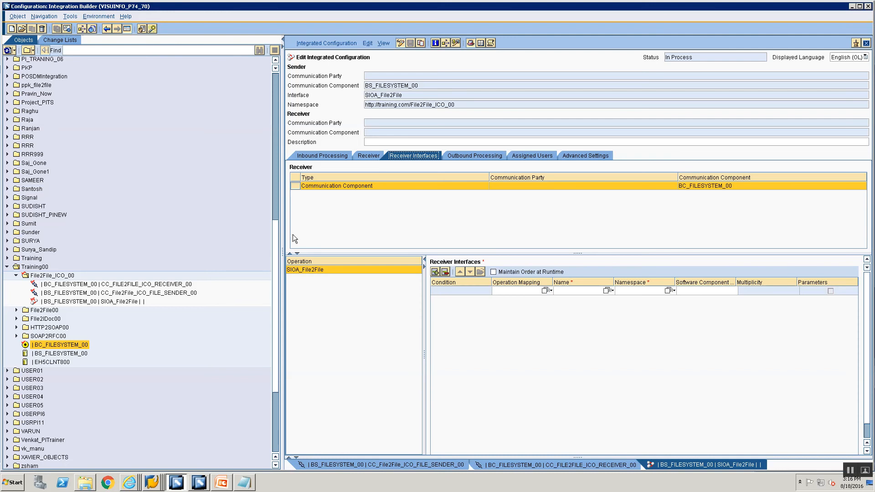
left_click(545, 291)
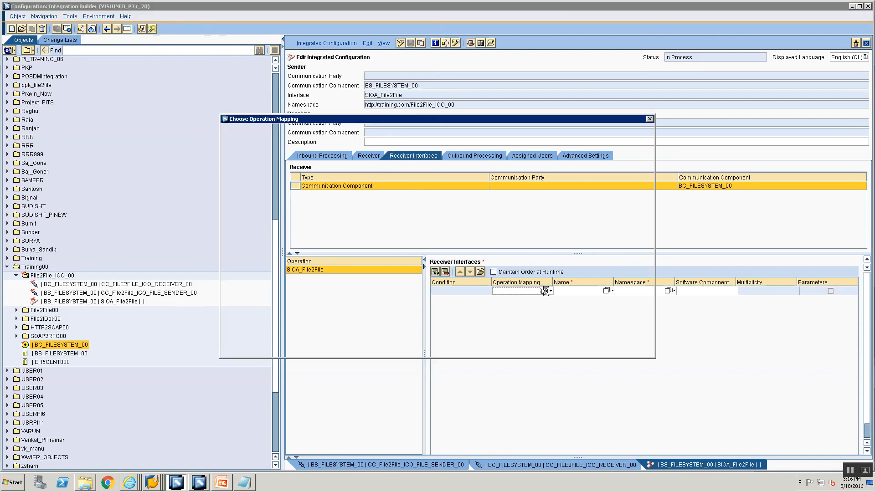
left_click(273, 214)
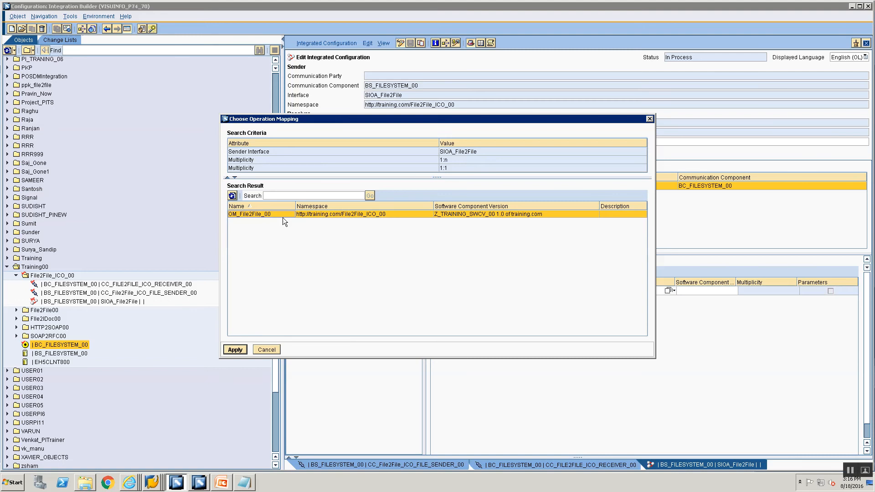
left_click(236, 350)
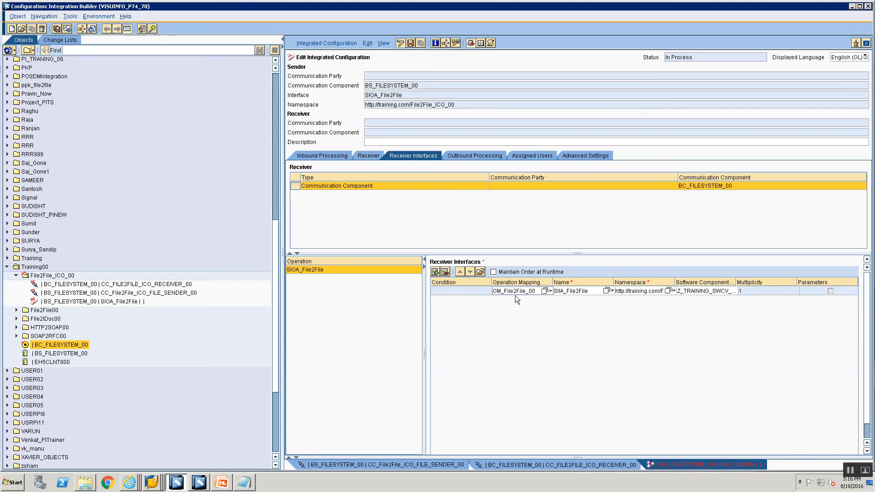
Assign the communication channel CC_FILE2FILE_ICO_RECEIVER_00 to the outbound processing of the integrated configuration
left_click(464, 155)
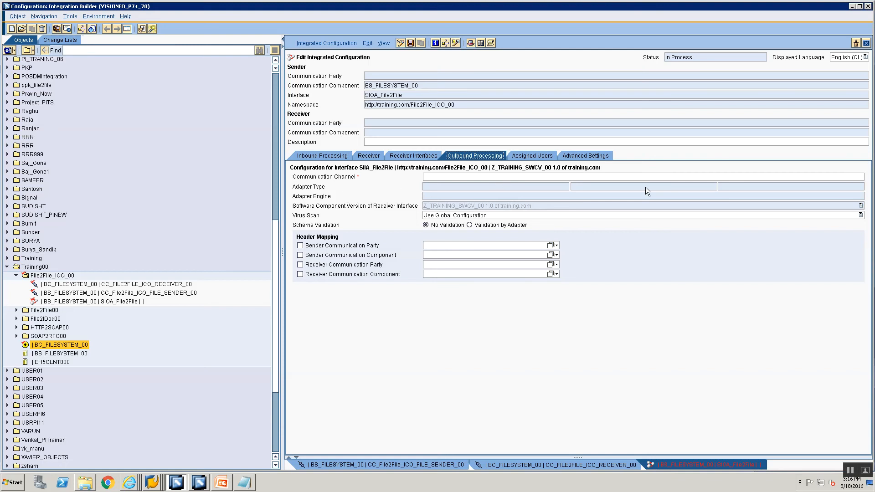
left_click(846, 178)
left_click(856, 178)
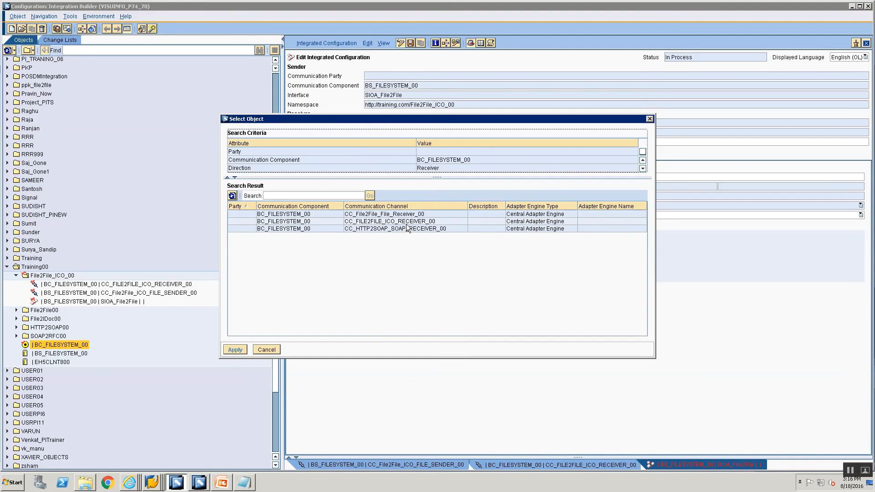
left_click(406, 224)
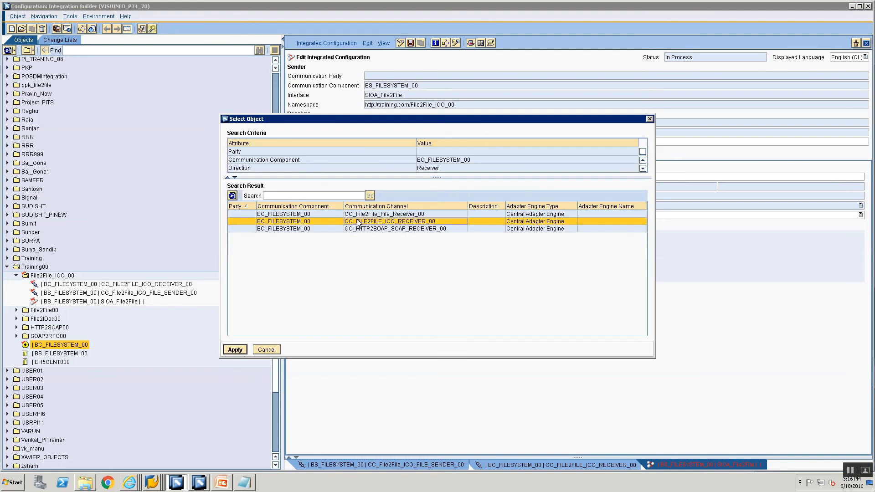
left_click(235, 350)
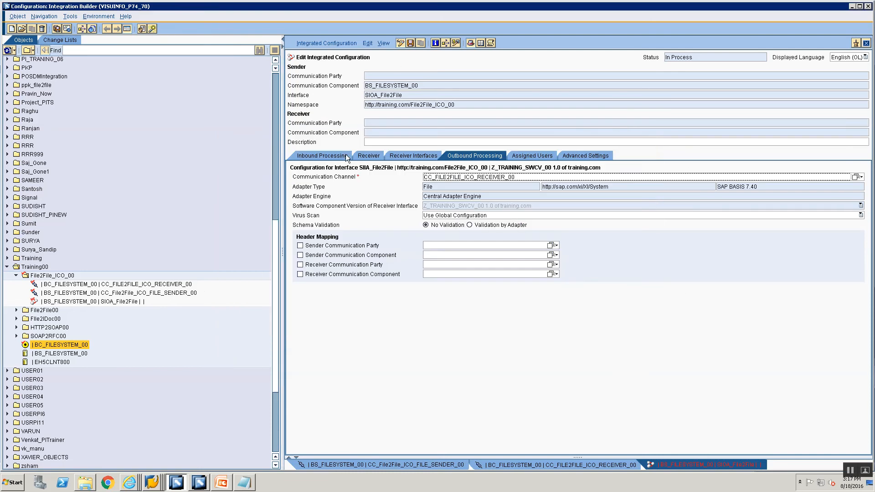
Review the inbound, receiver, receiver interface and outbound settings, save the integrated configuration and view its assigned users
left_click(330, 155)
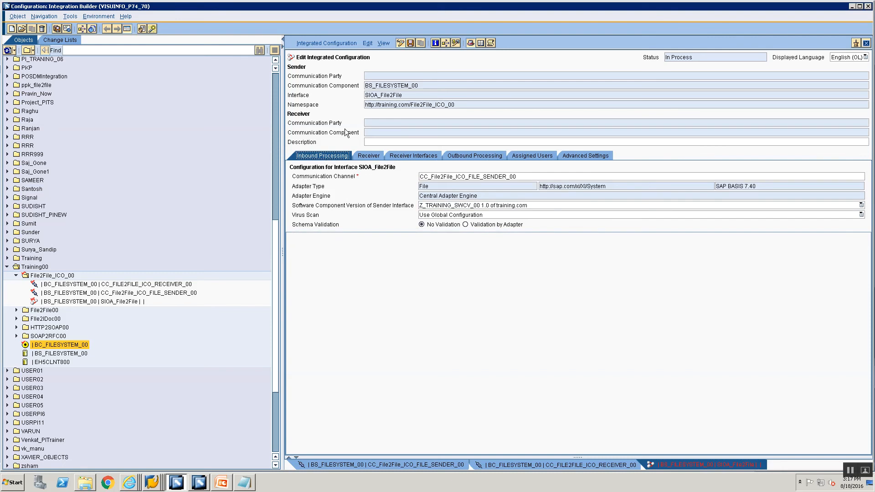
left_click(363, 157)
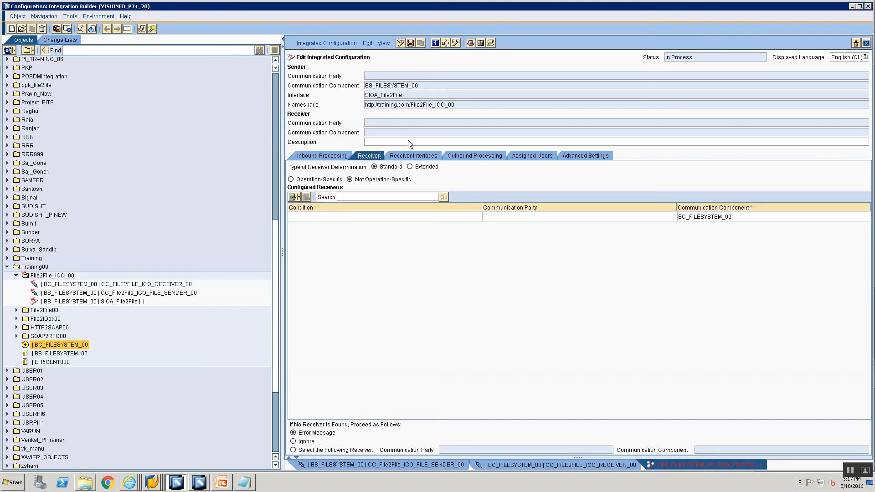
left_click(404, 156)
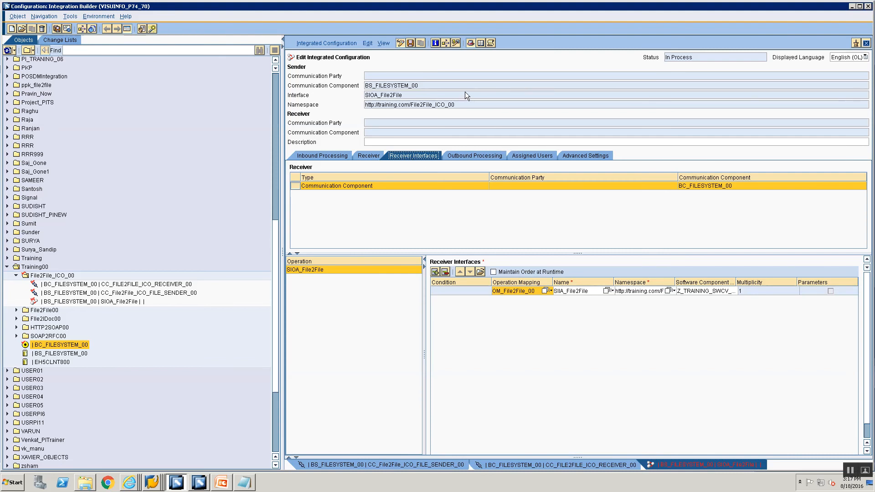
left_click(460, 157)
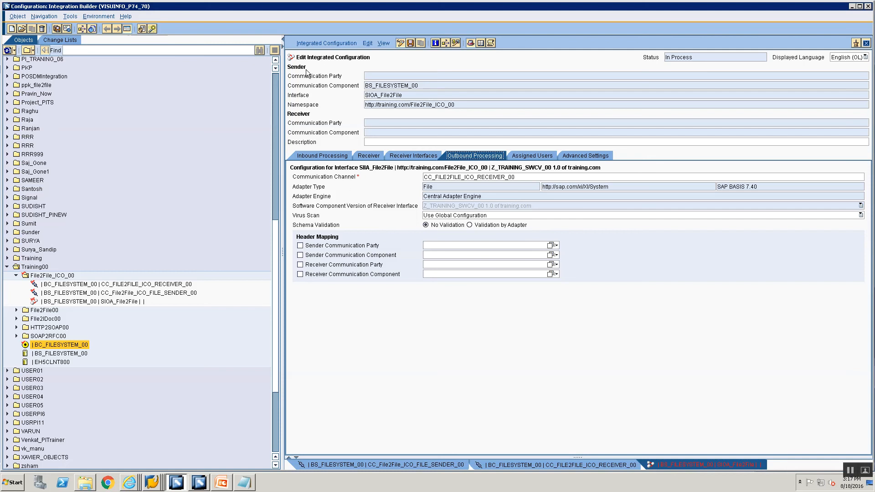
left_click(411, 43)
left_click(542, 154)
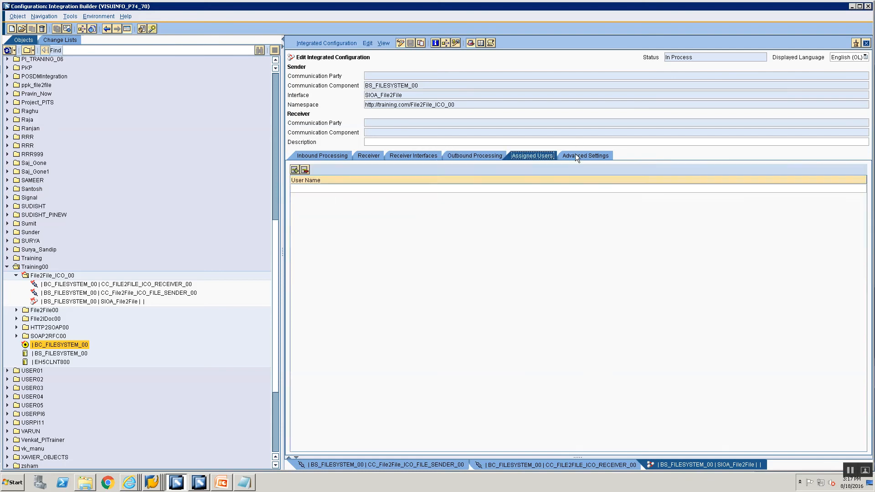
Check the advanced settings, assigned users and outbound processing of the integrated configuration
left_click(575, 155)
left_click(534, 156)
left_click(473, 155)
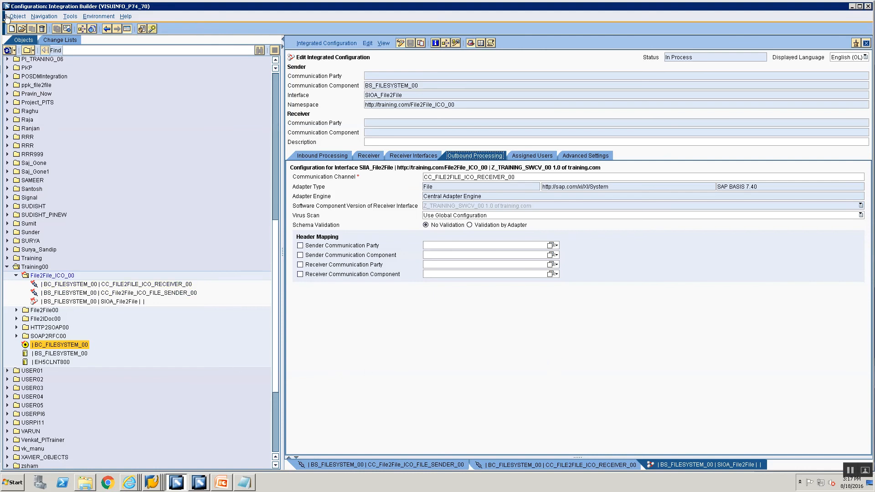
Activate the standard change list with all its File2File_ICO_00 objects and close the confirmation
left_click(55, 40)
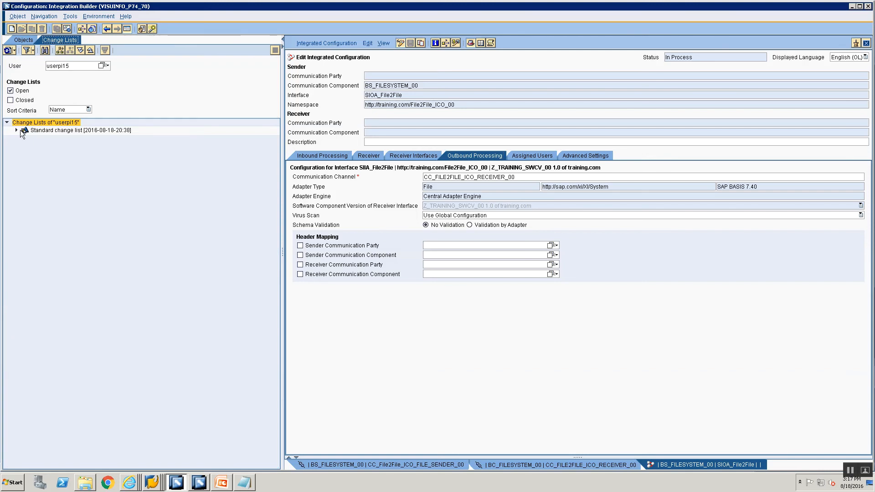
right_click(28, 130)
left_click(59, 144)
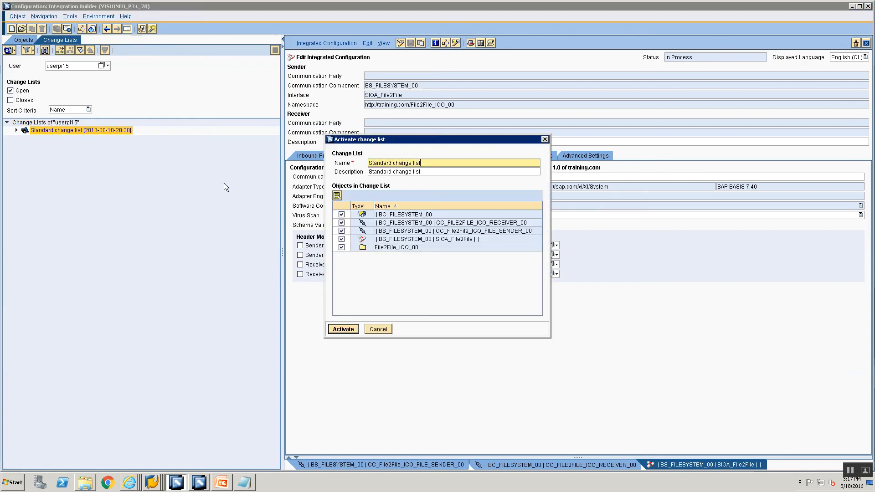
left_click(341, 329)
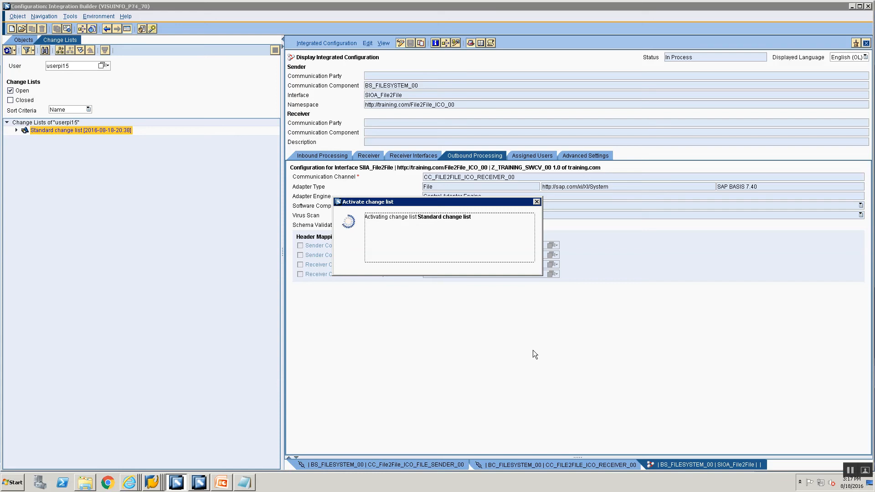
left_click(368, 270)
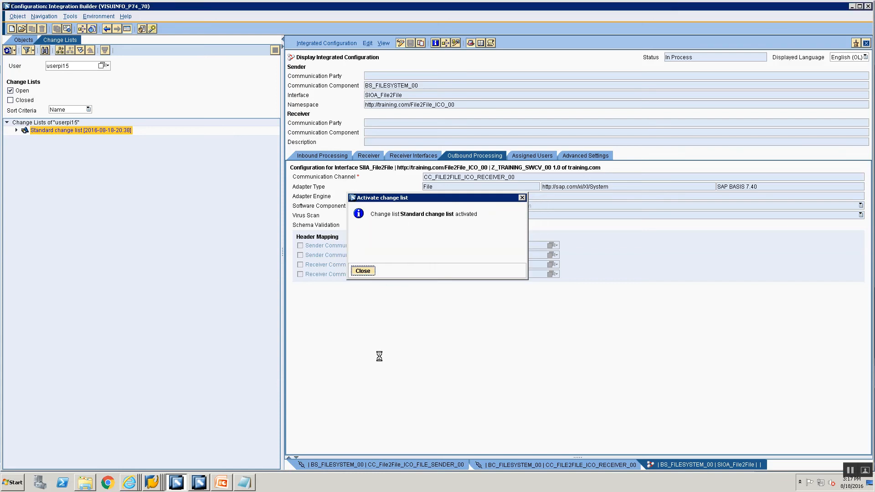
Switch to SAP Logon and log on to the ECC TEST system, client 800, with the user name and account password
left_click(152, 482)
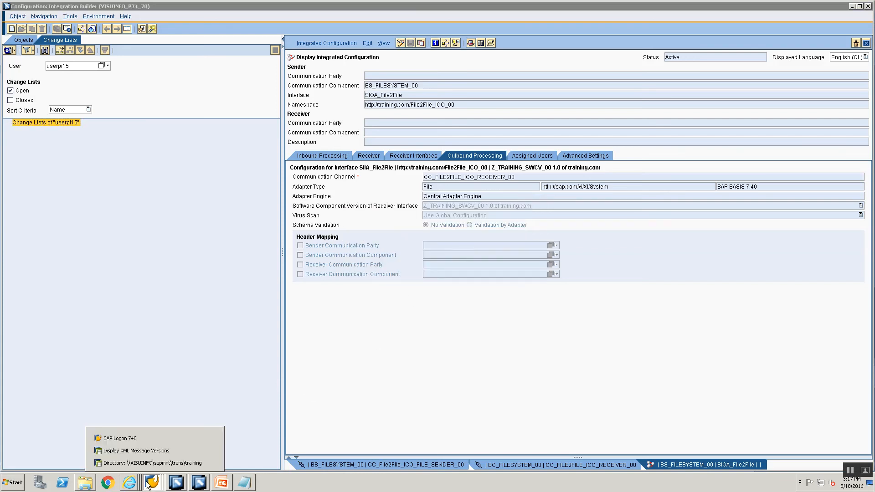
left_click(137, 428)
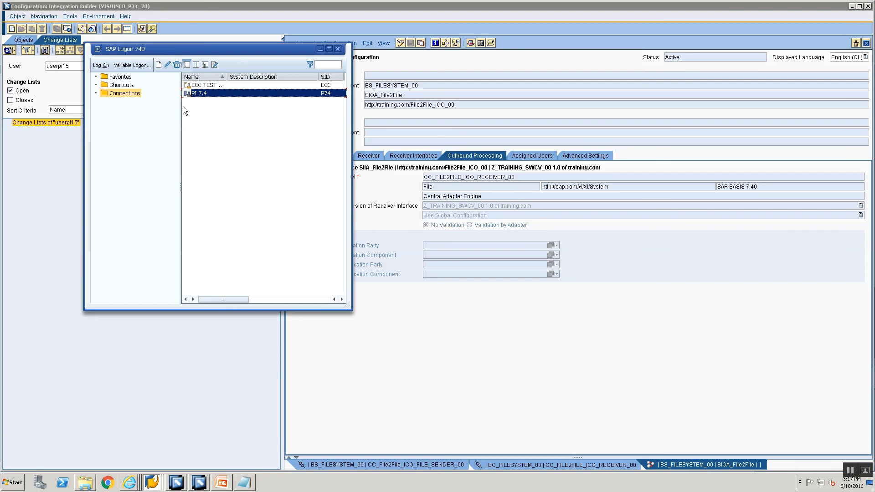
double_click(221, 86)
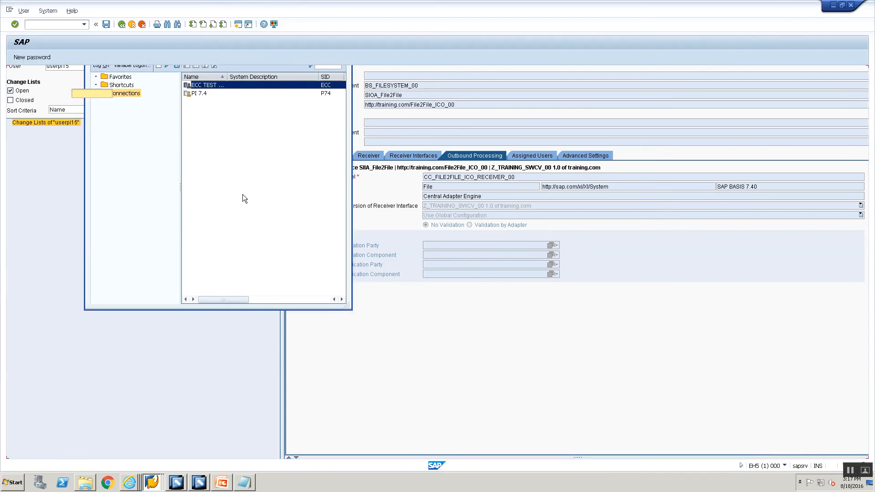
type("USERPI15")
key("Down")
key("Tab")
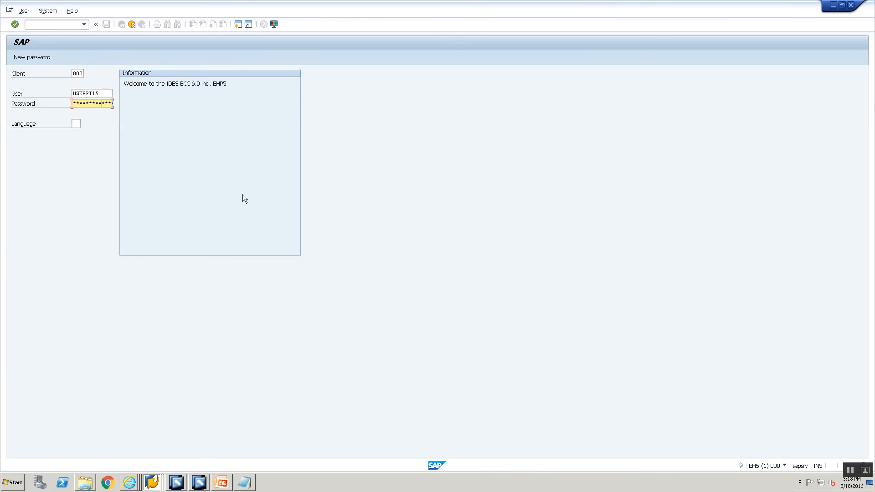
key("Return")
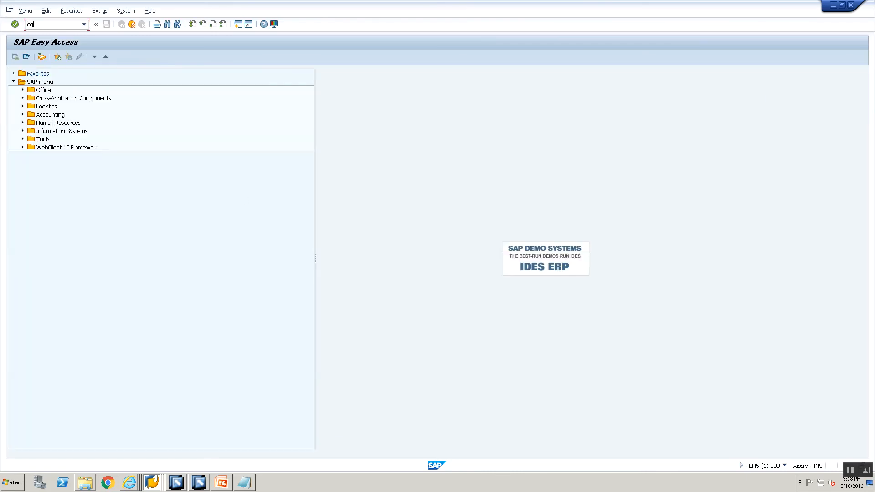
Open transaction CG3Z and set the source file to C:\Users\userpi15\Desktop\Training\File2FileICO.xml, based on the path copied from cg3z.txt
key("Return")
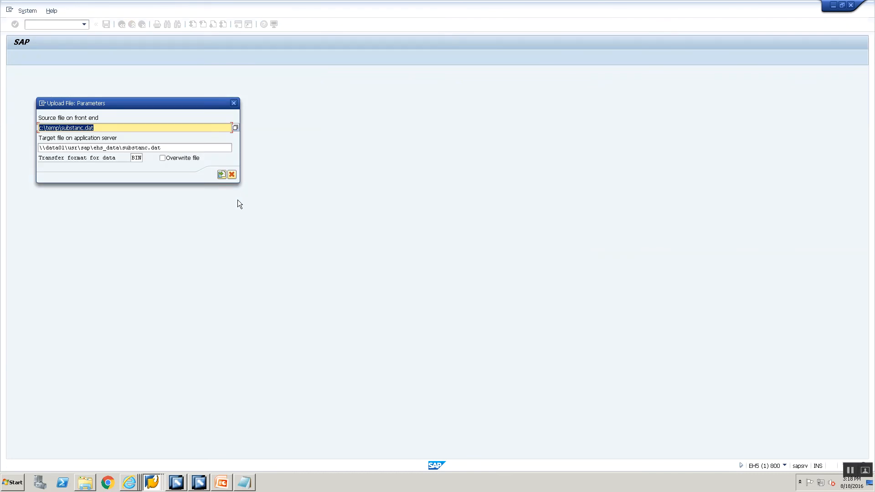
left_click(244, 482)
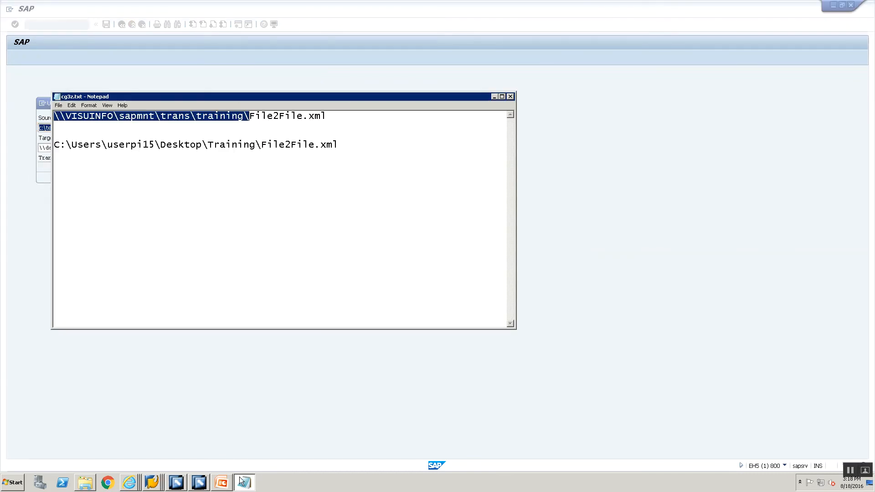
key("alt+Tab")
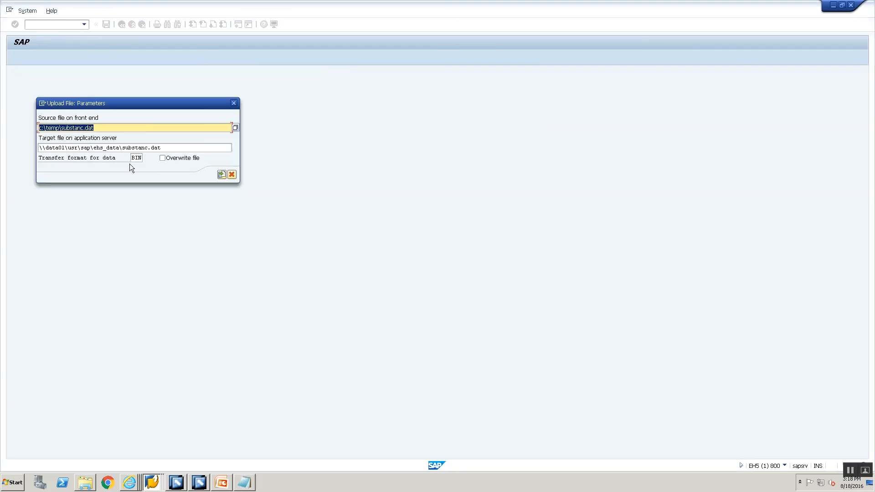
key("alt+Tab")
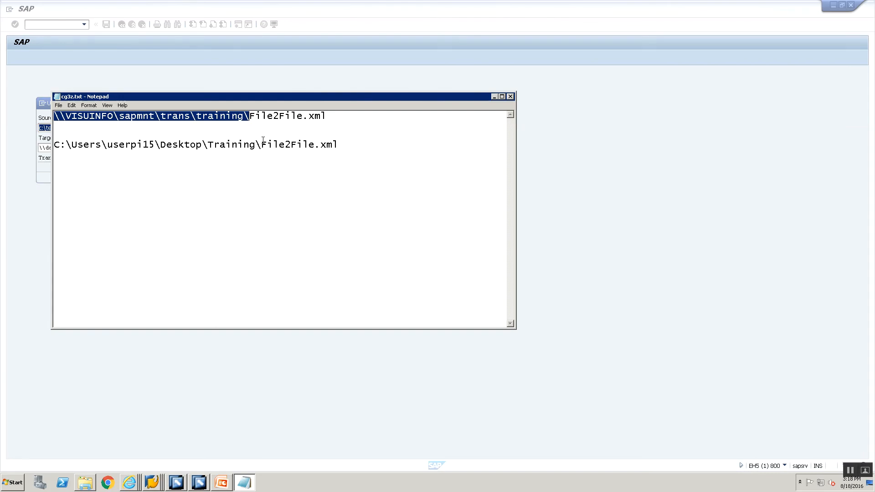
left_click_drag(259, 144, 54, 115)
left_click(97, 145)
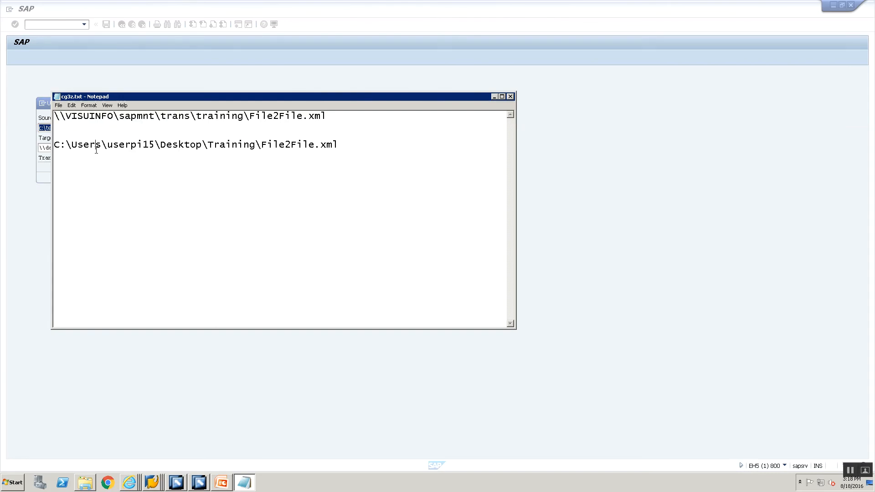
key("shift+End")
key("ctrl+c")
key("alt+Tab")
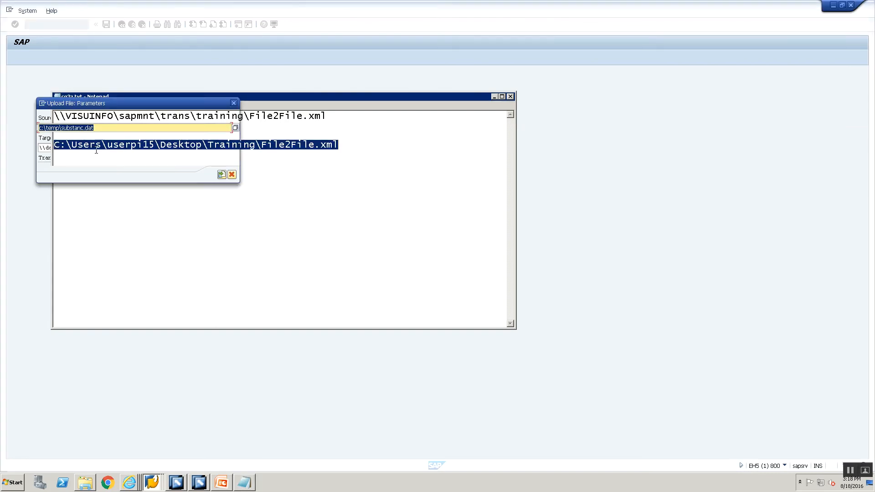
key("Delete")
key("ctrl+v")
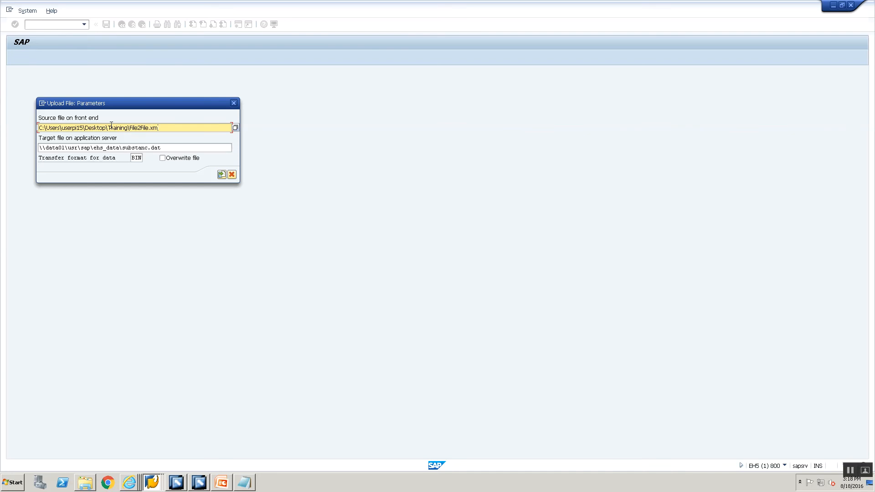
type("ICO")
Replace the target file on the application server with \\VISUINFO\sapmnt\trans\training\File2File.xml, copied from cg3z.txt
key("alt+Tab")
left_click(352, 120)
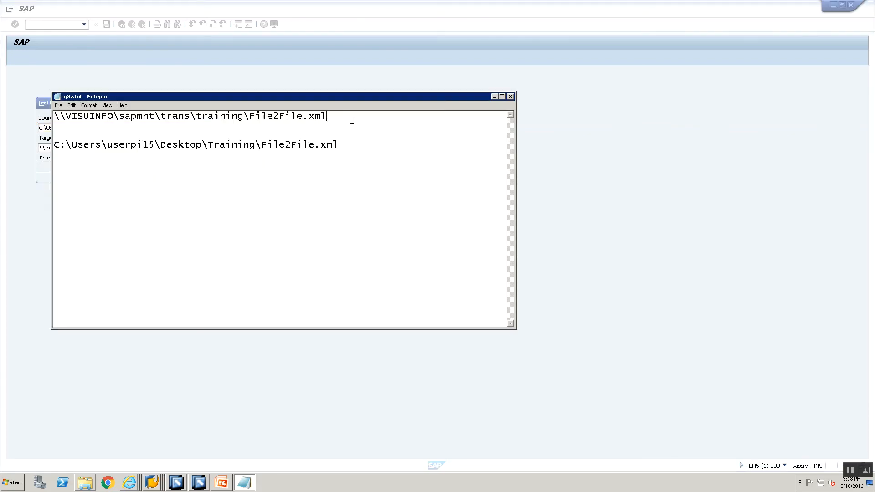
key("shift+Home")
key("ctrl+c")
key("alt+Tab")
left_click(171, 151)
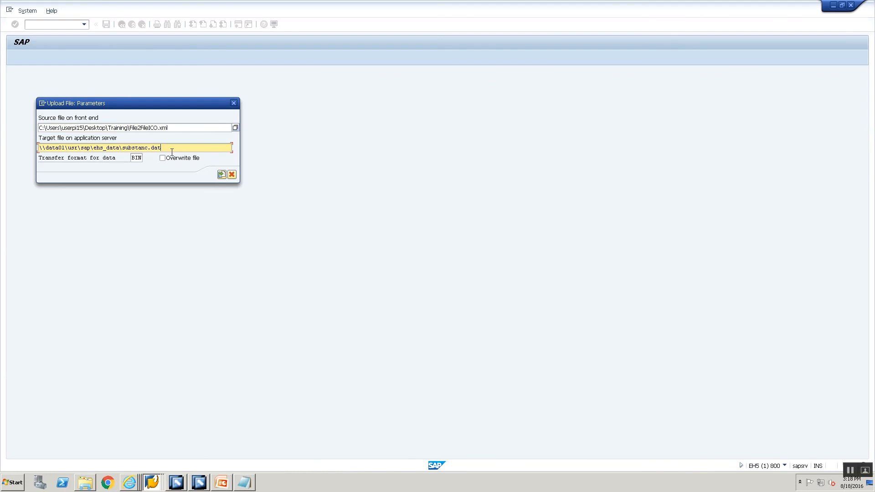
key("shift+Home")
key("Delete")
key("ctrl+v")
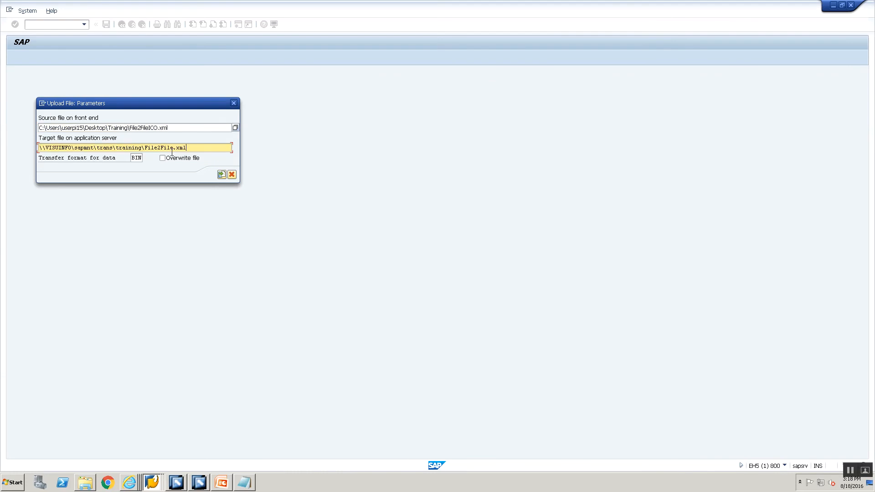
Upload File2FileICO.xml to \\VISUINFO\sapmnt\trans\training\File2FileICO.xml, checking the receiver and sender channels' file settings before transferring and allowing file access
type("ICO")
key("alt+Tab")
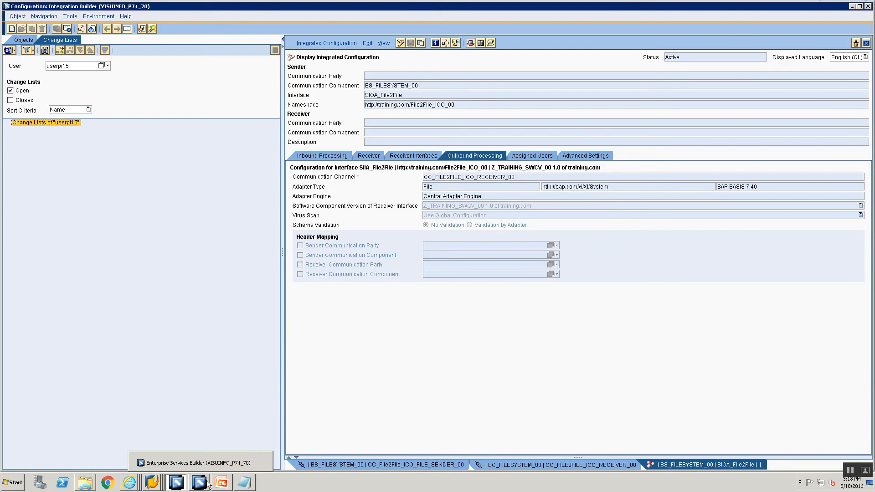
double_click(433, 177)
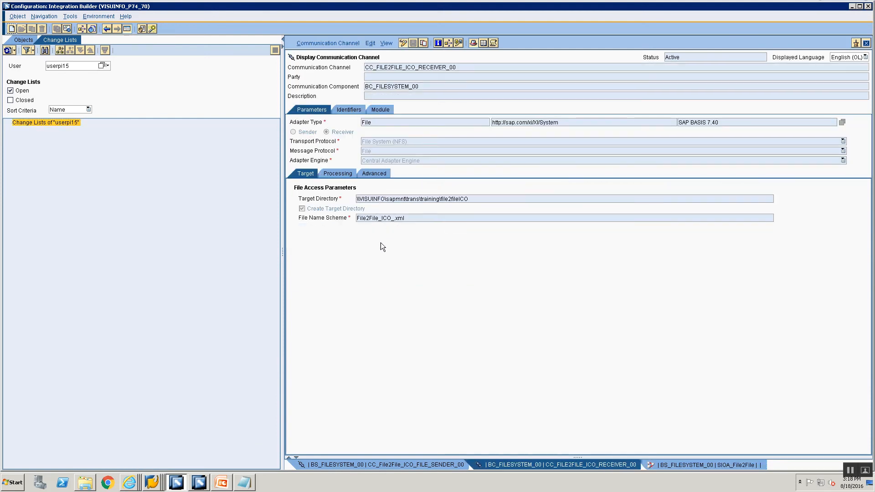
left_click(412, 465)
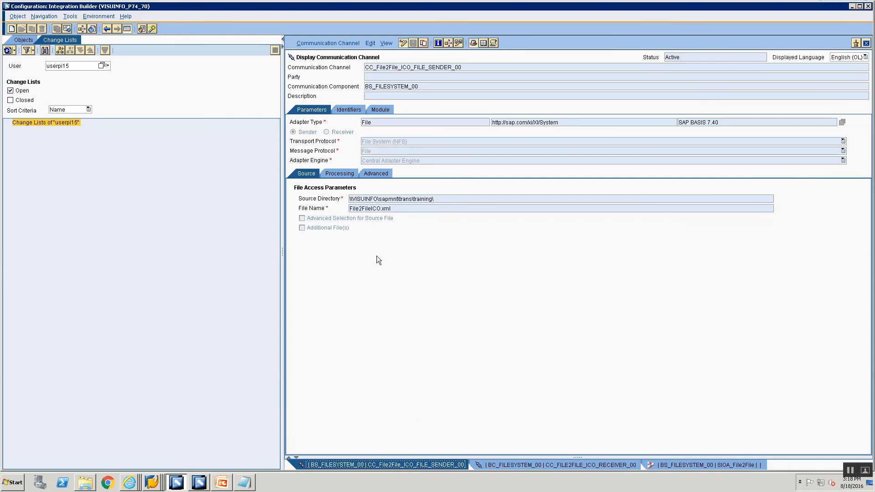
key("alt+Tab")
left_click(221, 174)
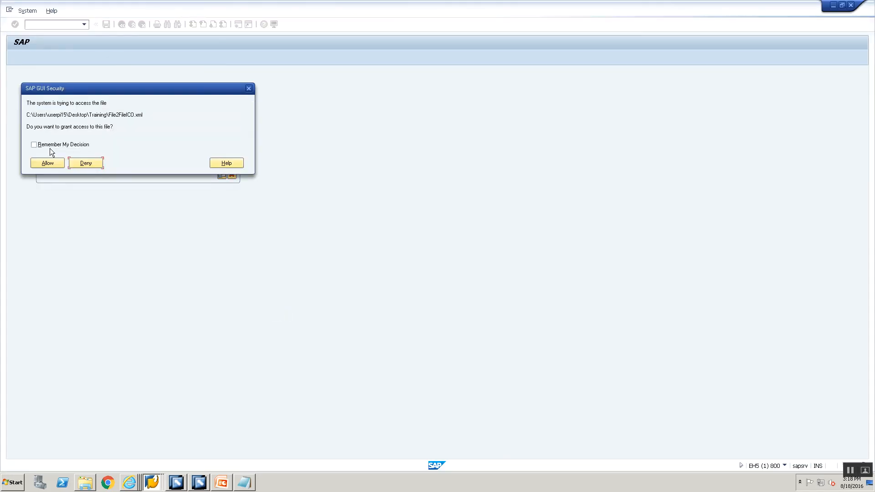
left_click(47, 163)
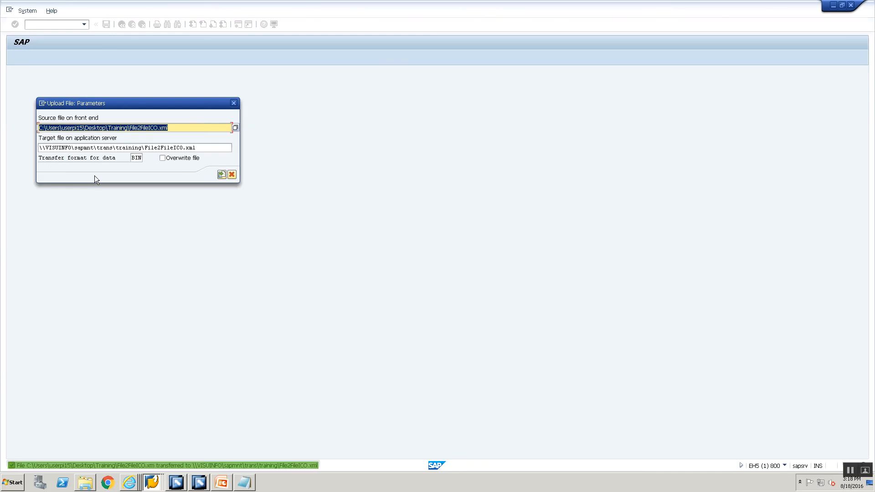
Switch to the application server directory listing, reopen the training folder and refresh its contents
left_click(152, 483)
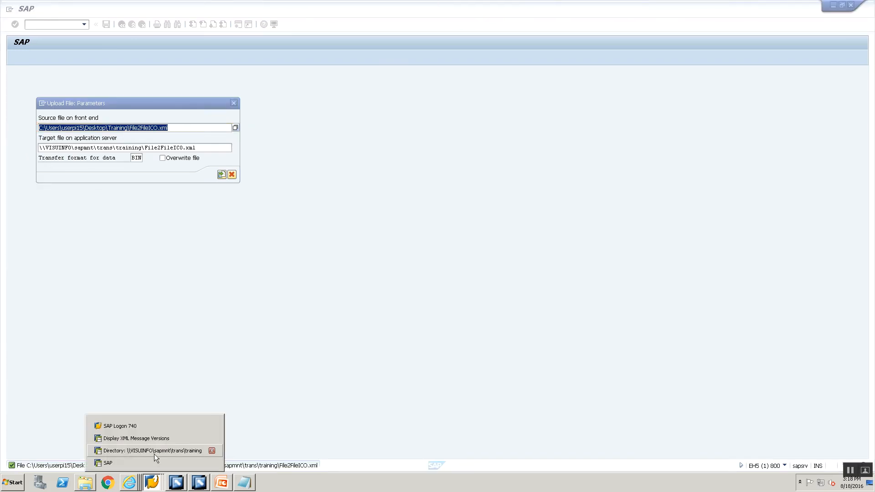
left_click(153, 451)
double_click(209, 90)
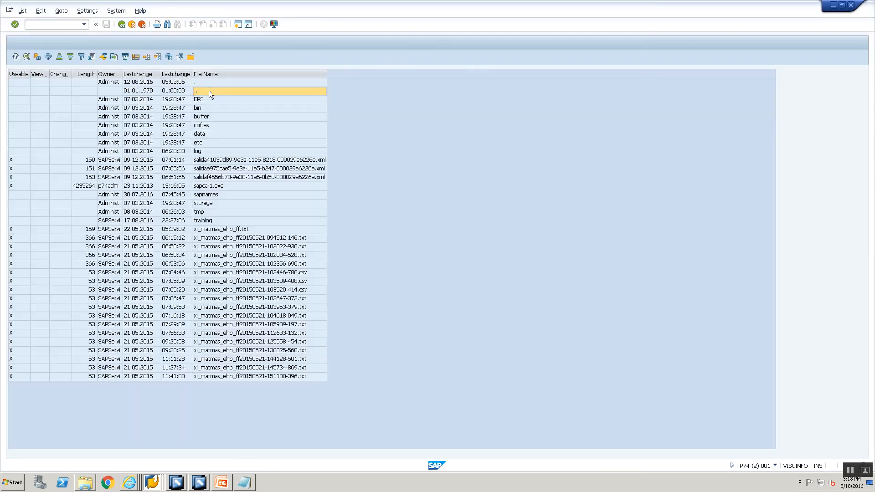
double_click(211, 222)
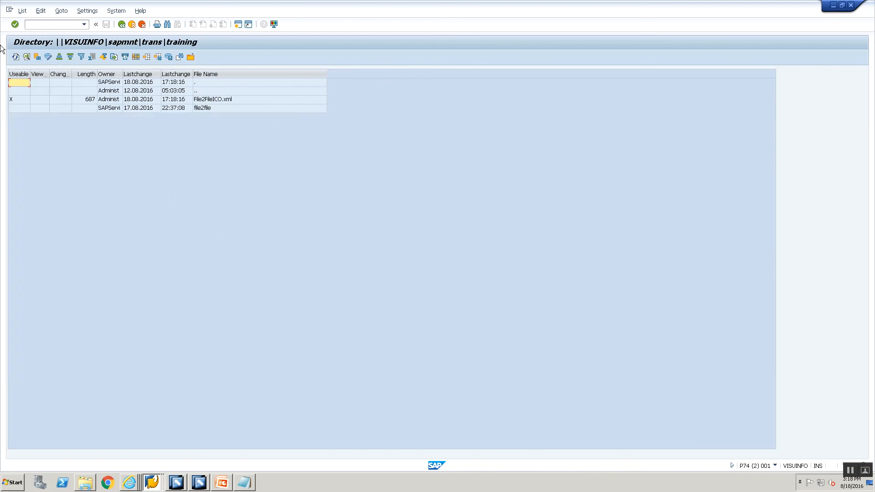
left_click(16, 57)
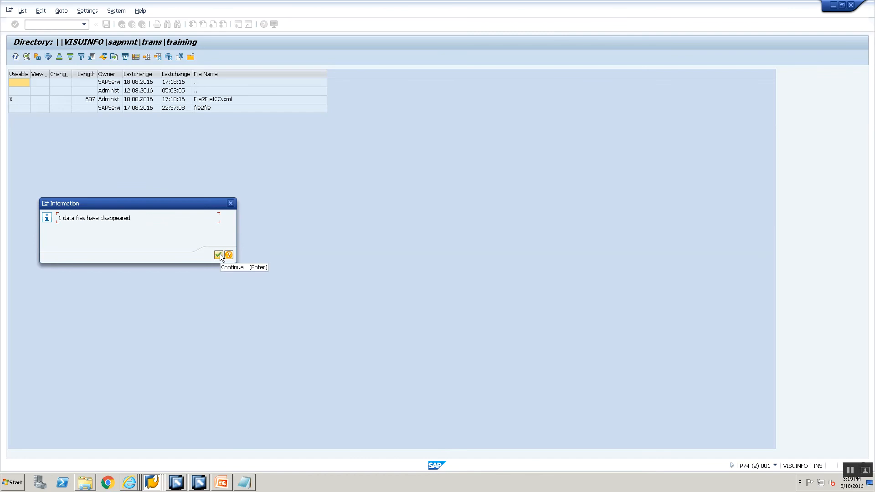
left_click(219, 255)
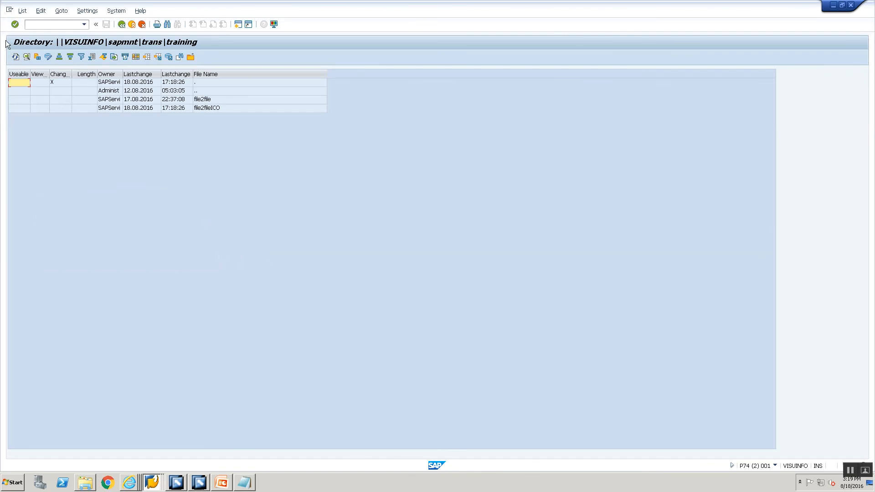
Open the file2fileICO folder and compare its output file with the target and processing settings of channel CC_FILE2FILE_ICO_RECEIVER_00
left_click(225, 108)
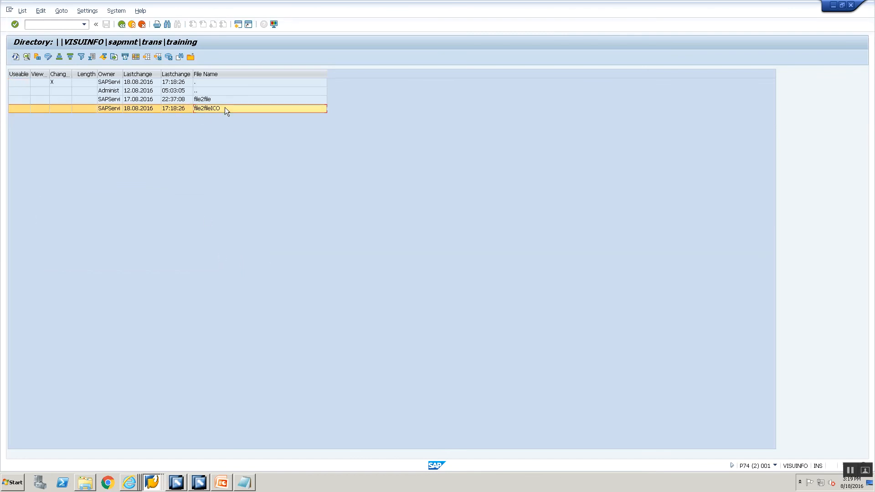
double_click(225, 108)
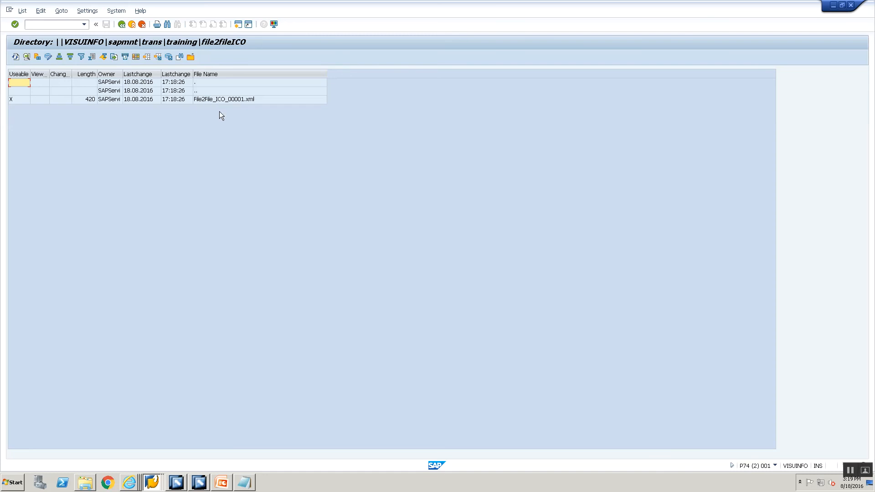
left_click(176, 482)
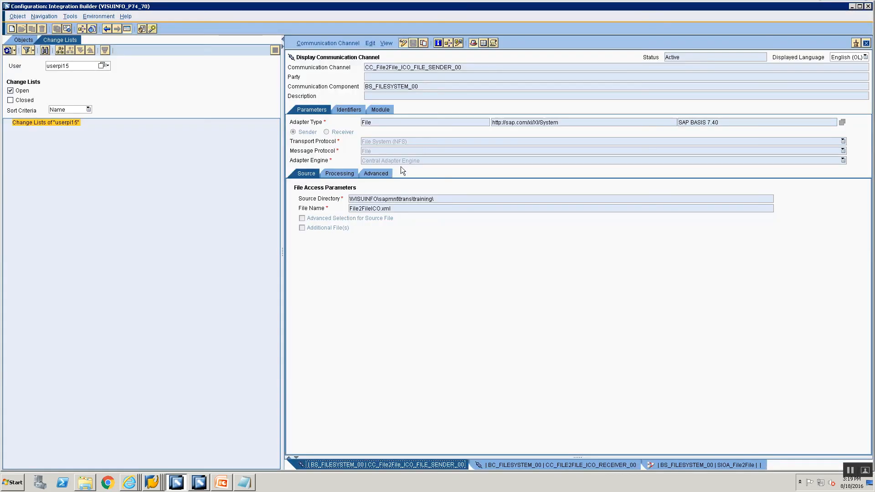
left_click(605, 465)
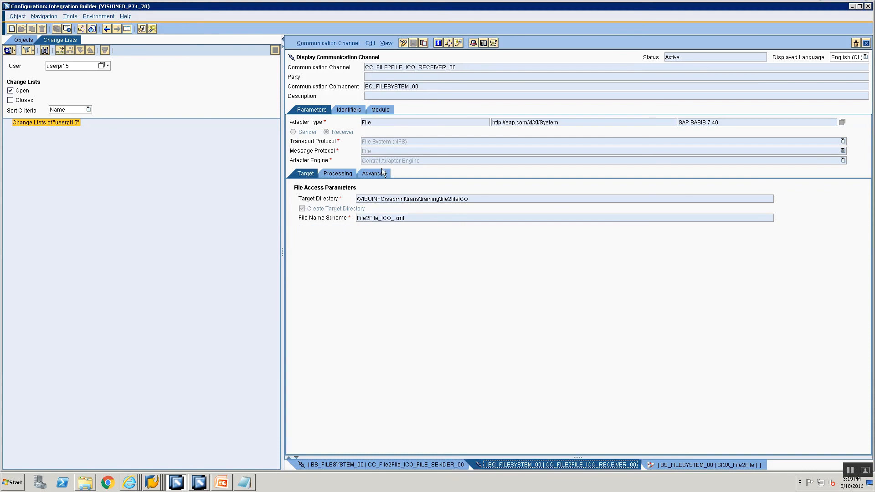
left_click(346, 172)
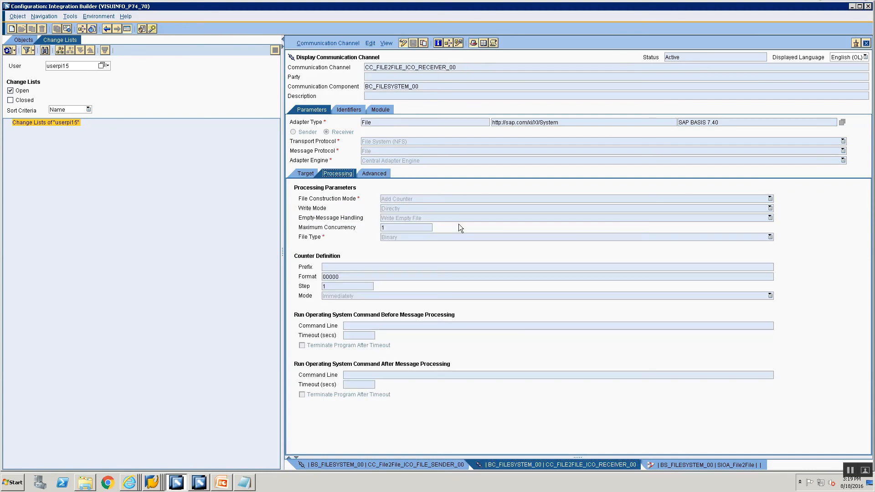
key("alt+Tab")
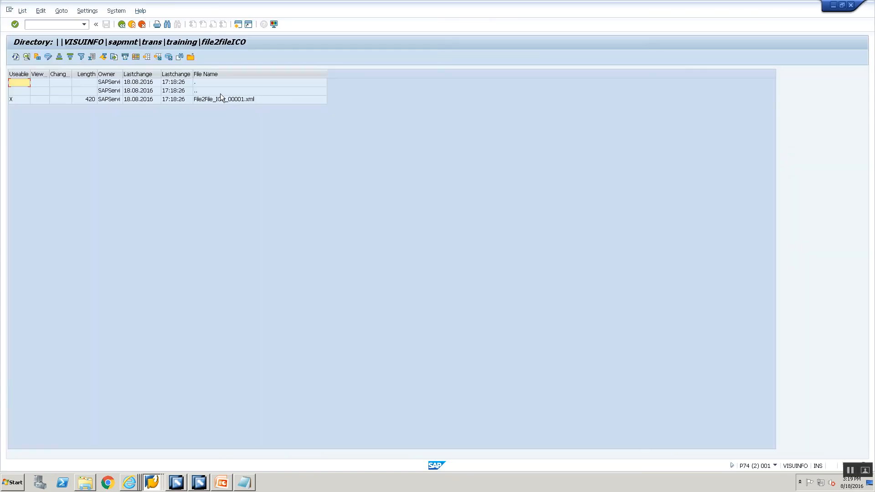
Open Integration Engine monitoring in a new session and run the Monitor for Processed XML Messages twice with the default selection criteria
left_click(58, 25)
type("/osxmb")
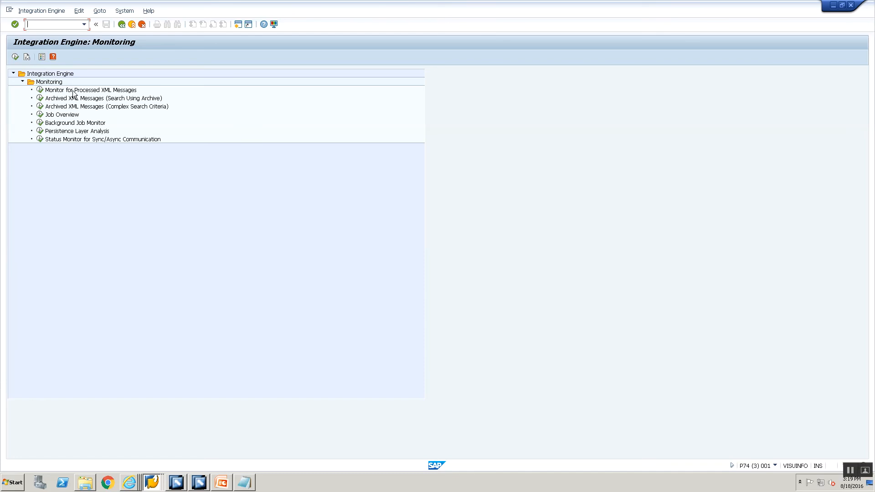
left_click(73, 91)
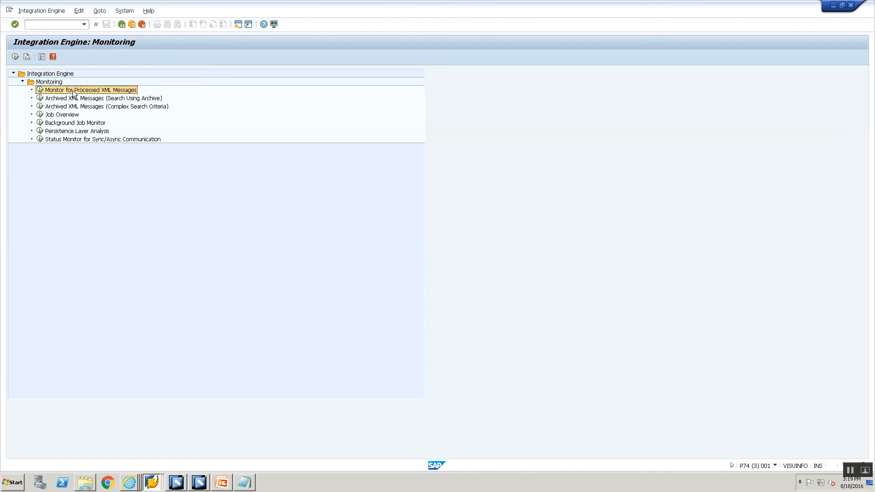
double_click(73, 90)
left_click(15, 57)
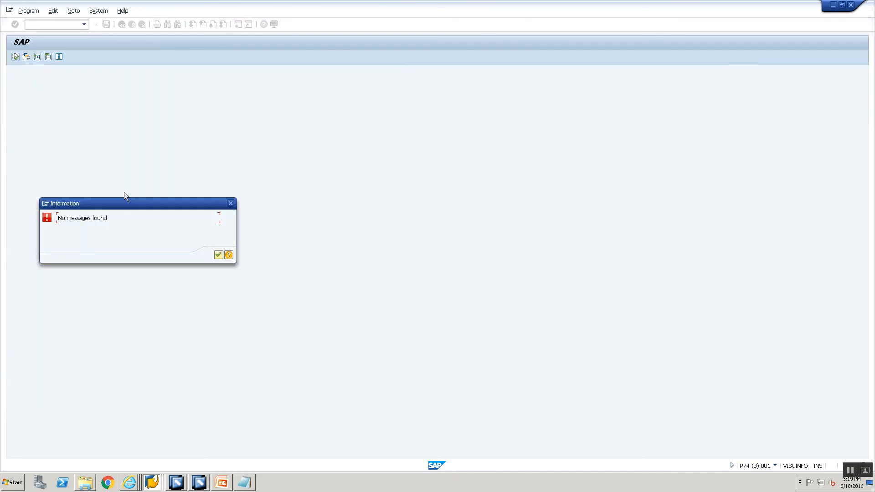
left_click(217, 255)
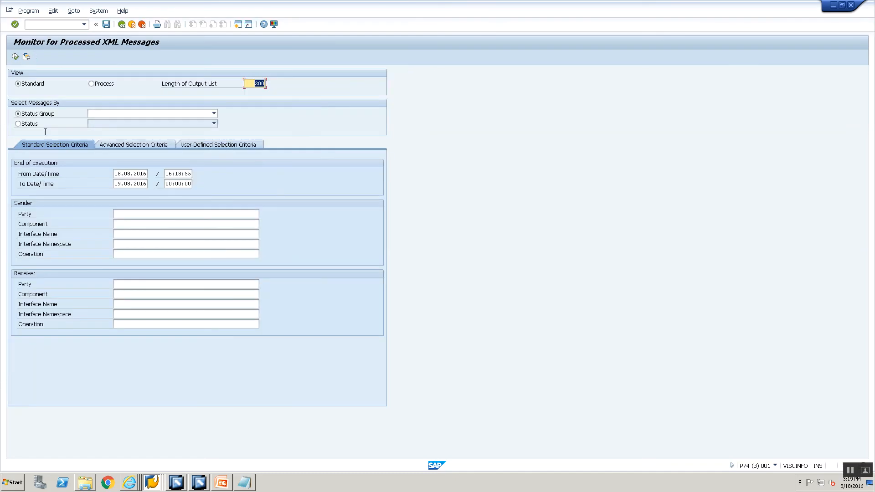
left_click(15, 57)
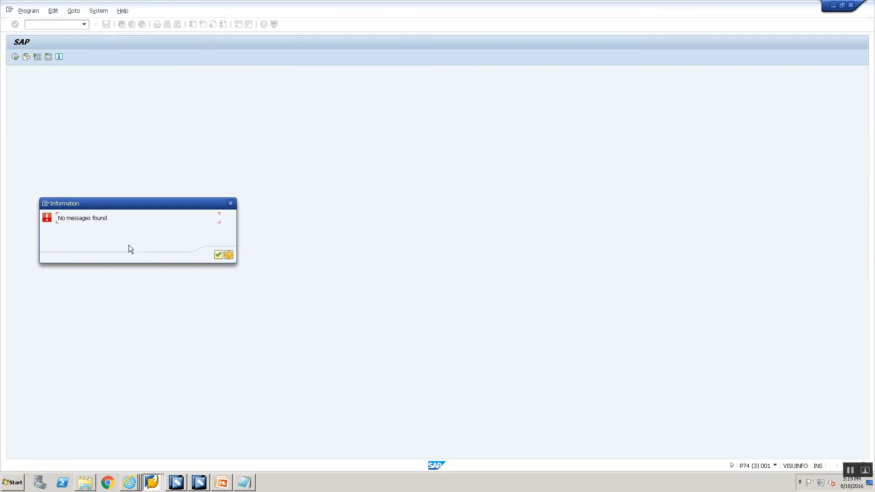
left_click(217, 256)
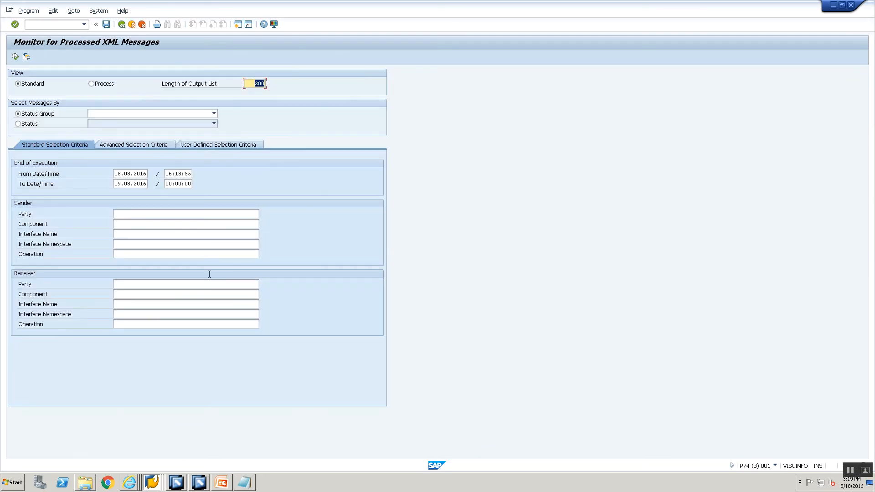
Switch to the PowerPoint presentation and show the SAP PI Message Processing Options slide
left_click(198, 479)
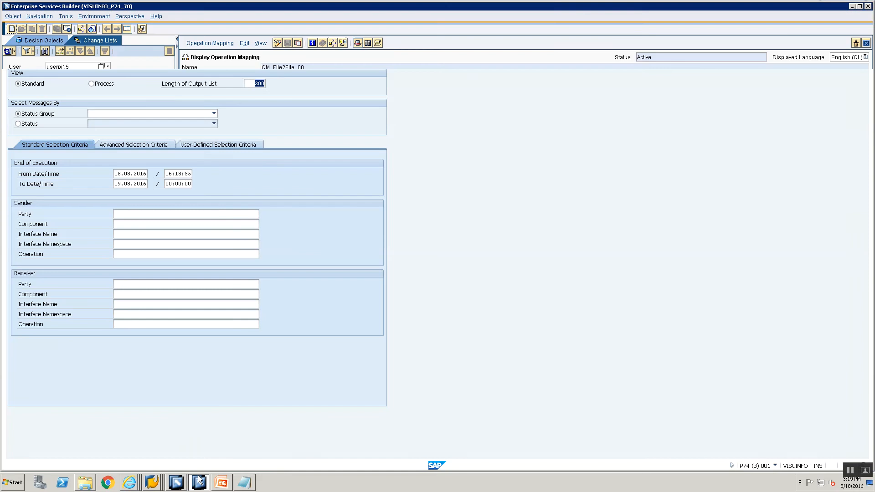
left_click(199, 481)
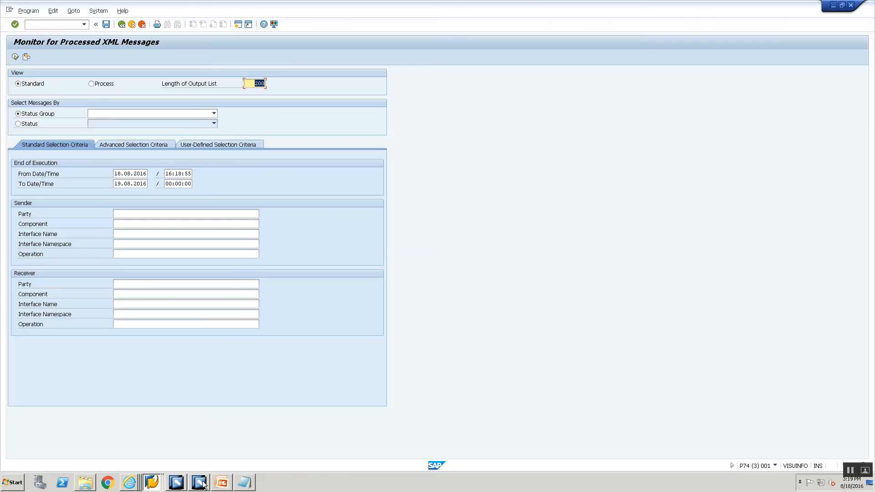
left_click(222, 483)
left_click(53, 119)
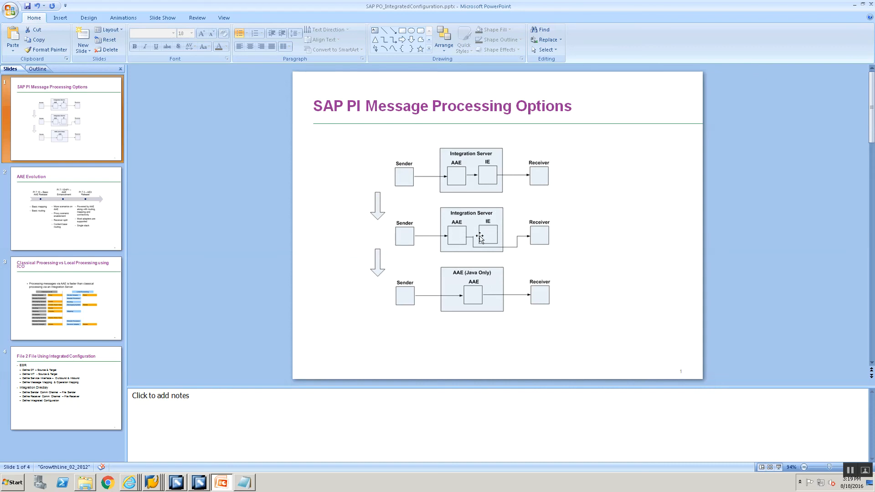
Return to the Monitor for Processed XML Messages in SAP GUI and repeat the message search with the default criteria
key("alt+Tab")
key("alt+Tab")
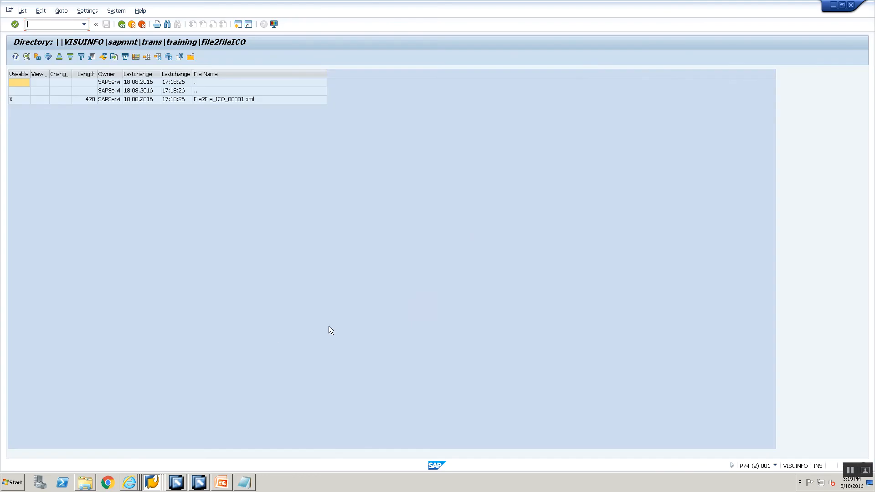
key("alt+Tab")
key("alt+Tab")
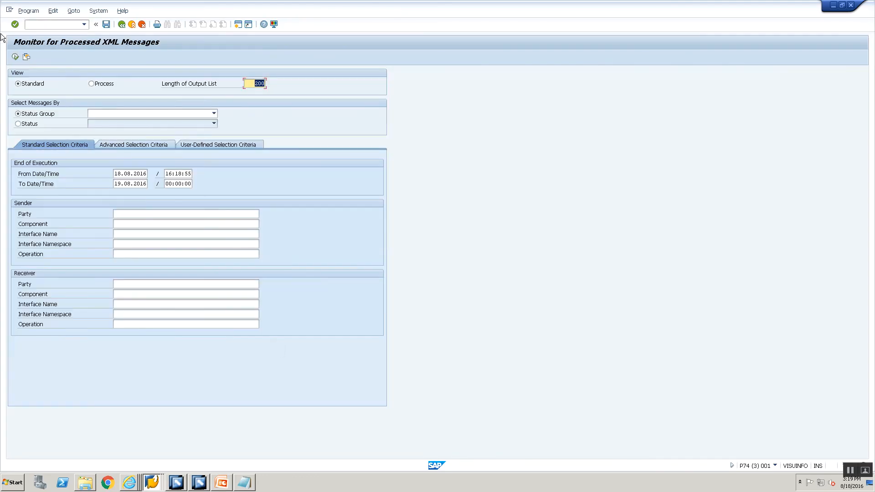
left_click(15, 59)
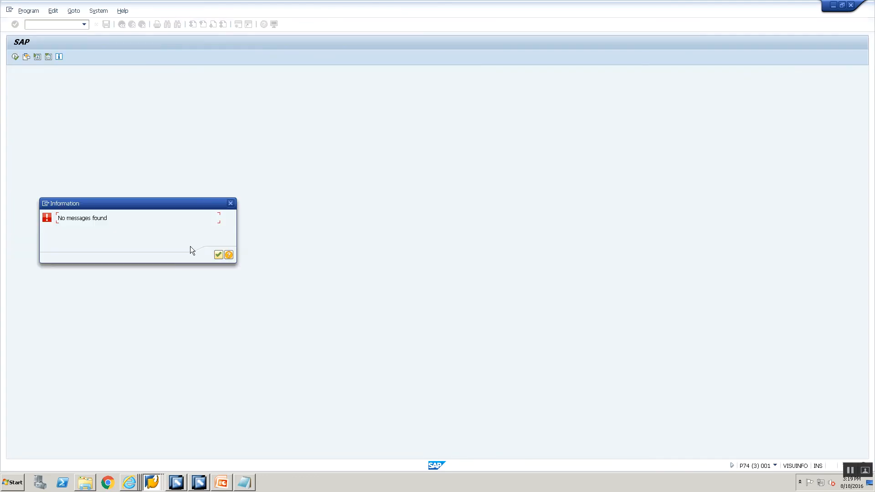
left_click(221, 256)
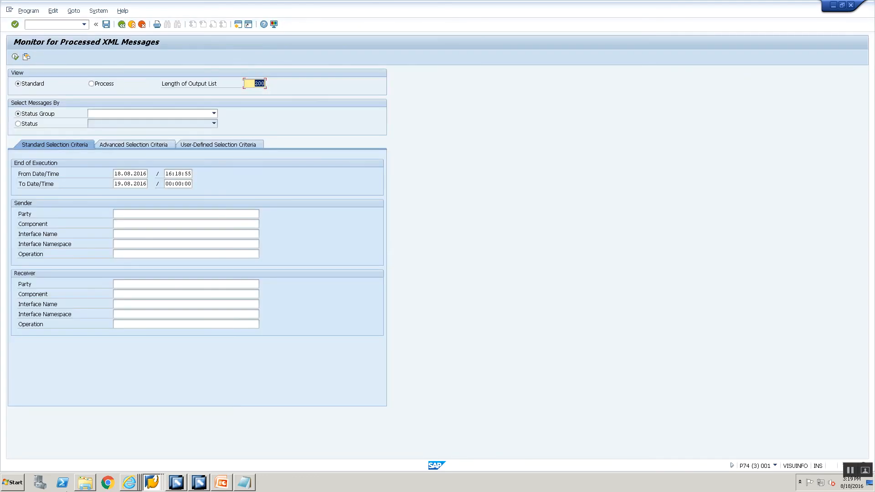
Switch to Internet Explorer, close the surplus tabs and open the Adapter Engine monitoring page from Configuration and Monitoring Home
left_click(130, 482)
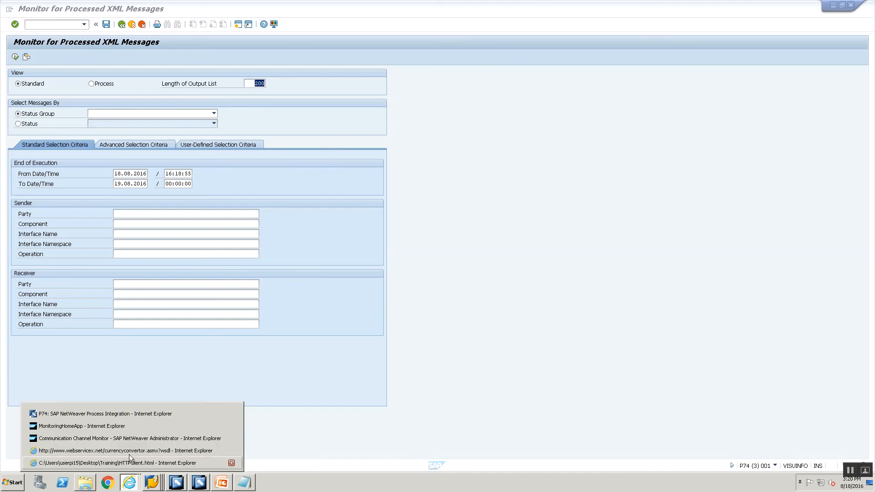
left_click(130, 426)
left_click(638, 16)
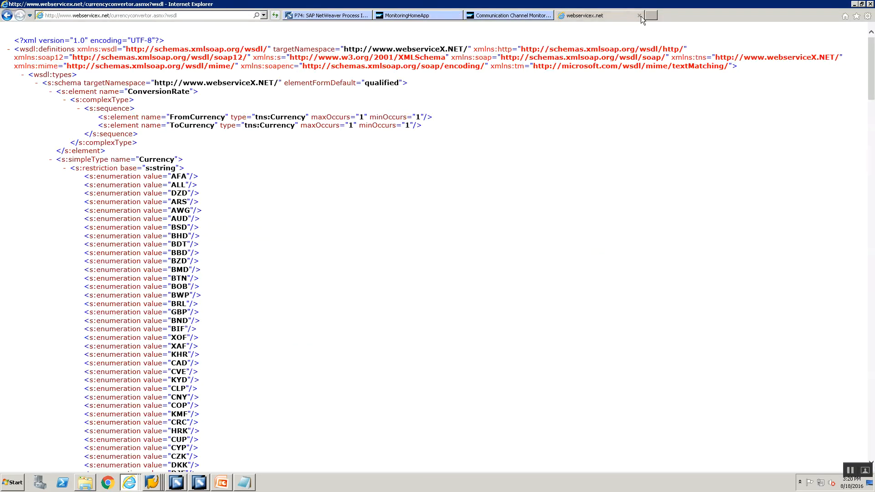
left_click(641, 15)
left_click(638, 16)
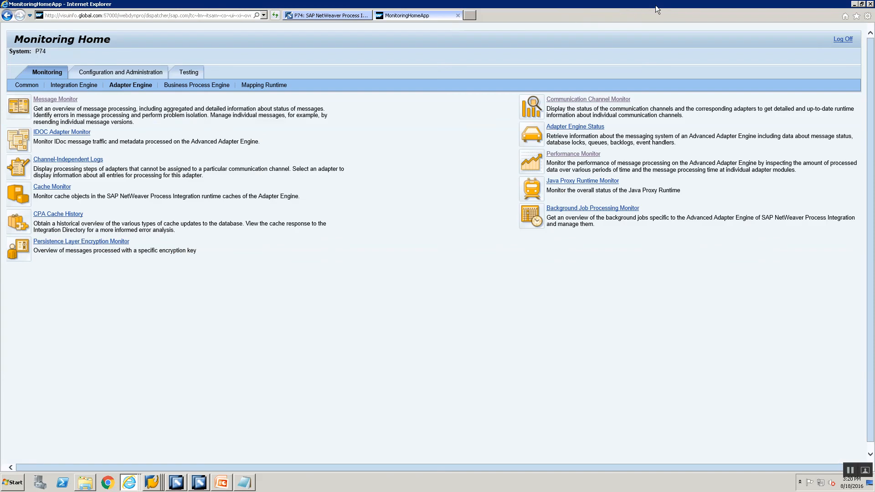
left_click(457, 16)
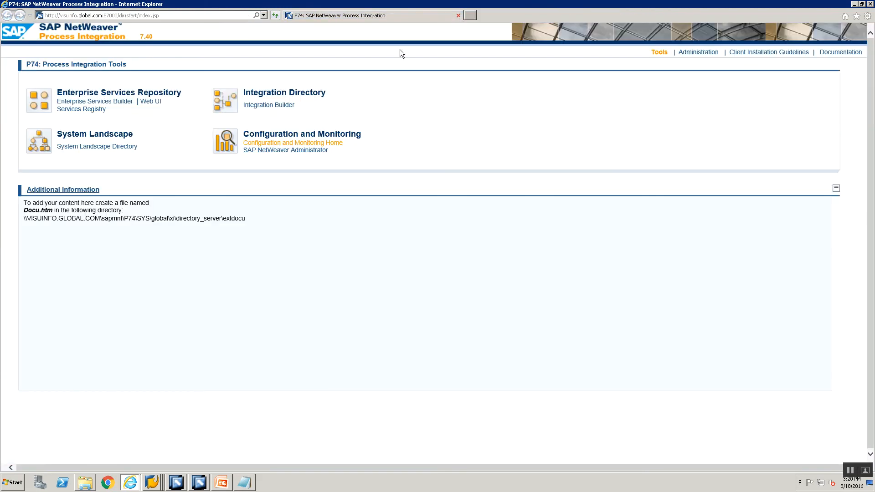
left_click(312, 144)
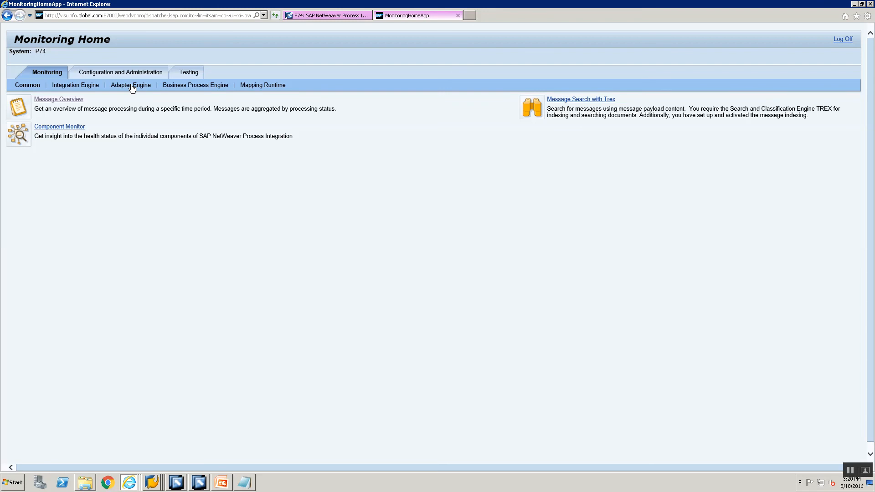
left_click(132, 86)
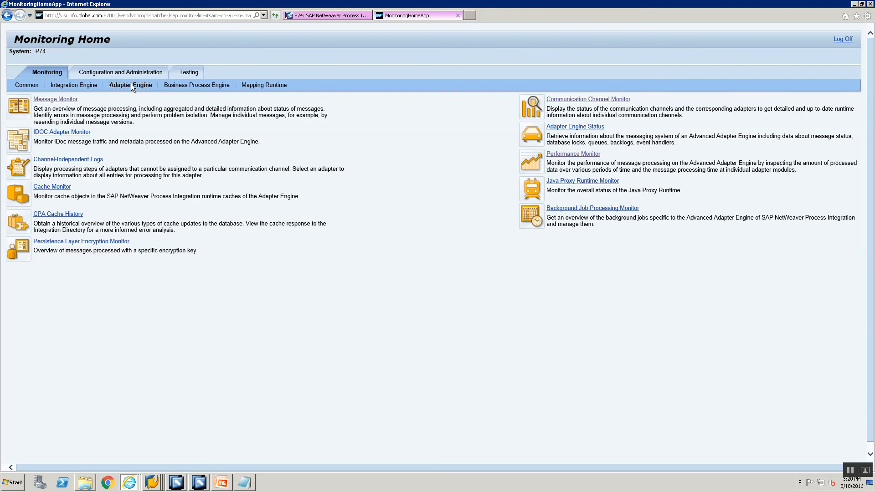
Open the Message Monitor and display the message status overview for 18.08.2016 20:30:00 to 21:30:00
left_click(68, 100)
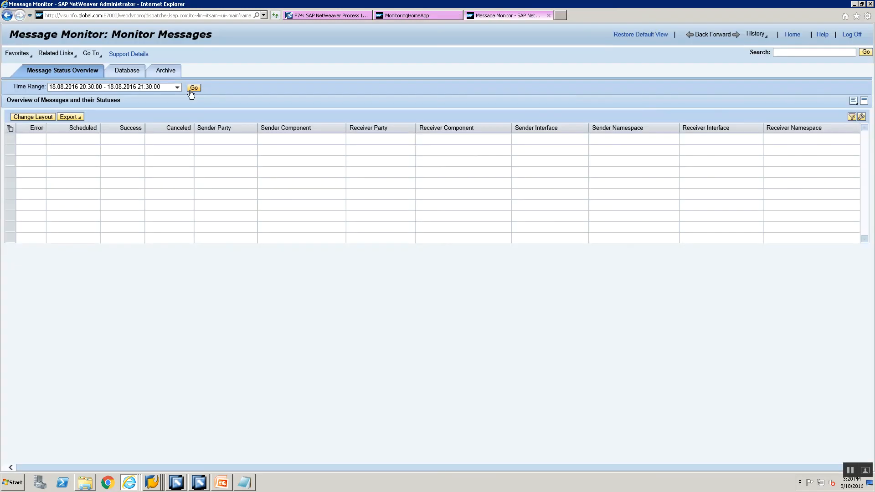
left_click(191, 88)
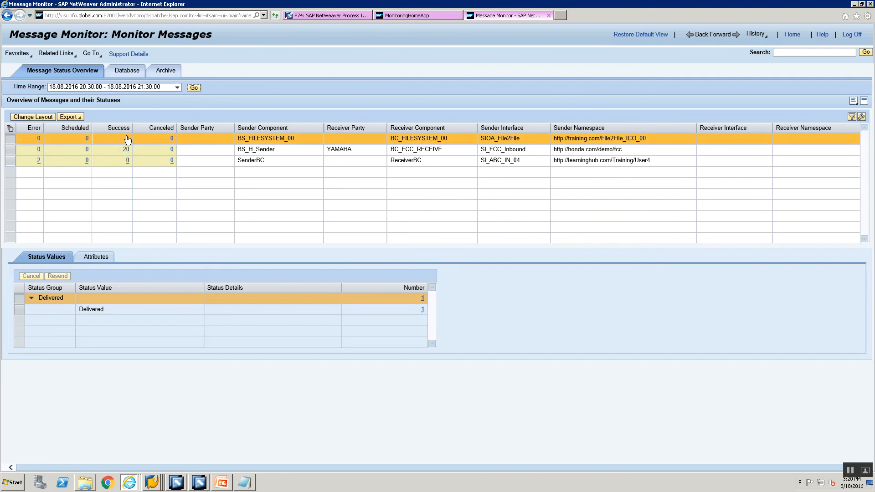
Open the Communication Channel Monitor from Monitoring Home and search for CC_FILE2FILE_ICO_RECEIVER_00, copying the channel name from Integration Builder
left_click(430, 16)
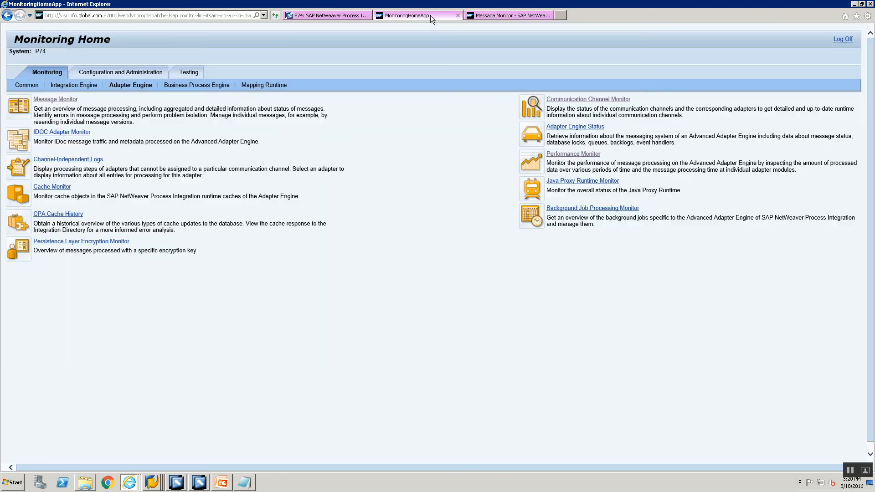
left_click(595, 99)
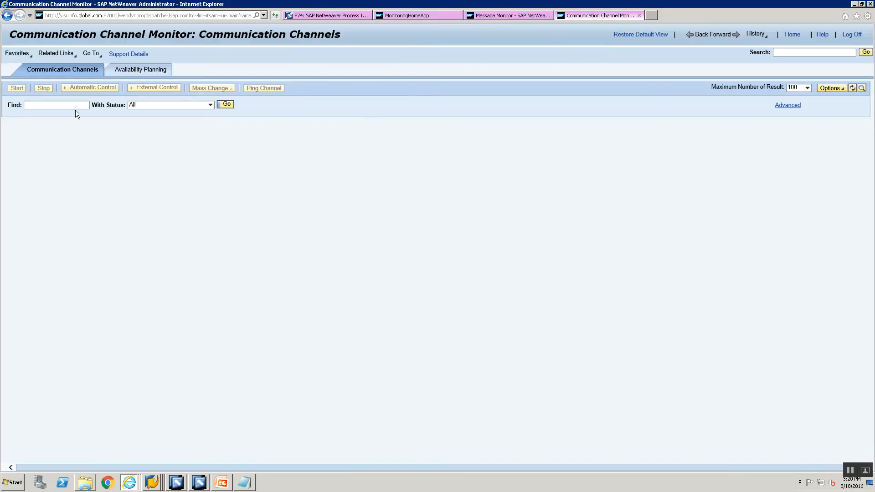
left_click(184, 483)
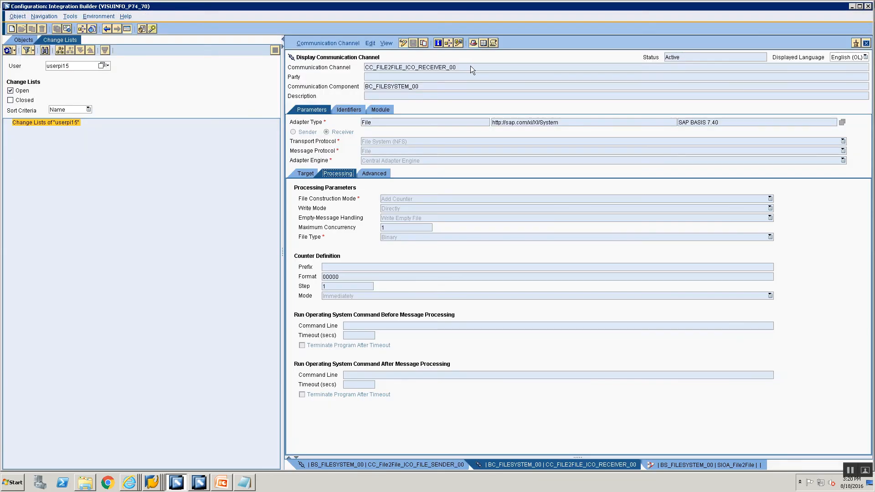
double_click(470, 64)
key("alt+Tab")
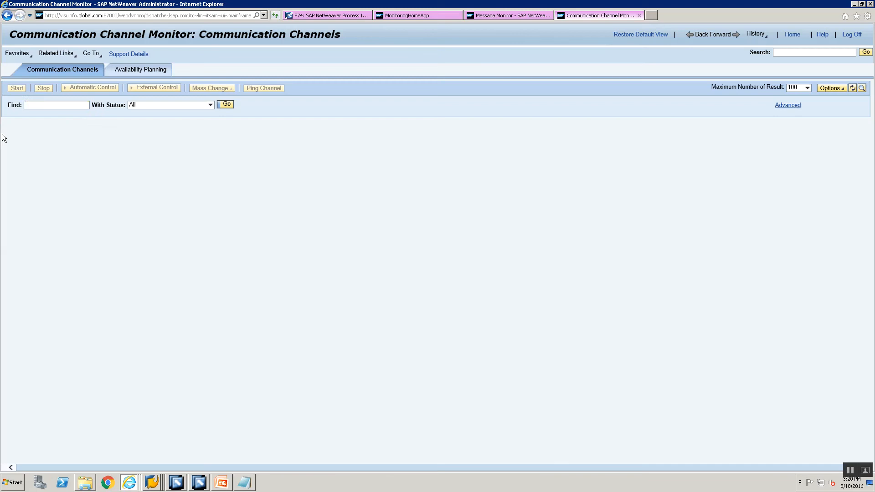
left_click(66, 108)
key("ctrl+v")
left_click(225, 105)
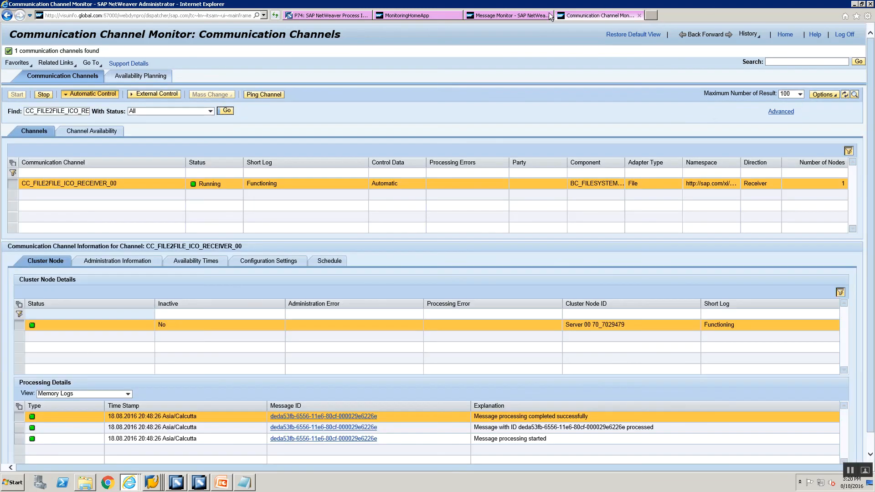
In the Message Monitor, open the successful SIOA_File2File message and read through its Message Log to the end
left_click(523, 16)
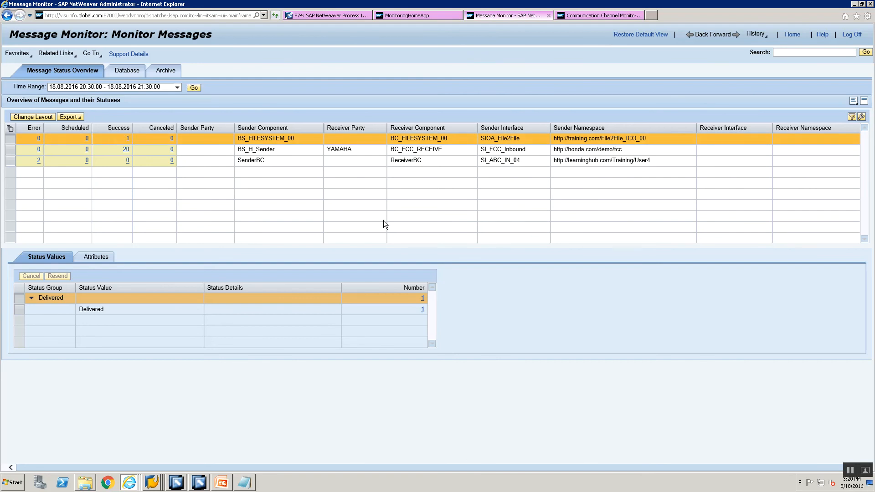
scroll(208, 407, "down", 2)
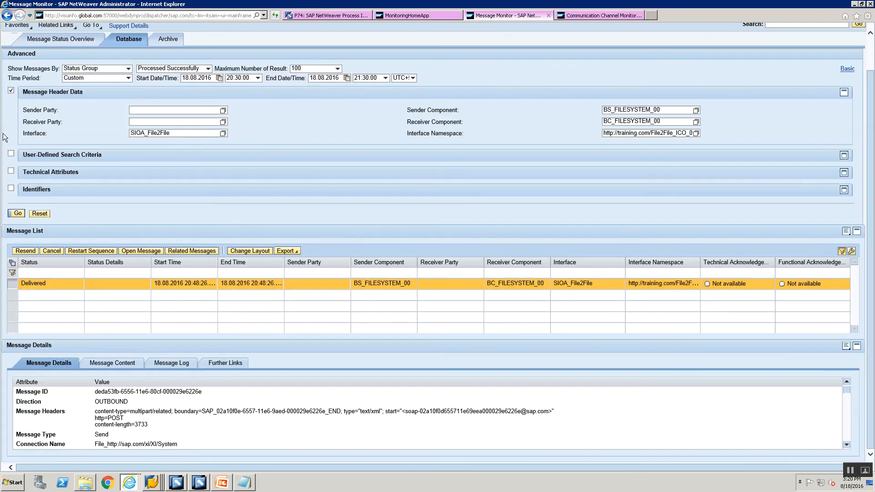
left_click(177, 367)
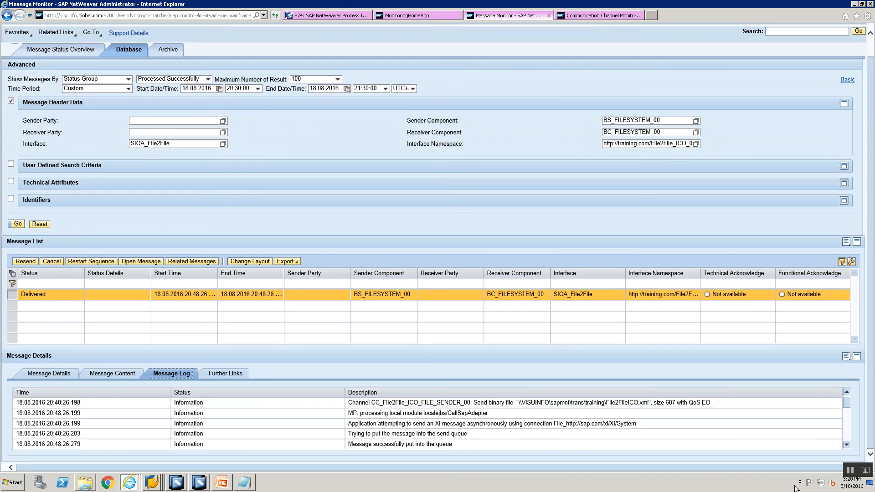
left_click(846, 431)
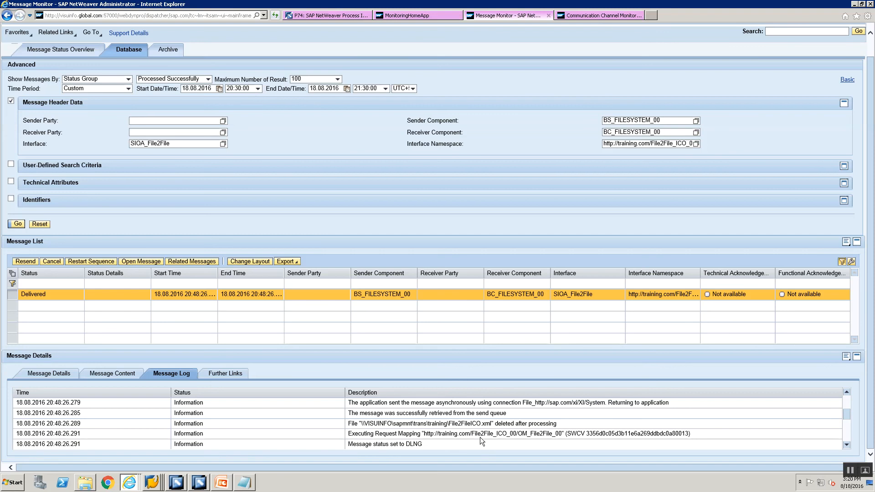
left_click(843, 431)
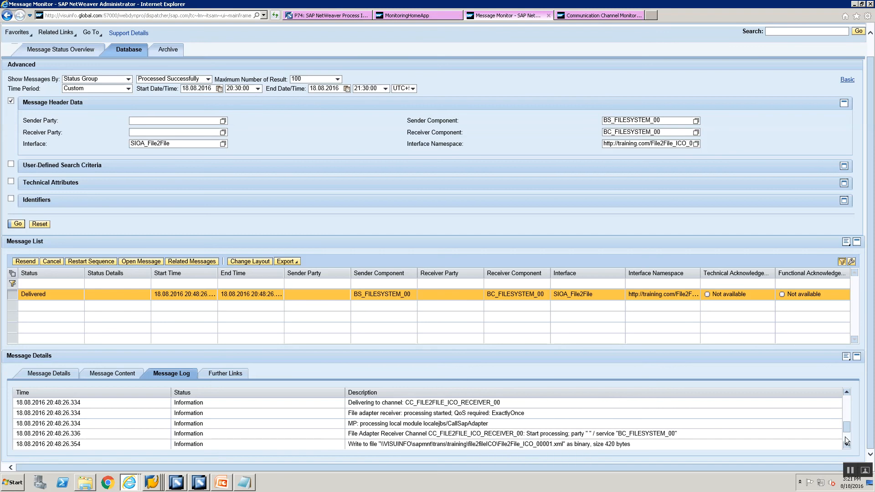
scroll(845, 436, "down", 1)
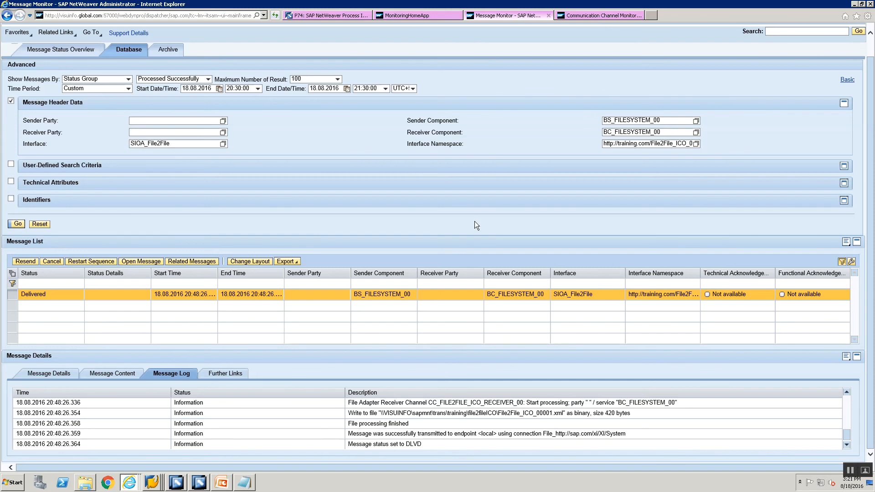
Switch to SAP GUI and upload File2FileICO.xml in BIN format to \\VISUINFO\sapmnt\trans\training\File2FileICO.xml
key("alt+Tab")
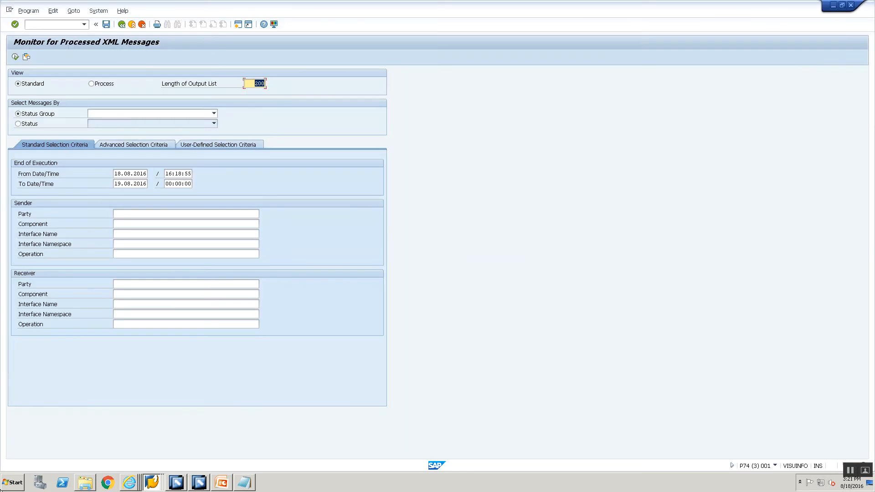
key("alt+Tab")
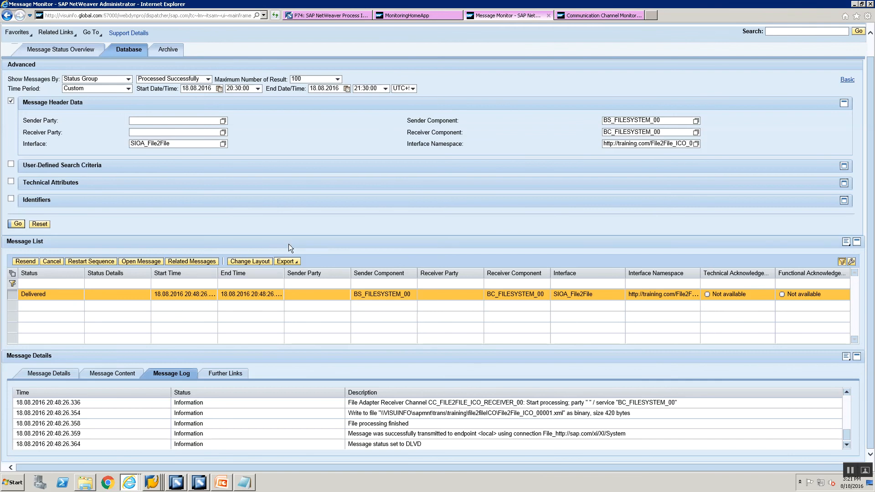
left_click(151, 482)
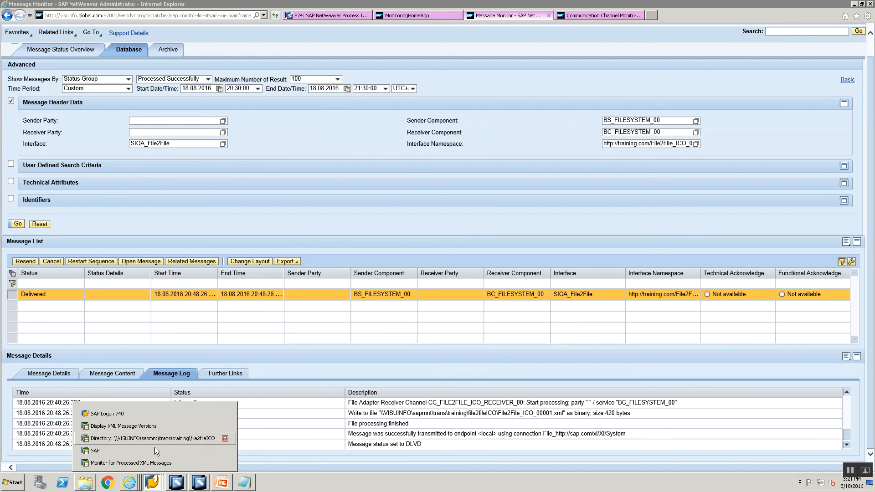
left_click(152, 450)
left_click(221, 175)
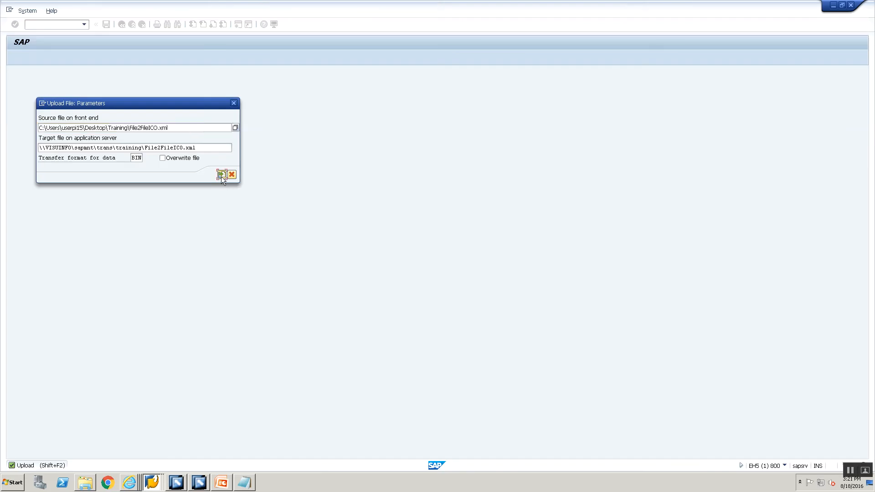
Go to the directory window, move up from file2fileICO to the training directory, and refresh it repeatedly to check whether File2FileICO.xml is picked up
key("alt+Tab")
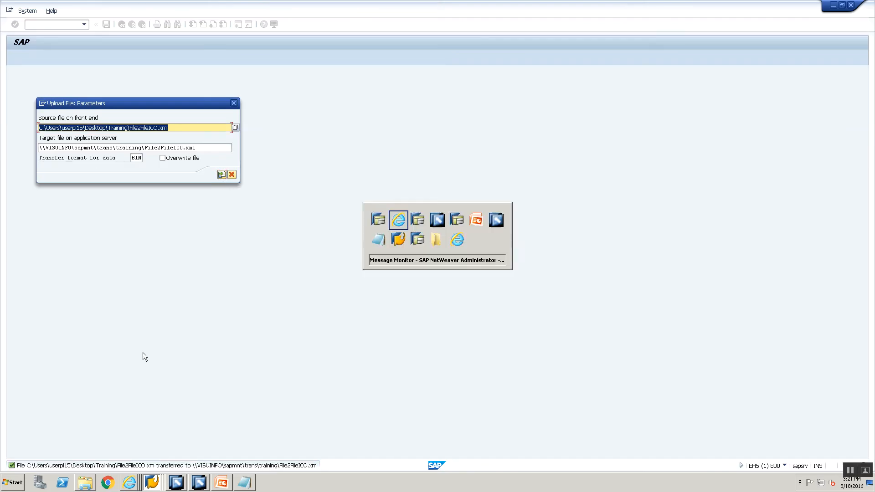
key("alt+Tab")
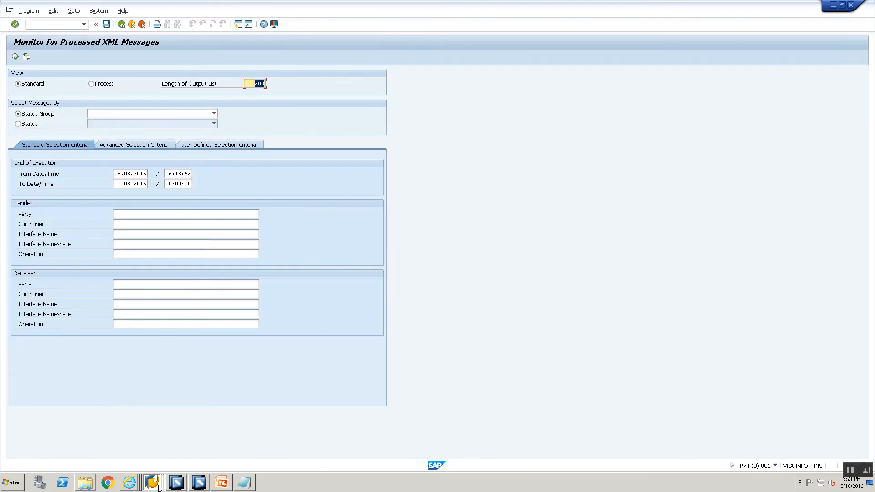
mouse_move(160, 485)
left_click(158, 439)
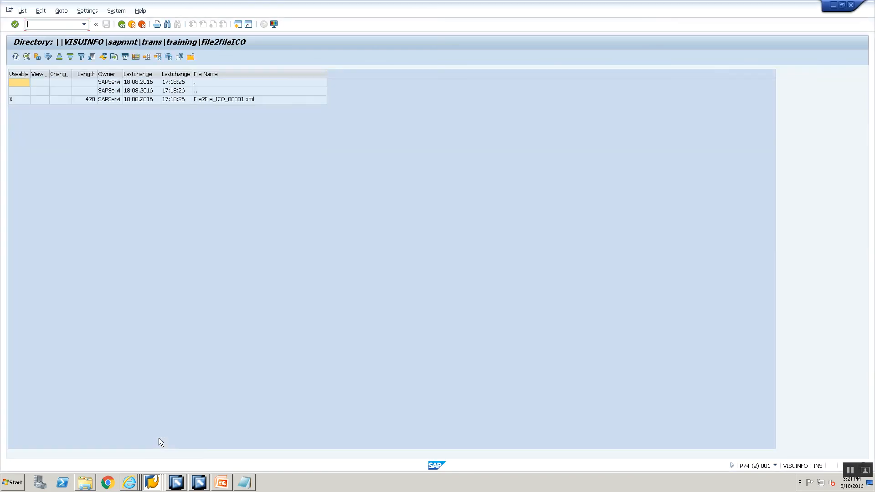
double_click(207, 92)
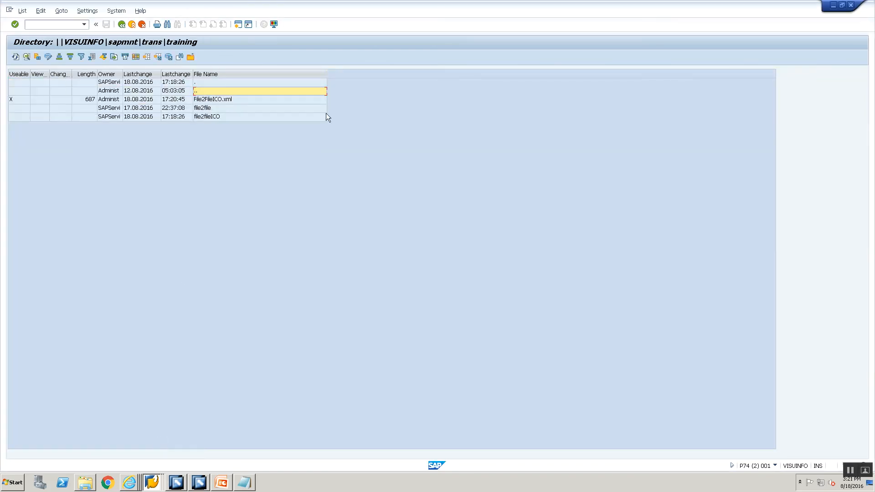
left_click(227, 100)
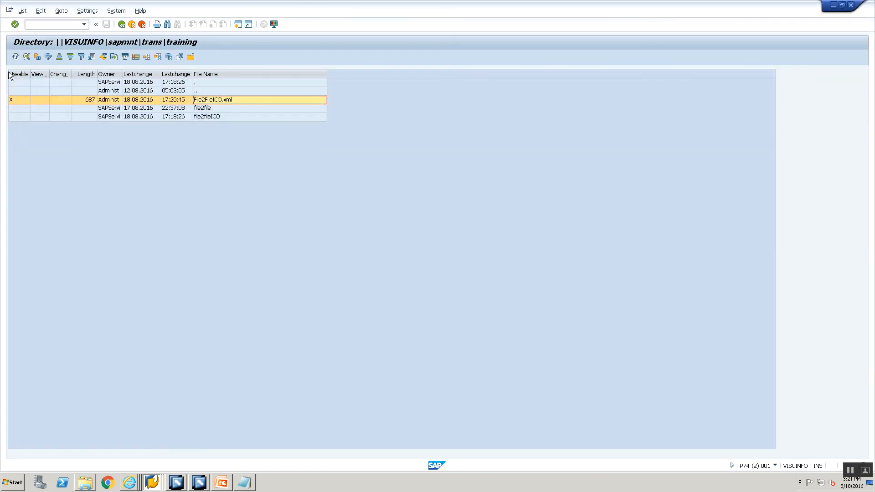
left_click(15, 57)
left_click(15, 57)
left_click(15, 57)
left_click(15, 57)
left_click(14, 59)
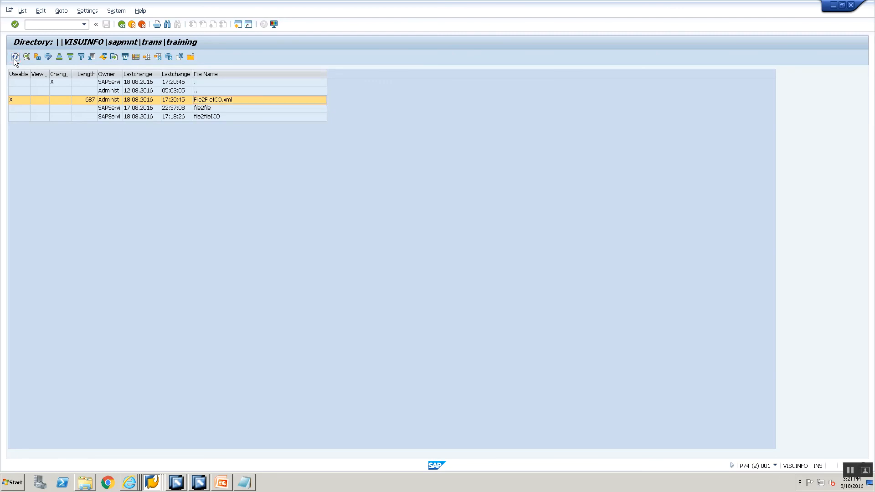
Switch to Integration Builder and copy the name of the sender channel CC_File2File_ICO_FILE_SENDER_00
left_click(175, 482)
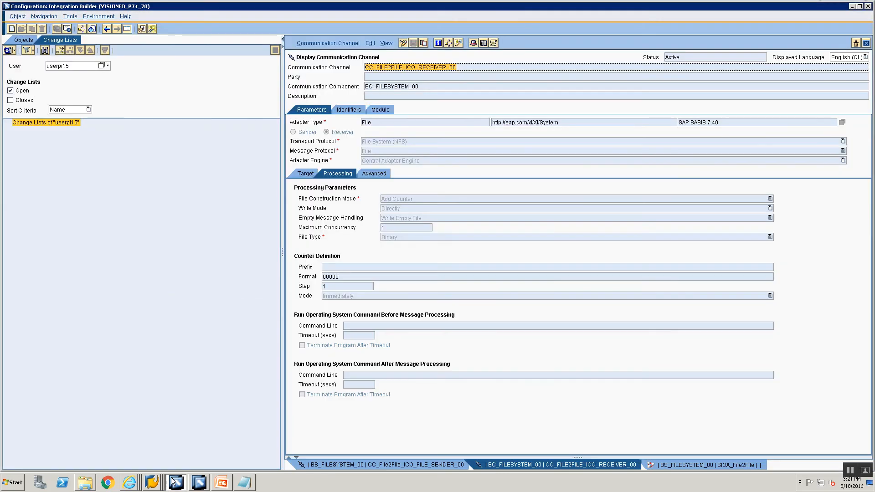
left_click(420, 464)
double_click(470, 67)
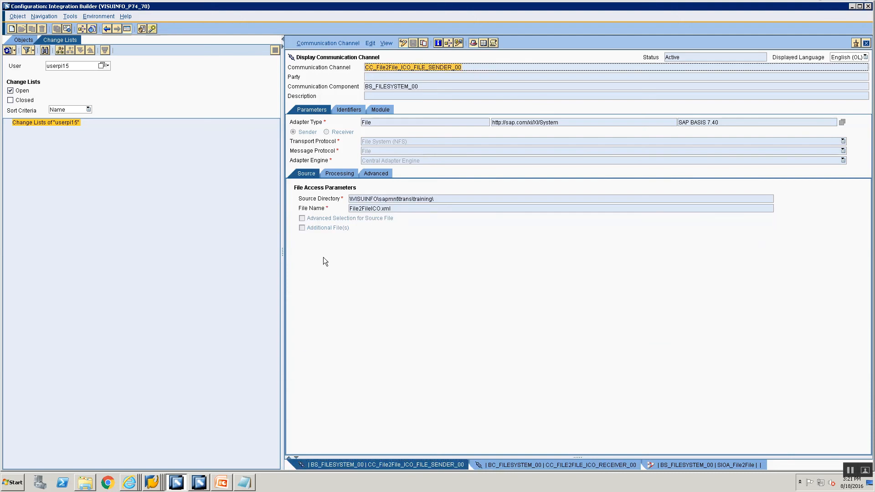
Switch to Internet Explorer, find CC_File2File_ICO_FILE_SENDER_00 in the Communication Channel Monitor, and stop and restart the channel
key("alt+Tab")
key("alt+Tab")
key("alt+Tab")
key("alt+Tab")
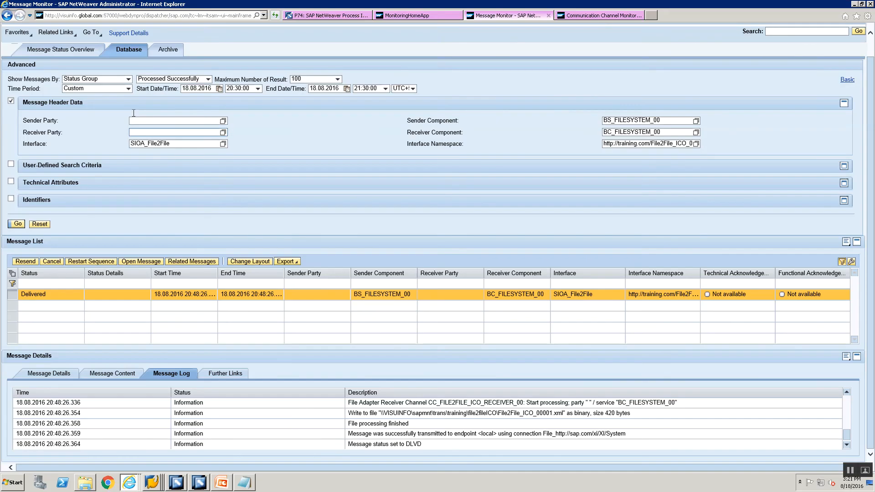
left_click(576, 15)
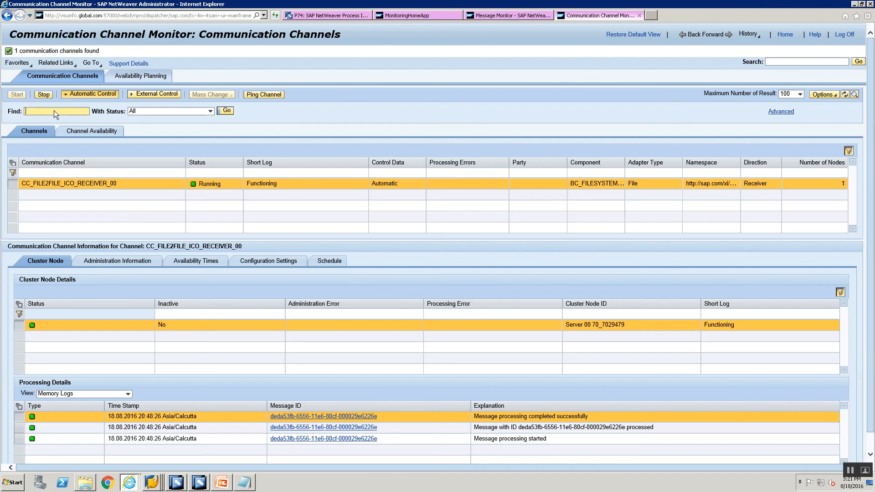
key("ctrl+v")
left_click(228, 111)
left_click(44, 95)
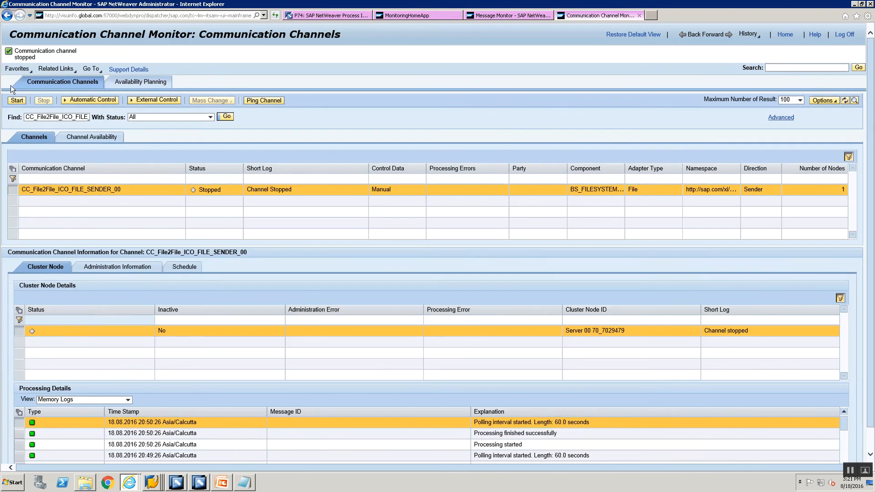
left_click(17, 100)
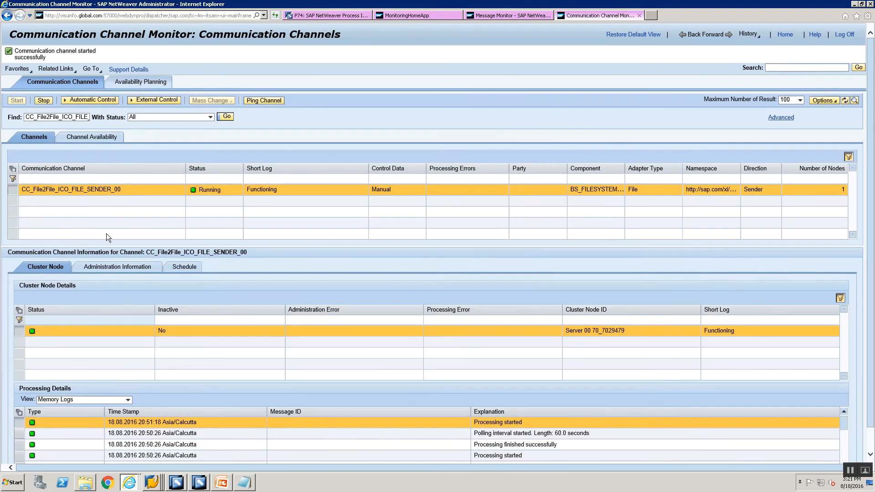
Switch to the SAP GUI directory window, refresh the training directory and open the file2fileICO folder to check the output files
key("alt+Tab")
key("alt+Tab")
key("alt+Tab")
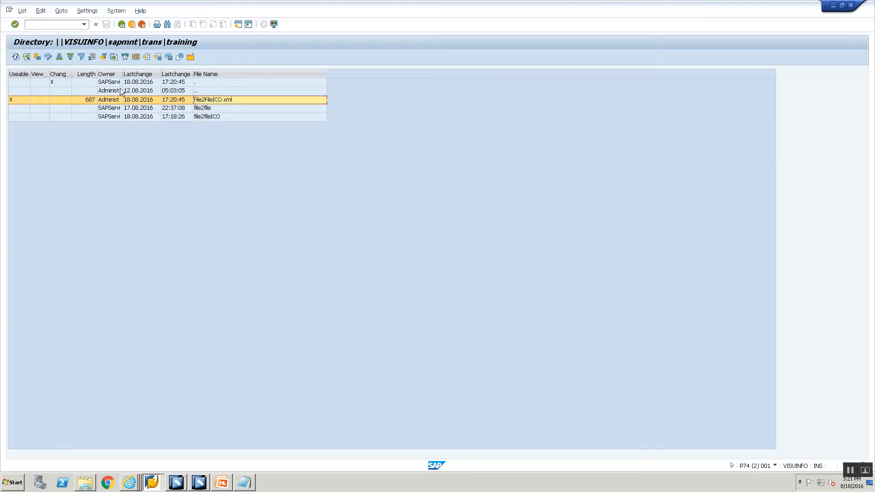
left_click(15, 56)
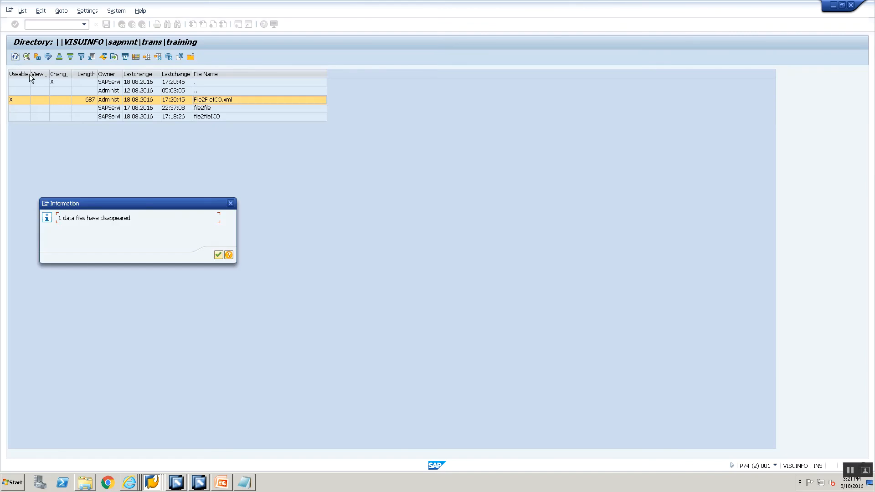
left_click(221, 255)
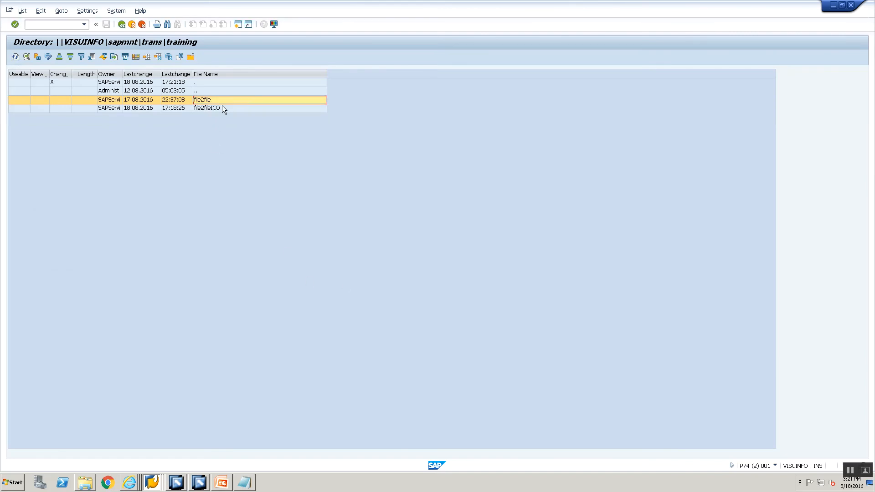
double_click(222, 108)
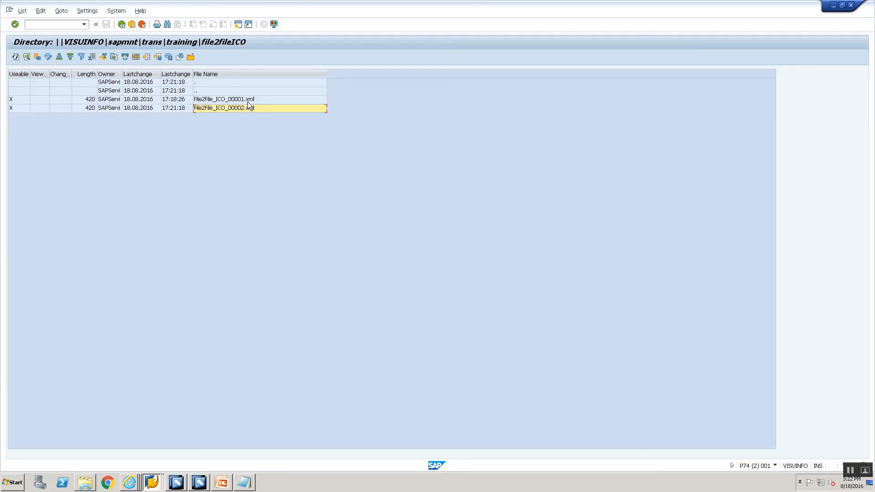
Switch to Integration Builder and show the processing parameters of the receiver channel CC_FILE2FILE_ICO_RECEIVER_00
key("alt+Tab")
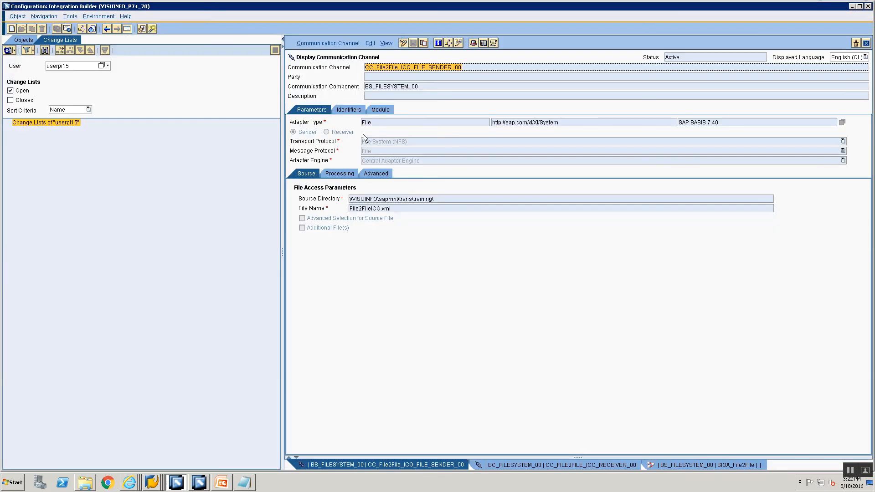
left_click(554, 464)
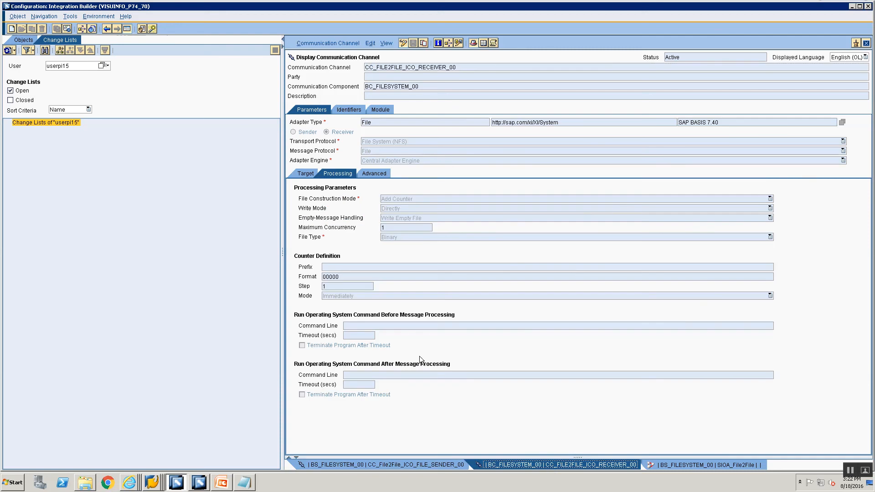
key("alt+Tab")
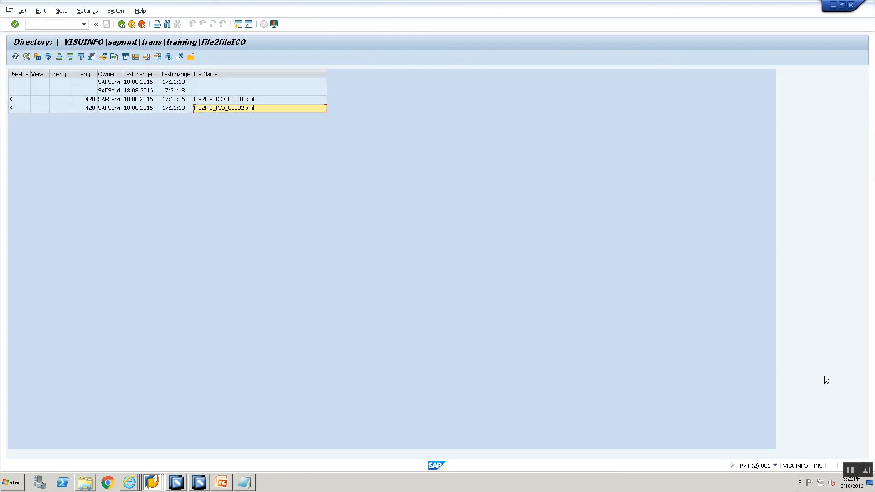
left_click(849, 470)
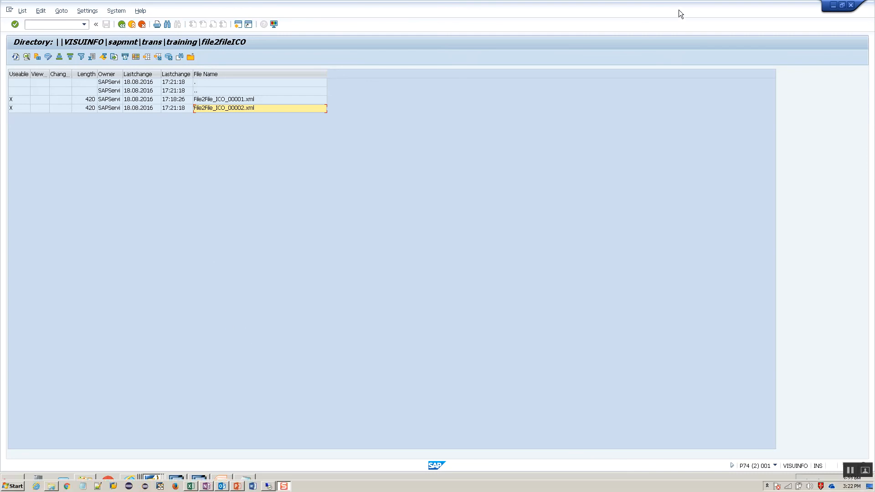
mouse_move(633, 3)
left_click(605, 5)
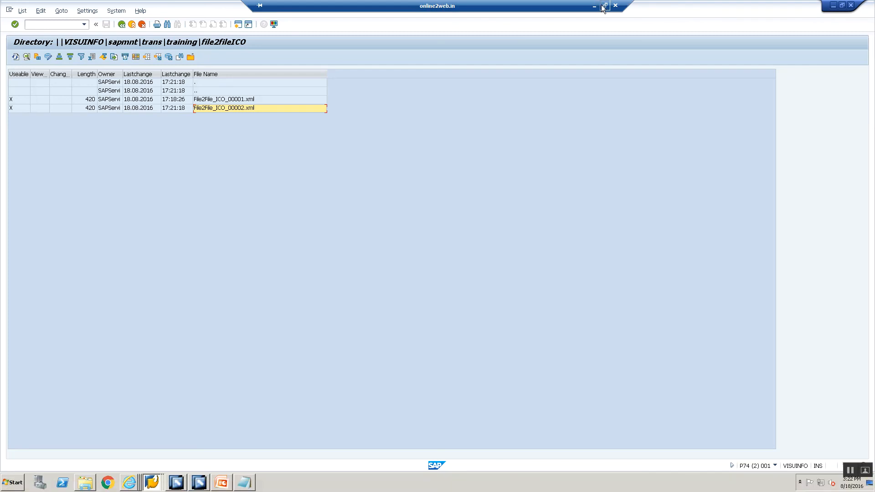
double_click(554, 7)
Switch to Integration Builder, show the configuration object tree and close all open objects
left_click(193, 486)
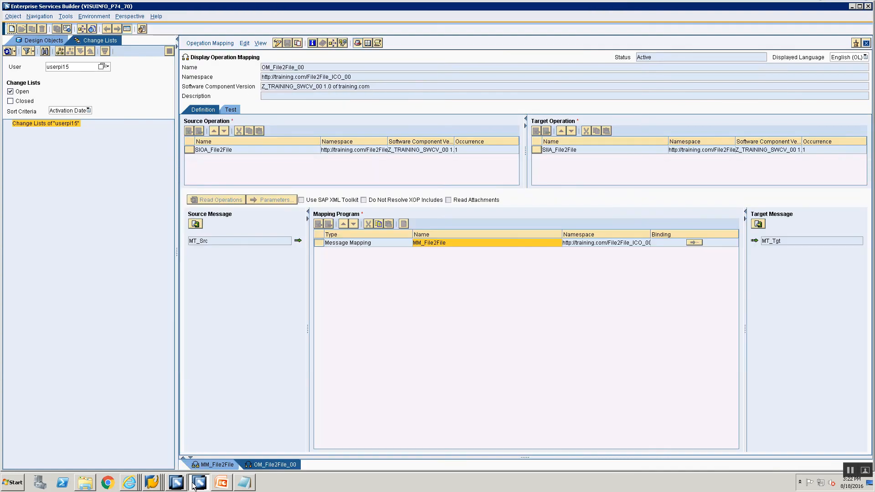
left_click(173, 483)
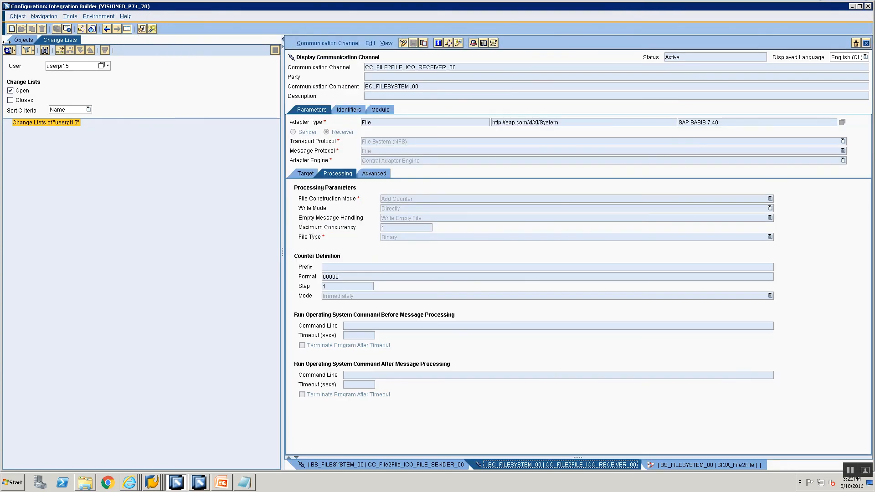
left_click(23, 40)
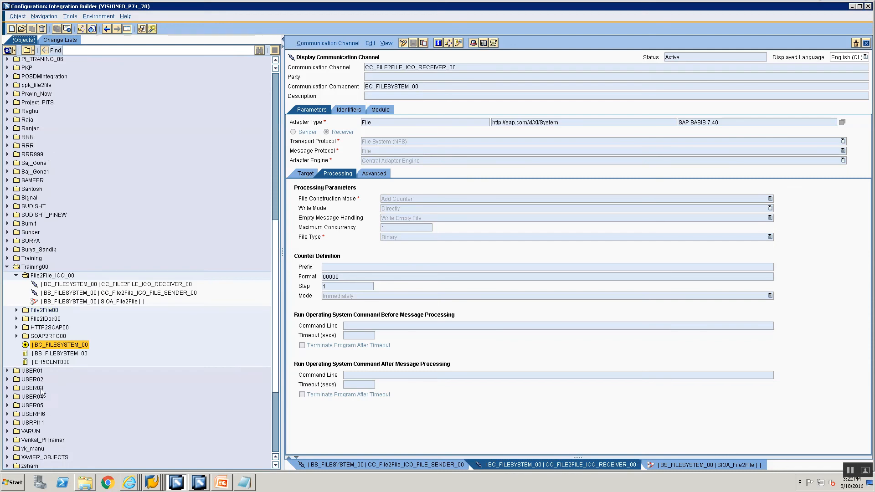
right_click(586, 466)
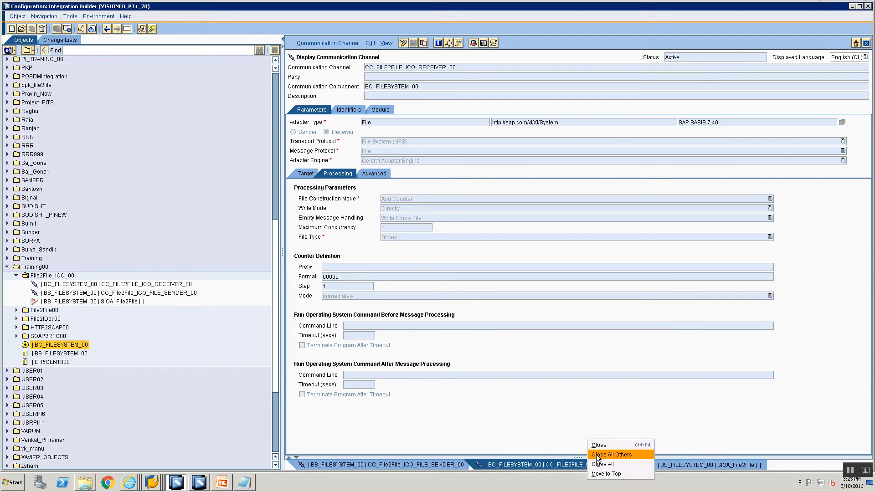
left_click(602, 463)
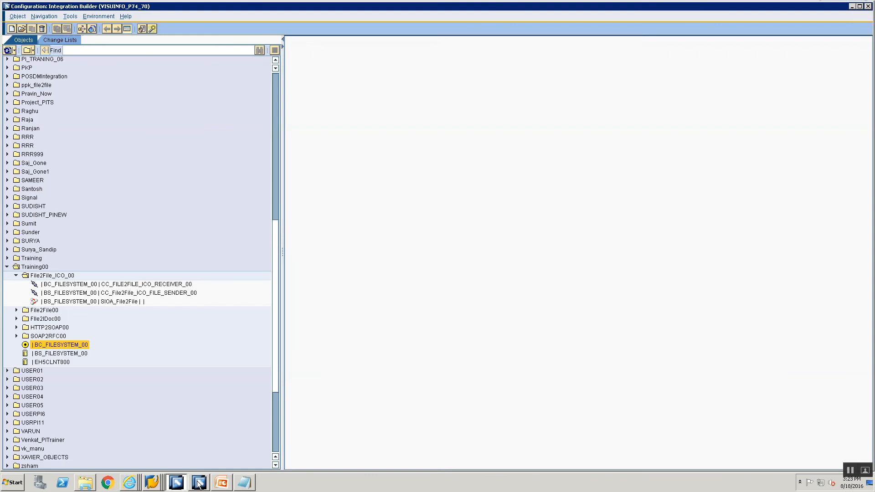
left_click(199, 483)
left_click(41, 40)
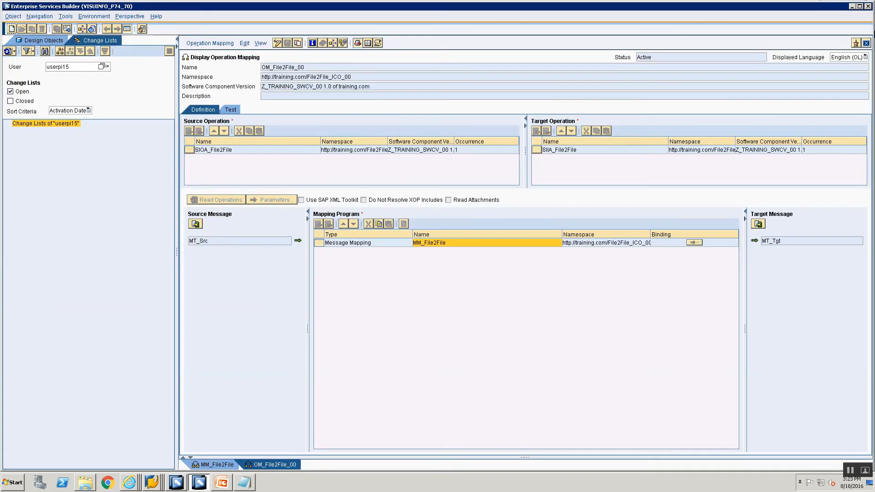
left_click(866, 43)
left_click(867, 43)
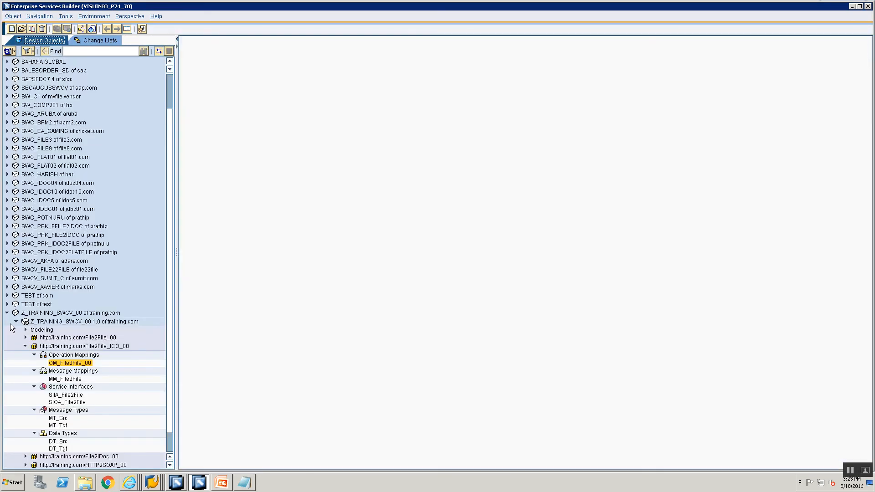
scroll(27, 332, "down", 3)
left_click(26, 324)
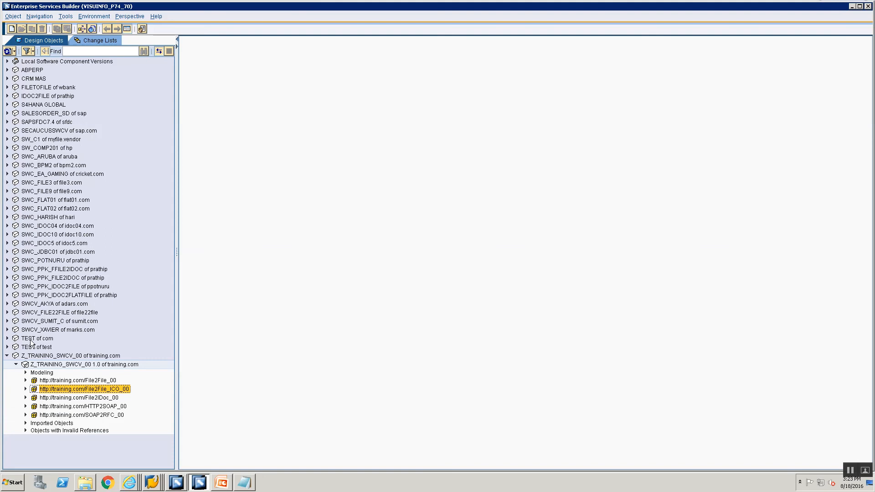
Expand the RFCs under Imported Objects of Z_TRAINING_SWCV_00 and start an import of SAP objects
left_click(25, 423)
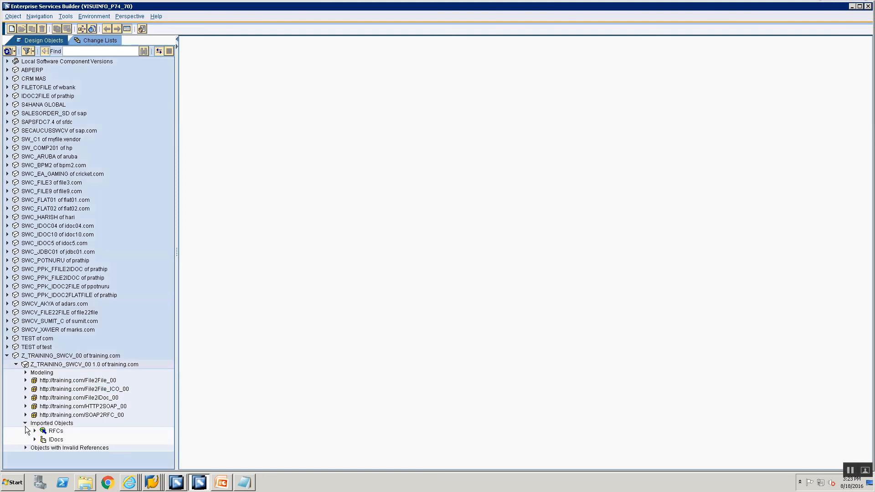
left_click(34, 431)
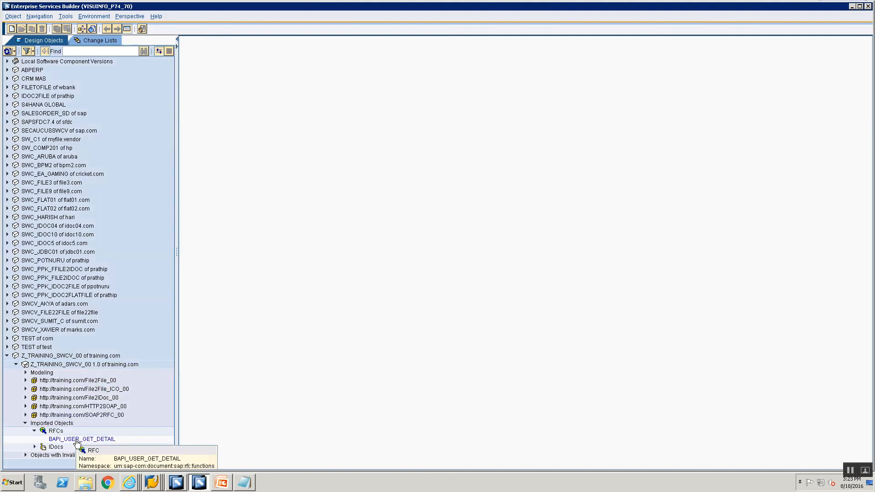
left_click(77, 439)
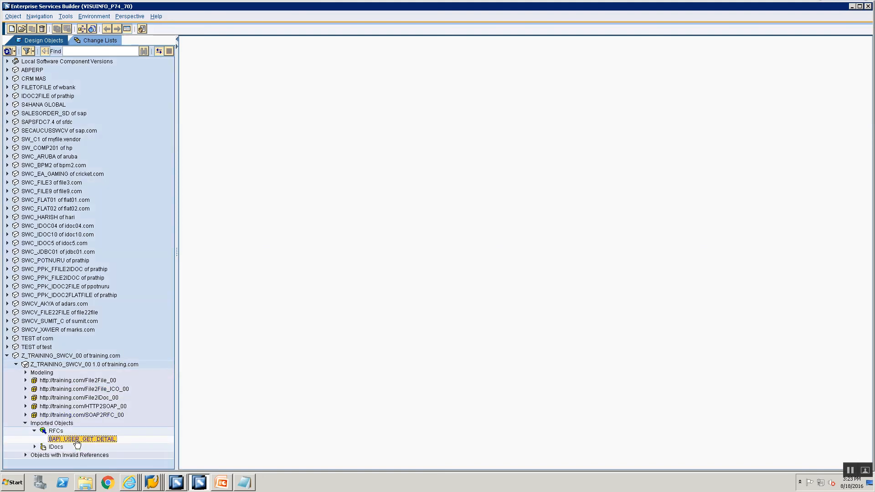
left_click(55, 430)
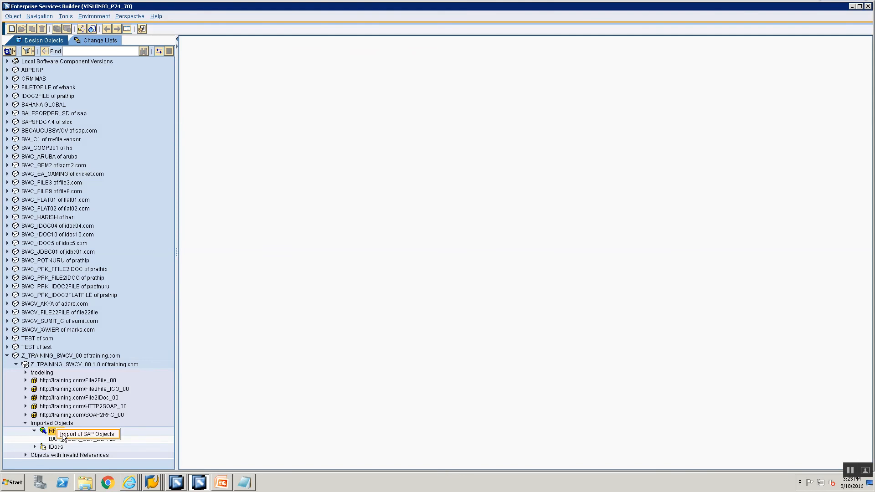
left_click(63, 435)
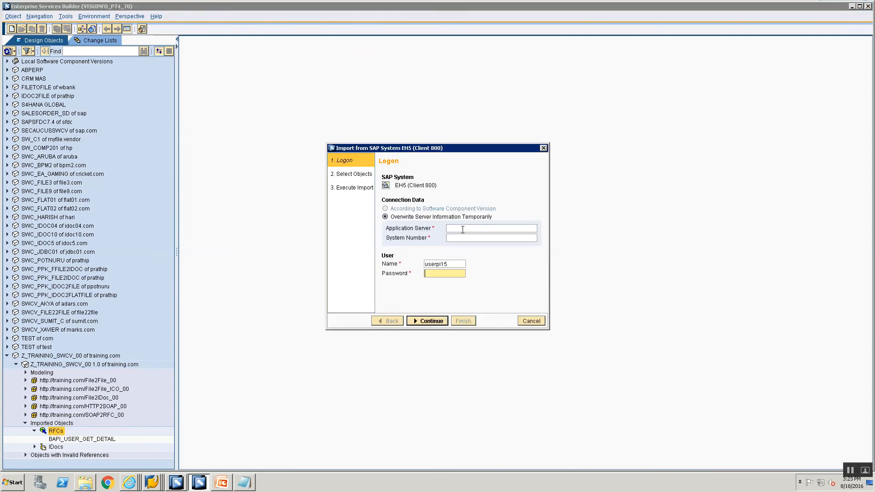
Switch to SAP Logon 740 and copy the application server address from the ECC TEST SYSTEM entry's properties, leaving the entry unchanged
left_click(462, 228)
type("1")
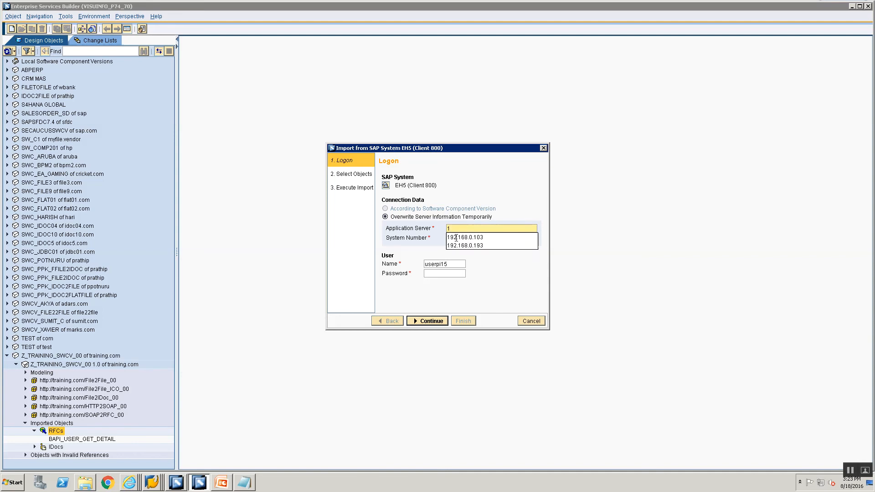
right_click(153, 481)
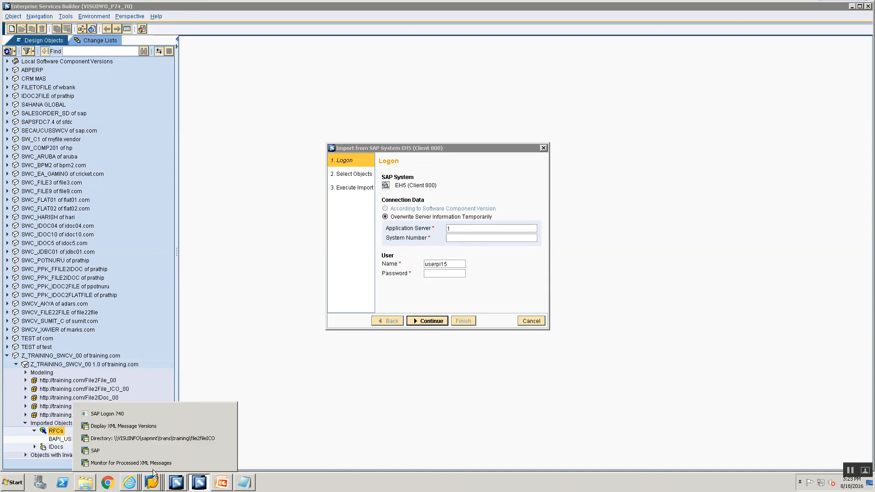
left_click(147, 415)
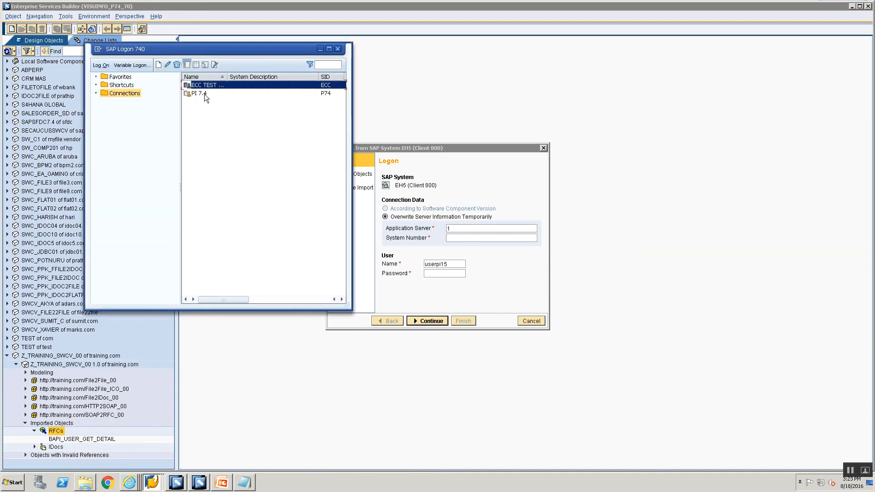
right_click(204, 89)
left_click(226, 135)
double_click(230, 171)
key("ctrl+c")
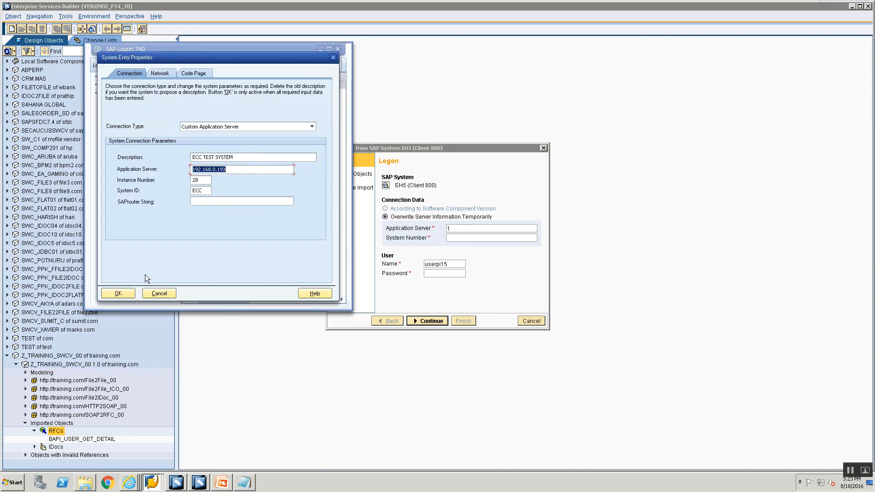
left_click(159, 293)
Log on to the EH5 import with application server 192.168.0.193, system number 28 and the account password
left_click(448, 229)
key("BackSpace")
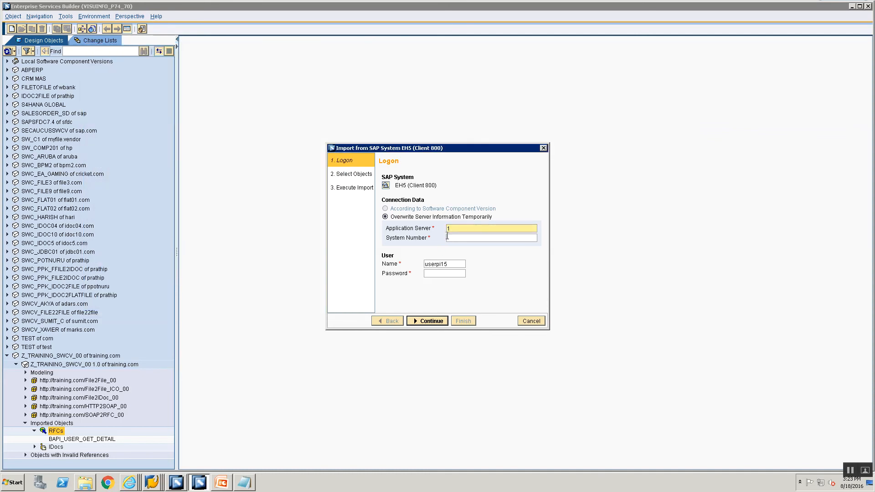
key("ctrl+v")
left_click(448, 240)
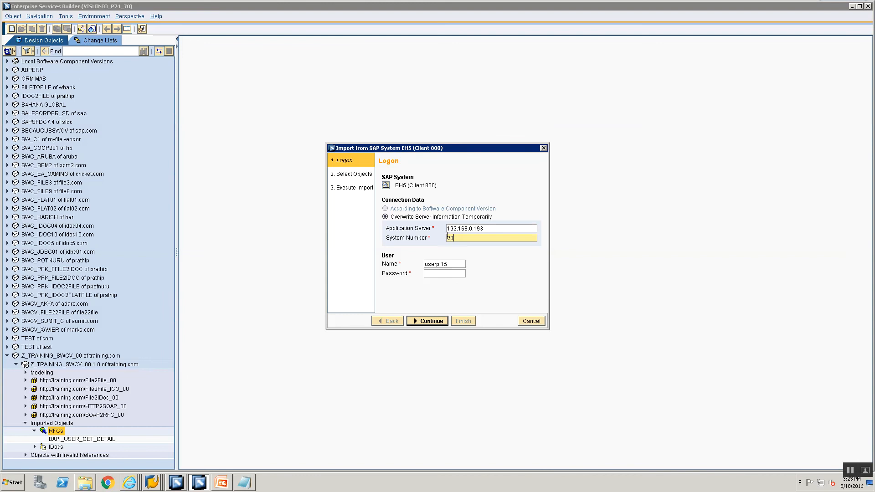
left_click(438, 274)
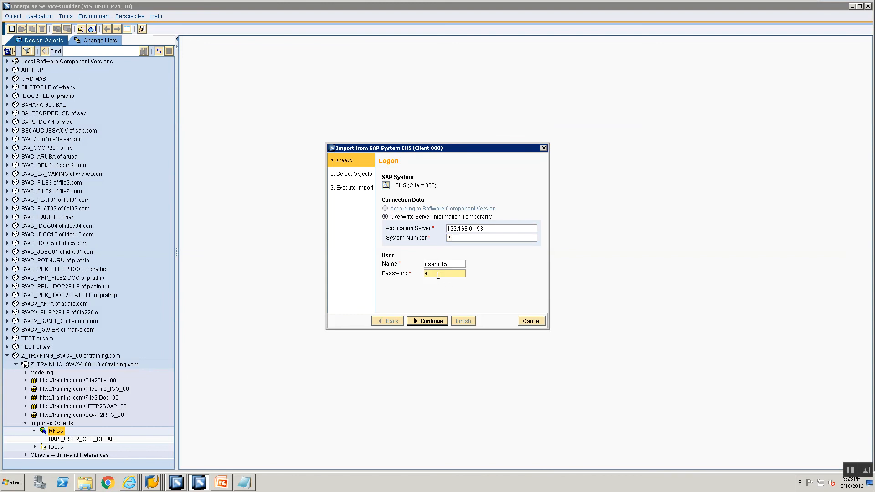
type("***********")
left_click(430, 322)
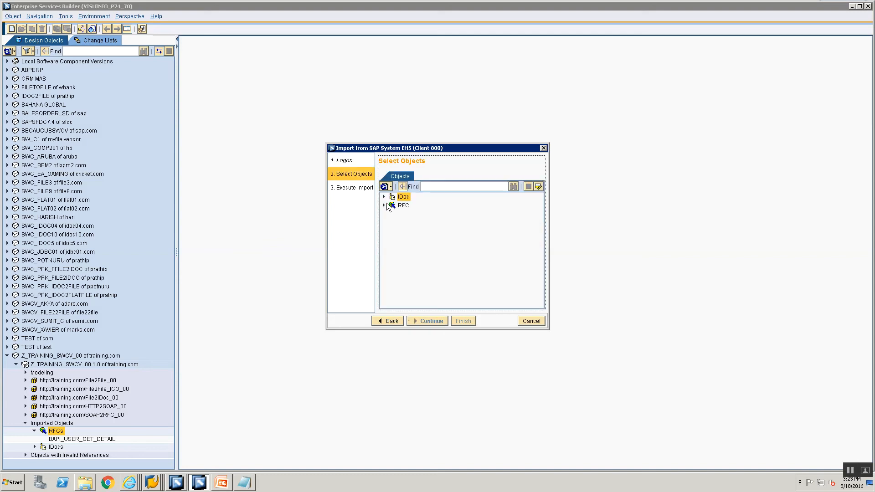
List the system's RFC objects and search them for BAPI_USER_EXISTENCE_CHECK
left_click(384, 205)
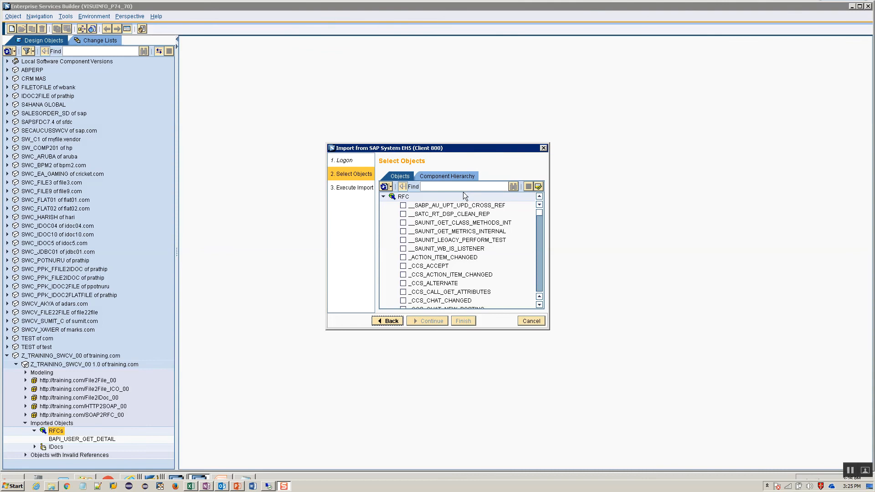
left_click(604, 6)
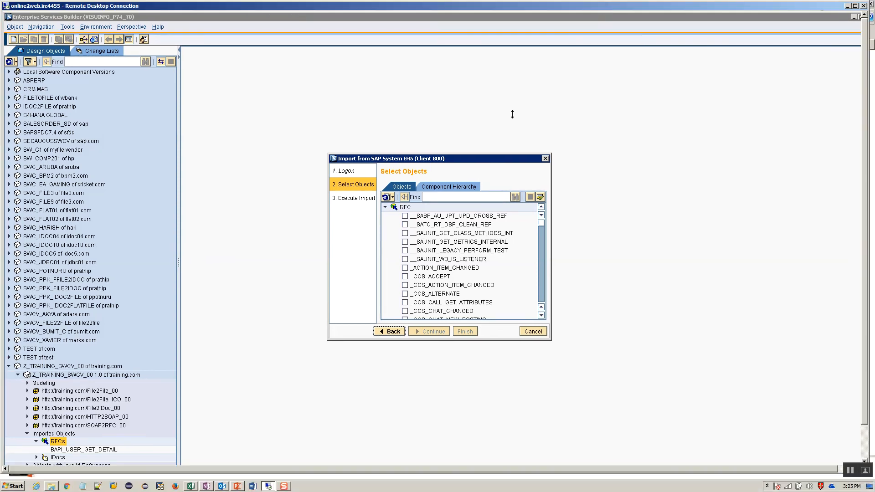
double_click(614, 6)
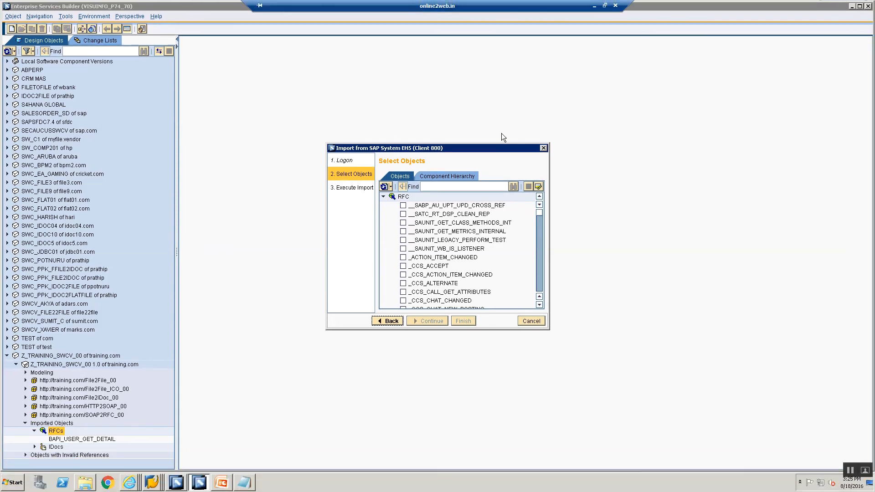
left_click(469, 186)
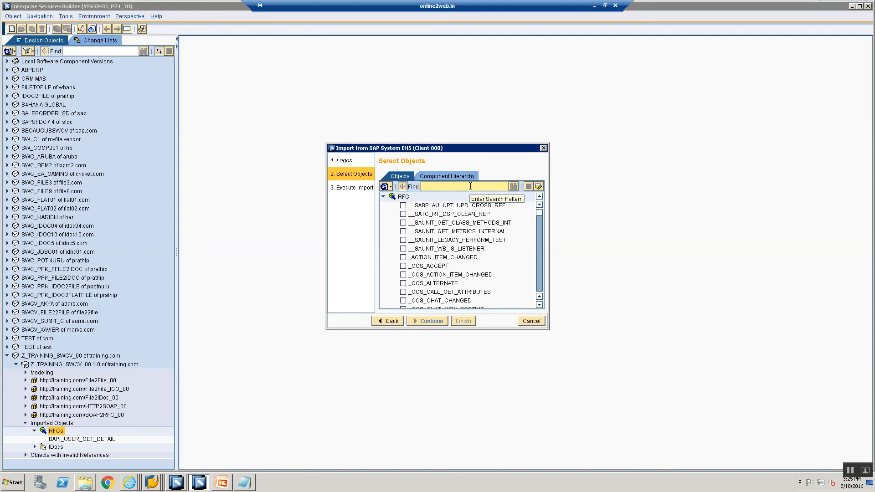
type("BAPI_")
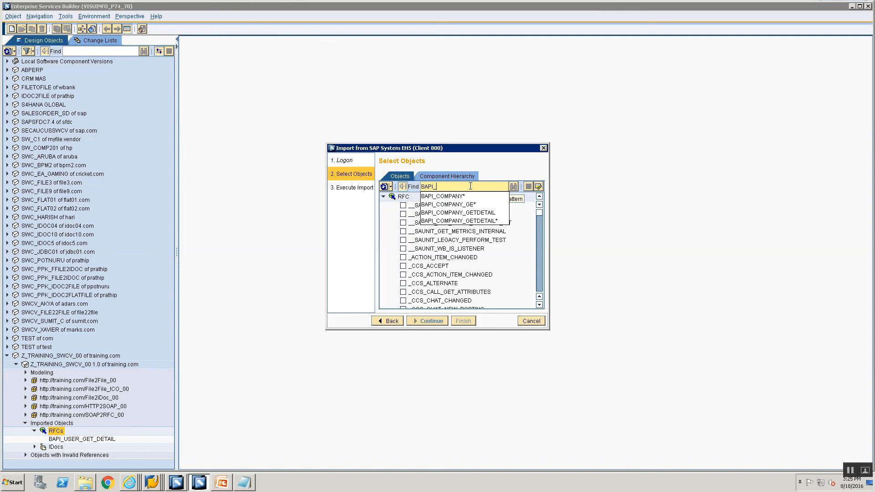
type("USER_EXIS")
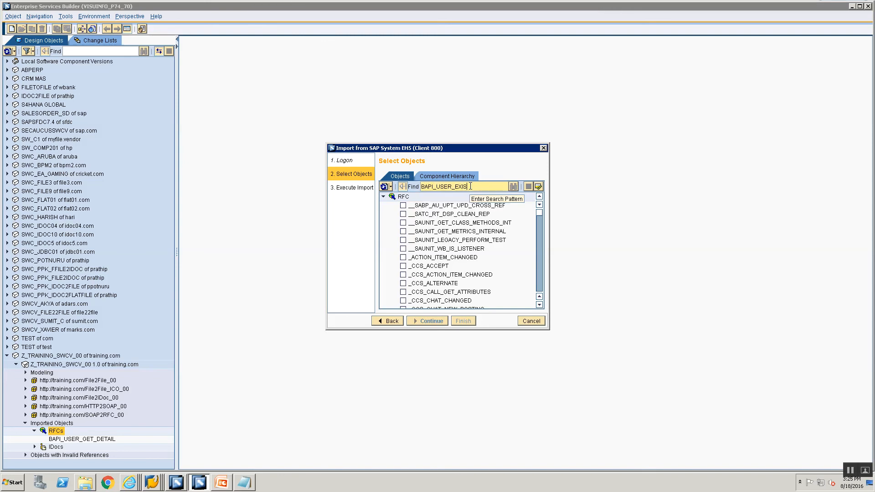
type("TENCE_CHECK")
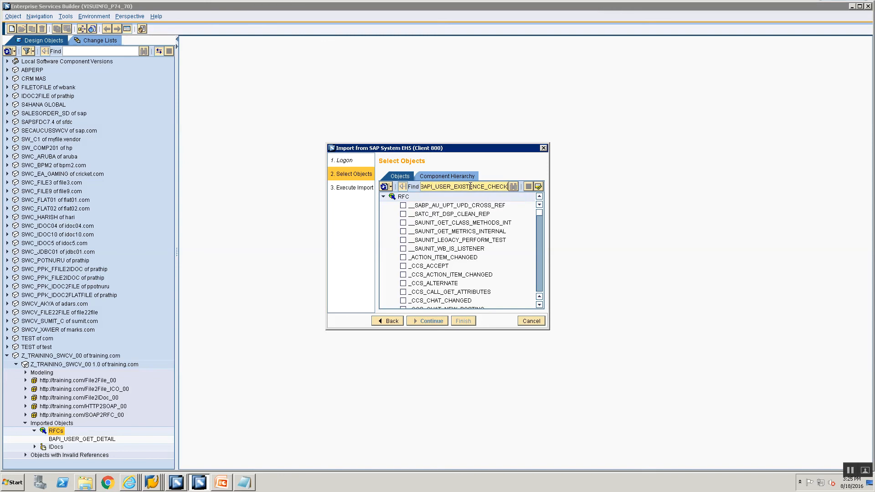
key("Return")
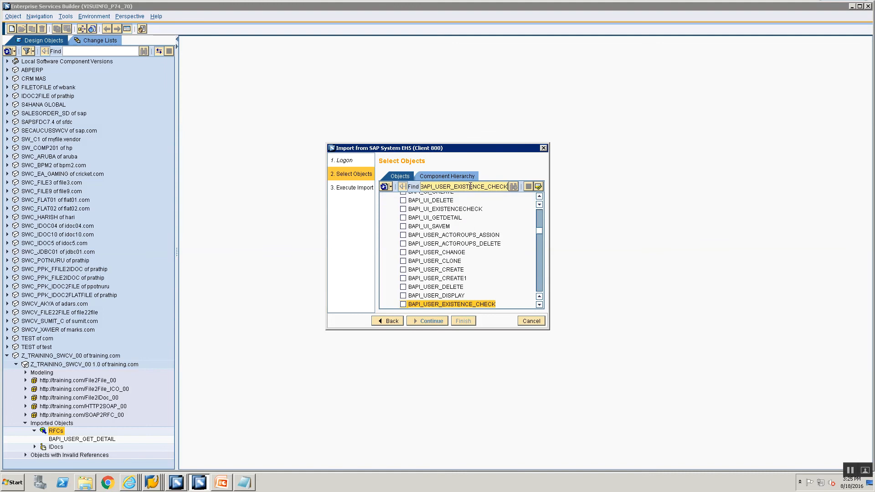
Select BAPI_USER_EXISTENCE_CHECK, execute its import and close the import wizard
left_click(402, 304)
left_click(414, 321)
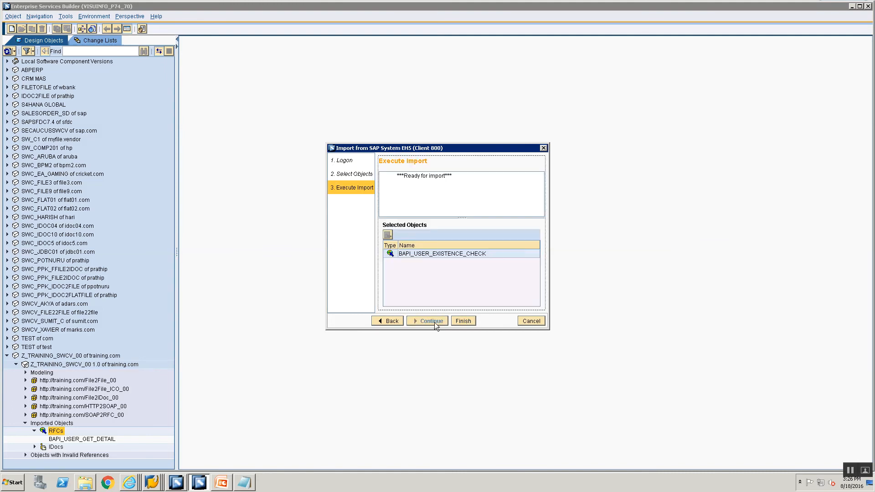
left_click(455, 321)
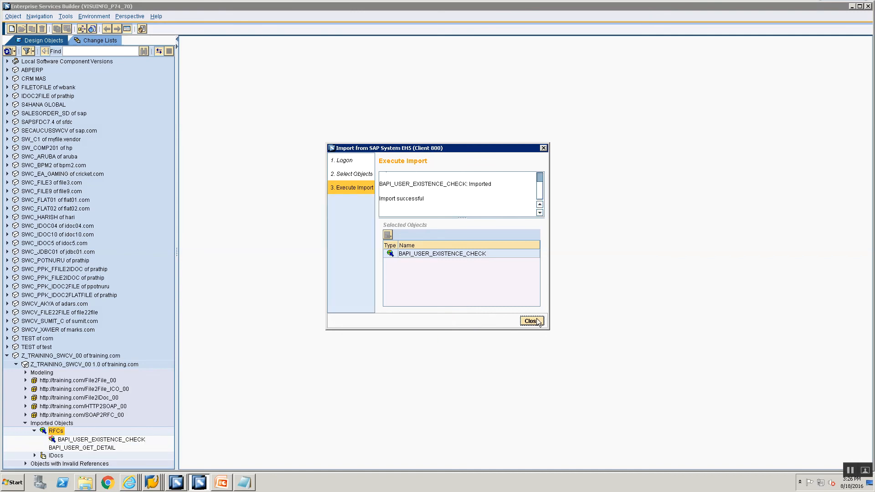
left_click(529, 321)
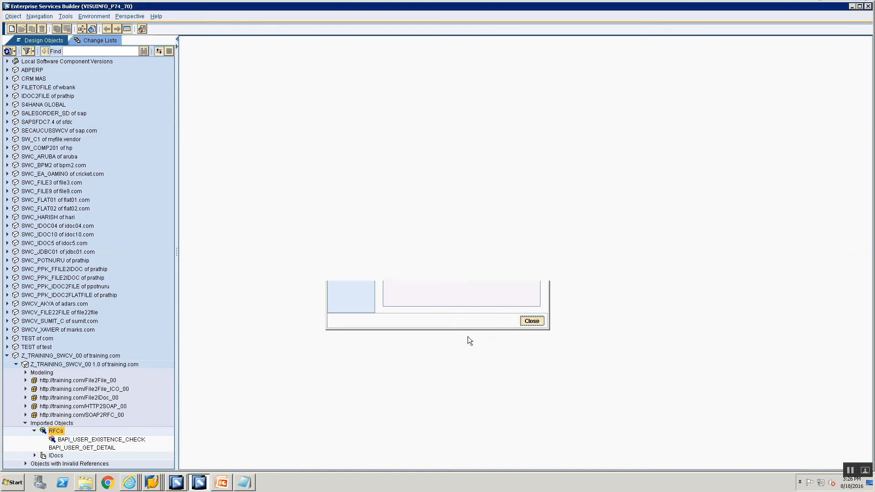
right_click(72, 381)
left_click(87, 385)
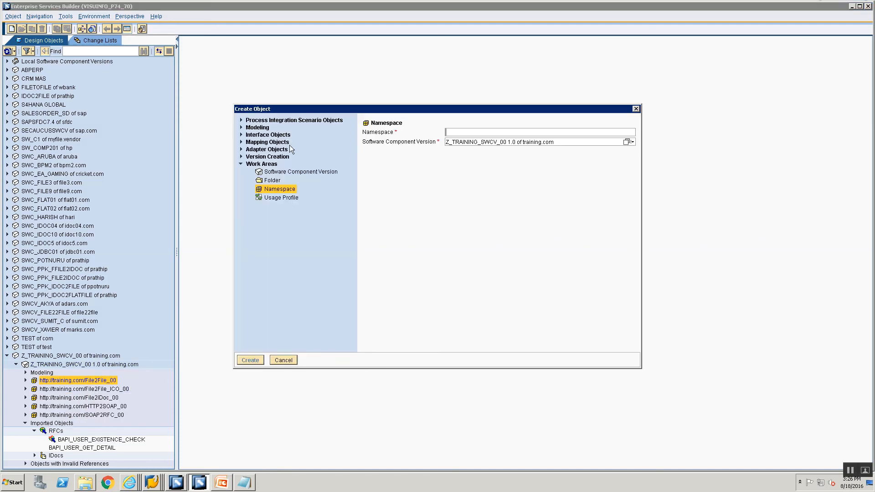
type("http://training.com/SOAP2RF")
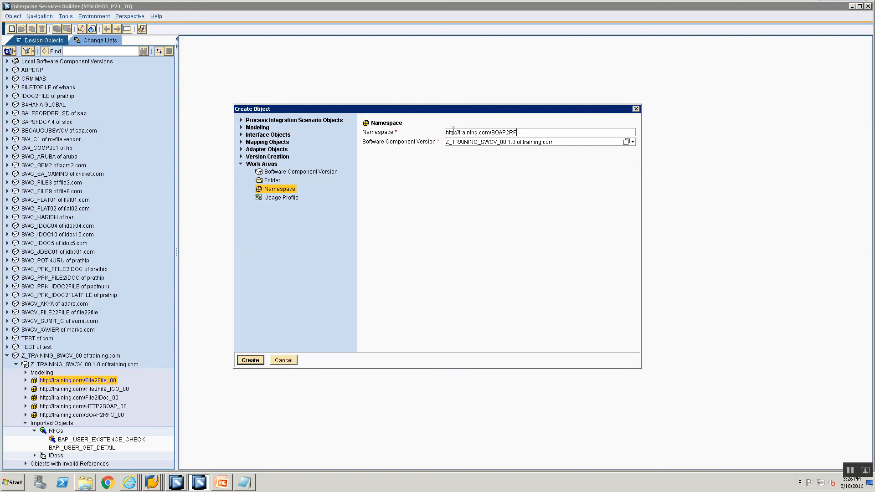
type("C_ICO_00")
key("Return")
Describe the SOAP2RFC_ICO_00 namespace as "Namespace for SOAP 2 RFC Scenario using Integrated Configuration" and save the namespace definition
left_click(580, 159)
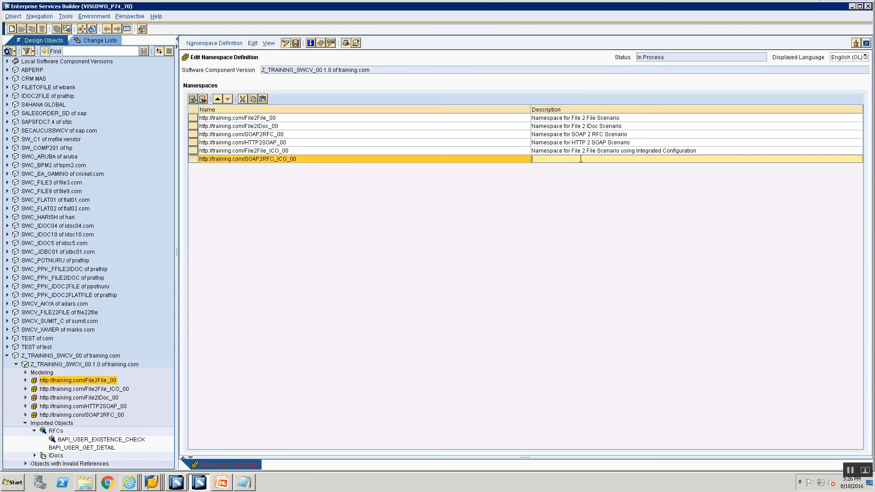
type("M")
type("amespace for SOAP 2 RF")
type("C Scenari")
type("o using Integrate")
type("d Configuration")
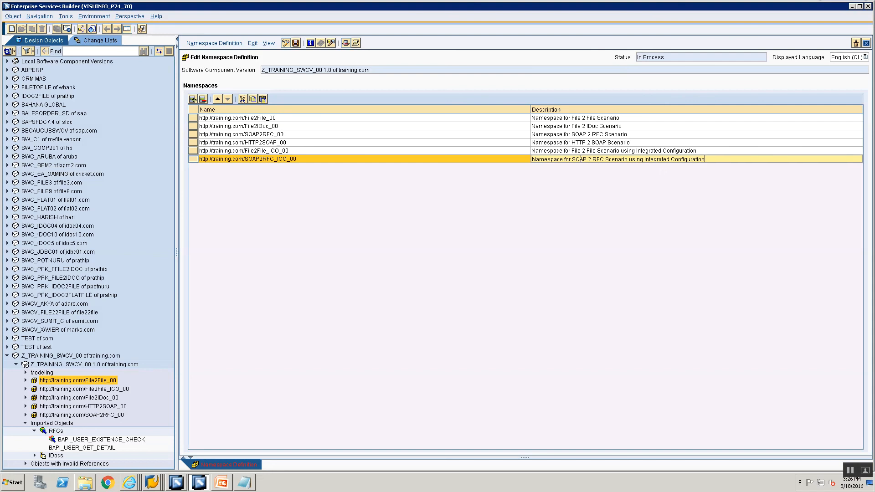
key("ctrl+s")
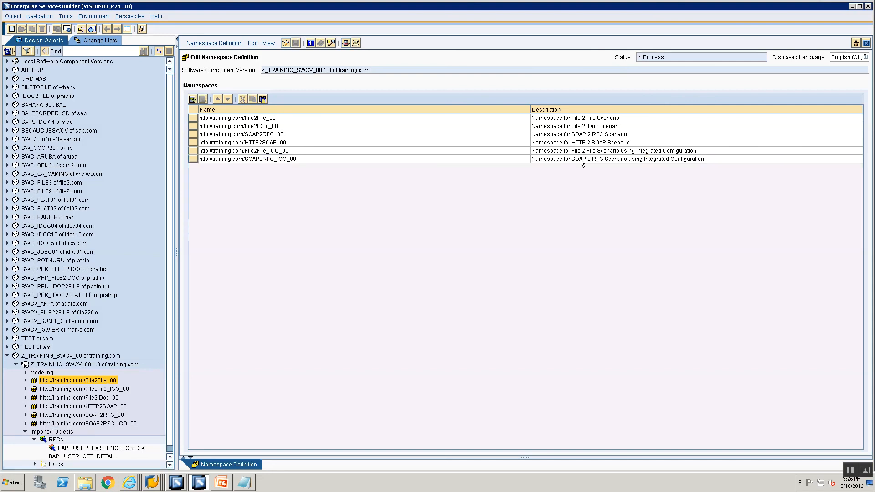
scroll(58, 396, "down", 1)
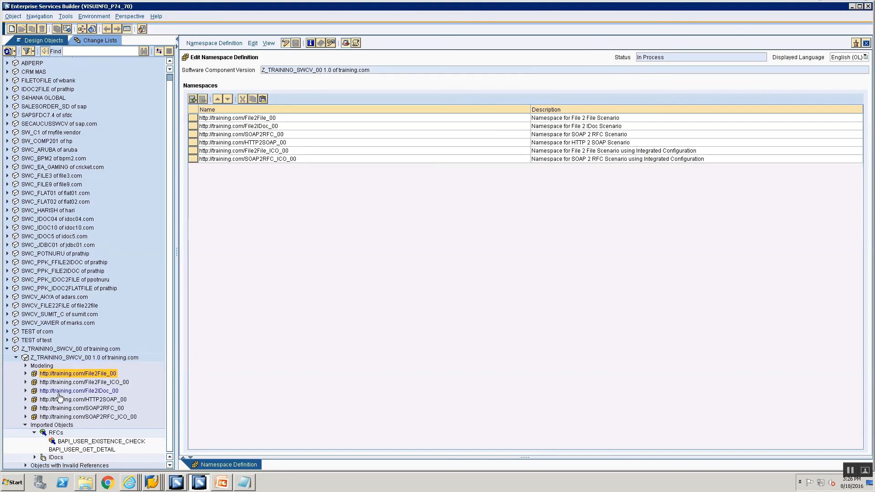
left_click(67, 417)
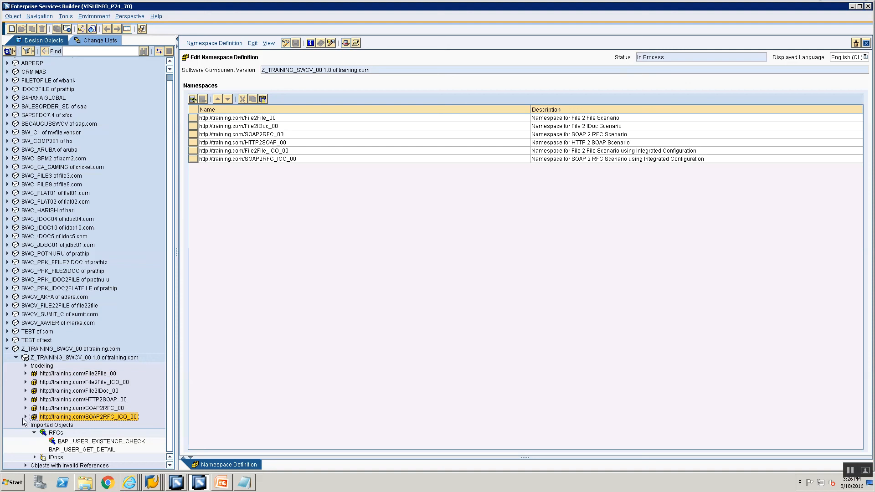
left_click(25, 418)
right_click(34, 417)
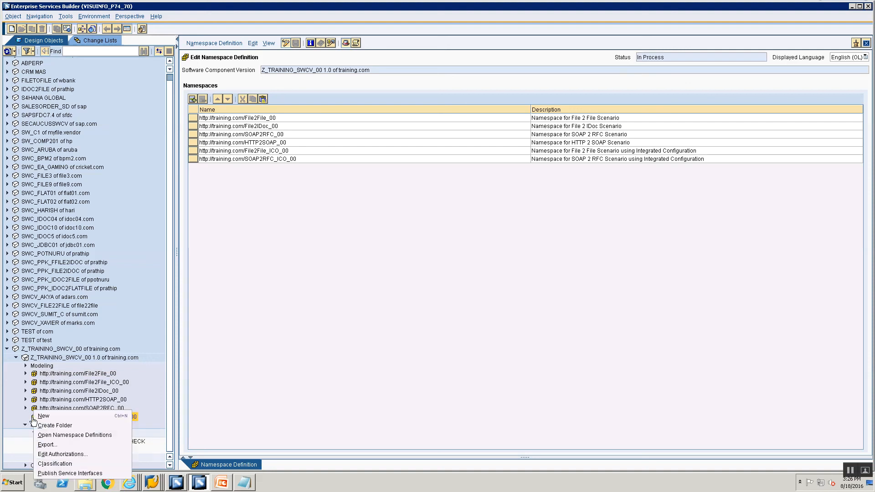
left_click(43, 416)
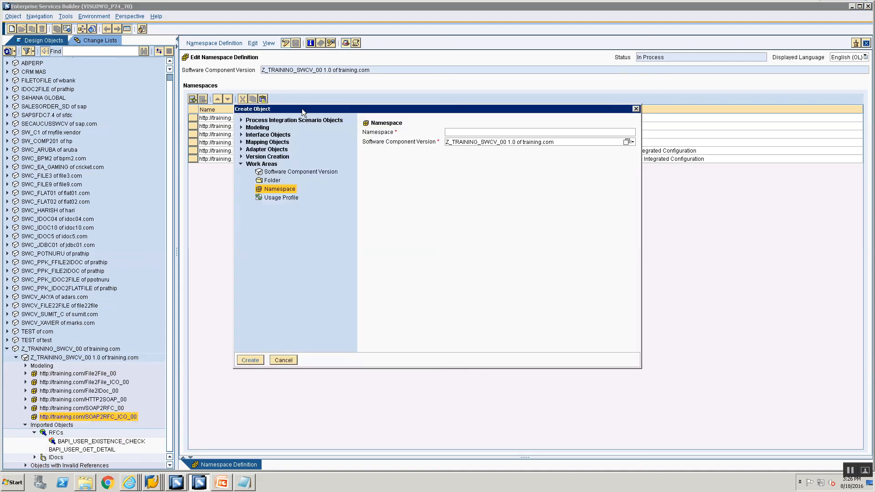
left_click(241, 135)
left_click(285, 142)
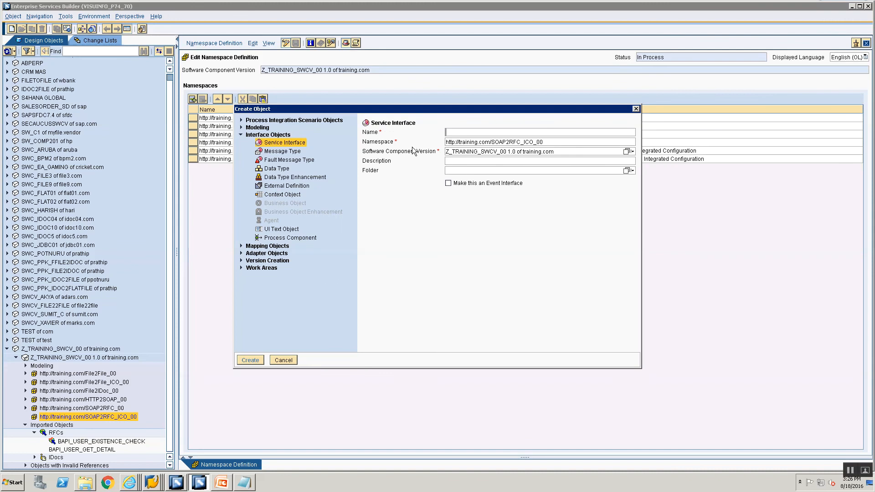
type("SIO")
type("A")
type("_SOAP2RF")
type("C_ICO_00")
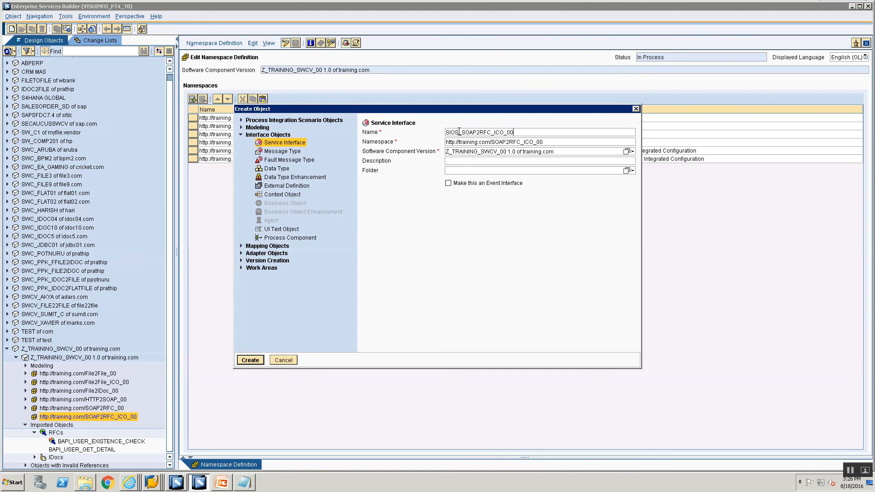
key("Return")
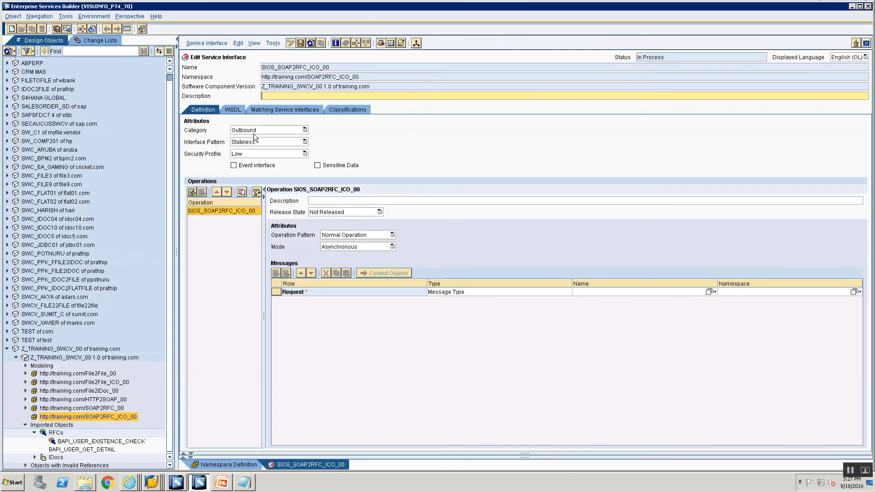
Set the interface operation's mode to Synchronous and assign the RFC message BAPI_USER_EXISTENCE_CHECK as its request
left_click(365, 250)
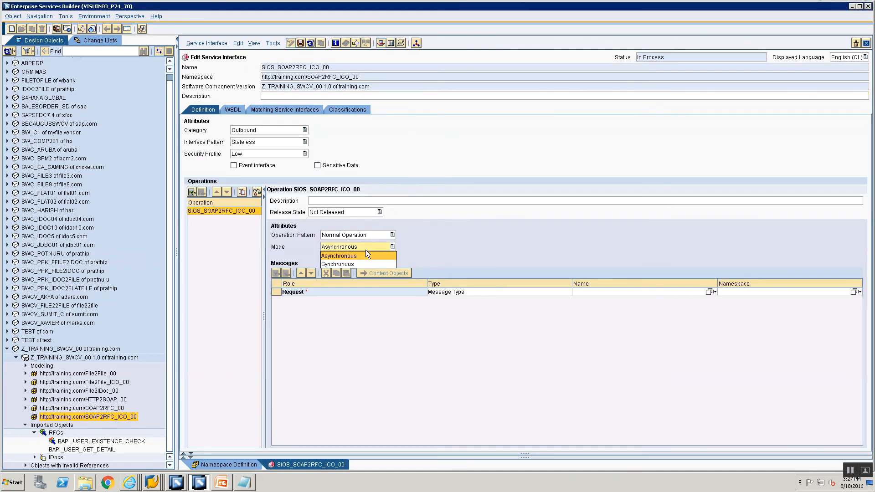
left_click(359, 263)
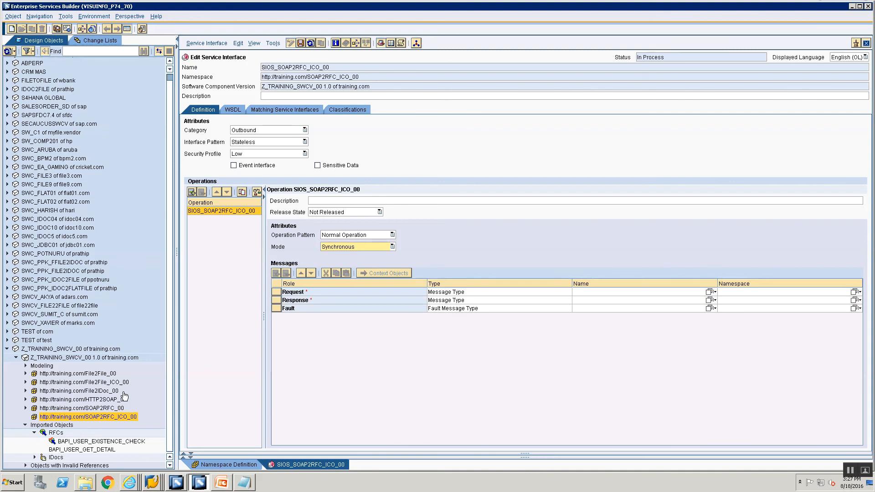
left_click(113, 442)
left_click_drag(114, 445, 663, 294)
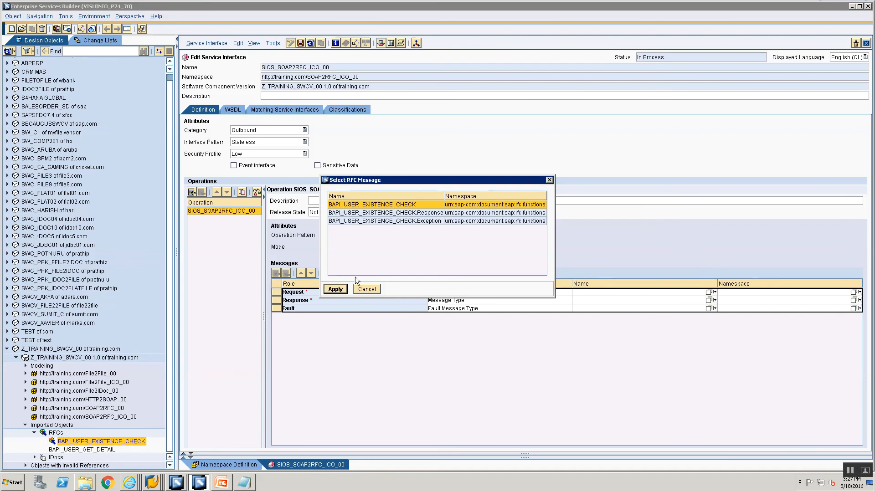
left_click(335, 289)
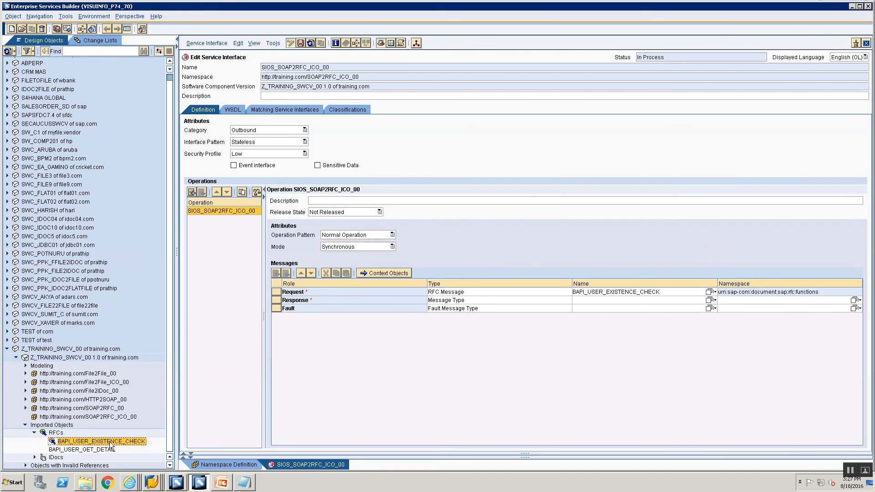
Assign the RFC message BAPI_USER_EXISTENCE_CHECK.Response as the operation's response and save the service interface
left_click_drag(121, 441, 697, 297)
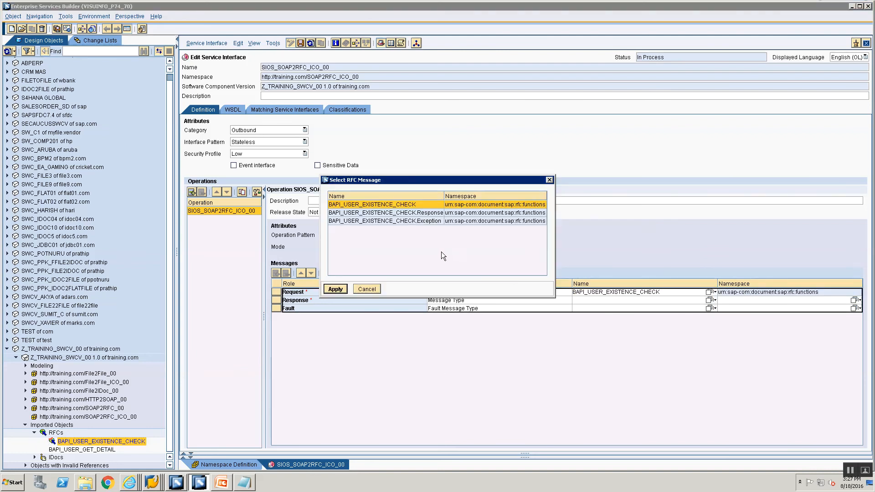
left_click(426, 213)
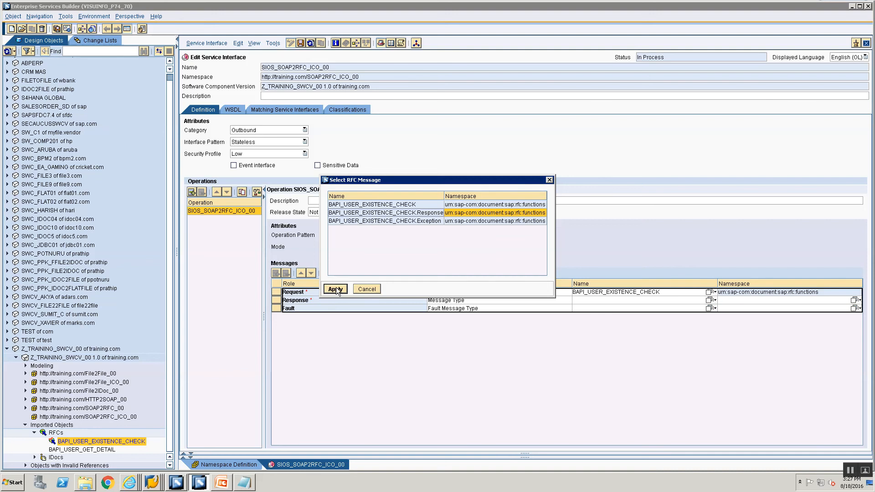
left_click(335, 290)
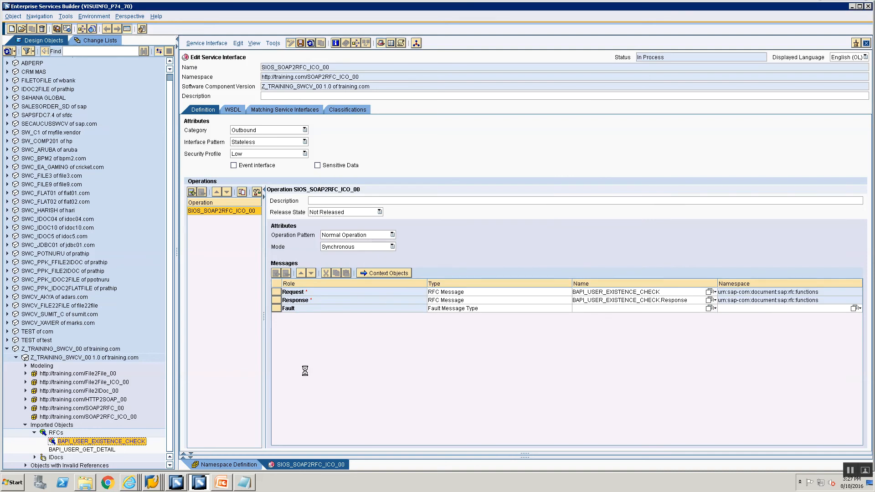
key("ctrl+s")
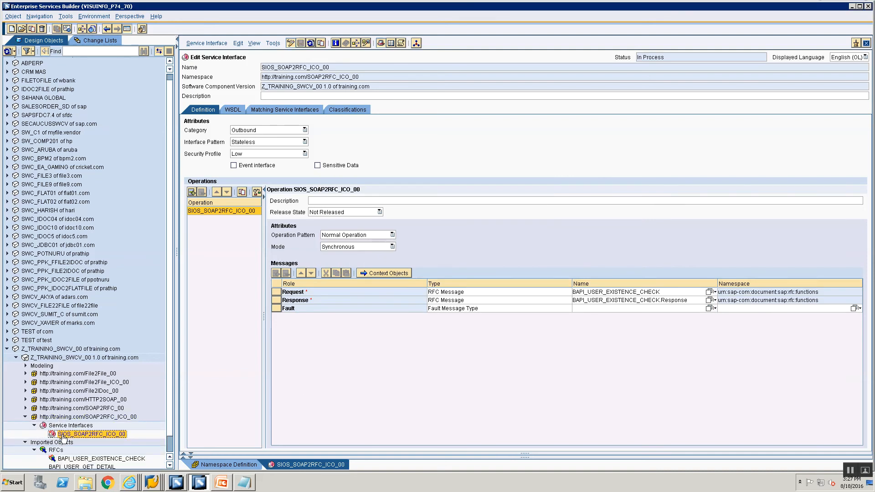
Begin a new message mapping in the SOAP2RFC_ICO_00 namespace, starting its name with the prefix MM_
left_click(64, 426)
right_click(64, 428)
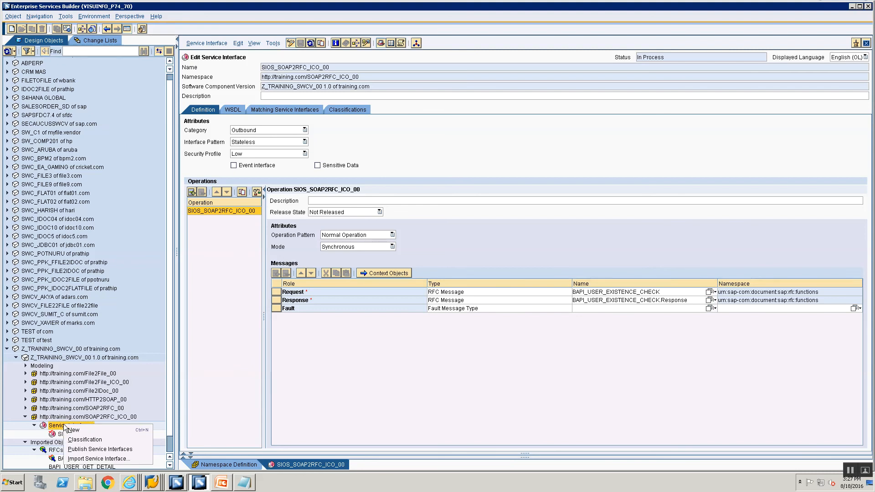
left_click(71, 431)
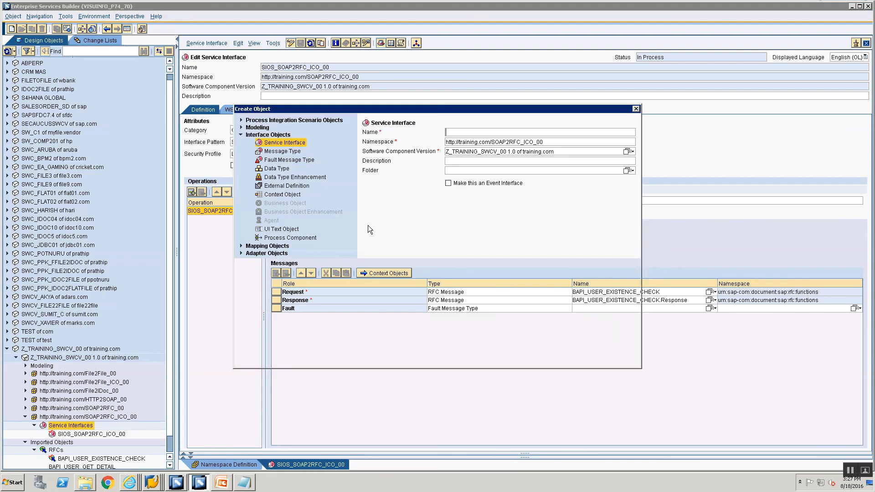
left_click(241, 246)
left_click(287, 159)
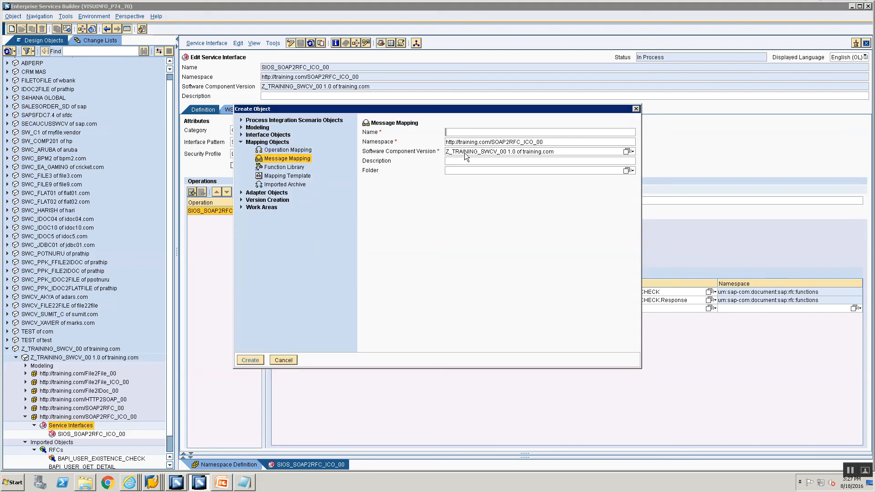
left_click(479, 132)
type("MM_")
type("BAPI")
type("Request")
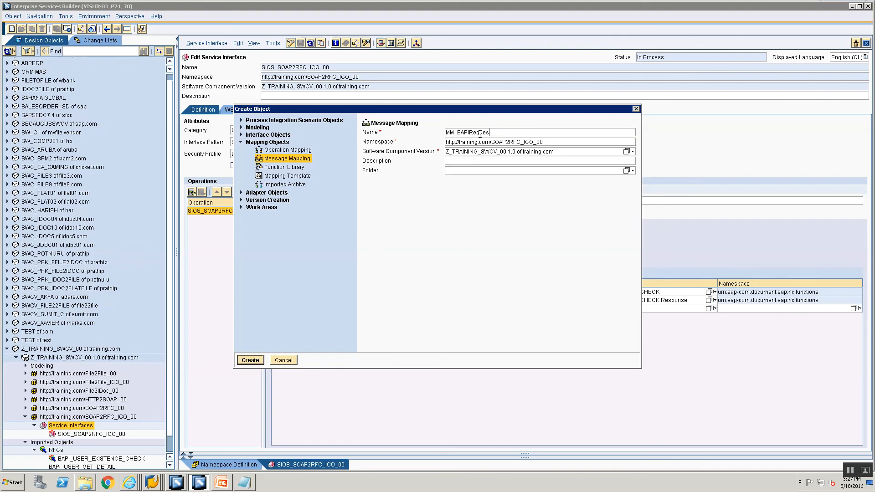
key("BackSpace")
key("BackSpace")
key("BackSpace")
key("BackSpace")
key("BackSpace")
key("BackSpace")
key("BackSpace")
key("BackSpace")
key("BackSpace")
key("BackSpace")
Complete the message mapping's name as MM_SOAP2RFC_ICO_Request and create it
type("SOA")
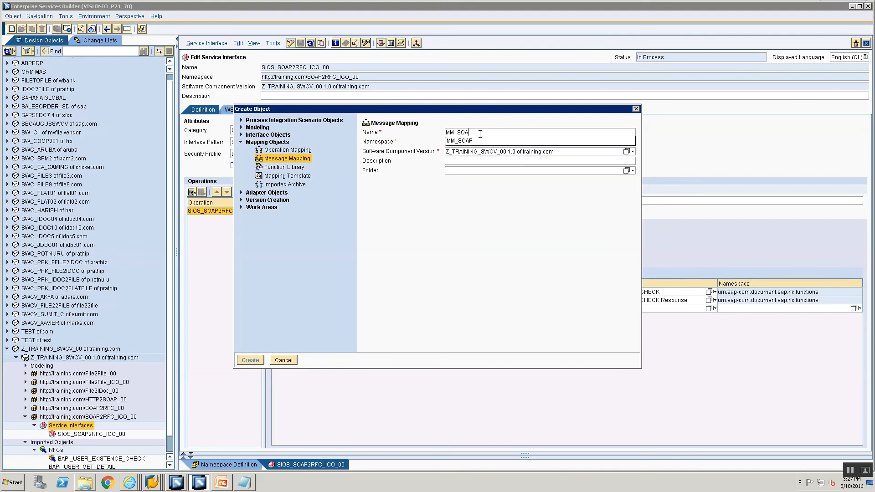
type("P2RFC")
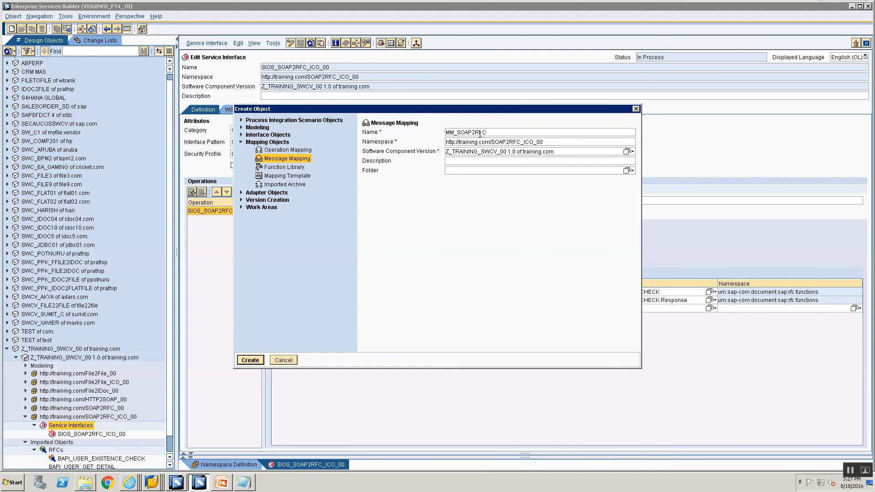
type("_ICO_Request")
key("Return")
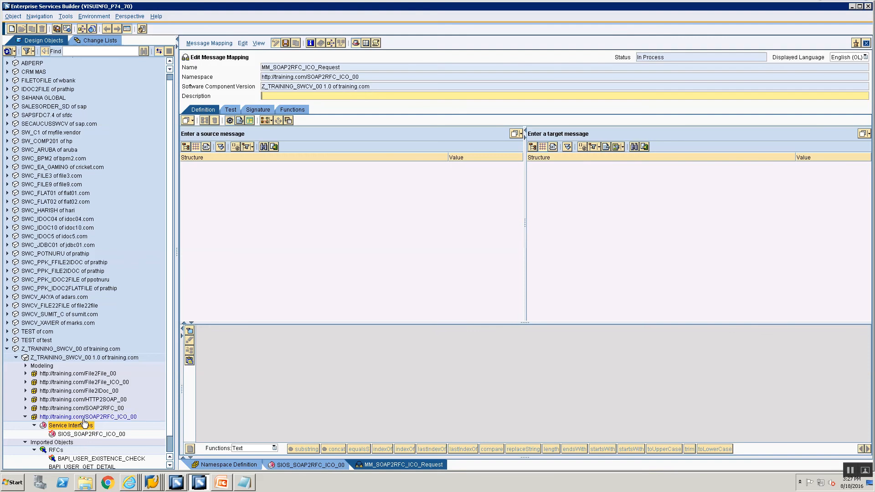
Use the BAPI_USER_EXISTENCE_CHECK request as both source and target message, map USERNAME to USERNAME and save the mapping
scroll(85, 422, "down", 1)
left_click(102, 441)
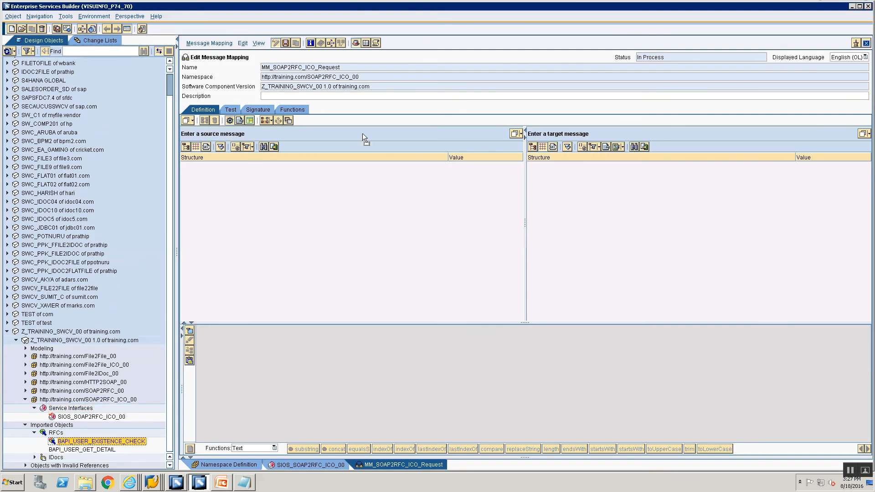
left_click_drag(362, 133, 362, 133)
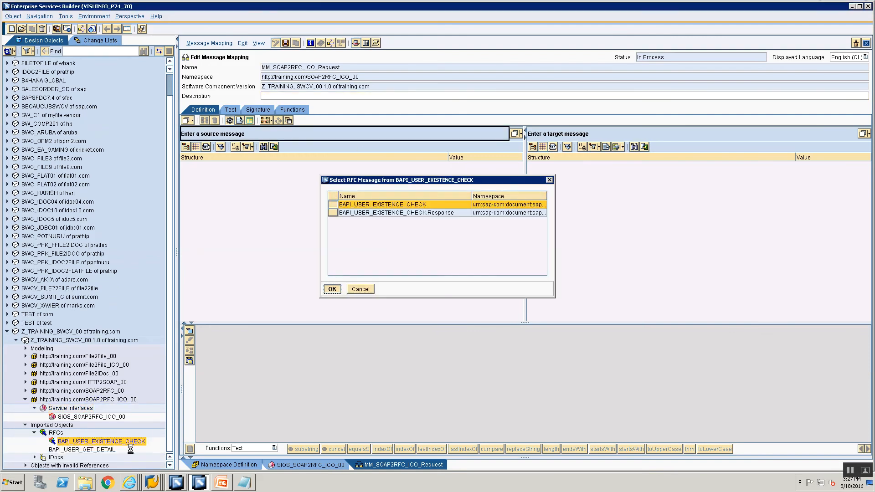
left_click_drag(129, 442, 600, 134)
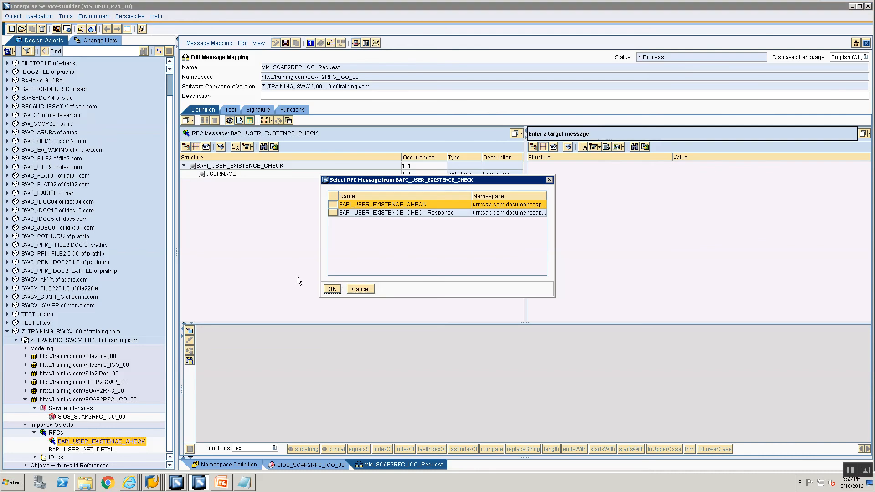
left_click(333, 290)
left_click_drag(224, 176, 562, 173)
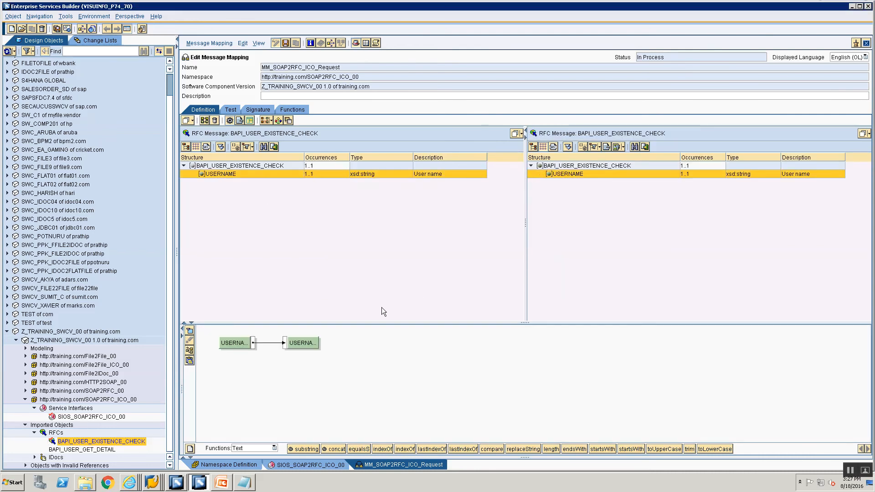
key("ctrl+s")
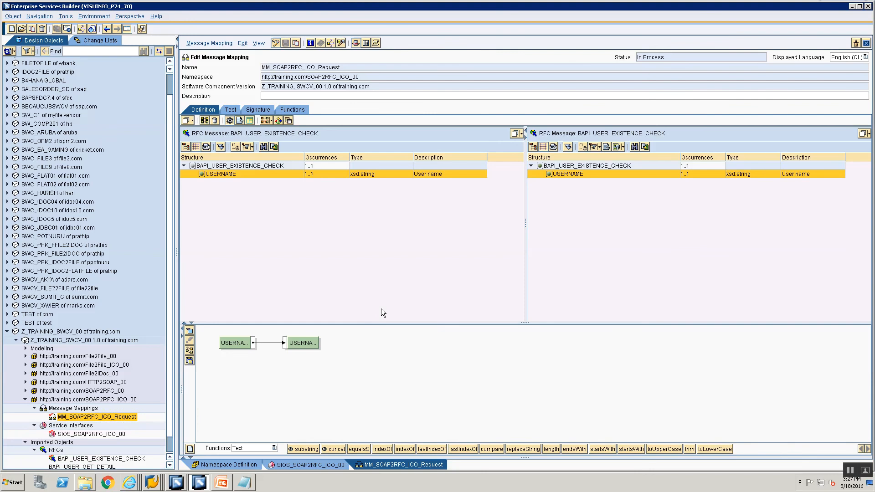
Create a message mapping named MM_SOAP2RFC_ICO_Response in the SOAP2RFC_ICO_00 namespace
left_click(79, 408)
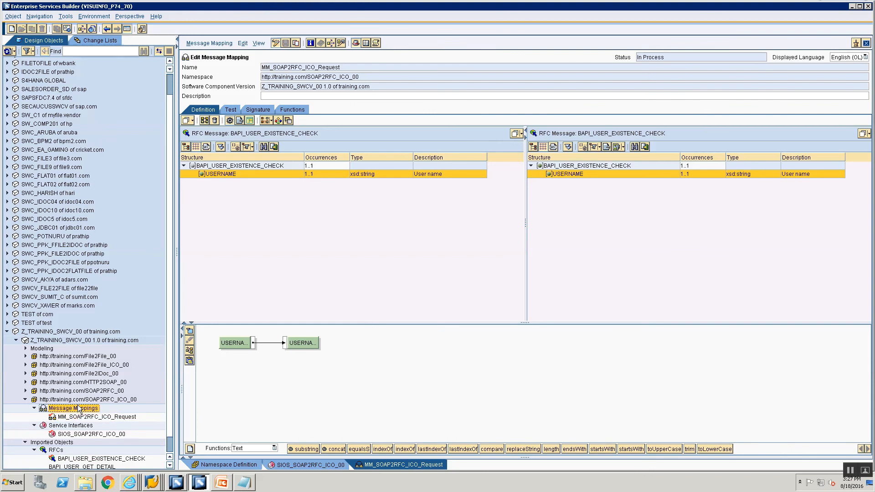
right_click(79, 408)
left_click(94, 413)
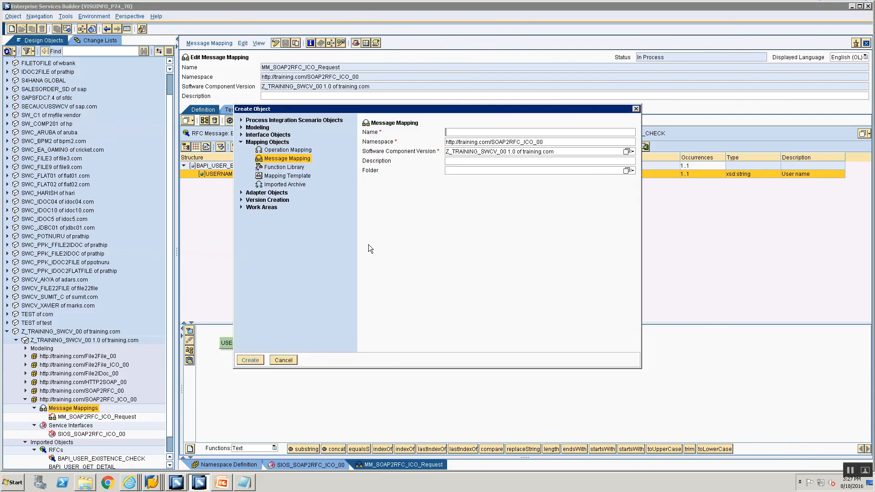
type("MM_SOAP")
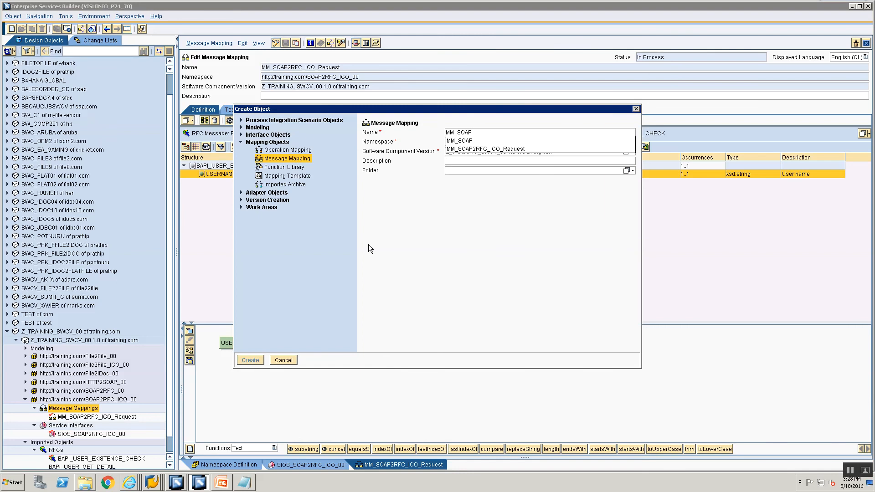
type("2RFC_ICO_Re")
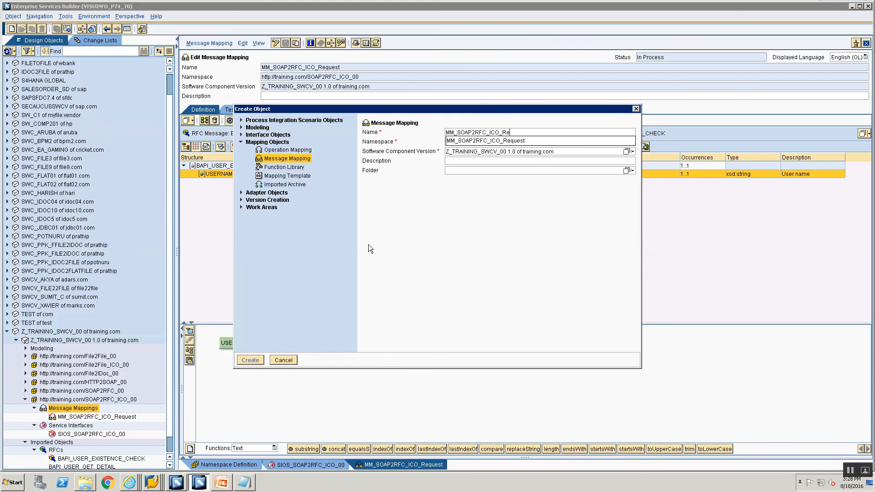
type("sonse")
key("BackSpace")
key("BackSpace")
key("BackSpace")
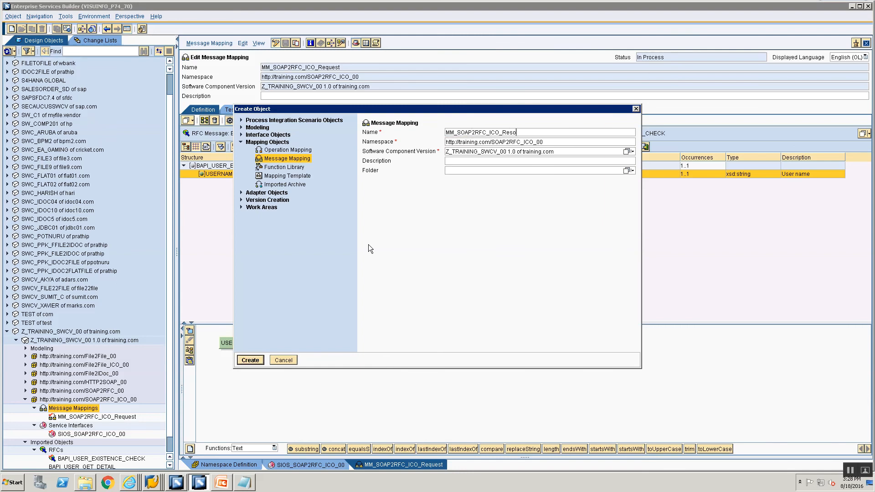
type("n")
key("BackSpace")
key("BackSpace")
type("ponse")
key("Return")
Set the RFC message BAPI_USER_EXISTENCE_CHECK.Response as both source and target message of the response mapping
scroll(64, 441, "down", 1)
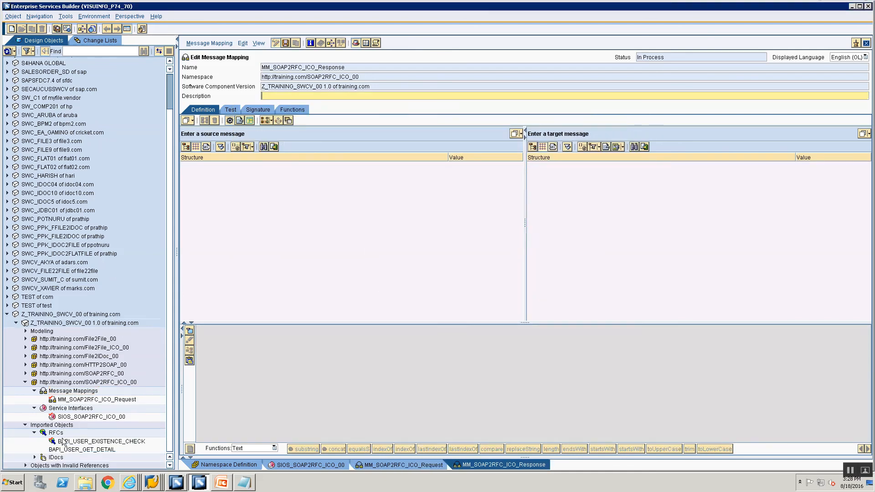
left_click_drag(64, 441, 338, 134)
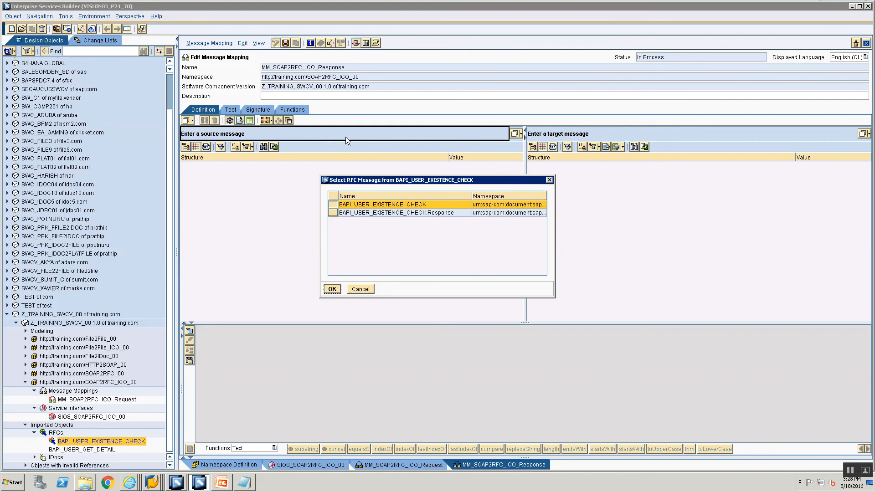
left_click(331, 212)
left_click(328, 289)
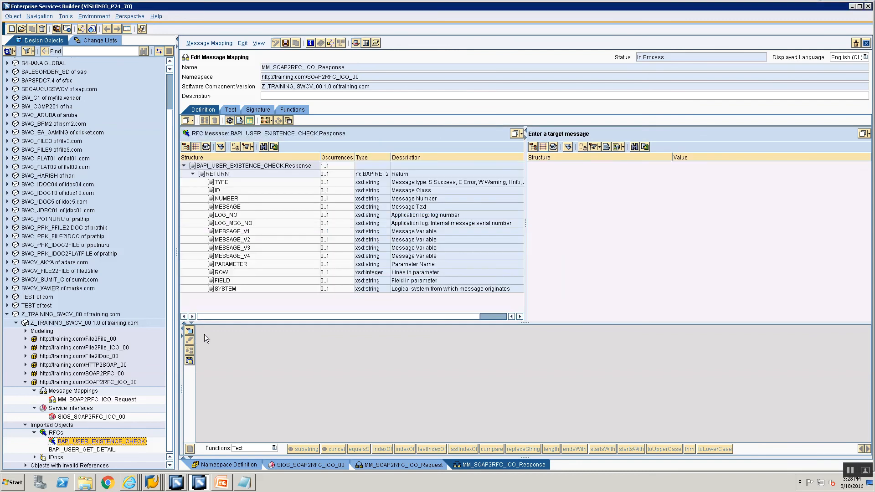
left_click_drag(94, 442, 612, 167)
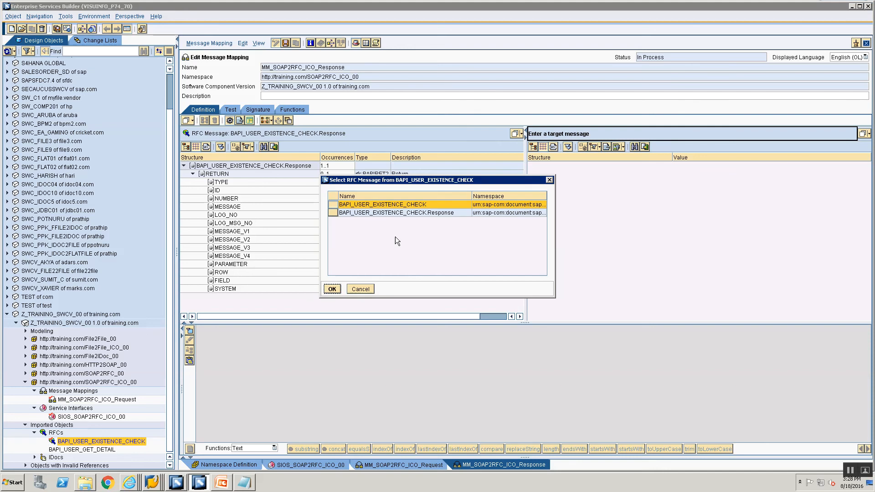
left_click(359, 212)
left_click(332, 289)
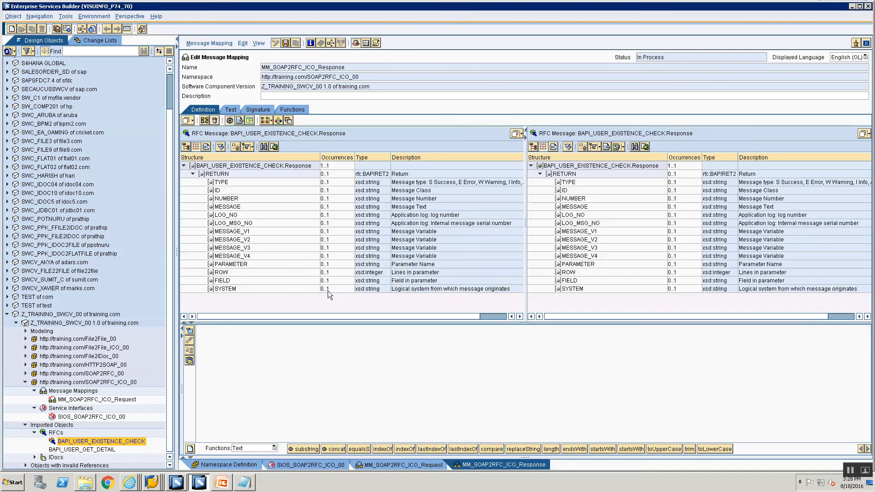
Map the source BAPI_USER_EXISTENCE_CHECK.Response root with all its subfields to the identical target structure and save the mapping
left_click(218, 175)
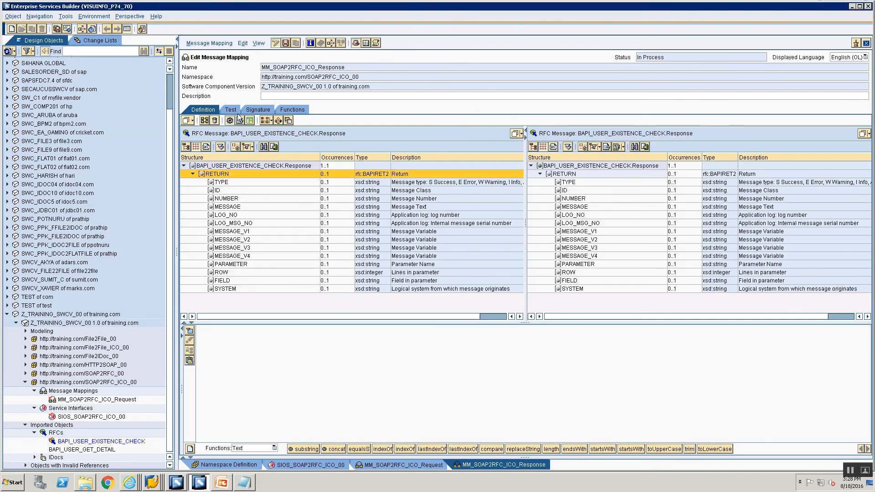
left_click(238, 166)
left_click(619, 166)
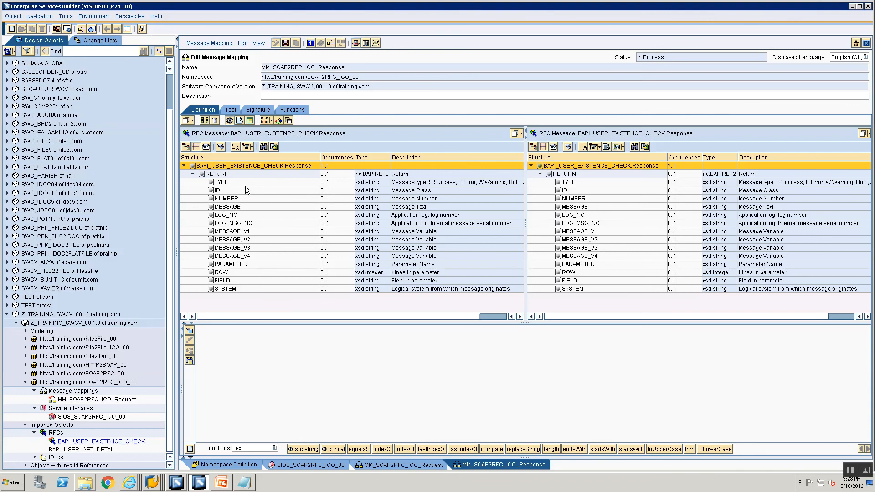
left_click(204, 120)
left_click(363, 271)
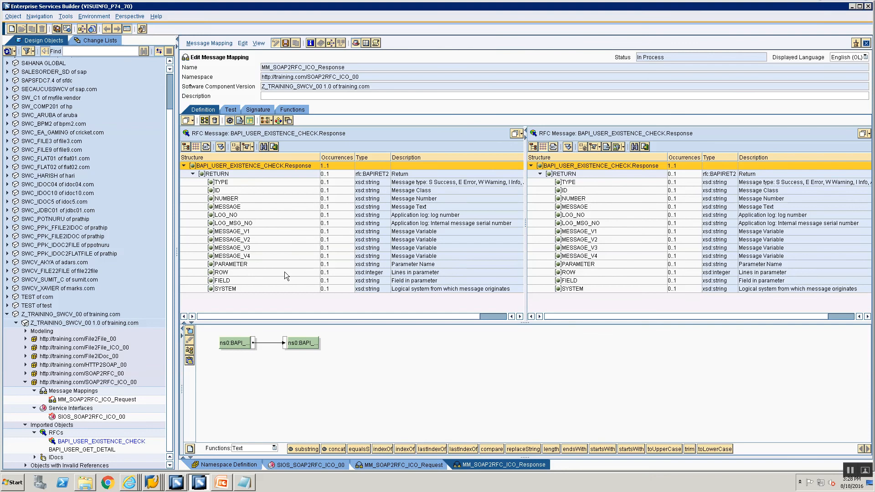
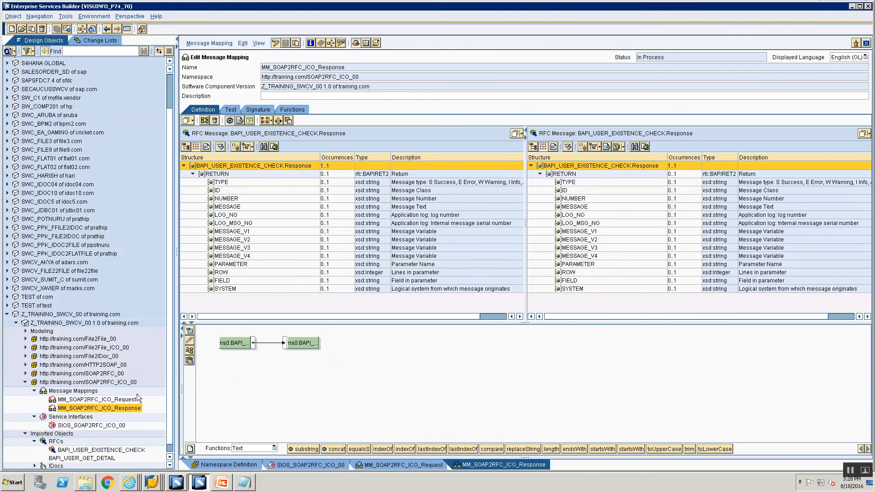
Create an operation mapping named OM_SOAP2RFC_ICO in the SOAP2RFC_ICO_00 namespace
right_click(97, 392)
left_click(109, 397)
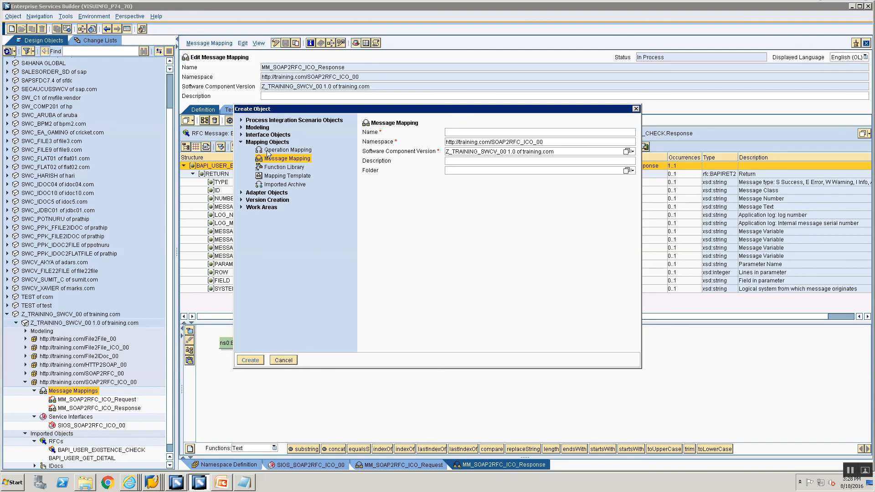
left_click(269, 151)
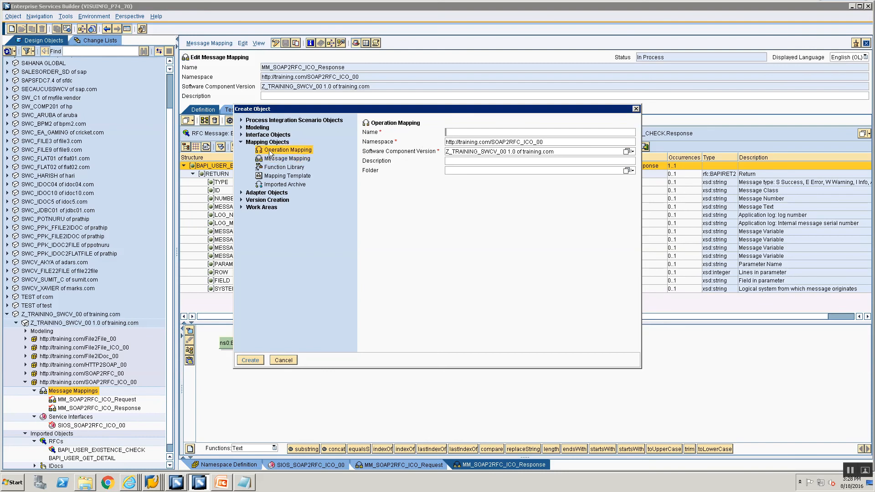
type("OM")
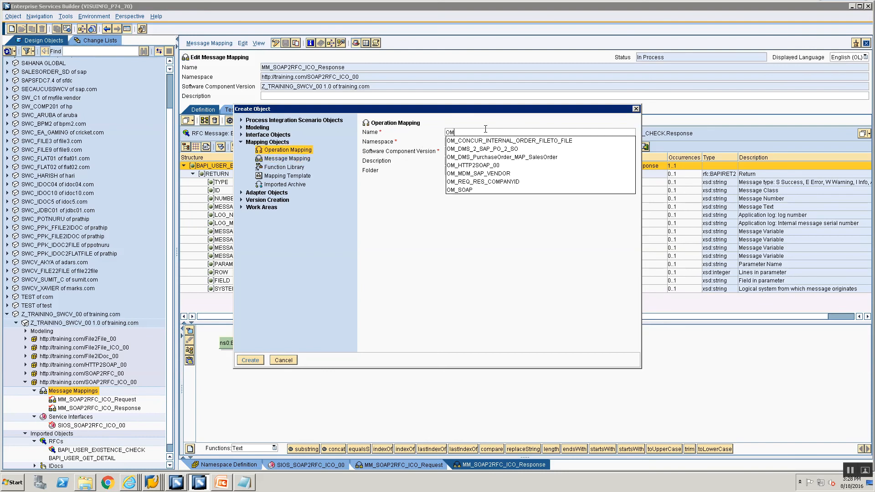
type("_SOAP")
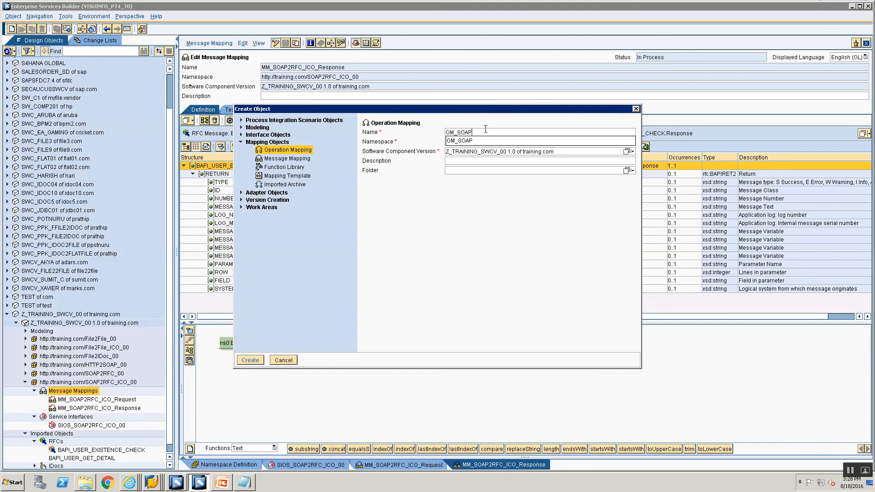
type("2RFC_ICO")
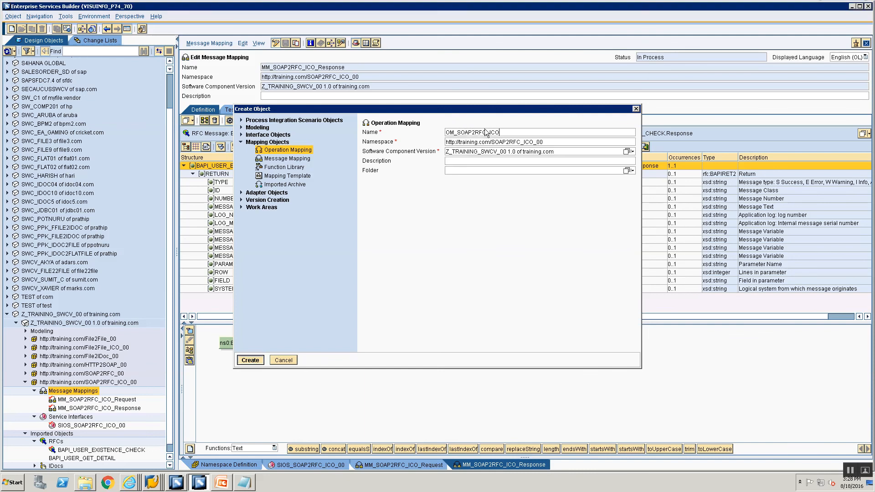
left_click(250, 360)
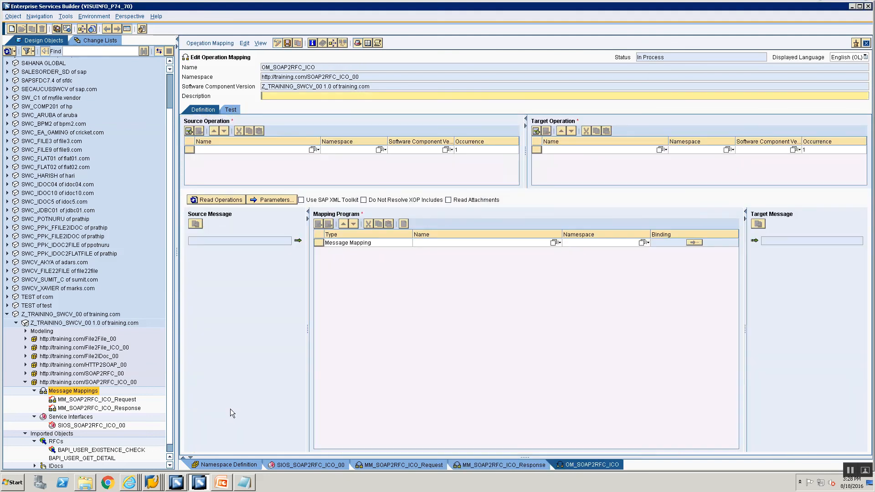
Assign SIOS_SOAP2RFC_ICO_00 as source operation and BAPI_USER_EXISTENCE_CHECK as target operation, and read the operations
left_click(91, 426)
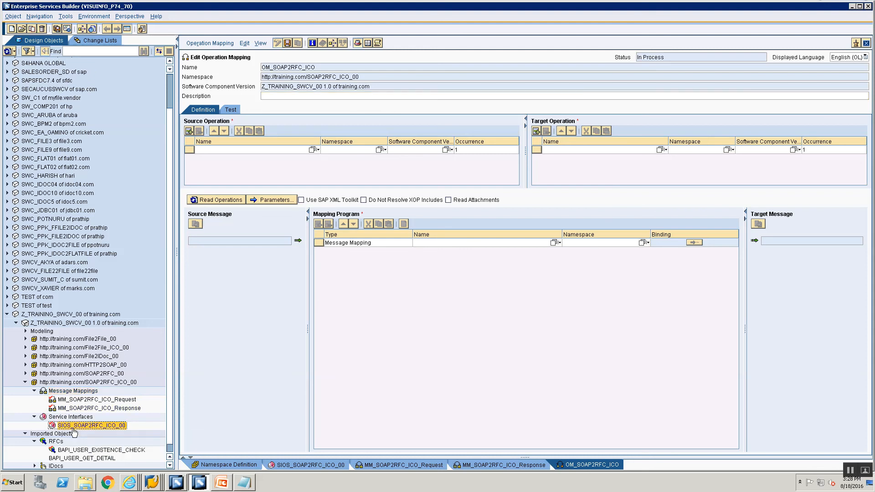
left_click_drag(73, 428, 287, 150)
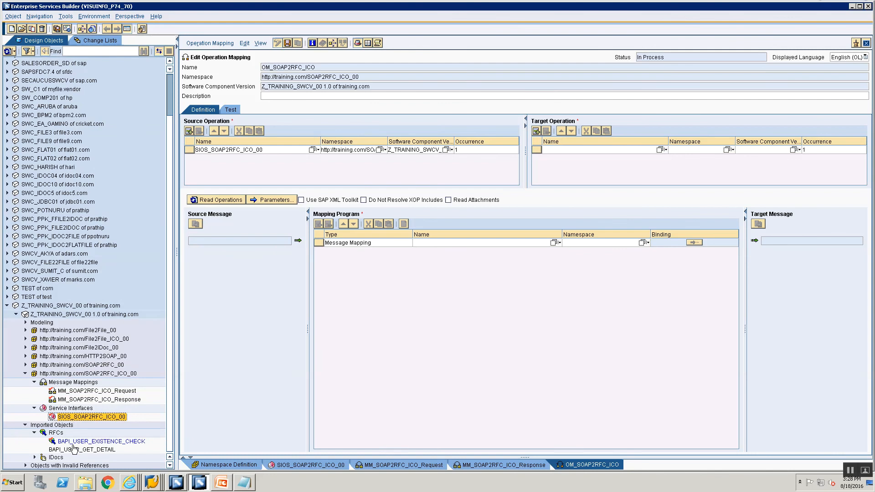
left_click(74, 442)
left_click_drag(74, 444, 622, 149)
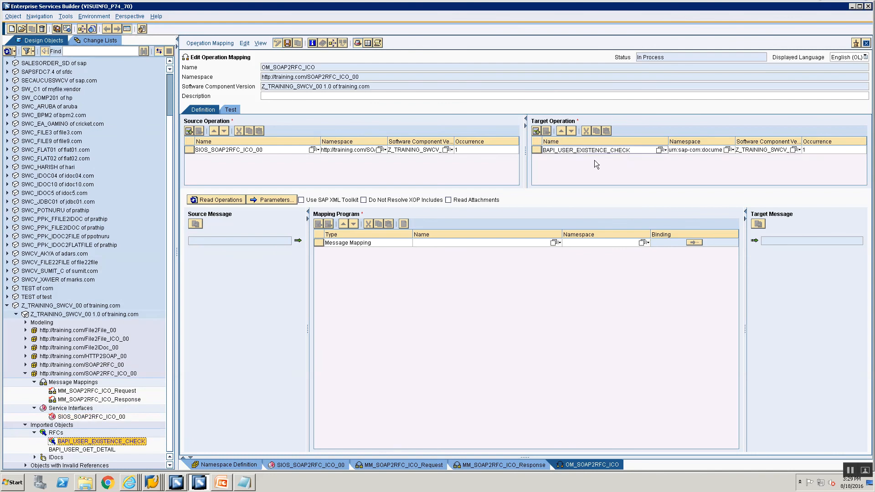
left_click(225, 201)
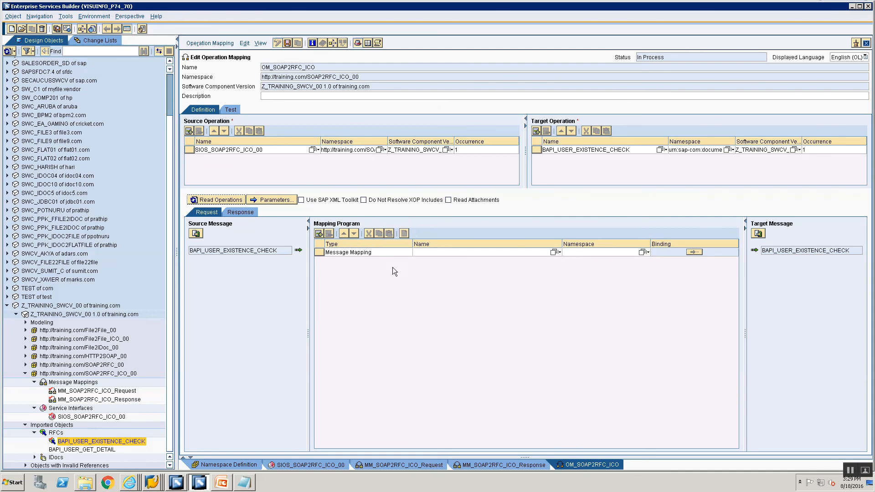
Assign MM_SOAP2RFC_ICO_Request to the request and MM_SOAP2RFC_ICO_Response to the response, and save the operation mapping
left_click(553, 252)
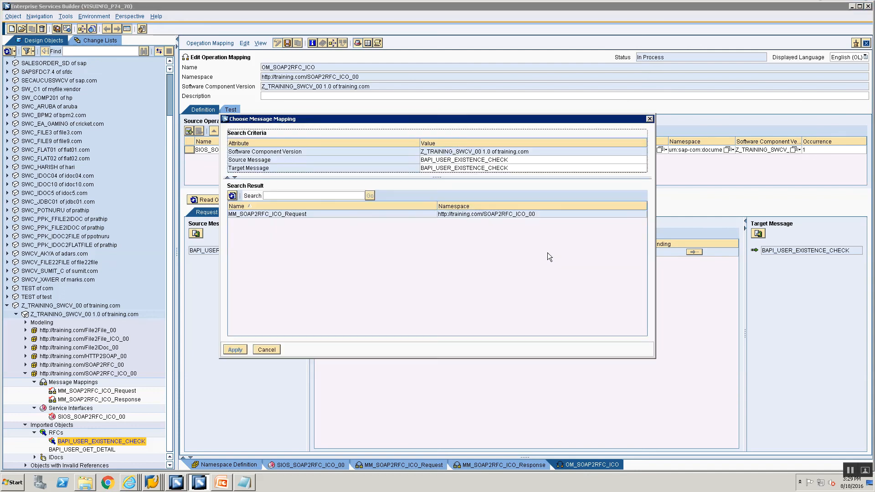
double_click(297, 215)
left_click(236, 213)
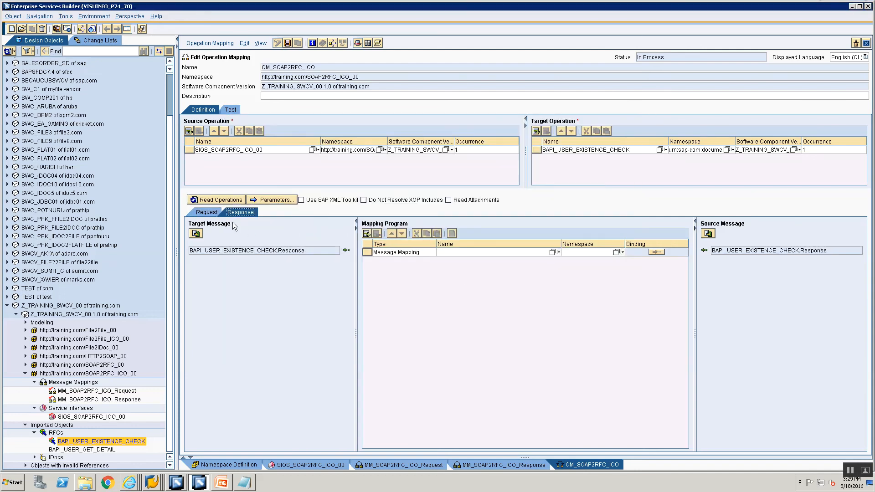
left_click(553, 252)
double_click(280, 212)
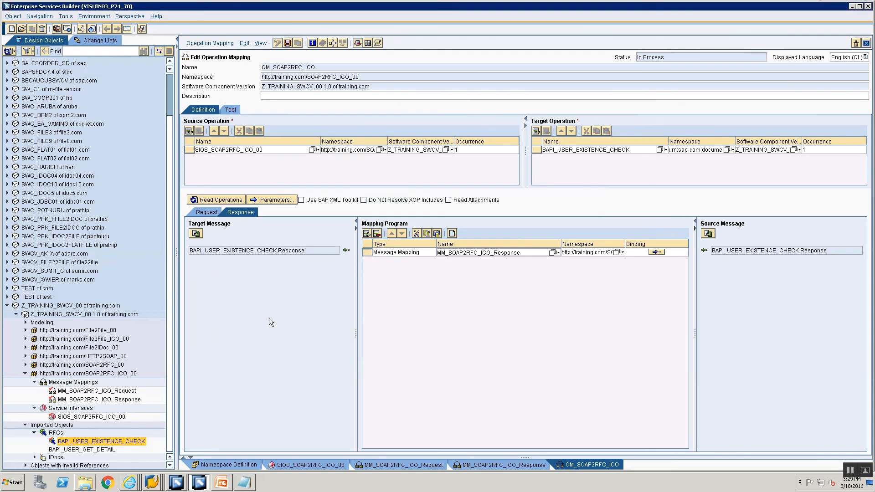
key("ctrl+s")
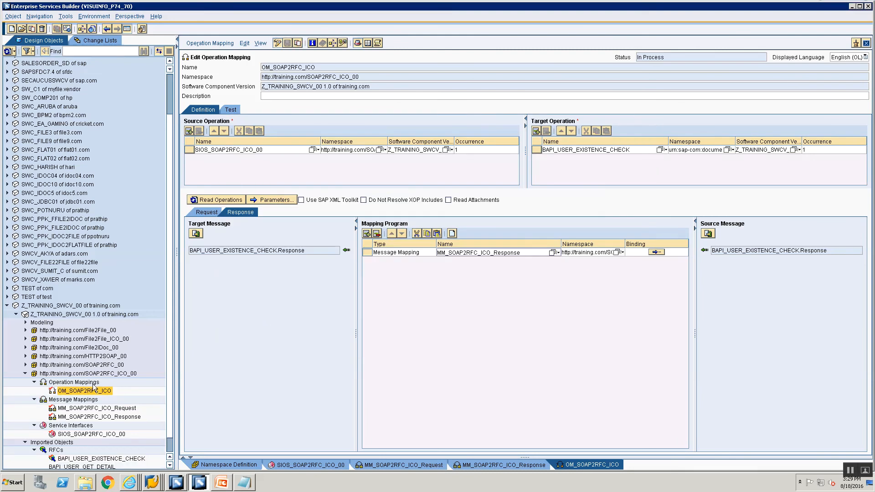
Activate the standard change list of Z_TRAINING_SWCV_00 1.0 with all its listed objects
left_click(94, 42)
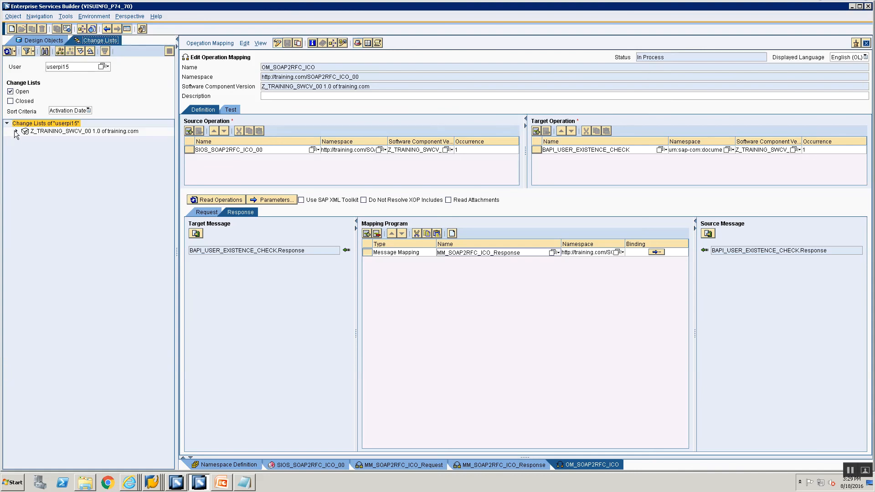
left_click(16, 132)
left_click(38, 142)
right_click(37, 142)
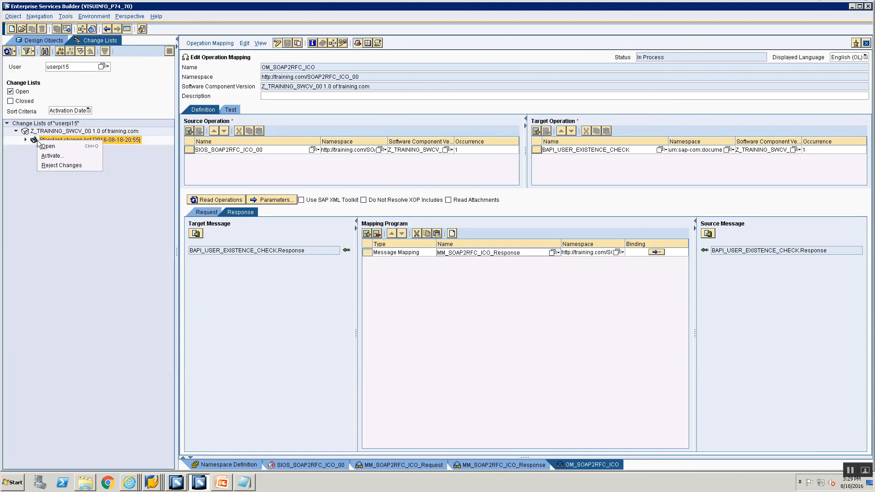
left_click(65, 156)
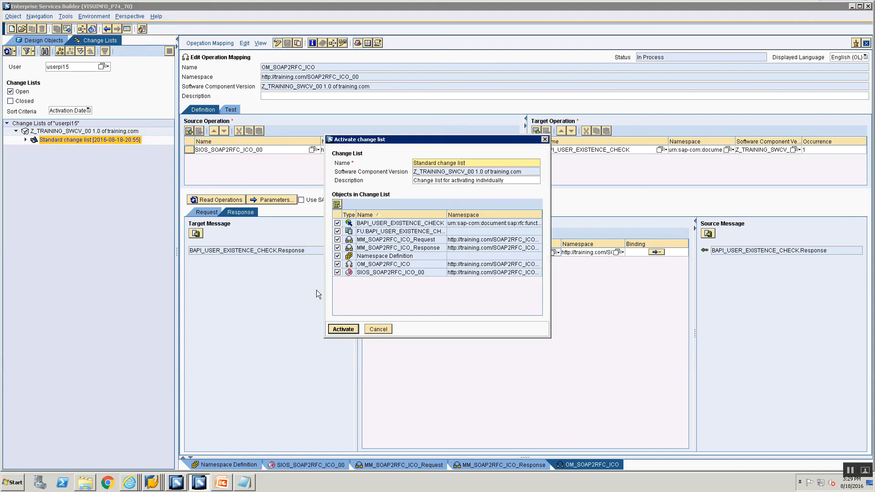
left_click(345, 329)
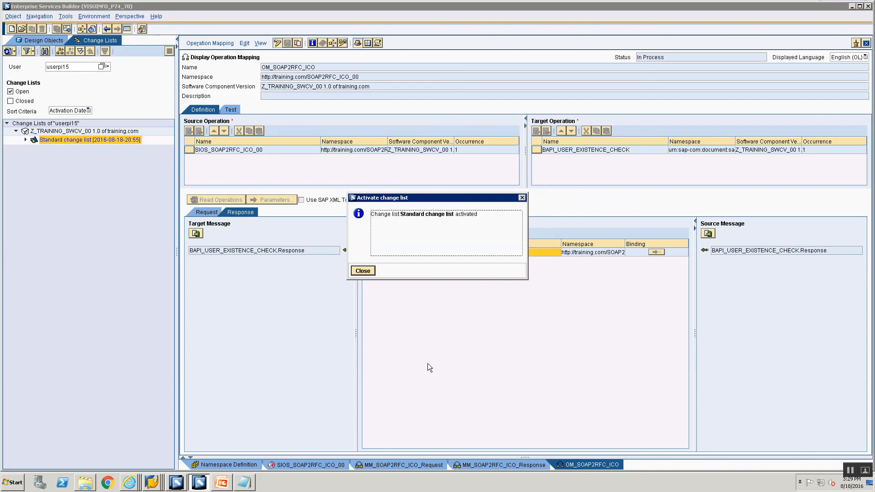
left_click(362, 270)
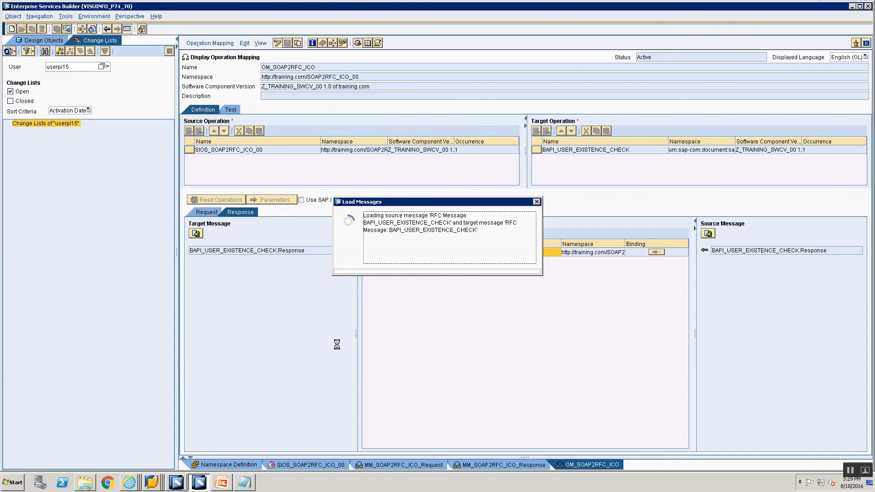
Switch to the Integration Builder configuration and create a folder named SOAP2RFC_ICO_00 under Training00
left_click(176, 482)
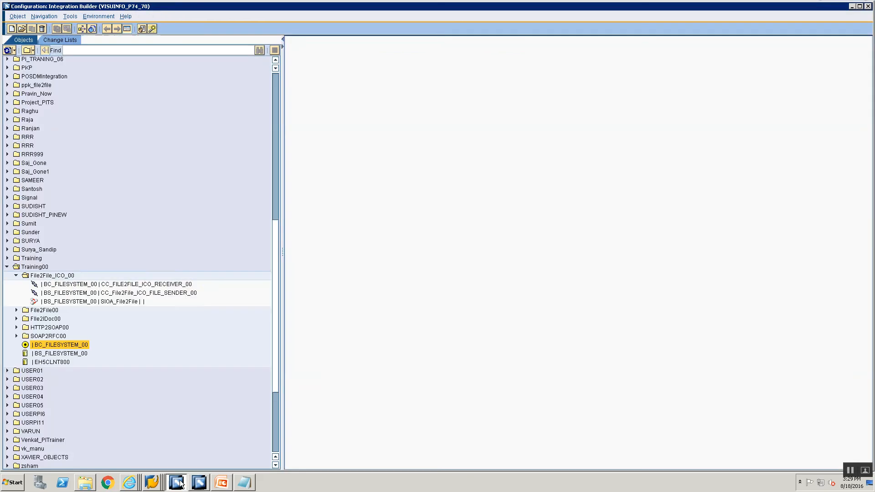
left_click(34, 268)
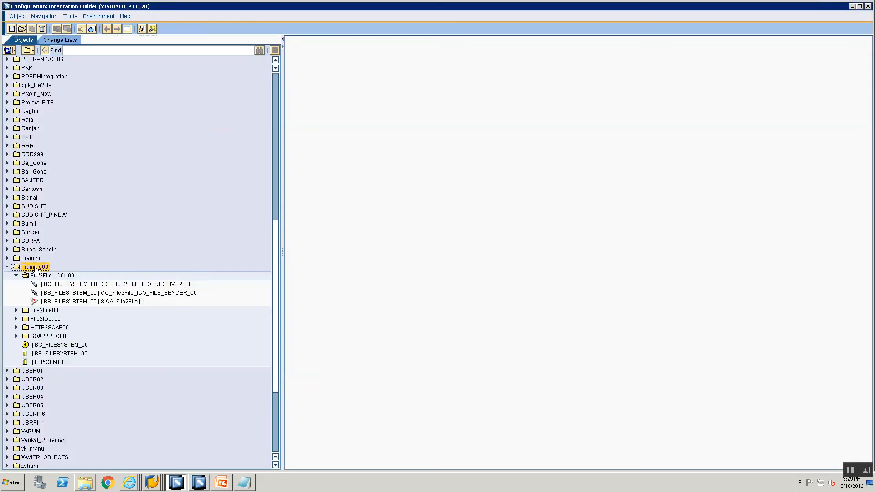
right_click(35, 267)
left_click(142, 300)
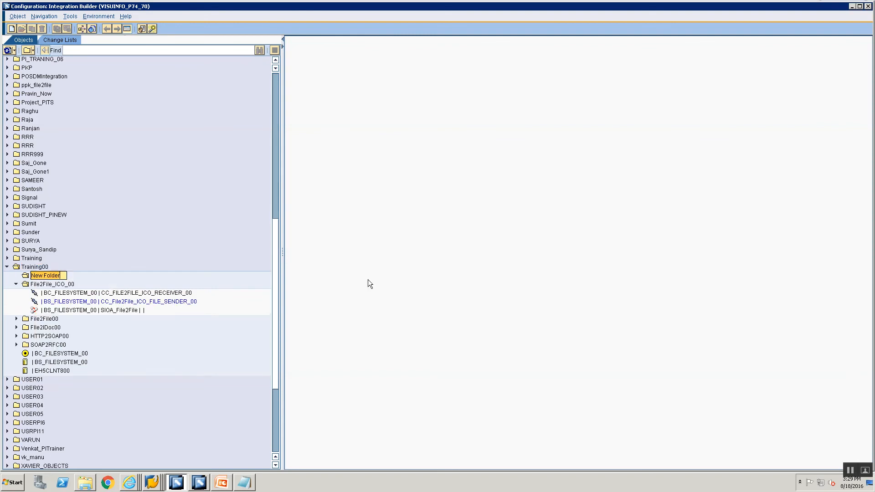
type("SOAP2RFC_")
type("ICO_00")
key("Return")
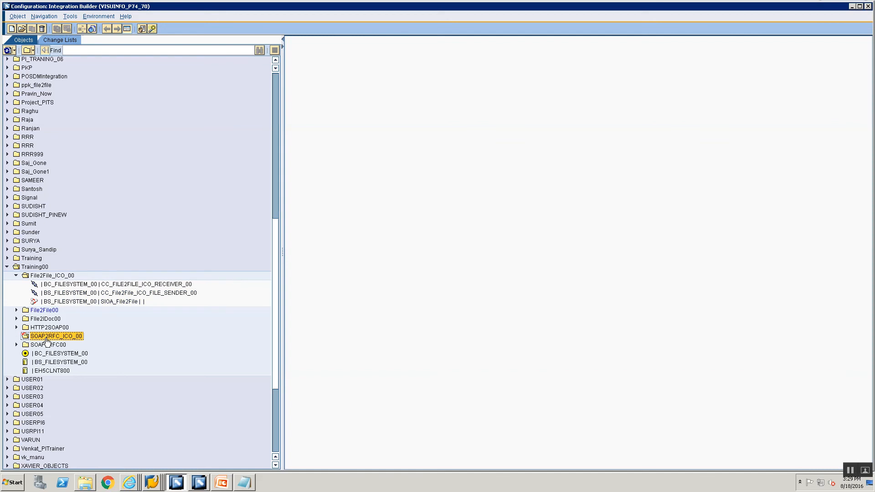
Start a new communication channel in the SOAP2RFC_ICO_00 folder with BS_FILESYSTEM_00 as its communication component
right_click(47, 339)
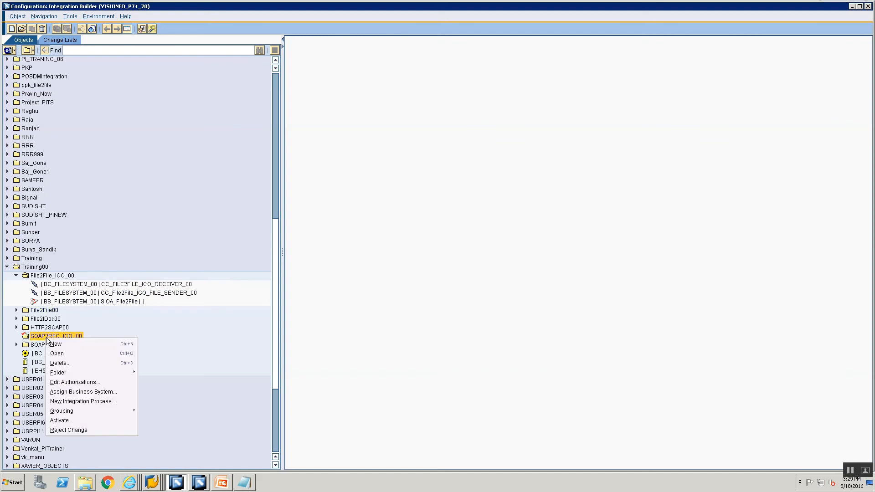
left_click(82, 345)
left_click(317, 161)
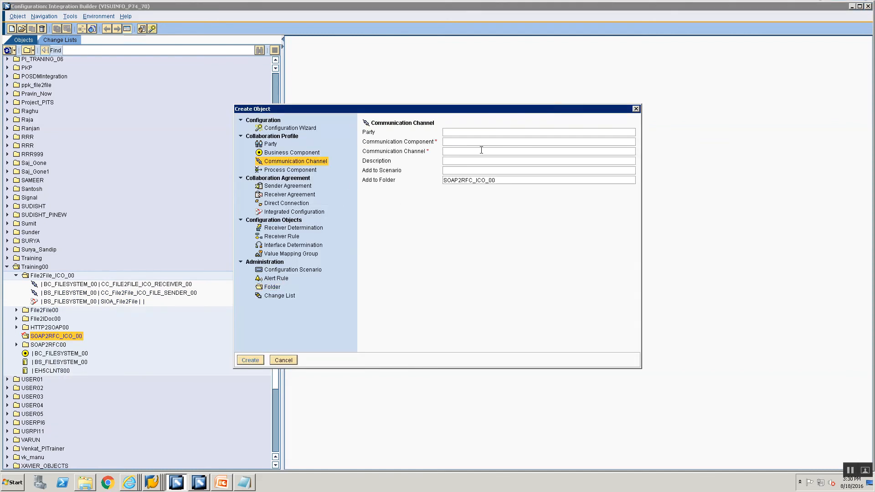
type("BS_")
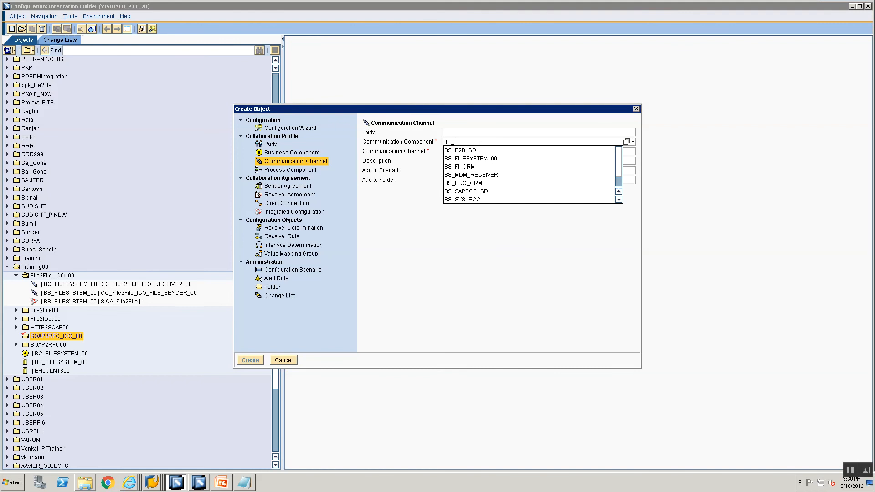
type("FI")
key("Down")
key("Return")
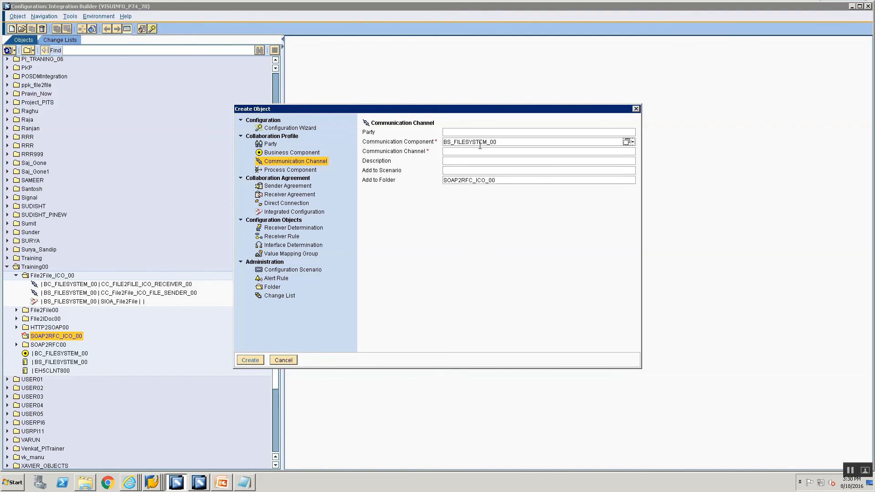
Name the communication channel CC_SOAP2RFC_ICO_SOAP_SENDER_00 and create it
key("Tab")
type("CC_")
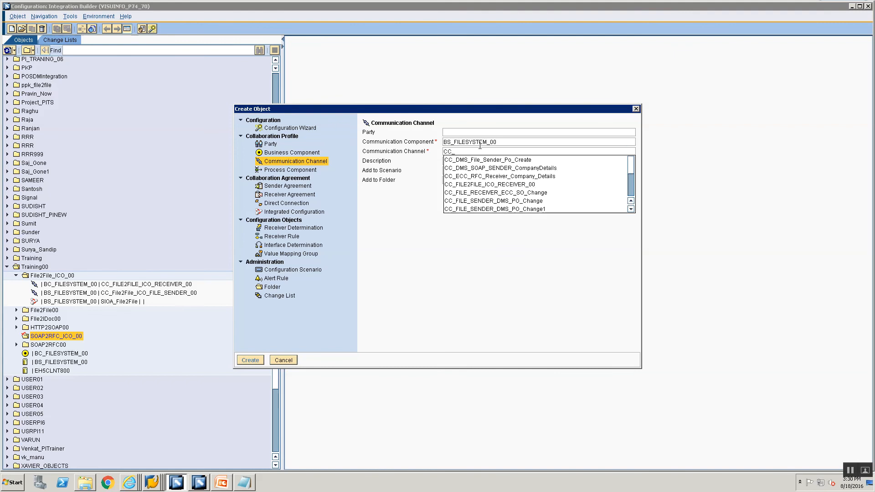
type("SOAP")
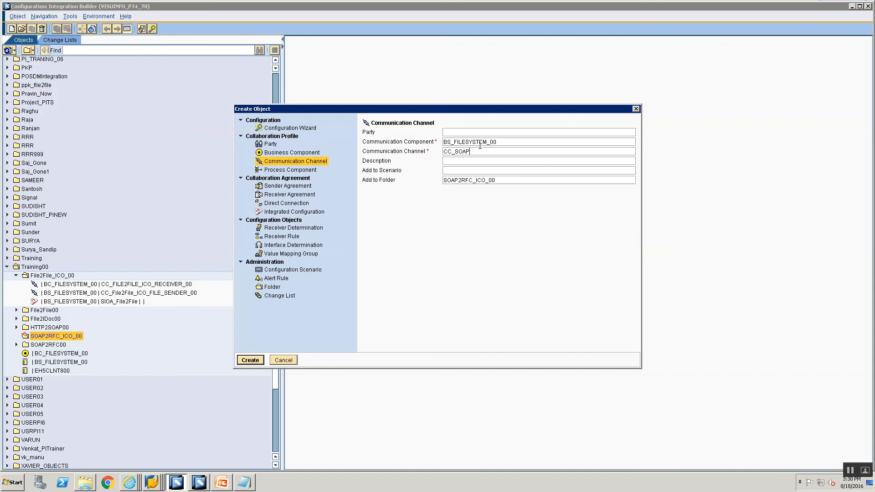
type("2RFC_ICO_SOAP_SENDER_00")
left_click_drag(456, 154, 517, 158)
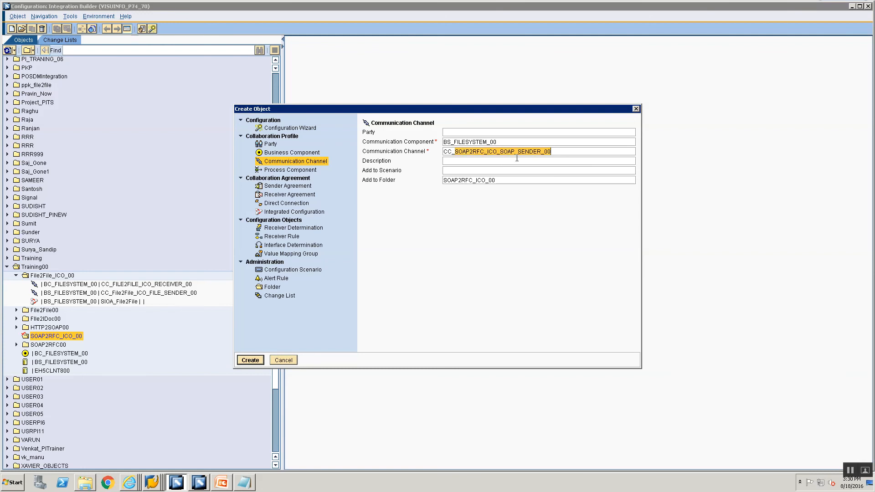
left_click(514, 156)
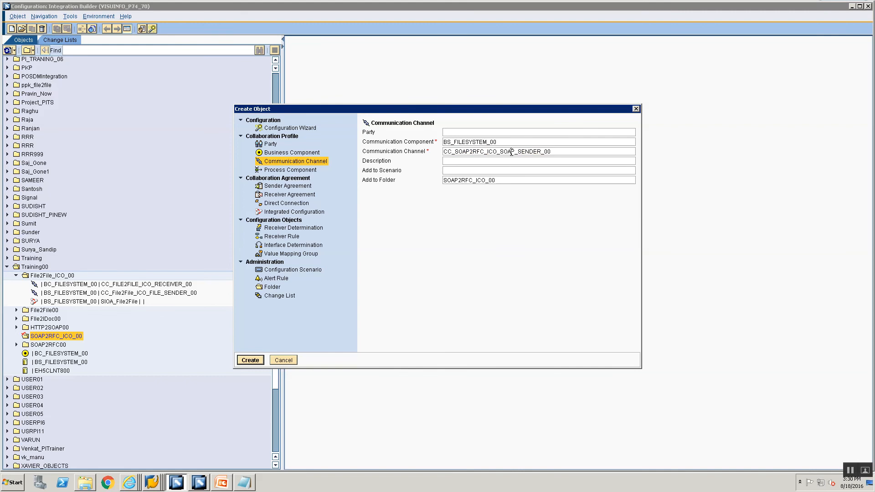
left_click(250, 360)
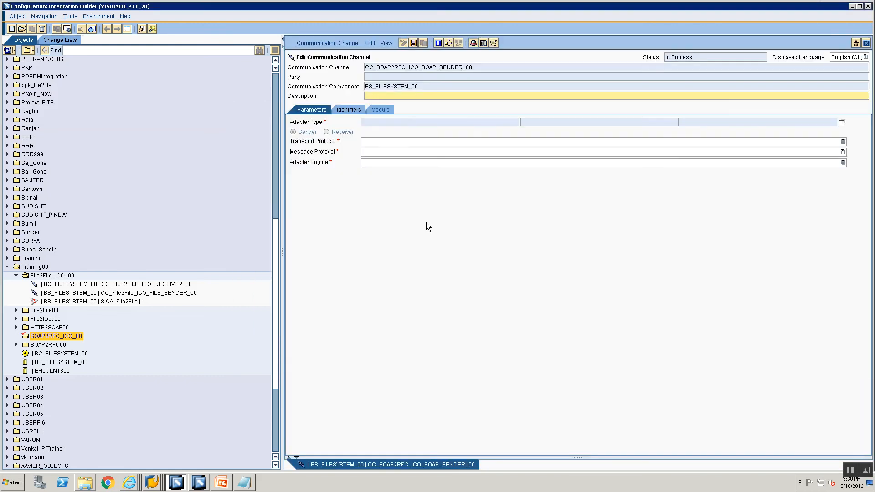
Assign the SOAP adapter type from SAP BASIS 7.40 to the sender channel and save the channel
left_click(842, 123)
scroll(258, 318, "down", 1)
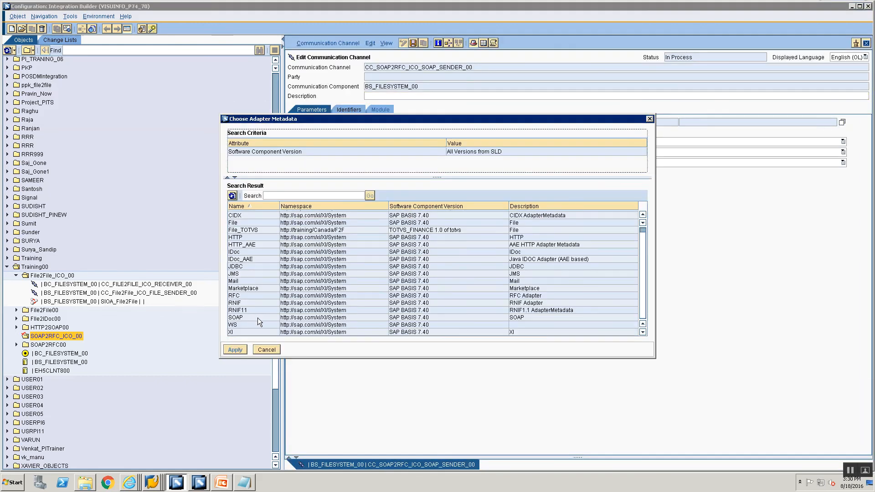
left_click(249, 318)
left_click(235, 350)
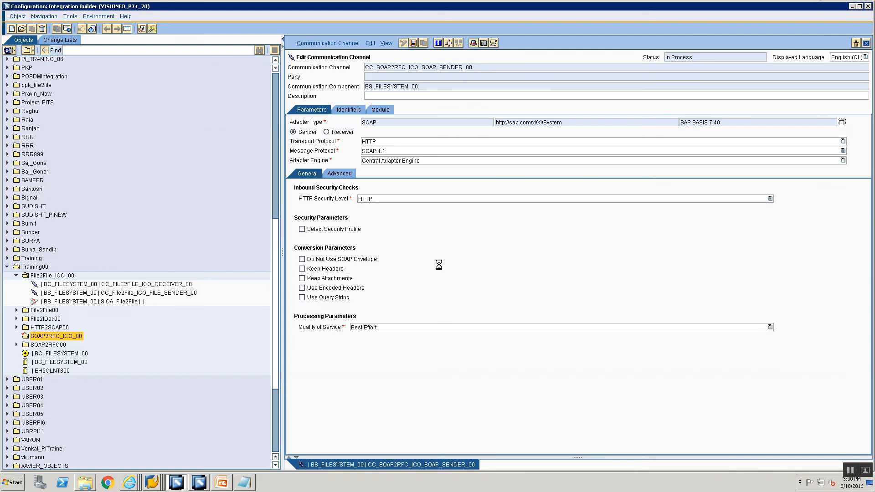
key("ctrl+s")
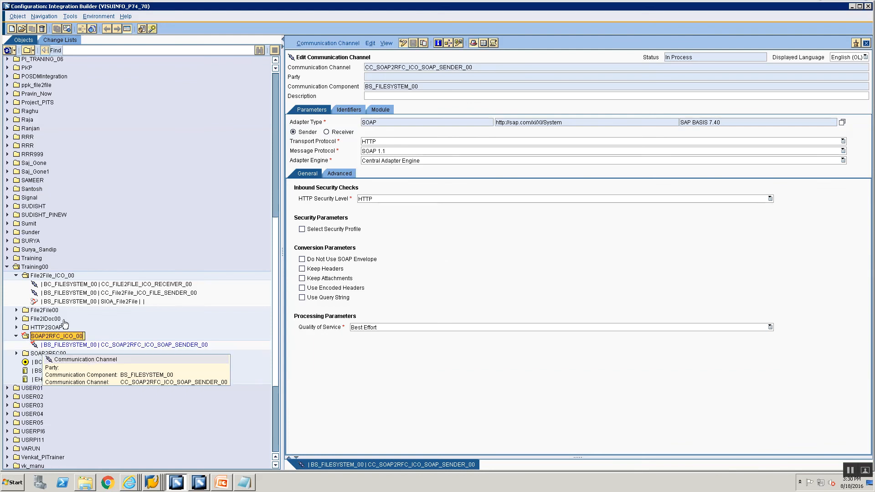
Review the new SOAP sender channel and locate the existing RFC receiver channel CC_SOAP2RFC_RFC_RECEIVER_00 in the SOAP2RFC00 folder
left_click(44, 347)
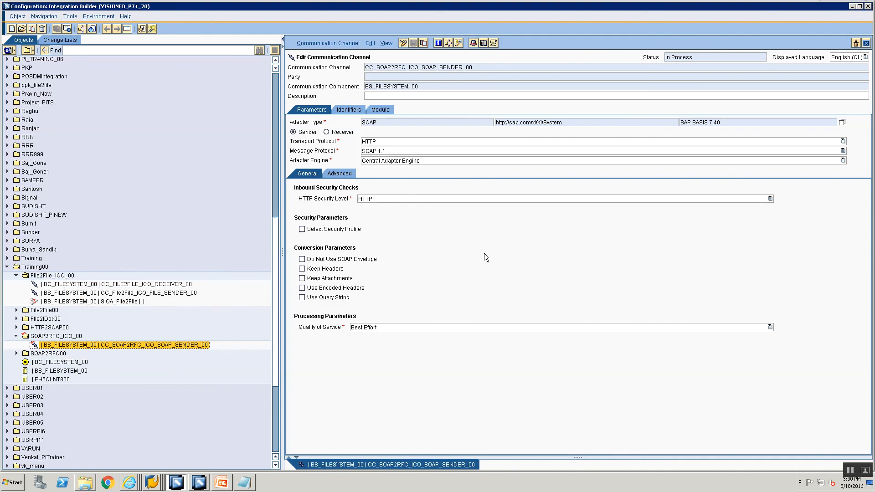
left_click_drag(484, 67, 406, 67)
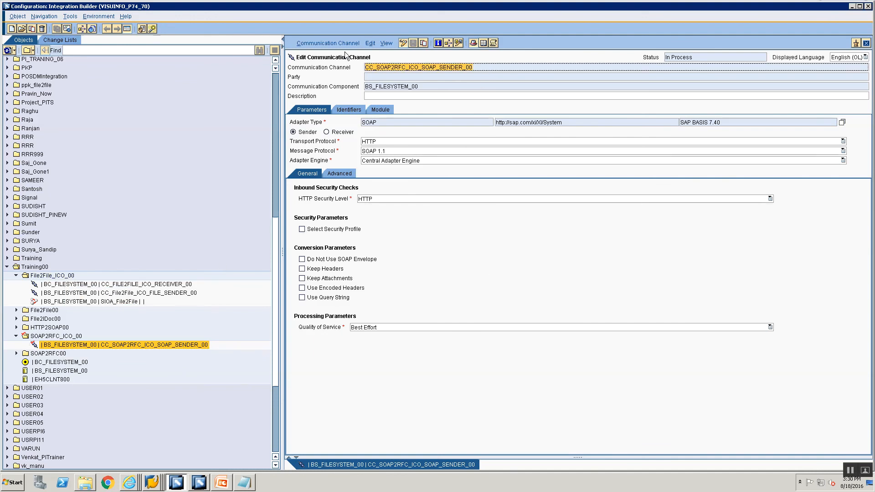
left_click(395, 122)
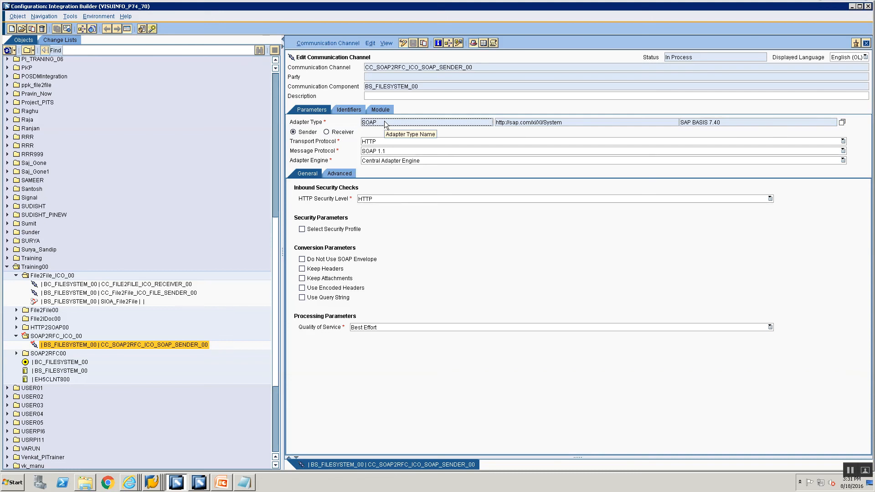
left_click_drag(373, 68, 474, 65)
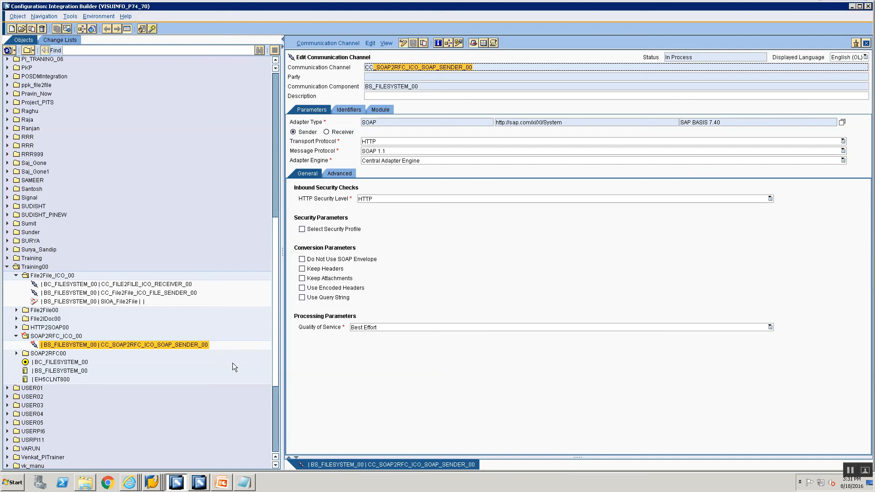
left_click(16, 353)
scroll(81, 364, "down", 1)
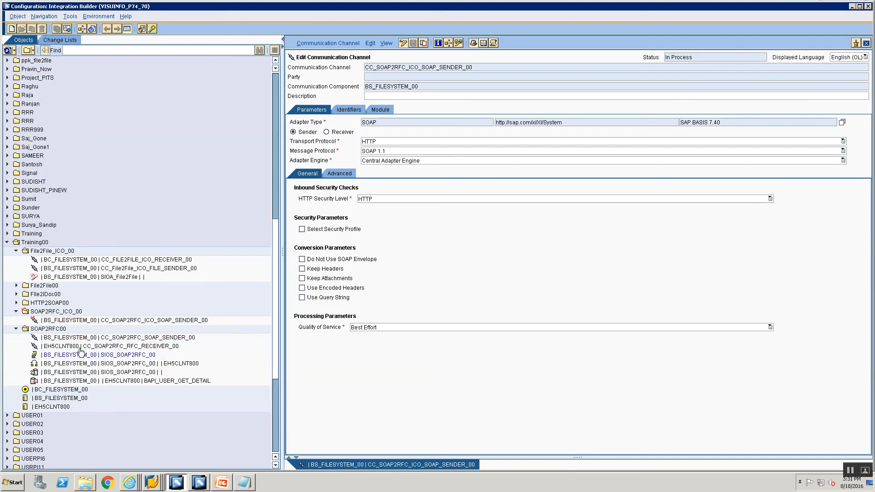
left_click(116, 348)
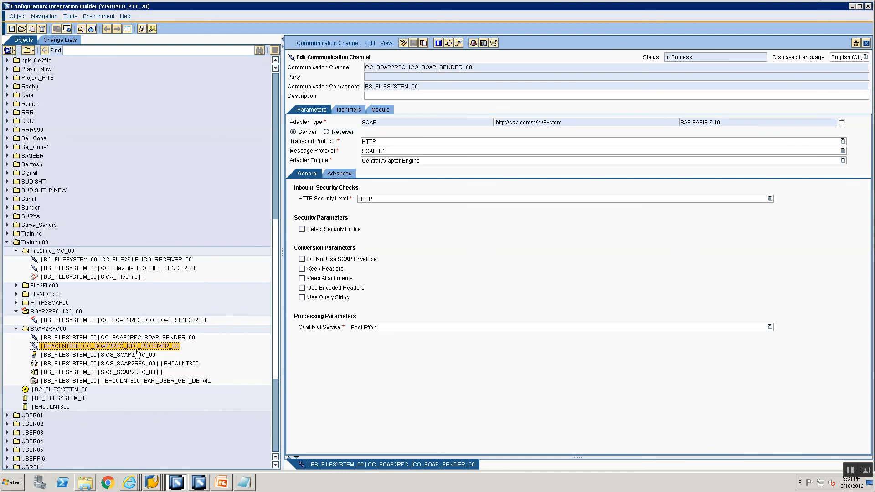
left_click(114, 321)
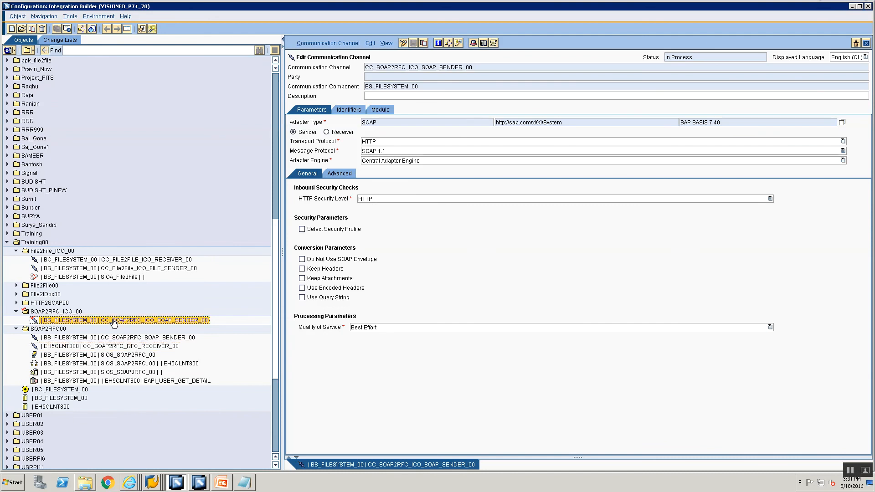
left_click(98, 348)
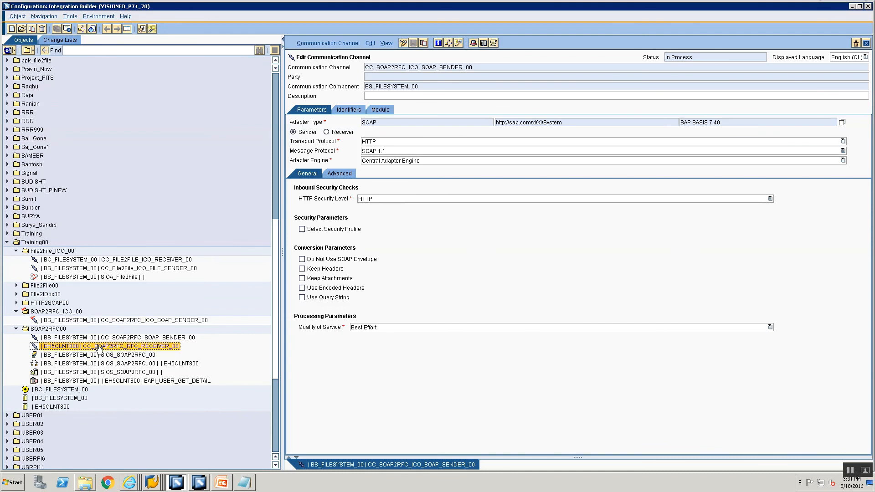
Create an integrated configuration in the SOAP2RFC_ICO_00 folder for sender component BS_FILESYSTEM_00 and interface SIOS_SOAP2RFC_ICO_00
left_click(106, 323)
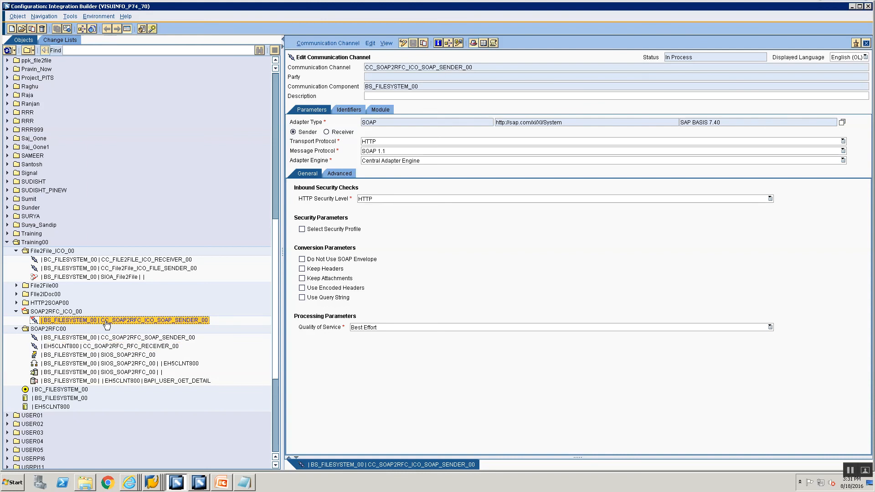
right_click(106, 323)
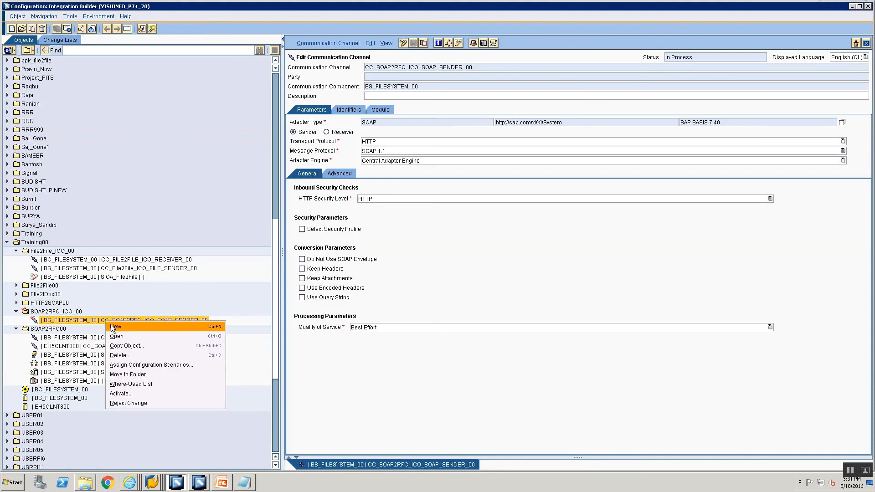
left_click(111, 324)
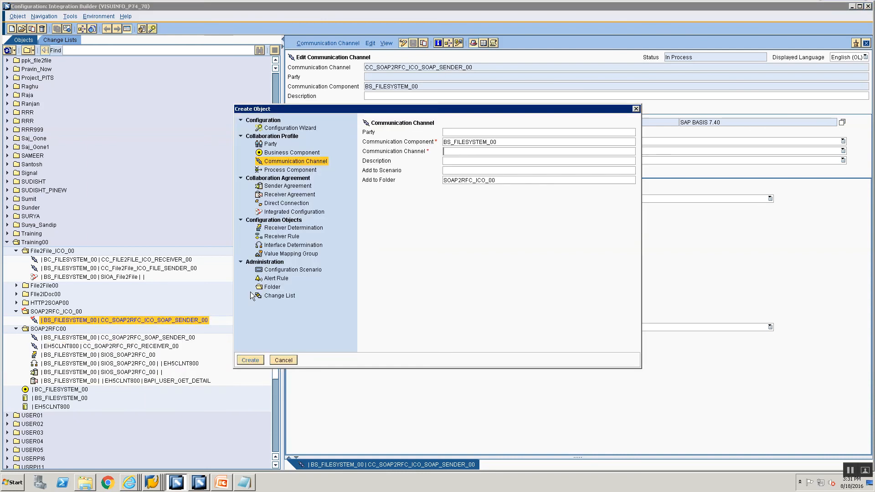
left_click(279, 212)
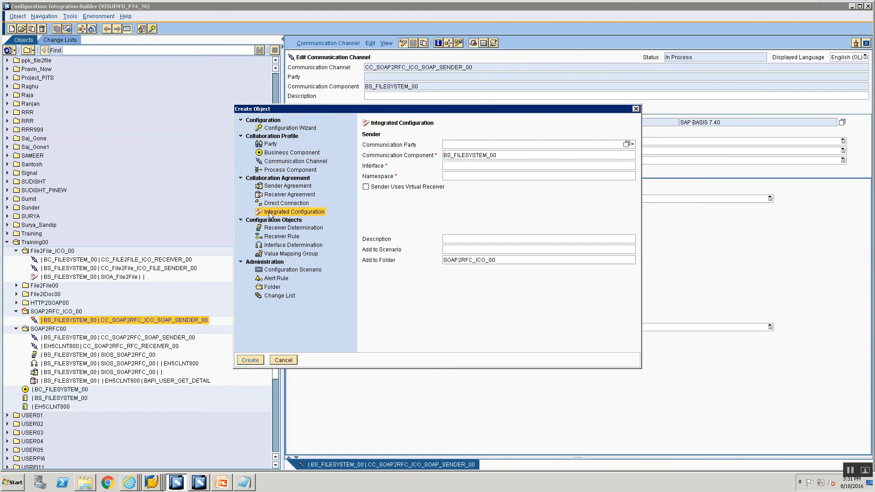
left_click(452, 167)
left_click(627, 165)
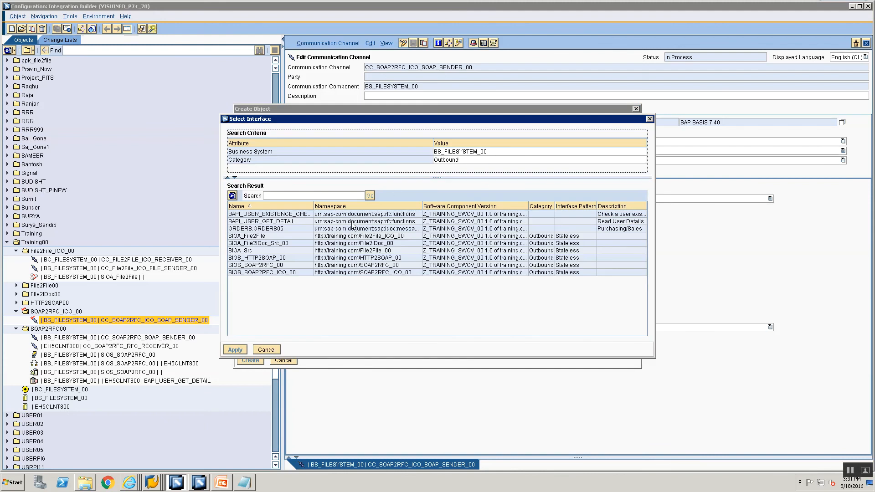
left_click(294, 272)
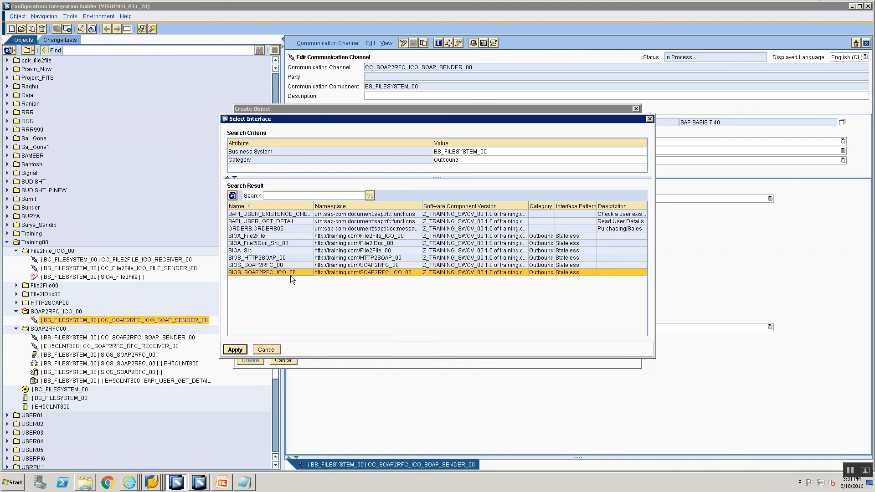
left_click(231, 353)
left_click(234, 350)
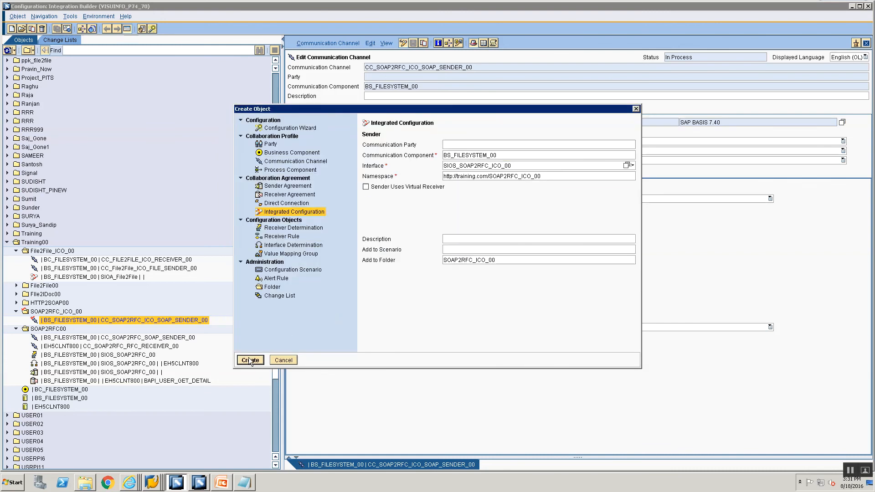
left_click(250, 361)
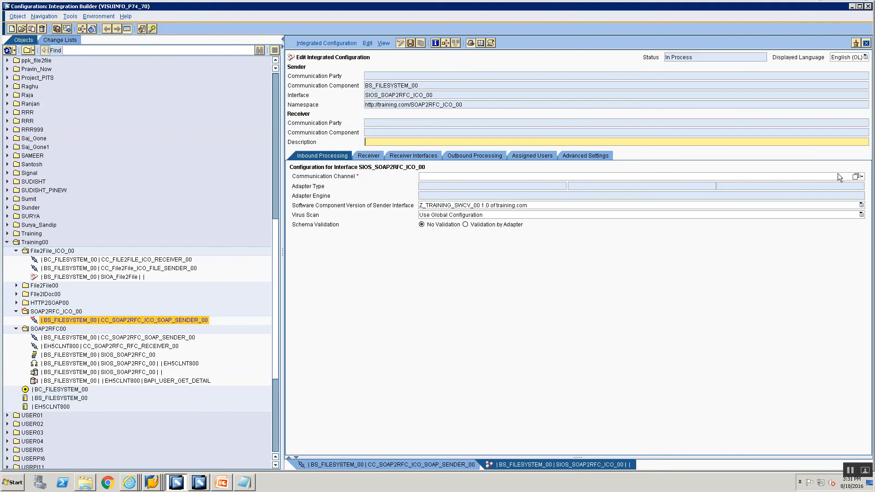
Assign CC_SOAP2RFC_ICO_SOAP_SENDER_00 as the inbound processing channel and open the receiver settings of the integrated configuration
left_click(855, 180)
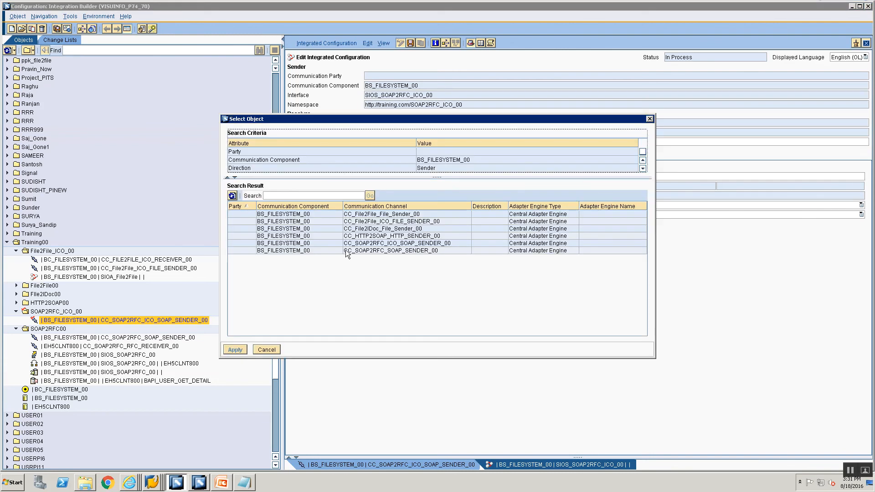
left_click(374, 245)
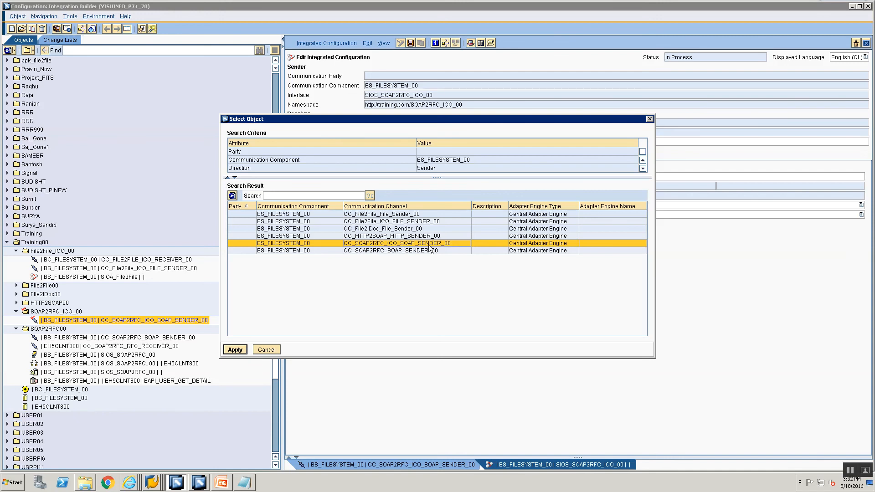
left_click(233, 349)
left_click(368, 155)
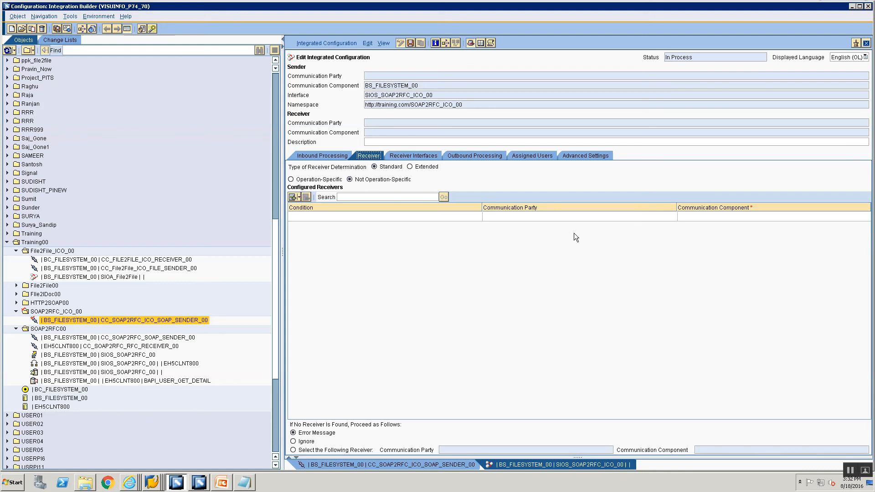
Set EH5CLNT800 as the receiver communication component of the integrated configuration
left_click(697, 217)
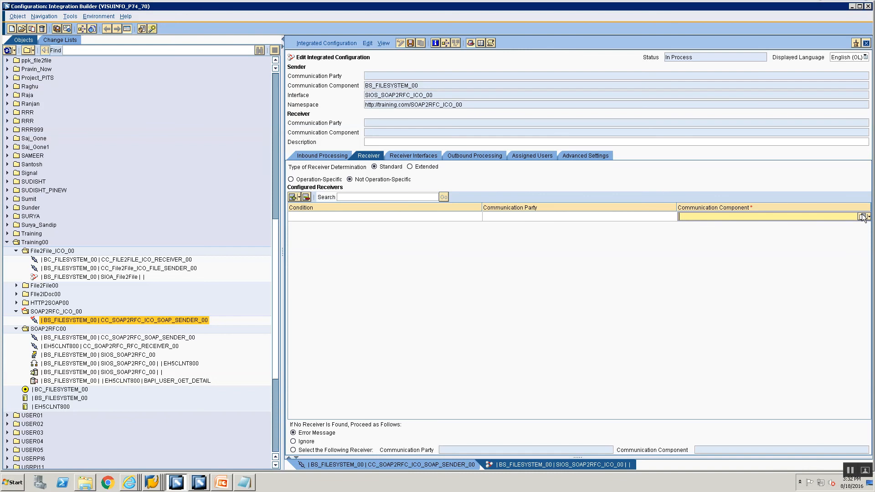
left_click(862, 216)
left_click(338, 195)
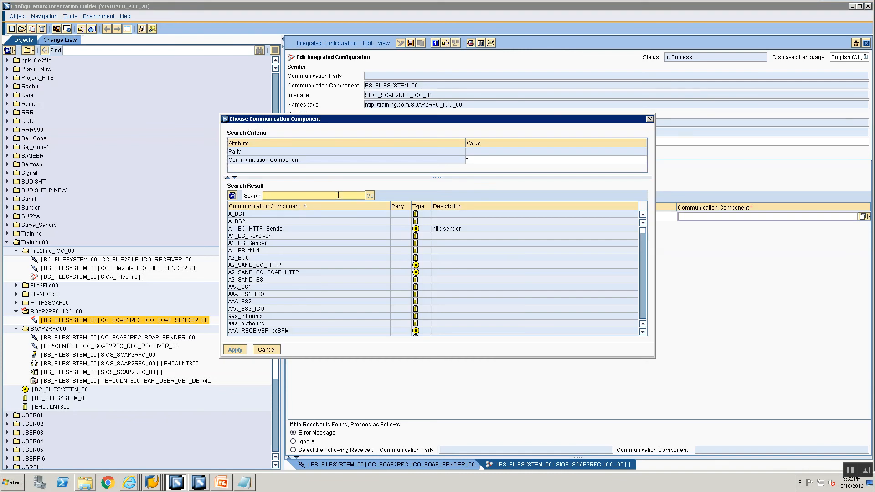
type("EH5CLNT800")
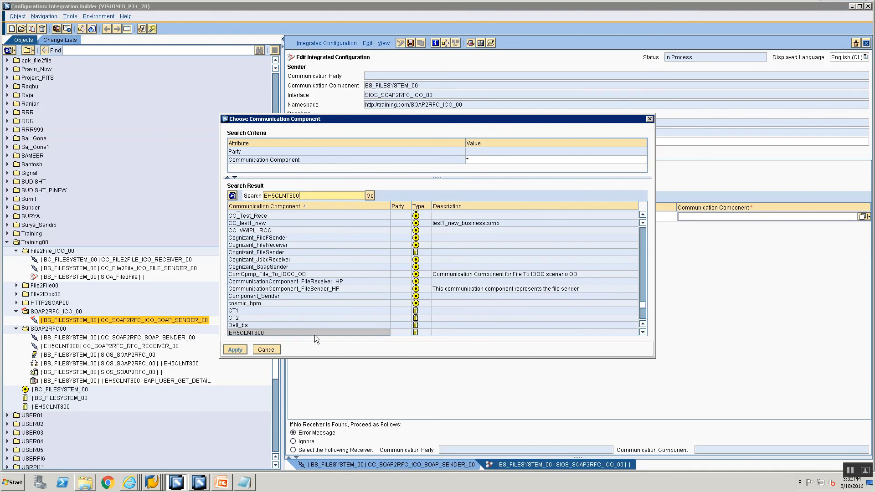
left_click(314, 335)
left_click(243, 349)
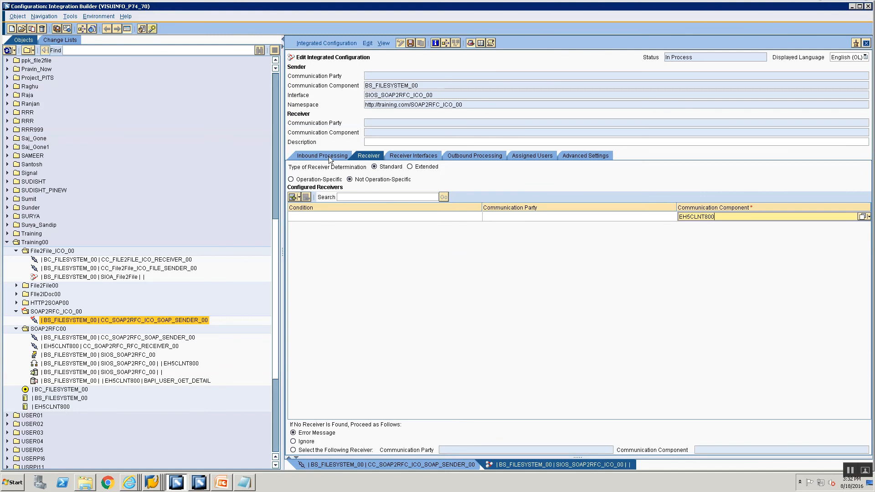
Assign operation mapping OM_SOAP2RFC_ICO to the receiver interface of the integrated configuration
left_click(395, 155)
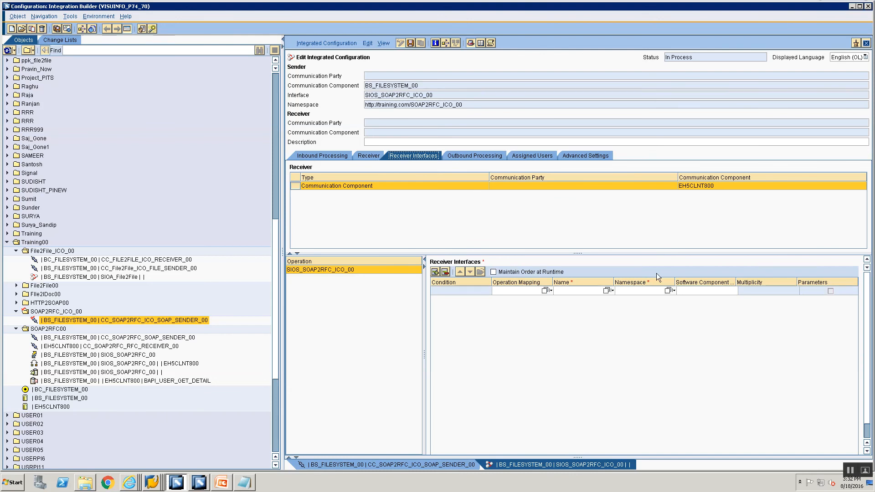
left_click(545, 290)
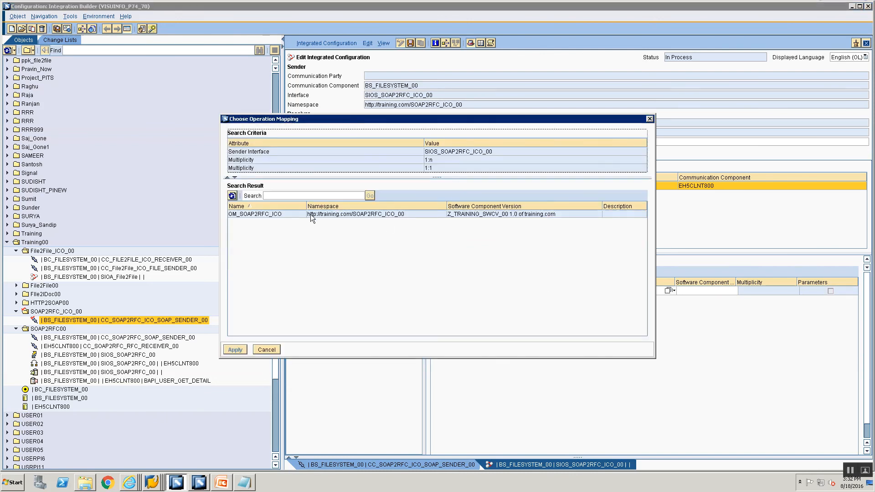
left_click(294, 214)
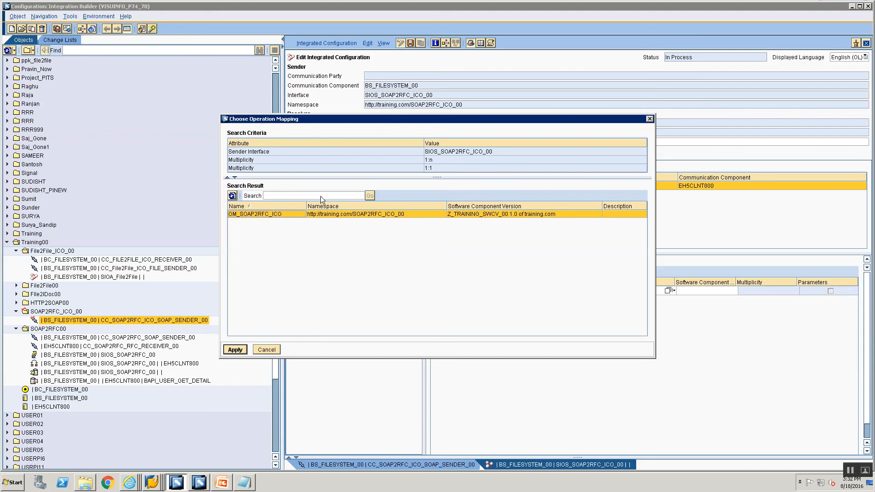
left_click(233, 350)
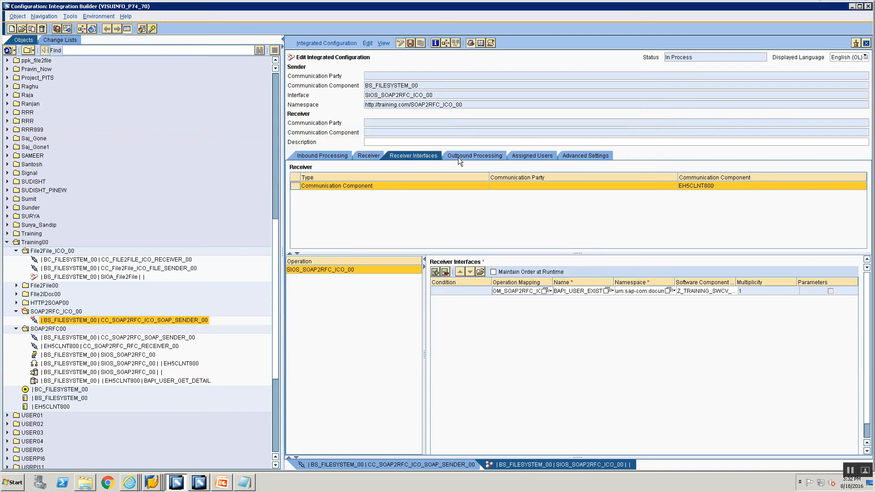
Assign CC_SOAP2RFC_RFC_RECEIVER_00 as the outbound processing communication channel for BAPI_USER_EXISTENCE_CHECK
left_click(458, 157)
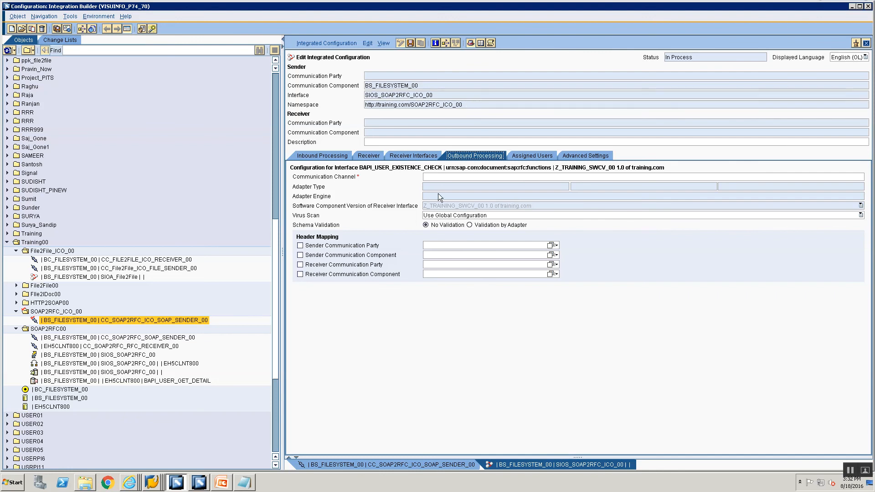
left_click(856, 176)
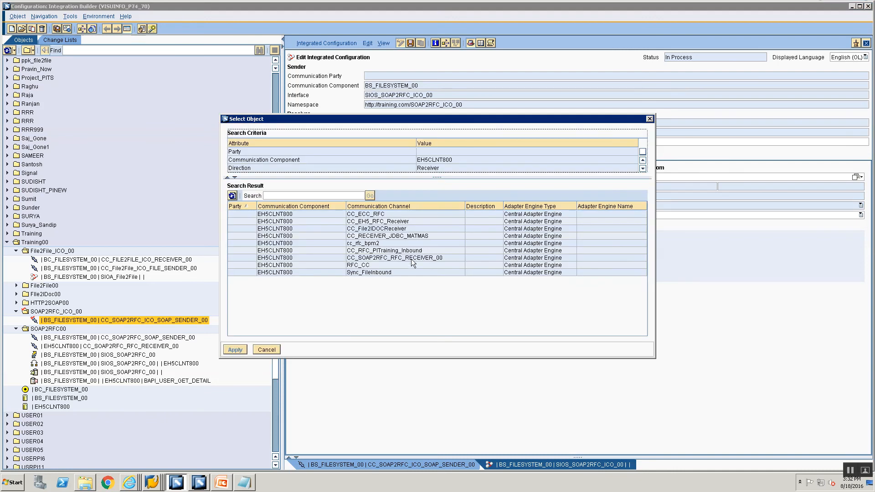
left_click(400, 258)
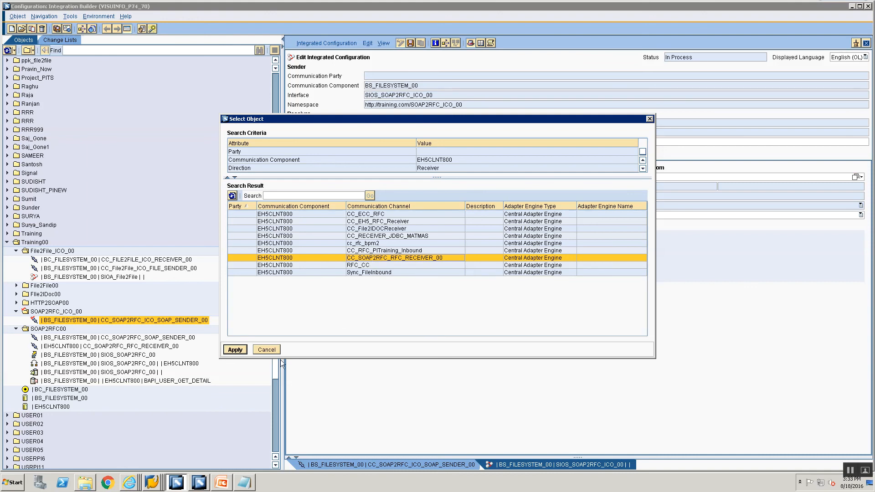
left_click(236, 349)
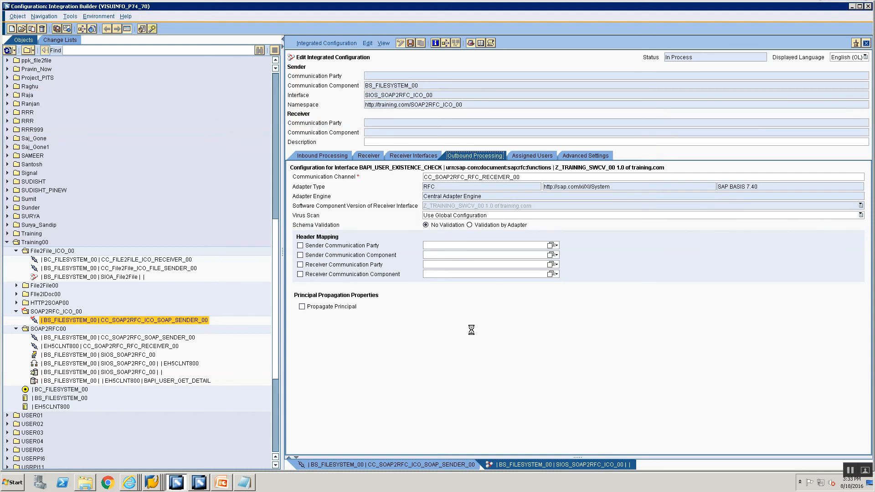
Activate the standard change list with the SOAP sender channel, the integrated configuration and the SOAP2RFC_ICO_00 folder
left_click(68, 40)
left_click(56, 130)
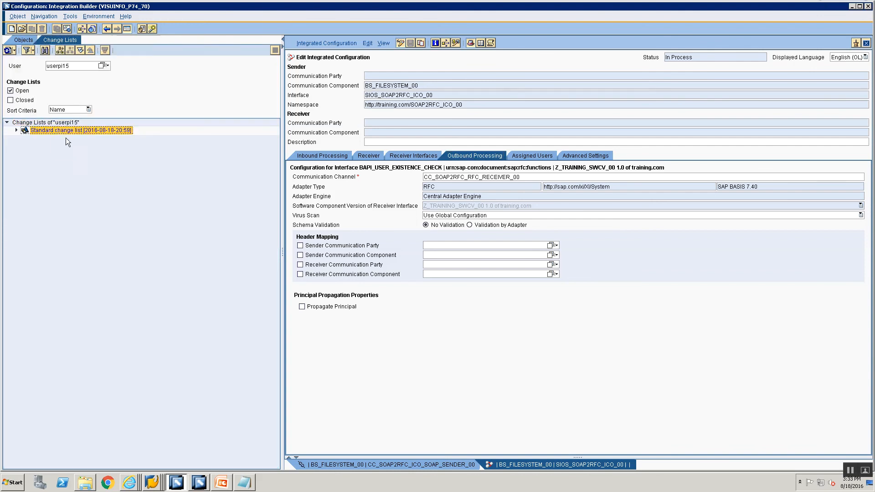
right_click(67, 131)
left_click(73, 143)
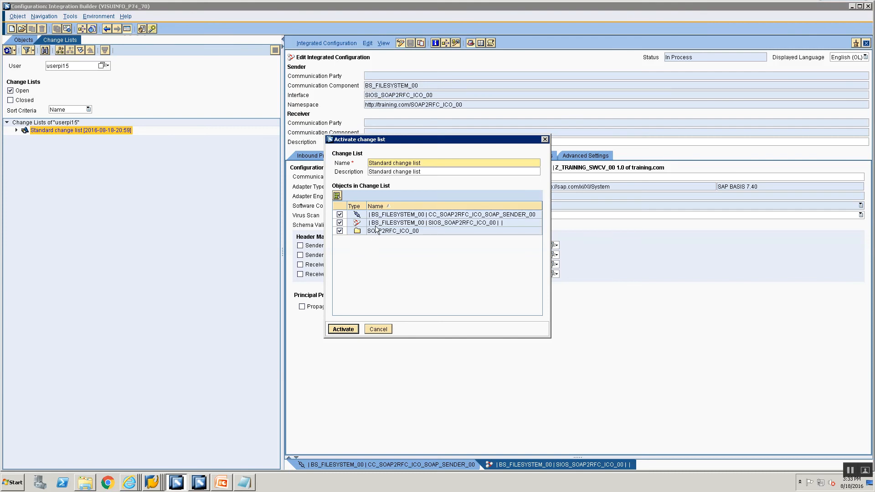
left_click(340, 329)
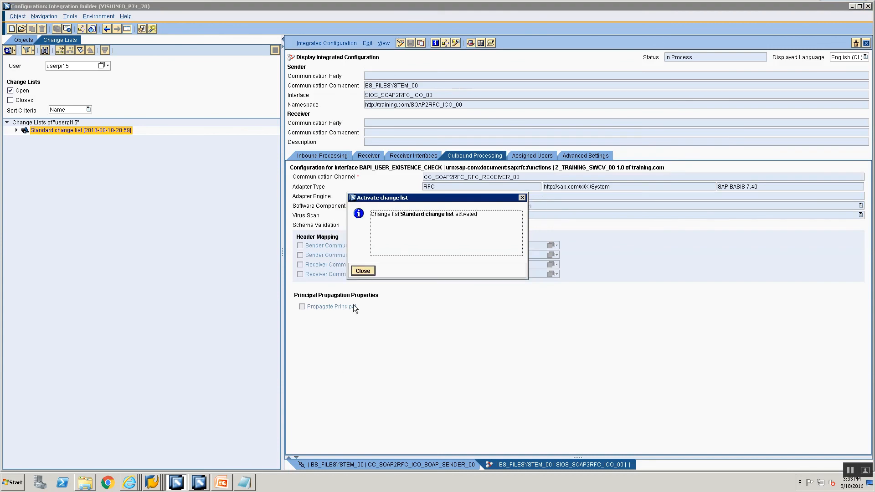
left_click(367, 270)
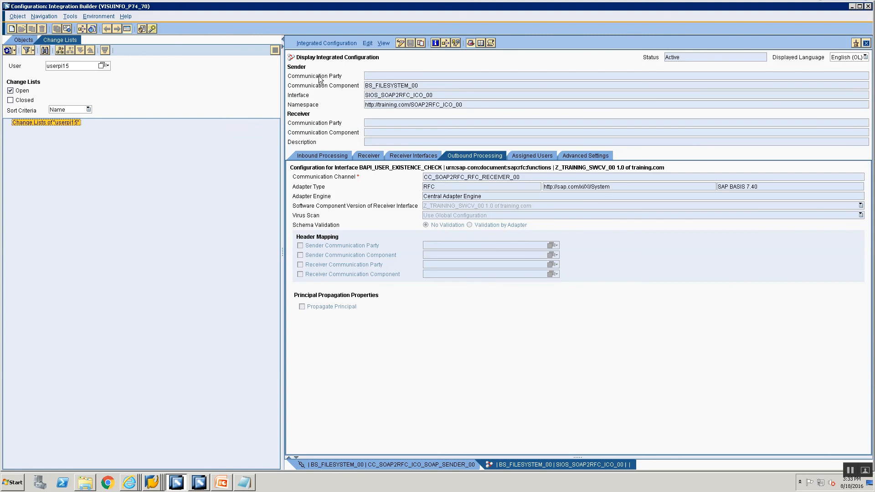
Display the WSDL of the integrated configuration and copy its WSDL URL
left_click(330, 42)
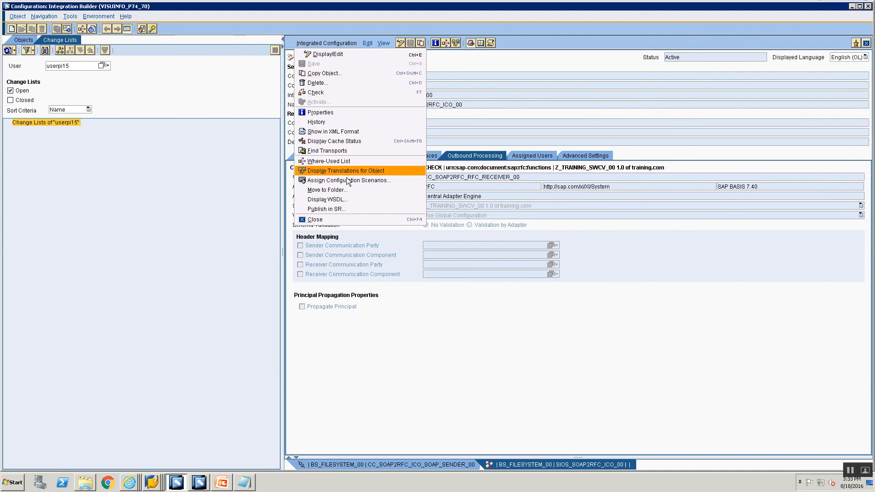
left_click(343, 202)
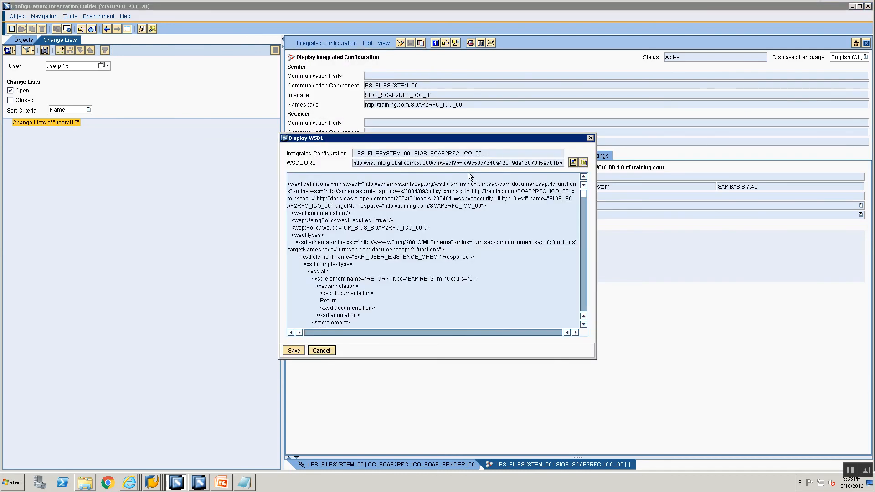
triple_click(469, 162)
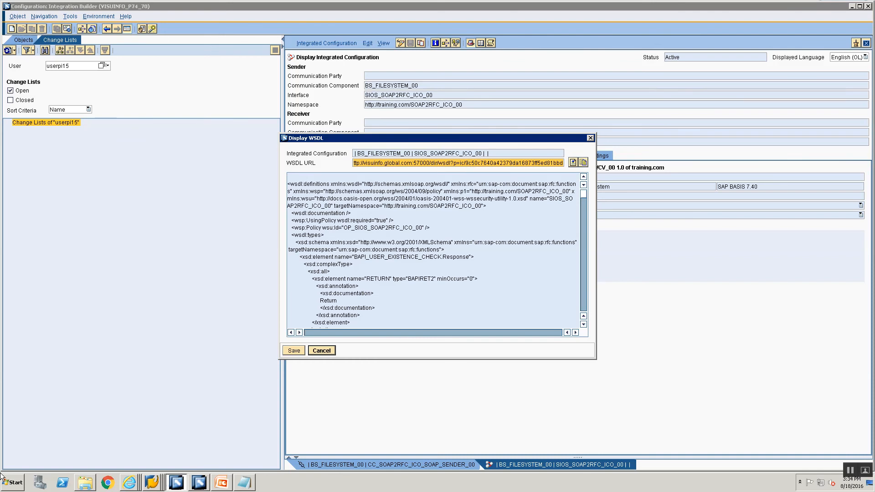
Switch to SoapUI and create a SOAP project named SOAP2RFC_00 with the copied WSDL URL as initial WSDL
left_click(12, 483)
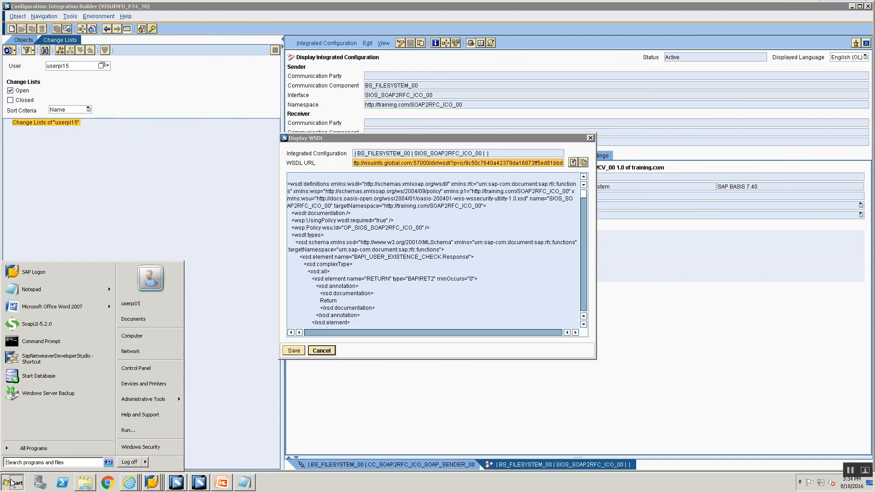
left_click(40, 322)
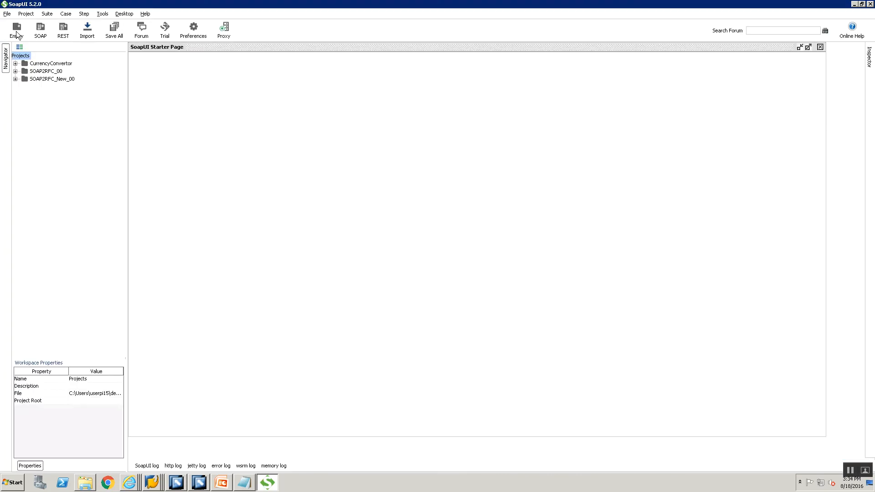
left_click(6, 14)
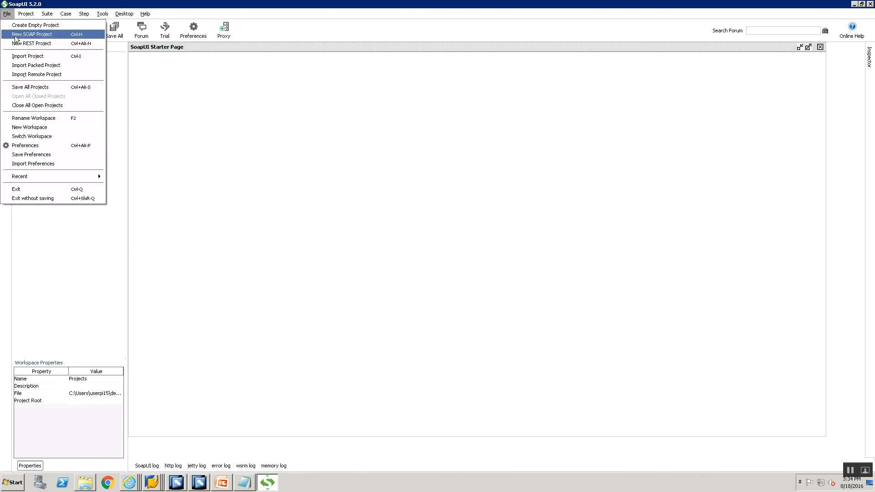
left_click(27, 33)
type("SOAP")
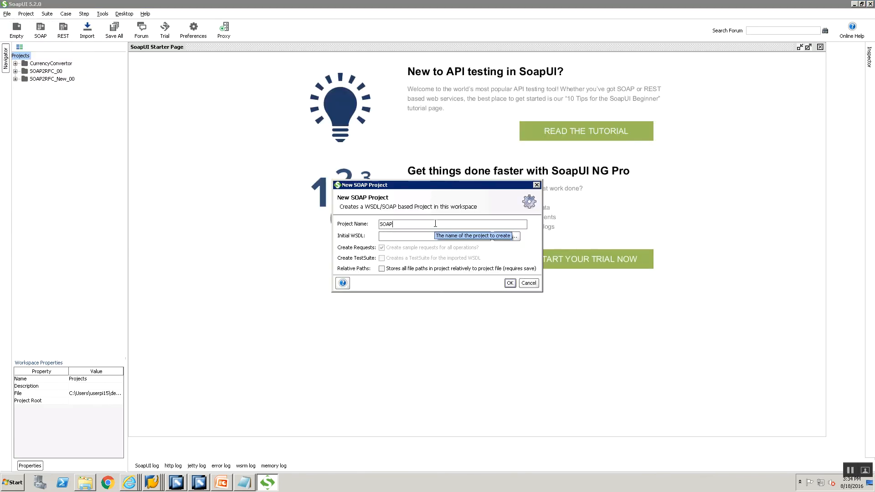
type("2RFC_00")
left_click(437, 236)
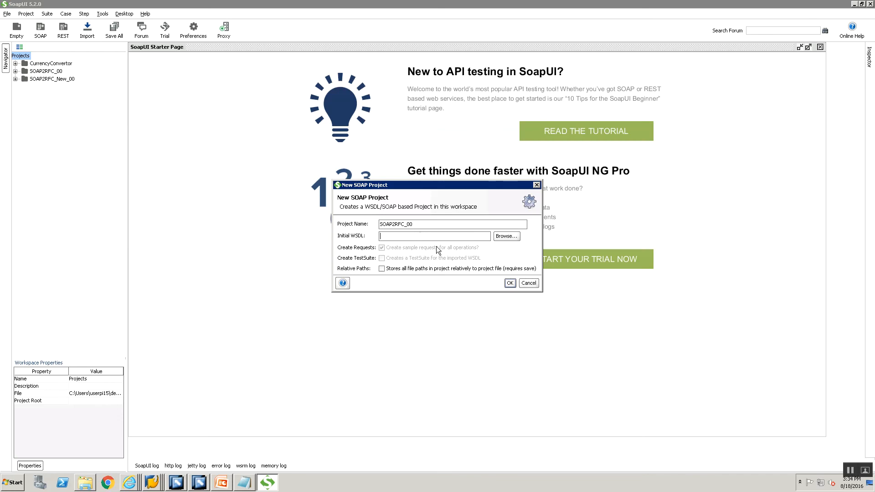
key("ctrl+v")
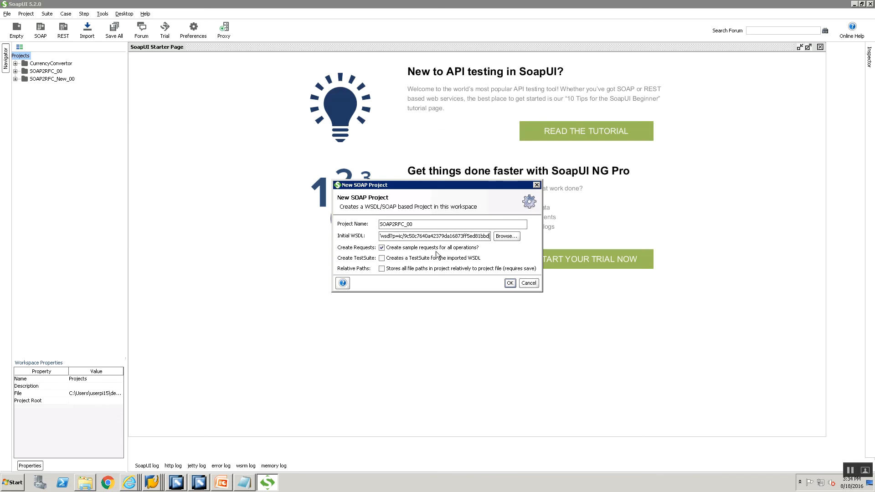
left_click(509, 283)
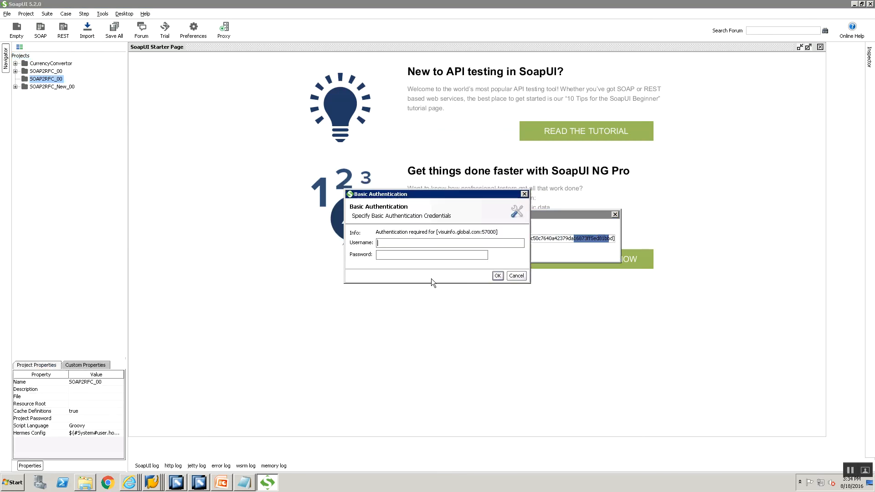
Try to authenticate the WSDL import with a username and the account password
type("pisuer")
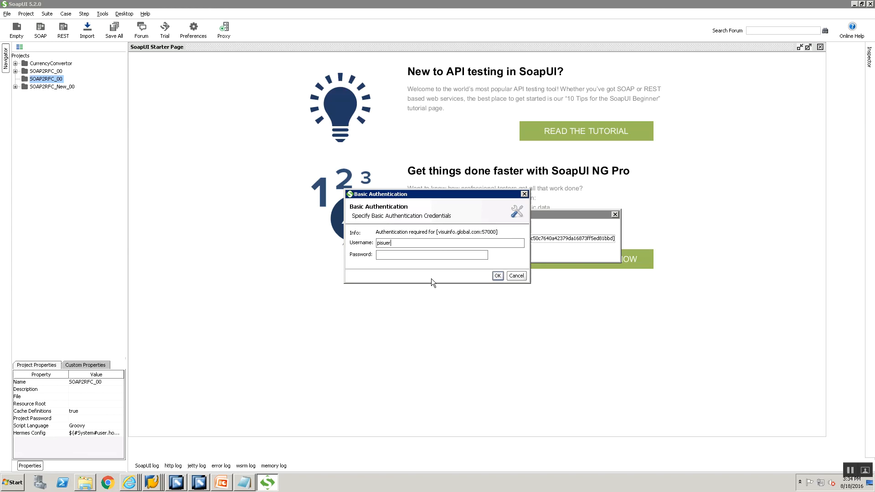
key("BackSpace")
key("BackSpace")
key("BackSpace")
key("BackSpace")
type("user15")
key("Tab")
type("•••••")
key("Return")
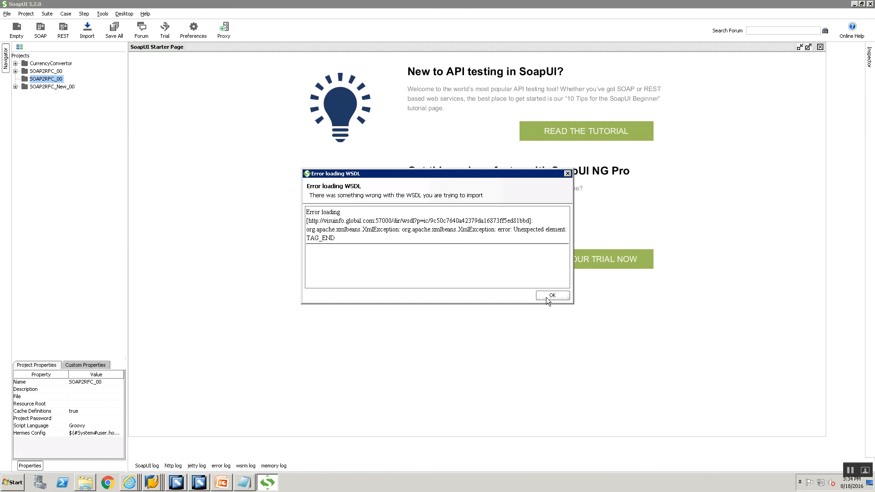
left_click(546, 297)
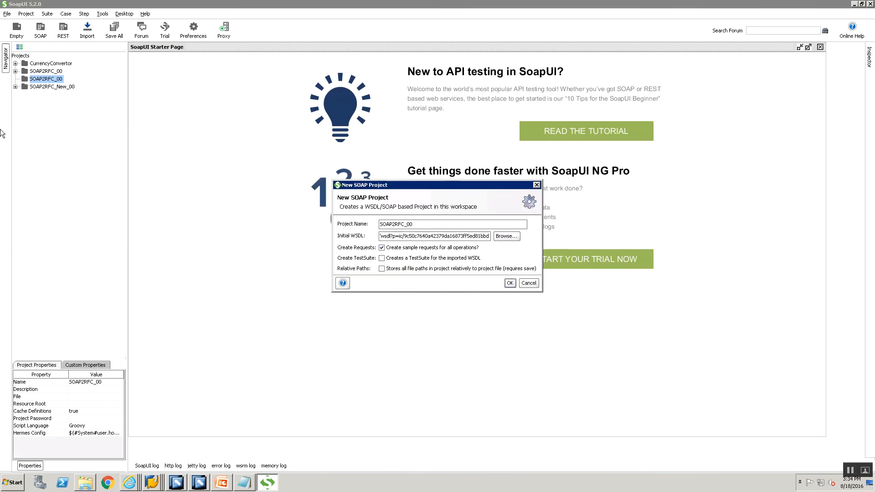
Resubmit the SOAP2RFC_00 project and authenticate the WSDL import with the correct username and account password
left_click(510, 283)
type("piuse")
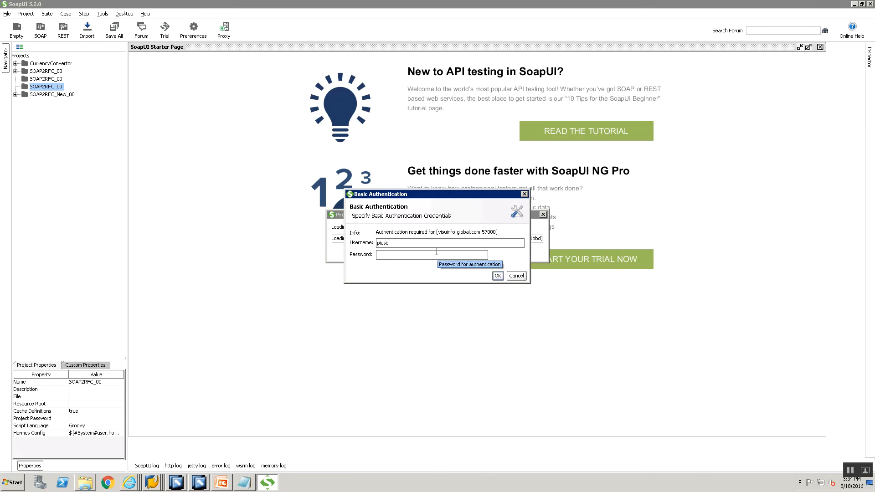
type("r15")
left_click(436, 251)
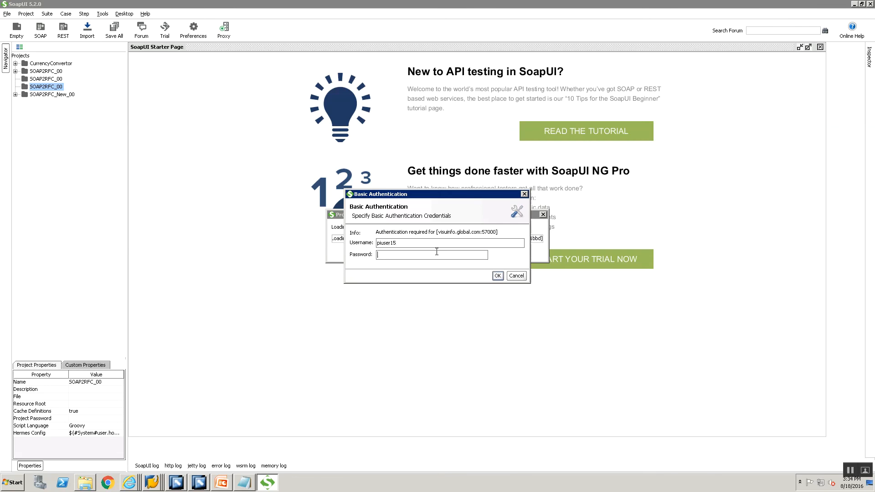
type("•••")
key("shift+Tab")
type("userpi15")
key("Tab")
type("••••••")
key("Return")
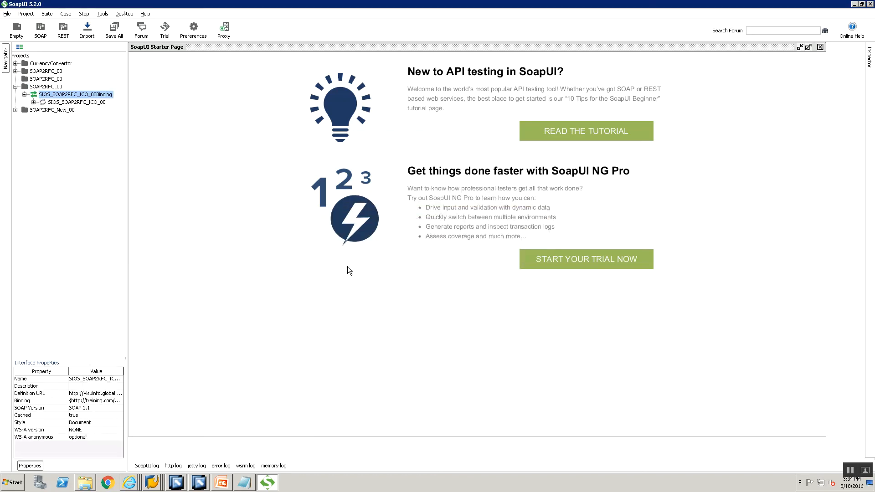
Open Request 1 of the SIOS_SOAP2RFC_ICO_00 operation and maximize its editor
left_click(33, 102)
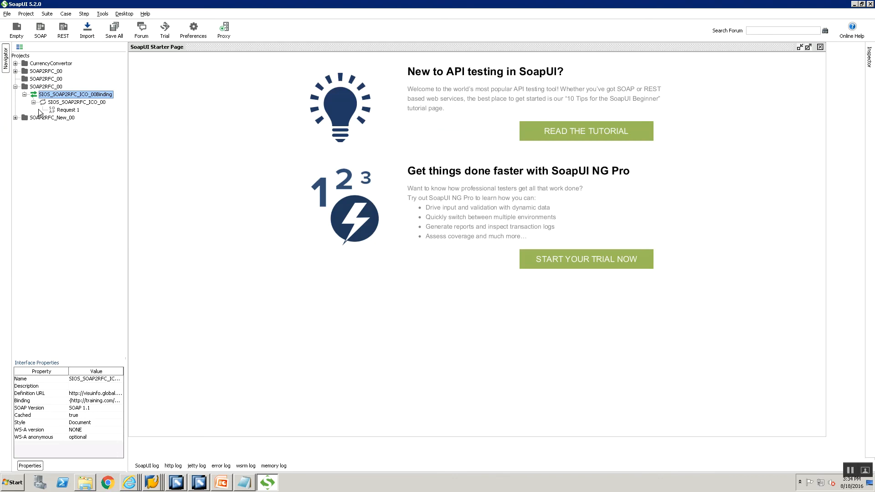
double_click(67, 110)
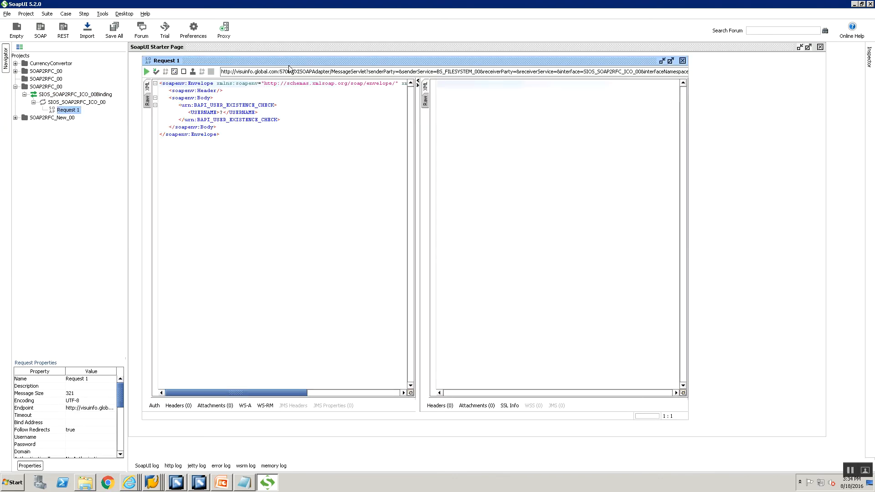
double_click(289, 62)
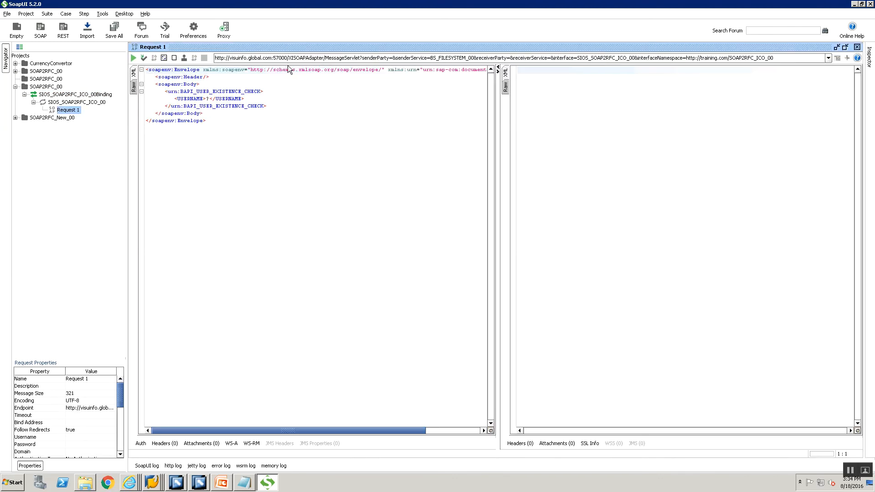
Replace the placeholder in the request's USERNAME element with USERPI15
left_click(210, 98)
key("BackSpace")
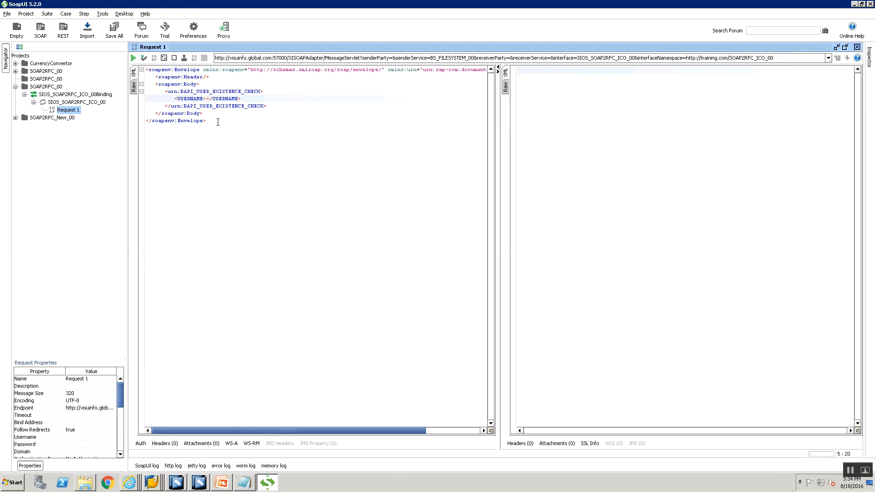
type("USERPI15")
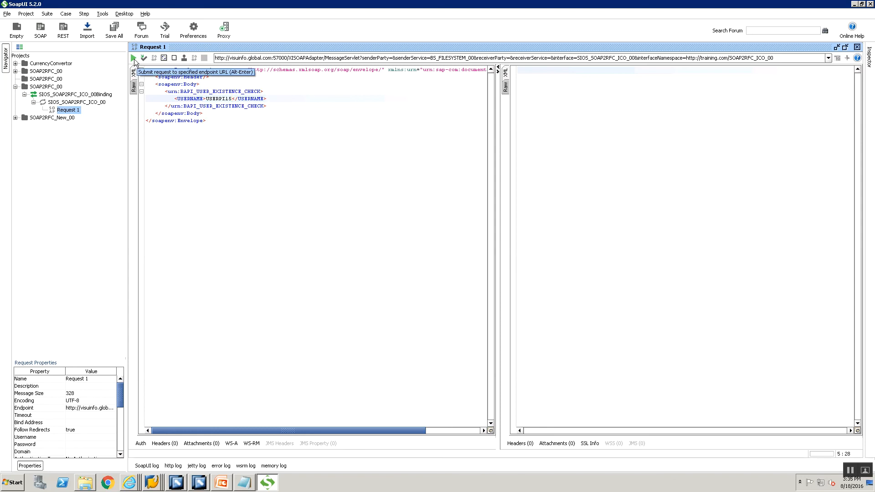
Add an authorization of type Basic to the BAPI_USER_EXISTENCE_CHECK request
left_click(138, 444)
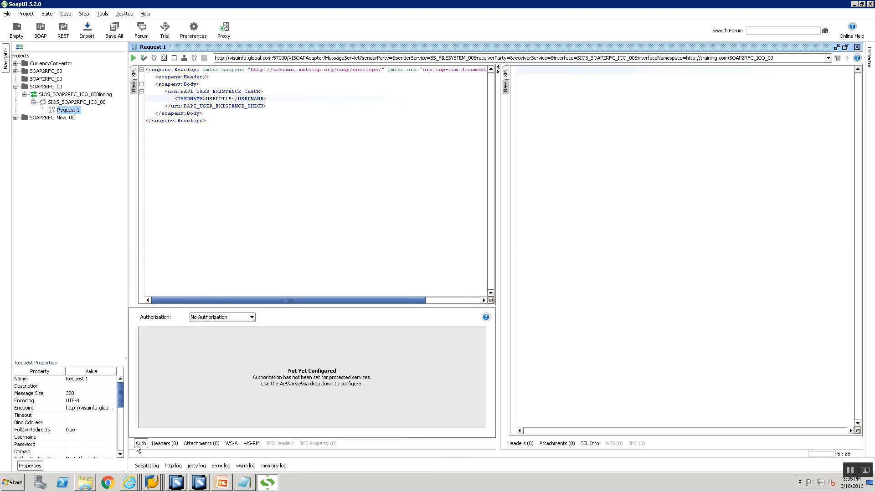
left_click(215, 317)
left_click(216, 340)
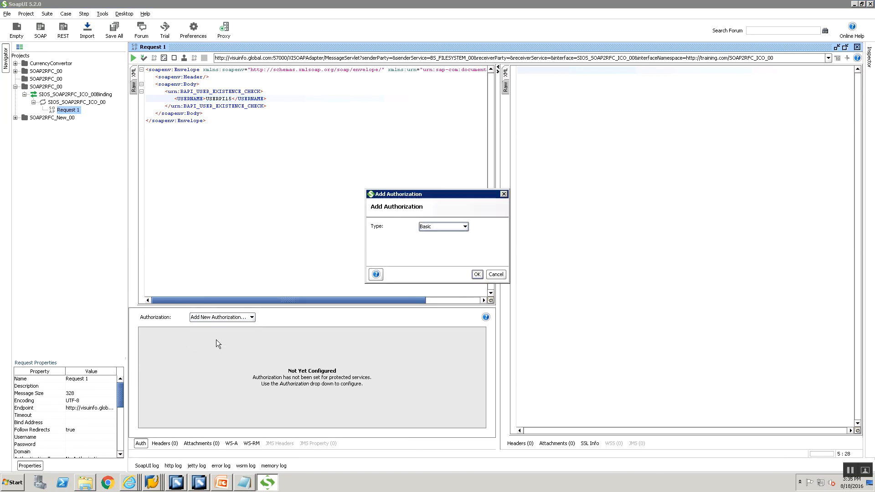
left_click(477, 276)
Enter the username userpi15 and the account password for the Basic authorization, and submit the request
left_click(220, 350)
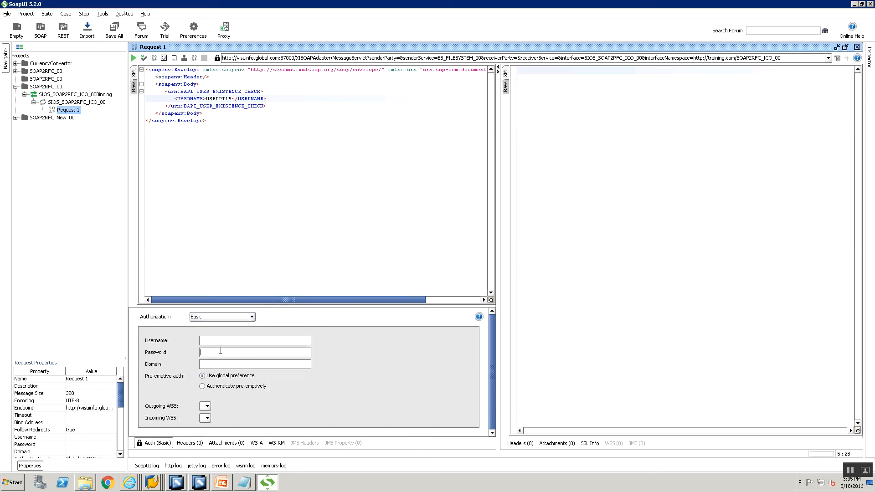
left_click(222, 343)
type("pisue")
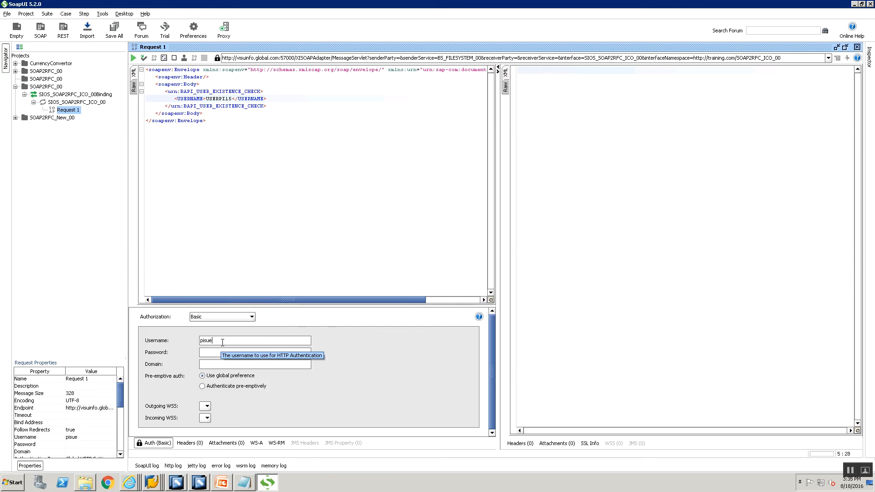
key("BackSpace")
key("BackSpace")
type("userpi15")
key("Tab")
type("***")
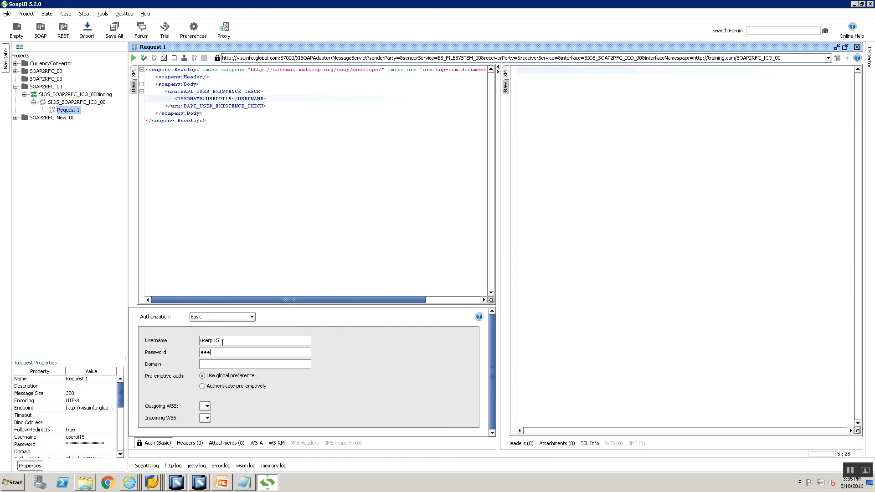
type("**")
left_click(133, 58)
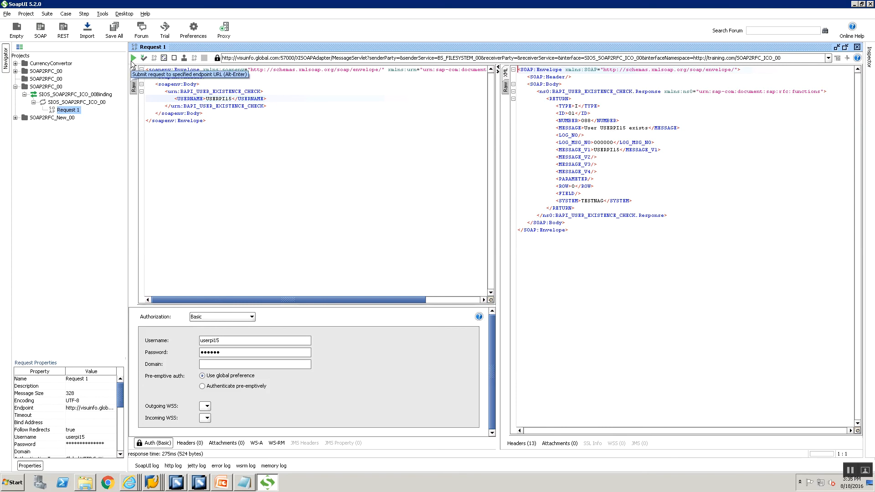
Open Request 1 of the SIOS_SOAP2RFC_00 operation, submit it twice for comparison, and close its editor
left_click(15, 72)
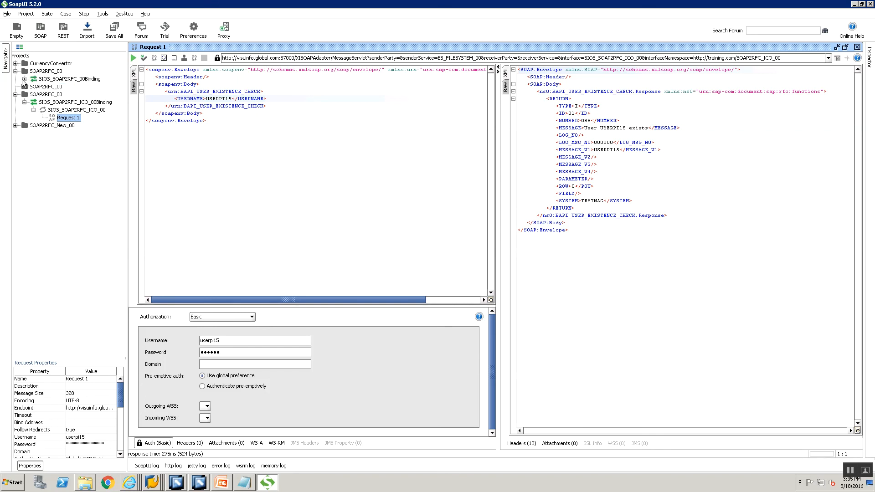
left_click(24, 79)
left_click(33, 86)
double_click(68, 94)
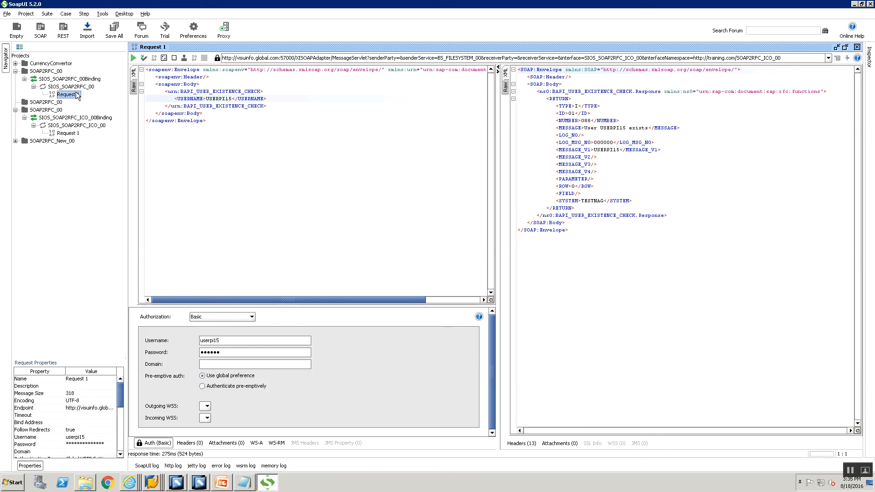
left_click(160, 86)
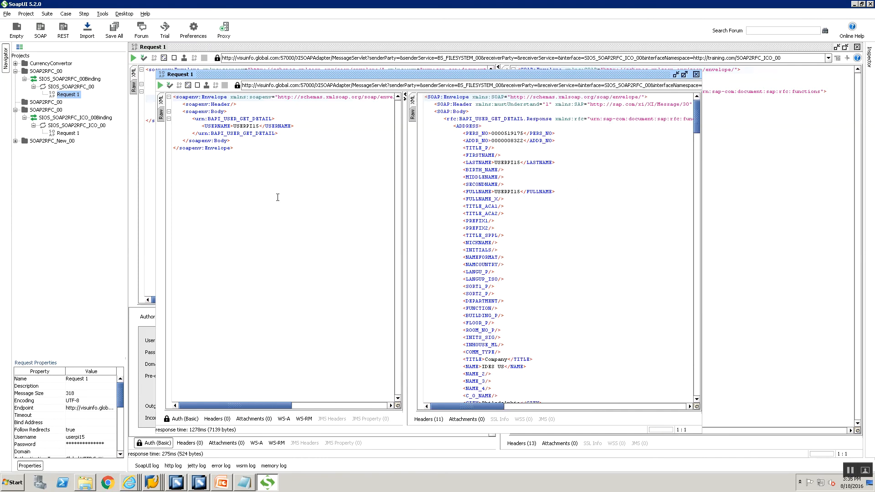
left_click(161, 85)
left_click(696, 74)
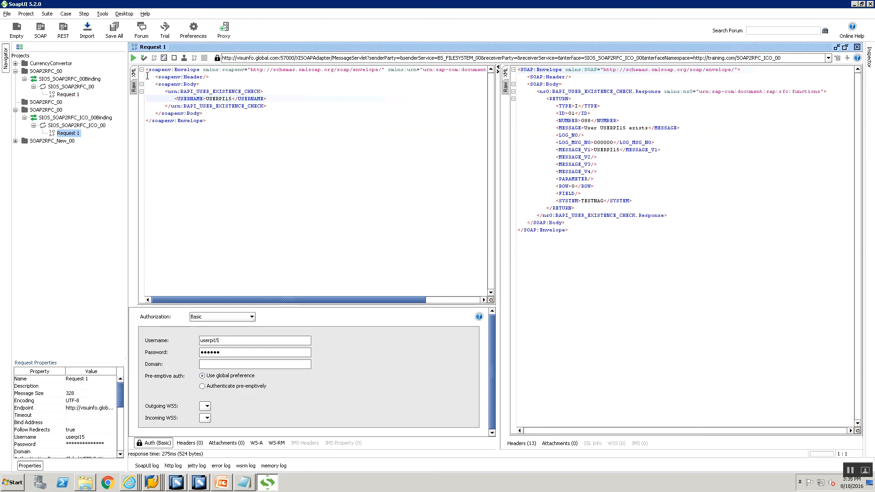
Resubmit the SIOS_SOAP2RFC_ICO_00 request, clear its response text, and submit it once more
left_click(133, 58)
left_click_drag(595, 235, 468, 40)
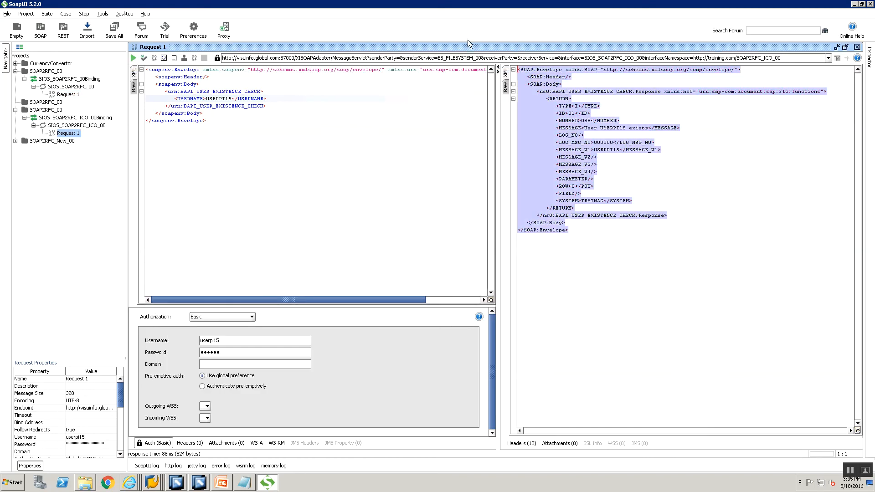
key("Delete")
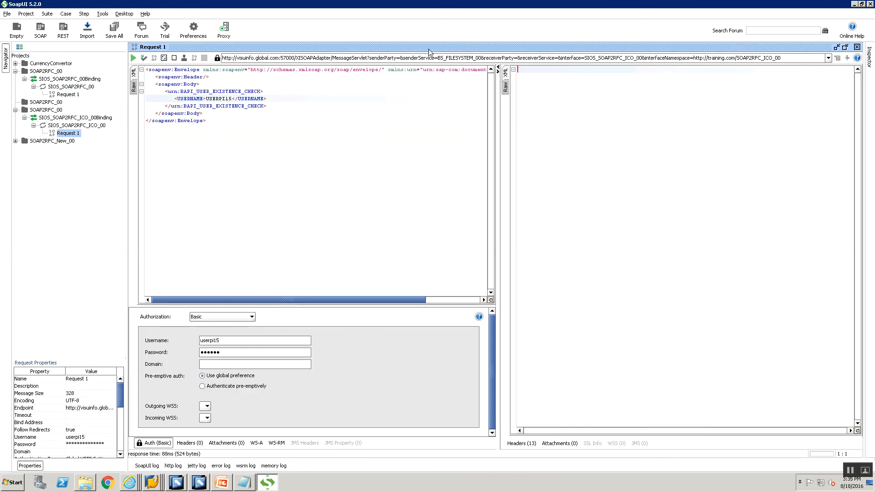
left_click(133, 57)
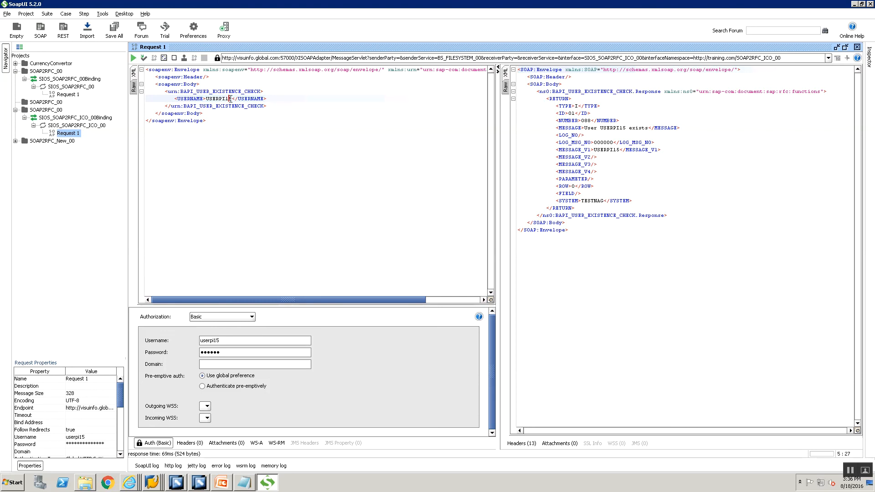
Set the USERNAME element to USERPI1115 and submit the request
type("11")
left_click(134, 59)
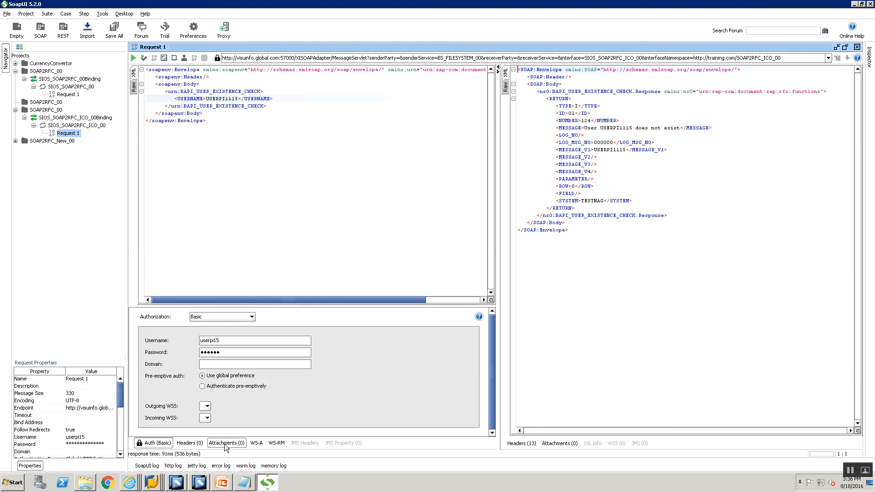
Switch to SAP GUI, run the Monitor for Processed XML Messages, and compare the SOAP2RFC_00 entries with the SoapUI request
right_click(152, 483)
left_click(146, 463)
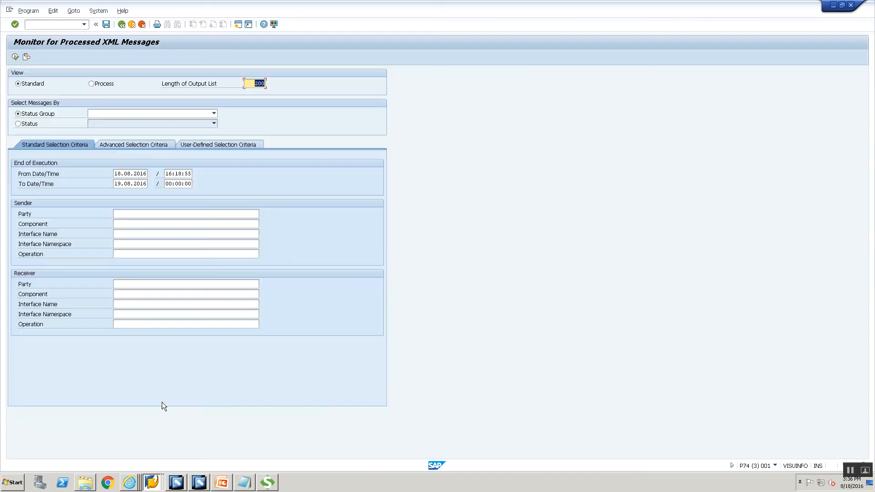
left_click(16, 57)
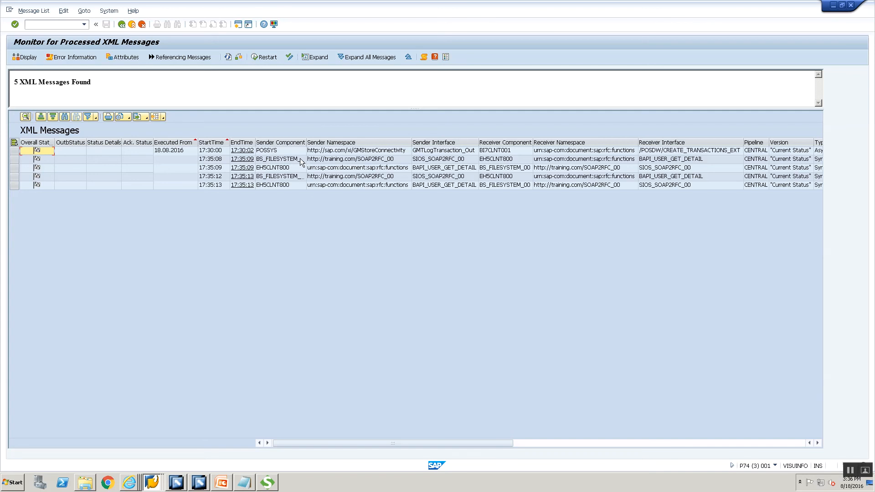
left_click_drag(13, 160, 15, 185)
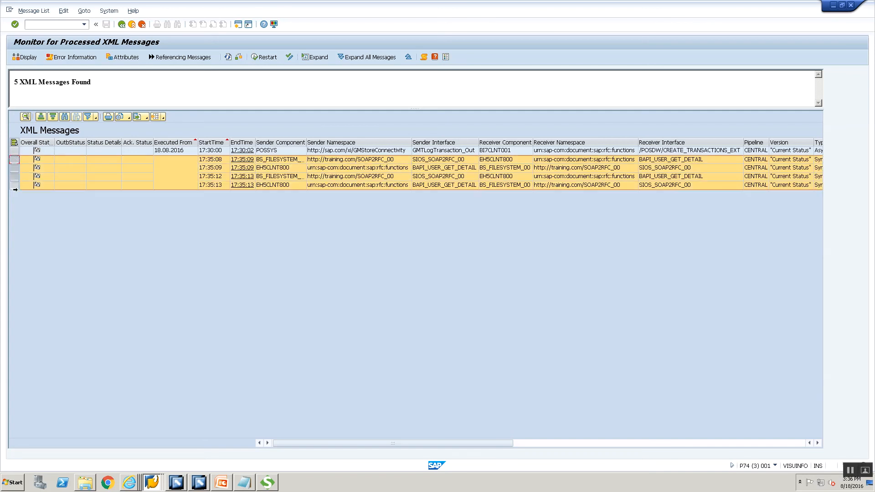
key("alt+Tab")
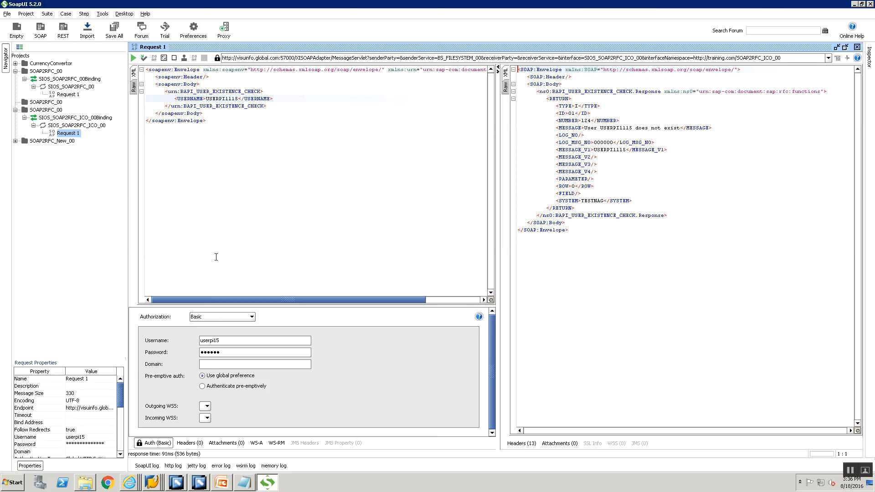
key("alt+Tab")
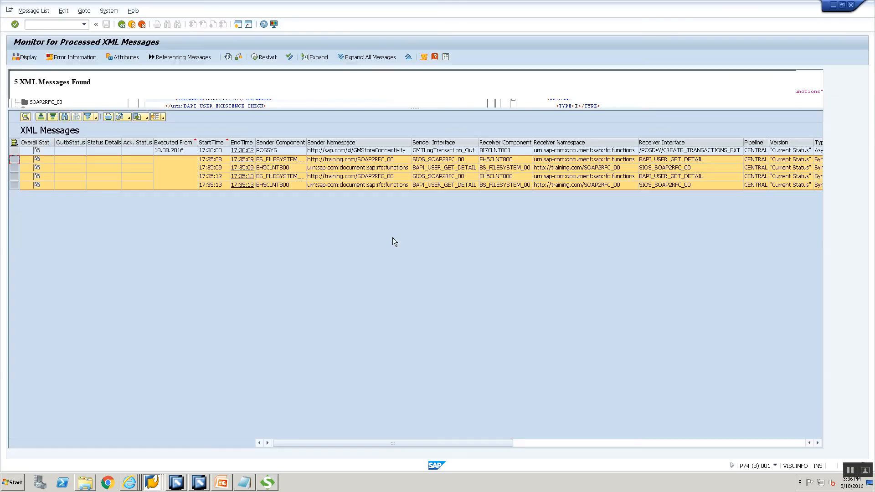
key("alt+Tab")
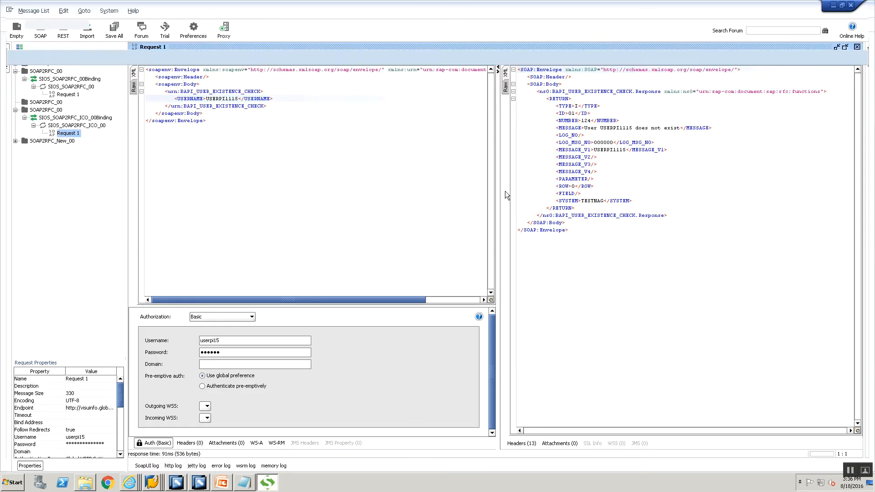
key("alt+Tab")
key("alt+Tab")
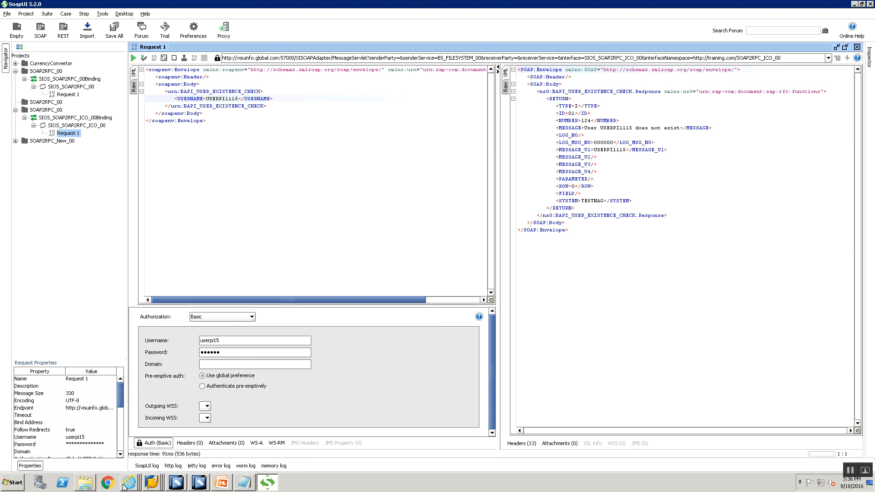
Switch to the Message Monitor in Internet Explorer and close the old Message Monitor and MonitoringHomeApp pages
mouse_move(123, 484)
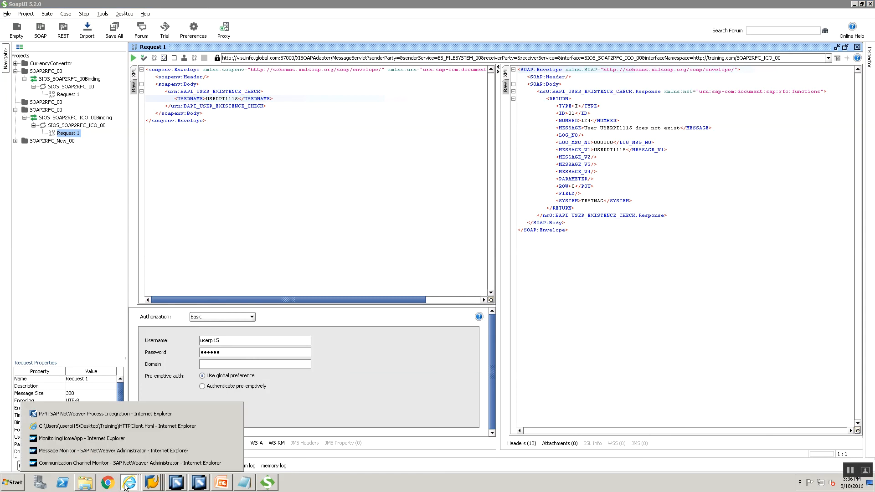
left_click(113, 451)
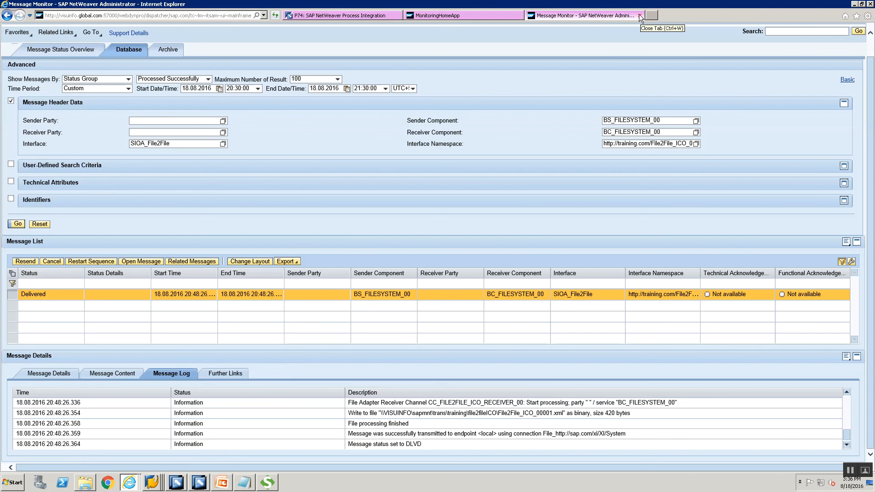
left_click(640, 15)
left_click(640, 15)
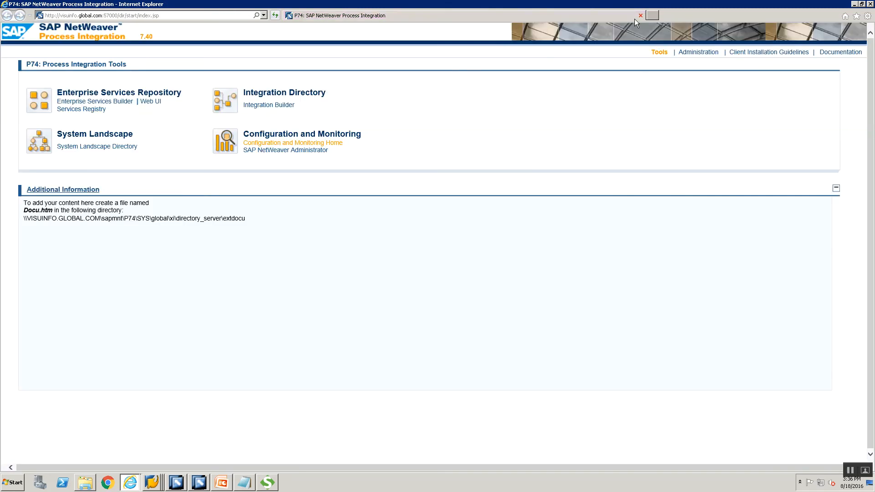
Open the Adapter Engine's Message Monitor from Configuration and Monitoring Home and load the message status overview
left_click(272, 145)
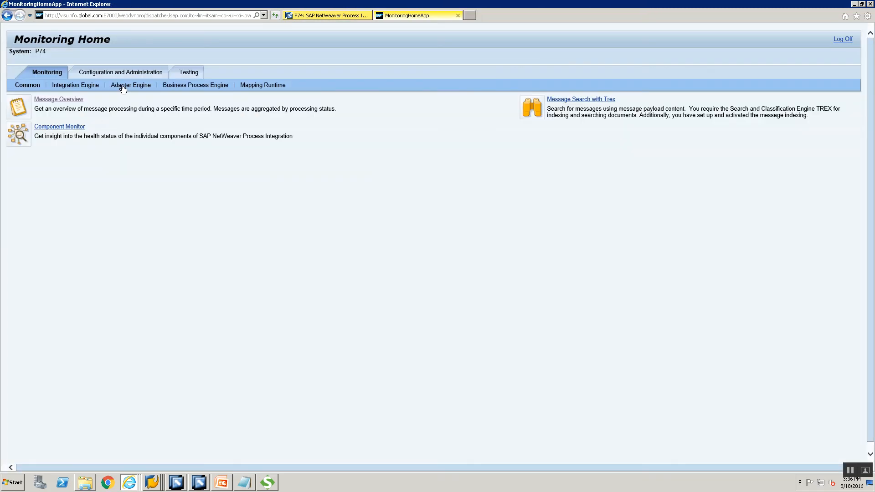
left_click(122, 86)
left_click(38, 99)
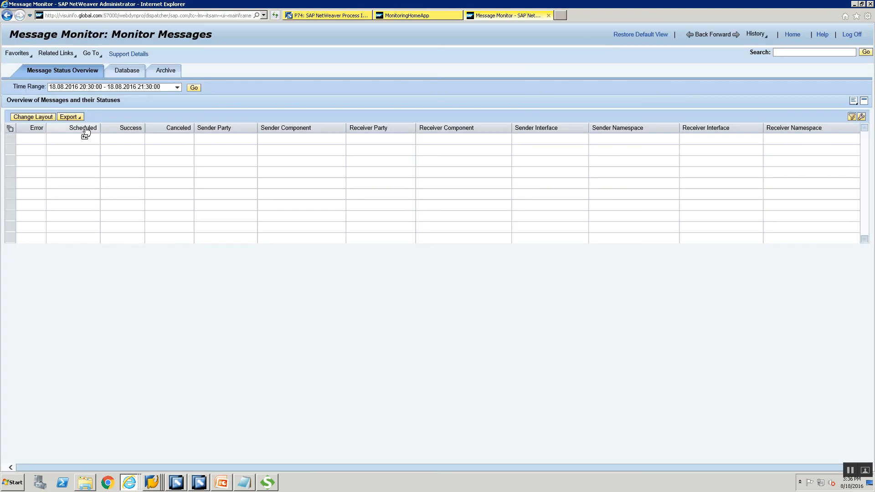
left_click(193, 88)
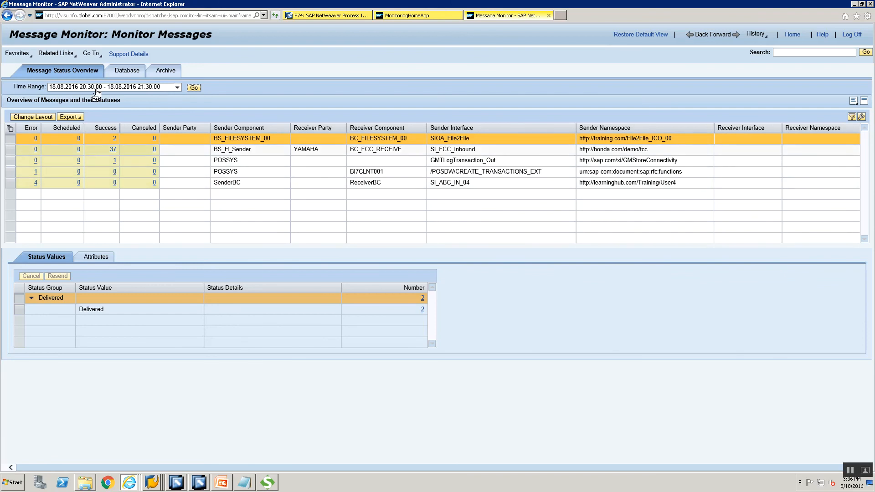
Compare the status overview with the database message list and show the details of the latest BS_FILESYSTEM_00 to EH5CLNT800 message
left_click(123, 74)
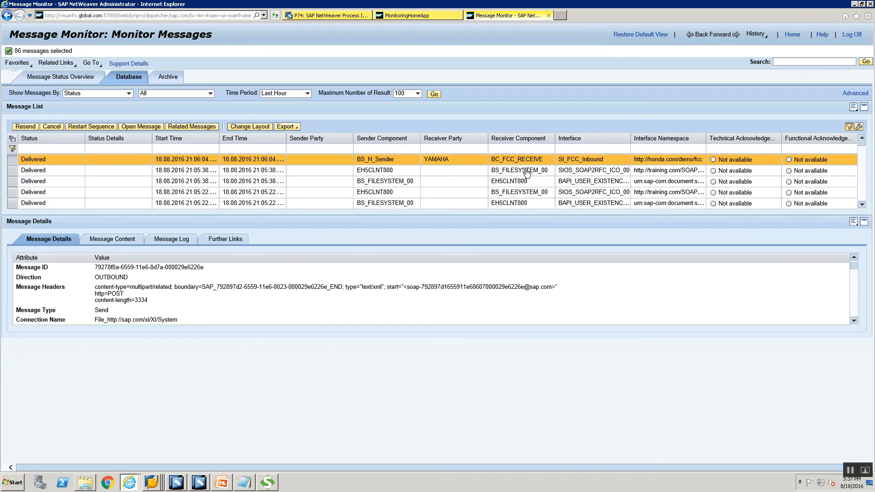
left_click(69, 81)
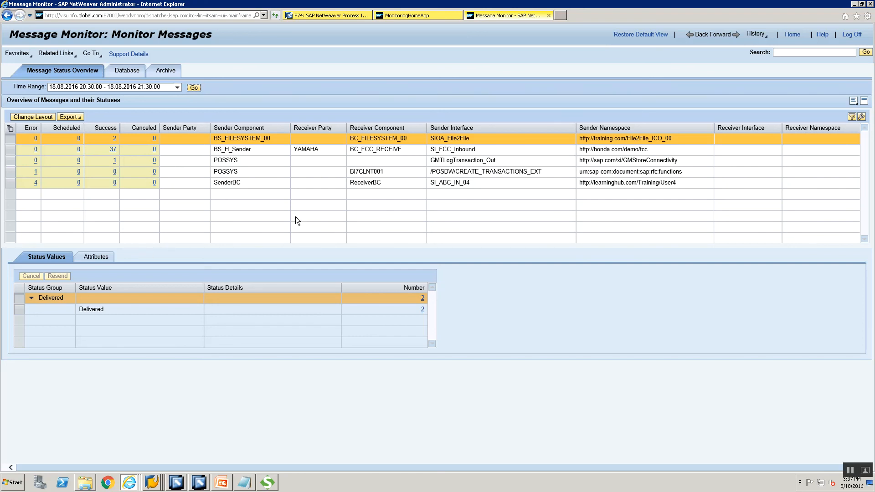
left_click(127, 72)
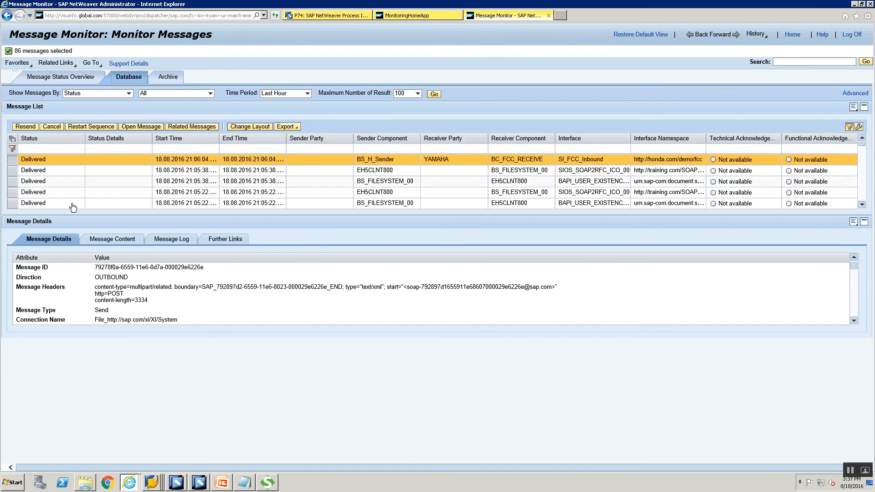
left_click(9, 181)
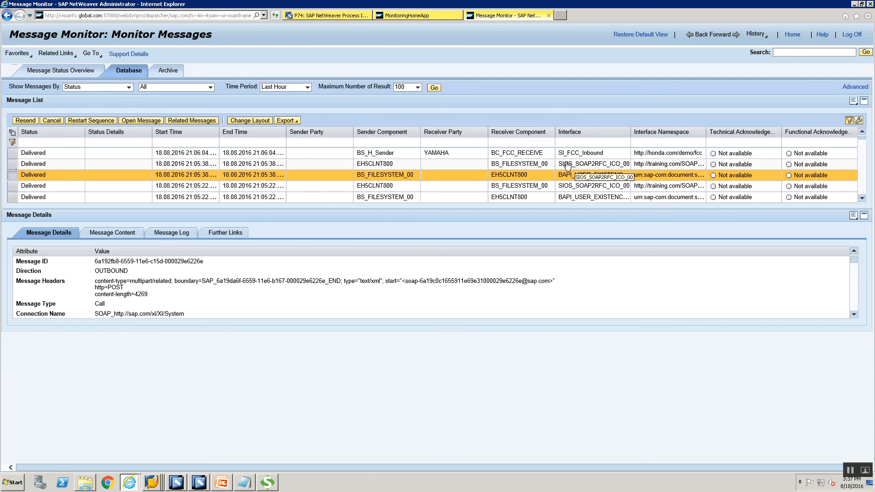
Review the SAP PI Message Processing Options slide in PowerPoint and switch to the Enterprise Services Builder
left_click(222, 482)
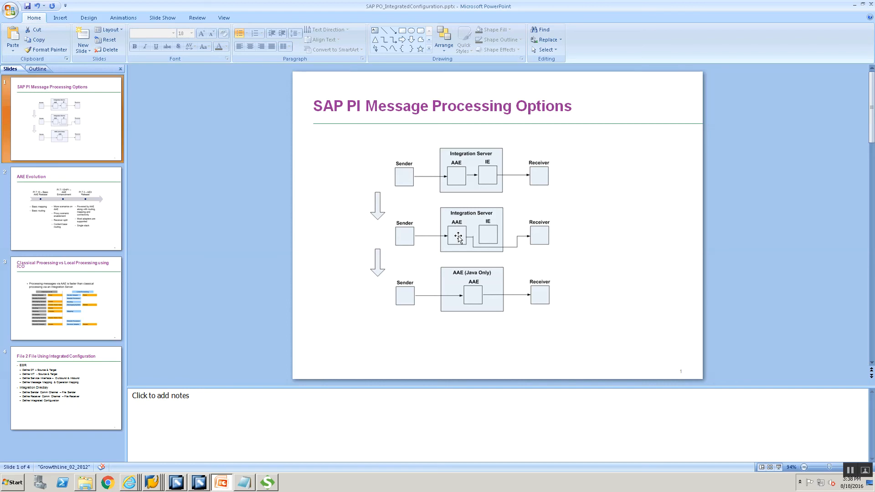
left_click(199, 484)
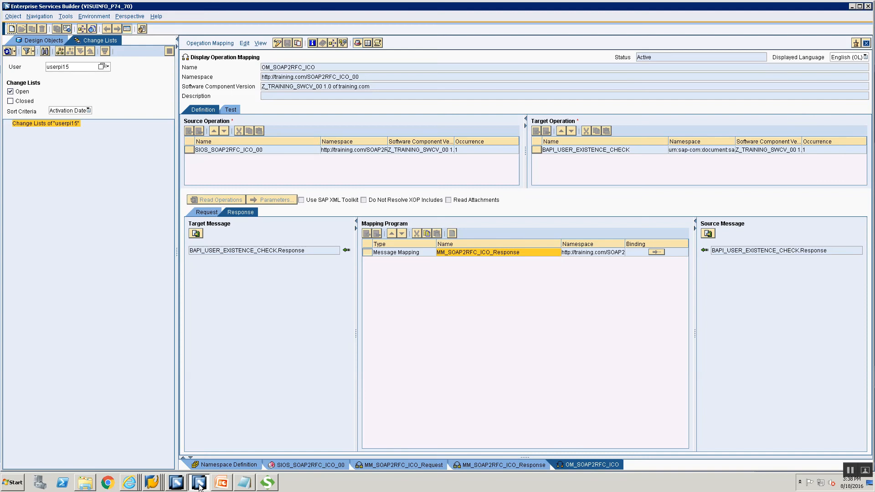
Switch to the Integration Builder, close the WSDL display, and review the sender communication channel in the integrated configuration's inbound processing
left_click(178, 483)
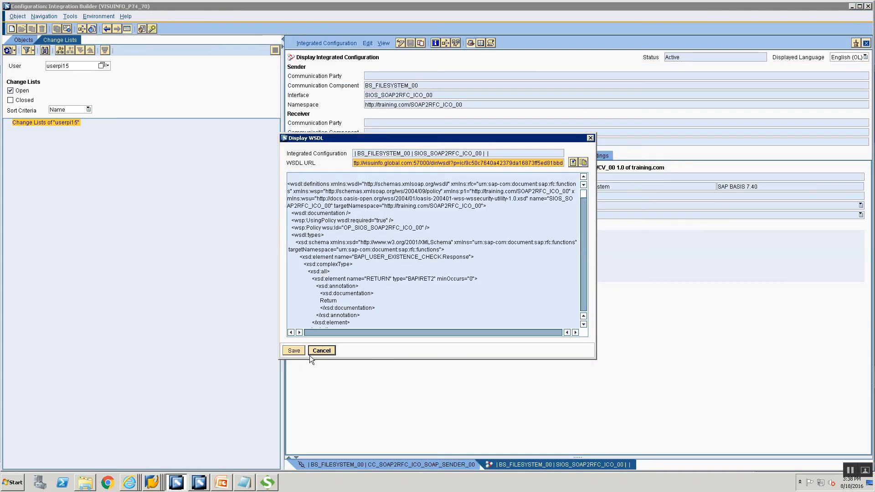
left_click(310, 355)
left_click(319, 154)
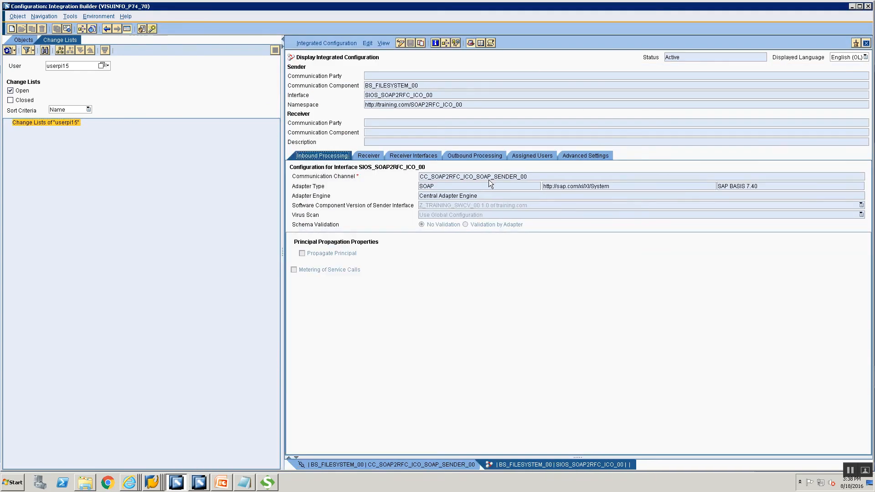
double_click(549, 177)
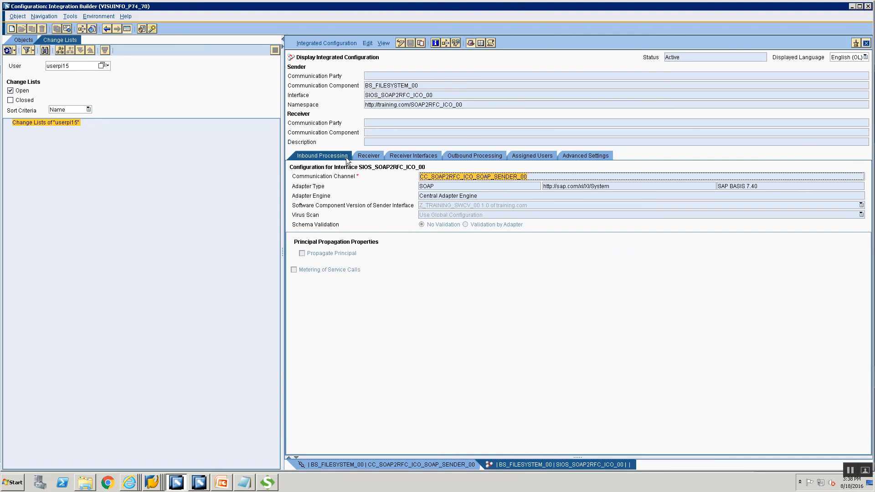
Review the integrated configuration's receiver, the receiver interface with its operation mapping, and the receiver communication channel for outbound processing
left_click(372, 155)
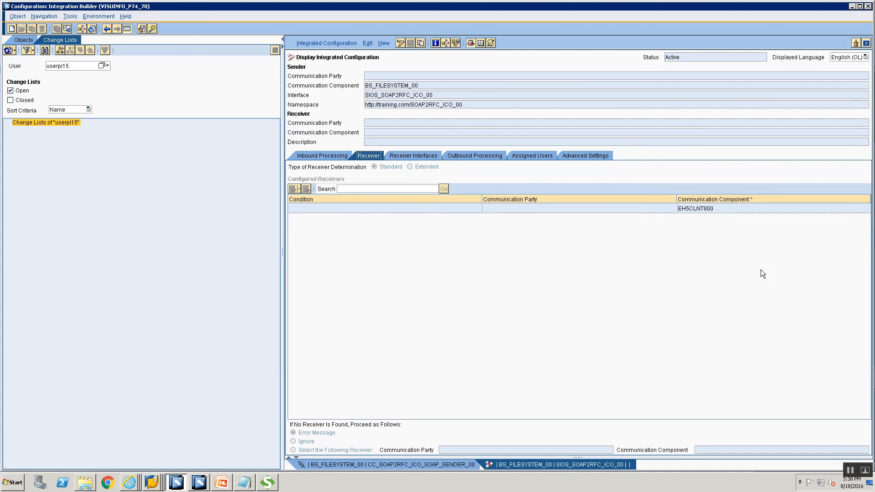
left_click(395, 155)
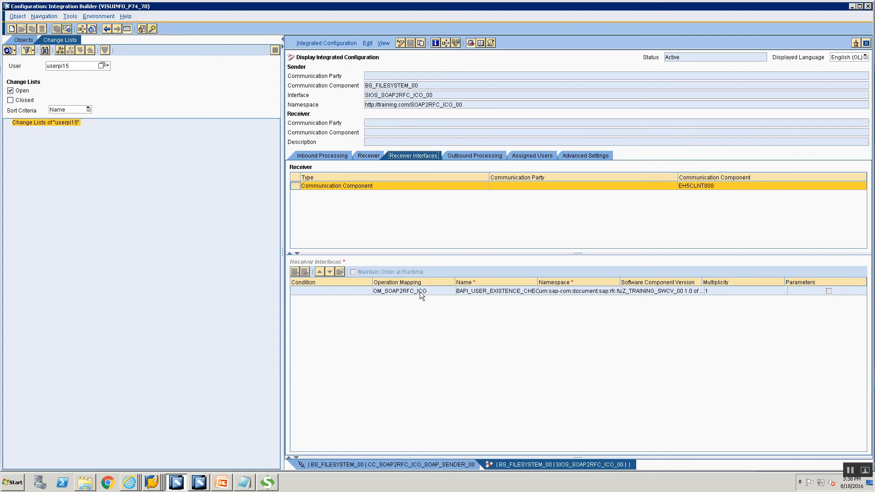
left_click(447, 156)
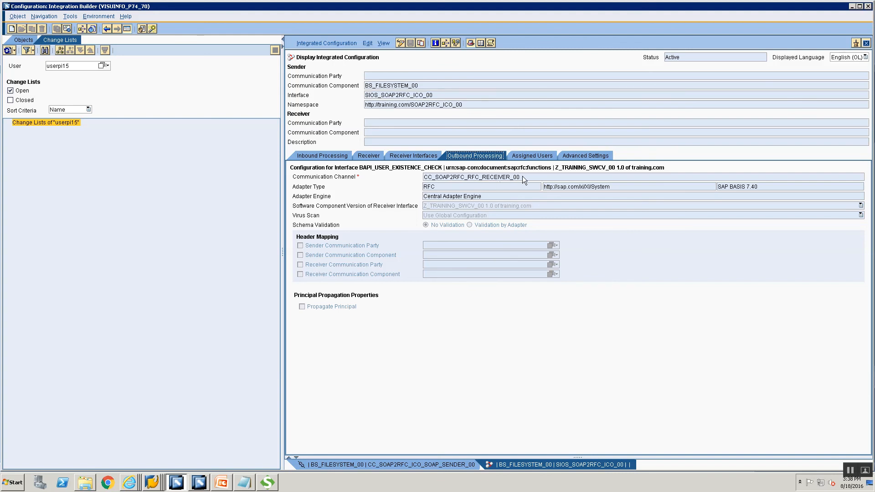
left_click_drag(522, 175, 399, 168)
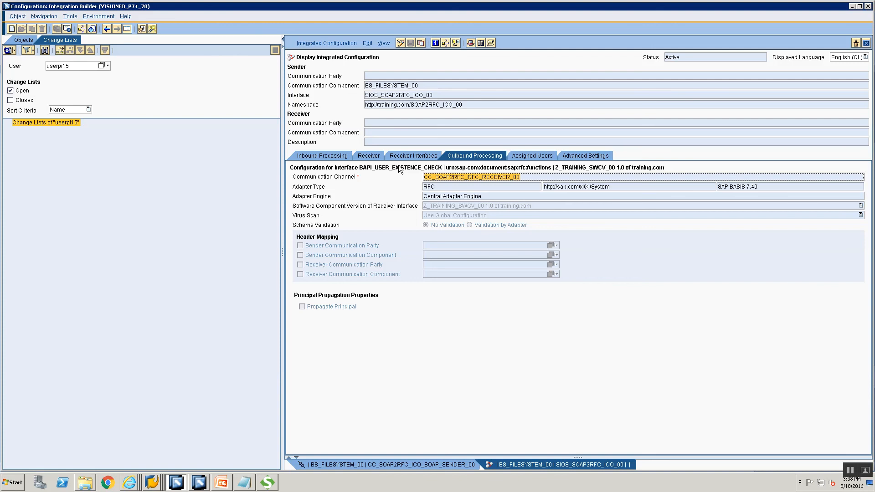